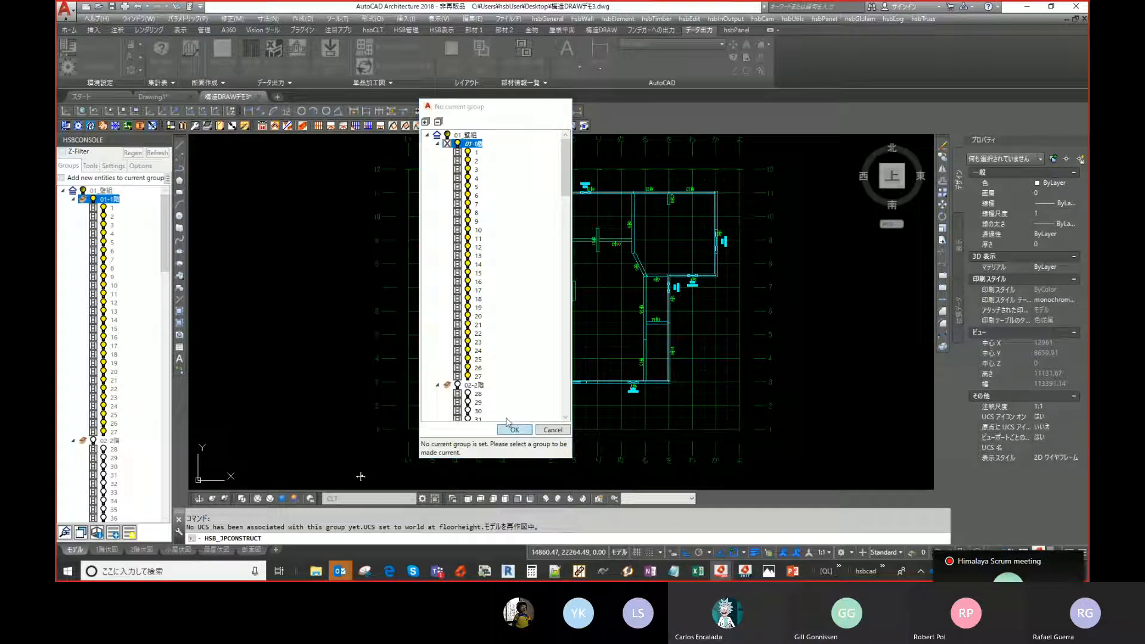
- Open the Plates page of the Construction Wizard, trying Point to point before returning to Overshoot in X direction
left_click(517, 430)
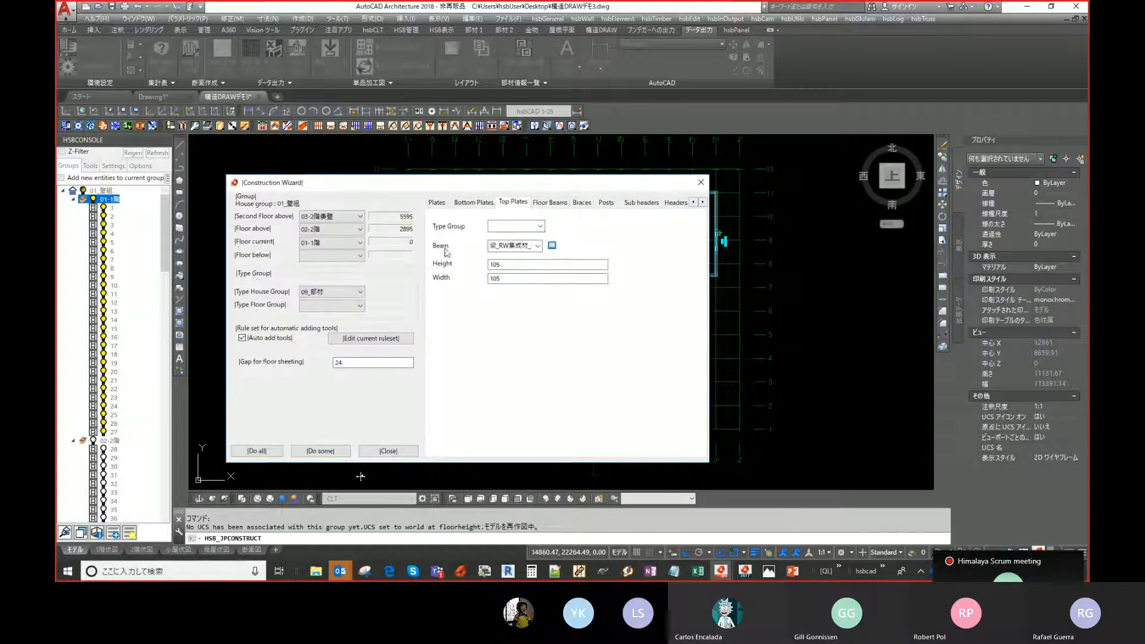
left_click(437, 201)
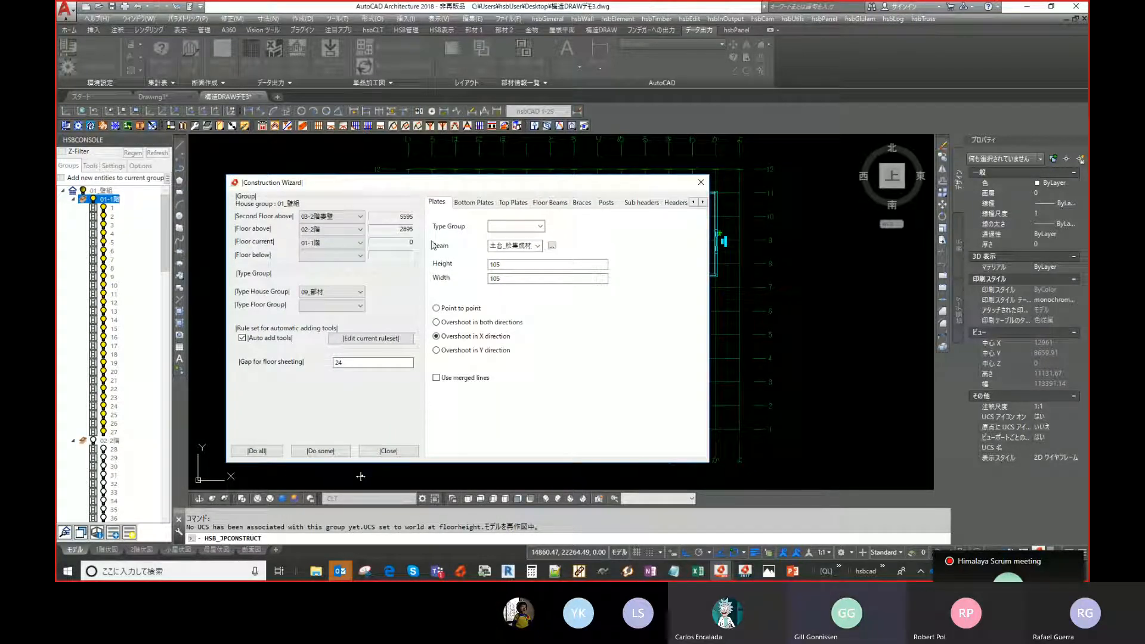
left_click(458, 308)
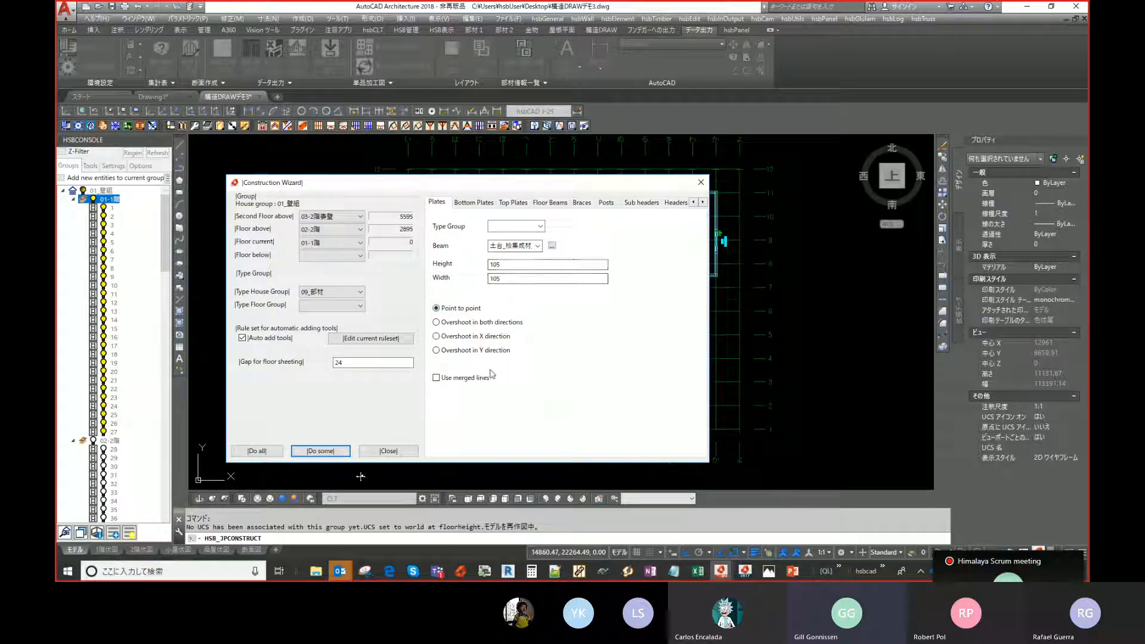
left_click(482, 336)
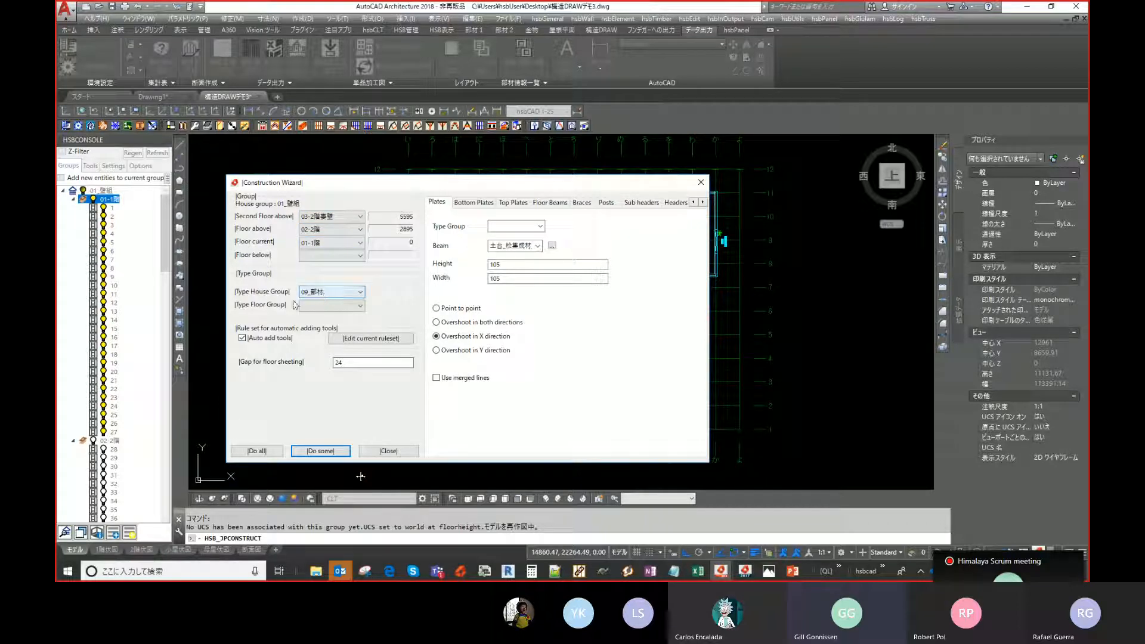
- Set the Type Floor Group to 01_1階 and the plates' Type Group to 01_土台
left_click(322, 306)
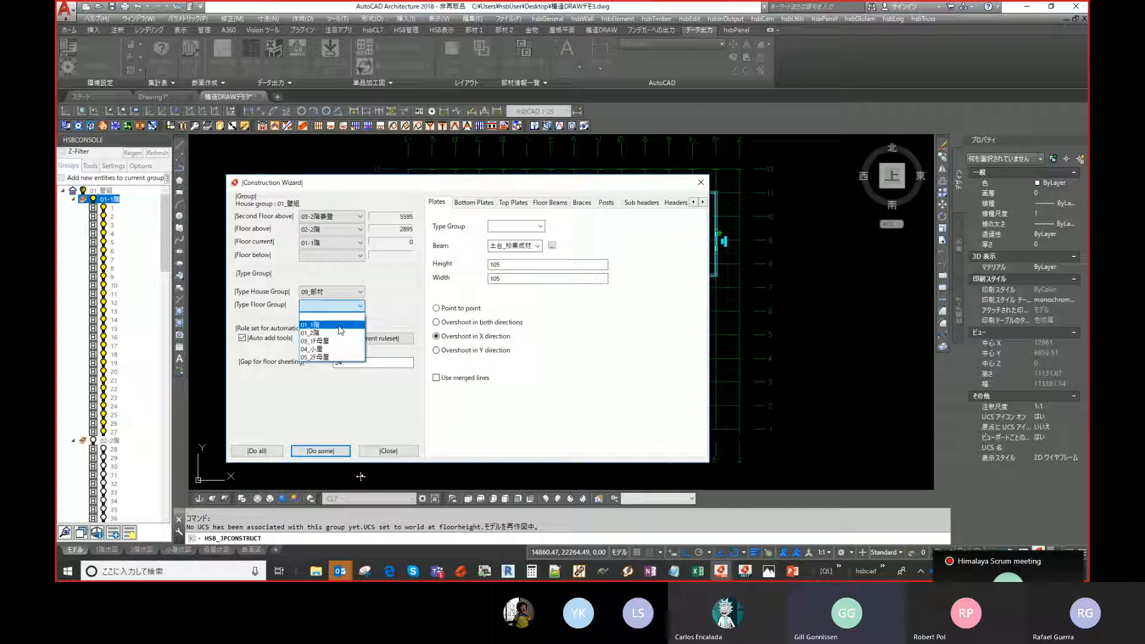
left_click(311, 325)
left_click(541, 227)
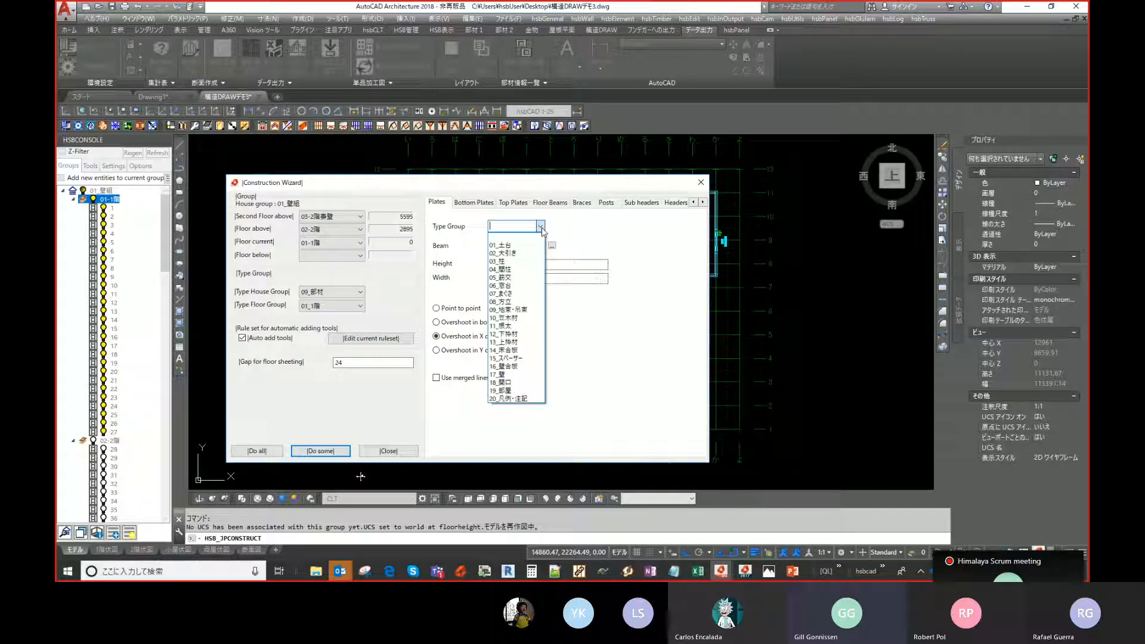
left_click(537, 246)
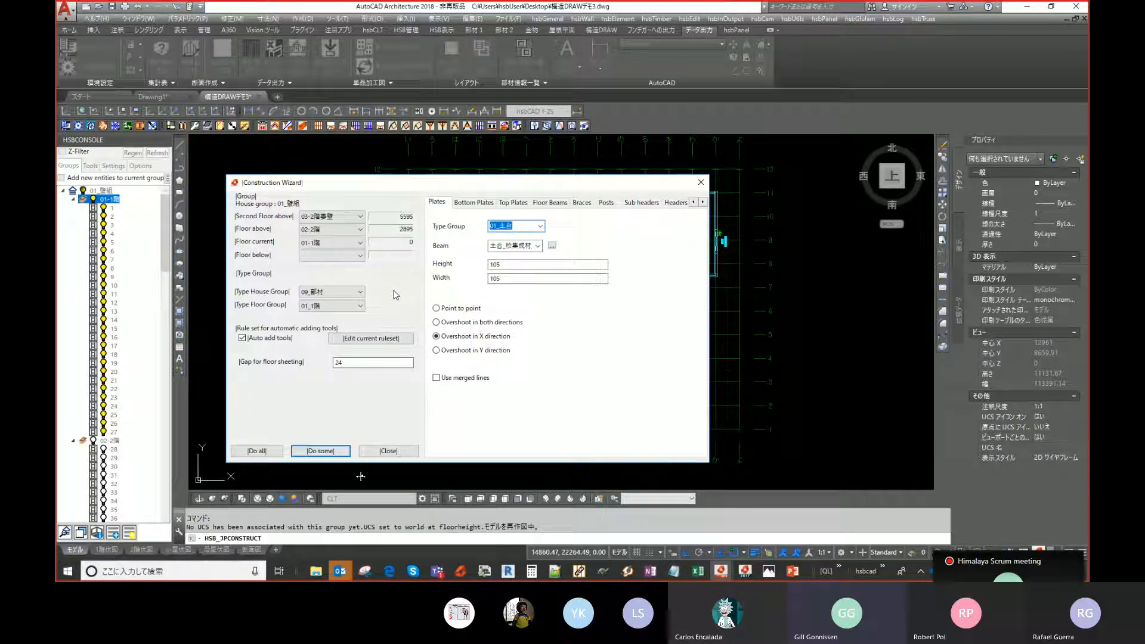
- Browse the wizard's Bottom Plates, Top Plates and Floor Beams pages, then return to Plates
left_click(487, 203)
left_click(442, 204)
left_click(477, 204)
left_click(520, 204)
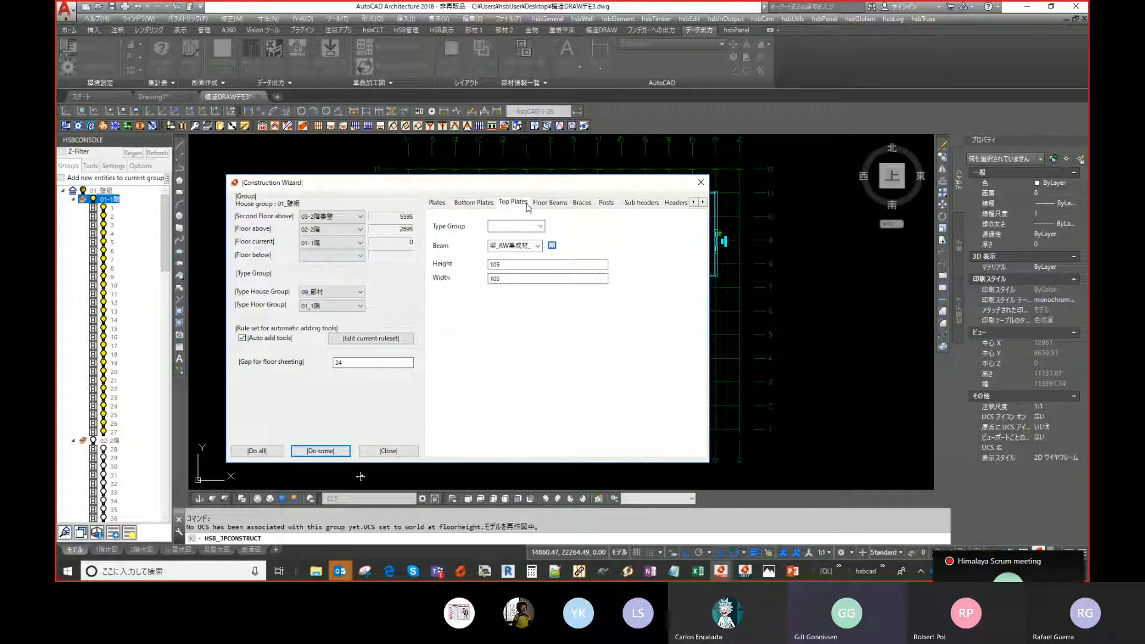
left_click(550, 203)
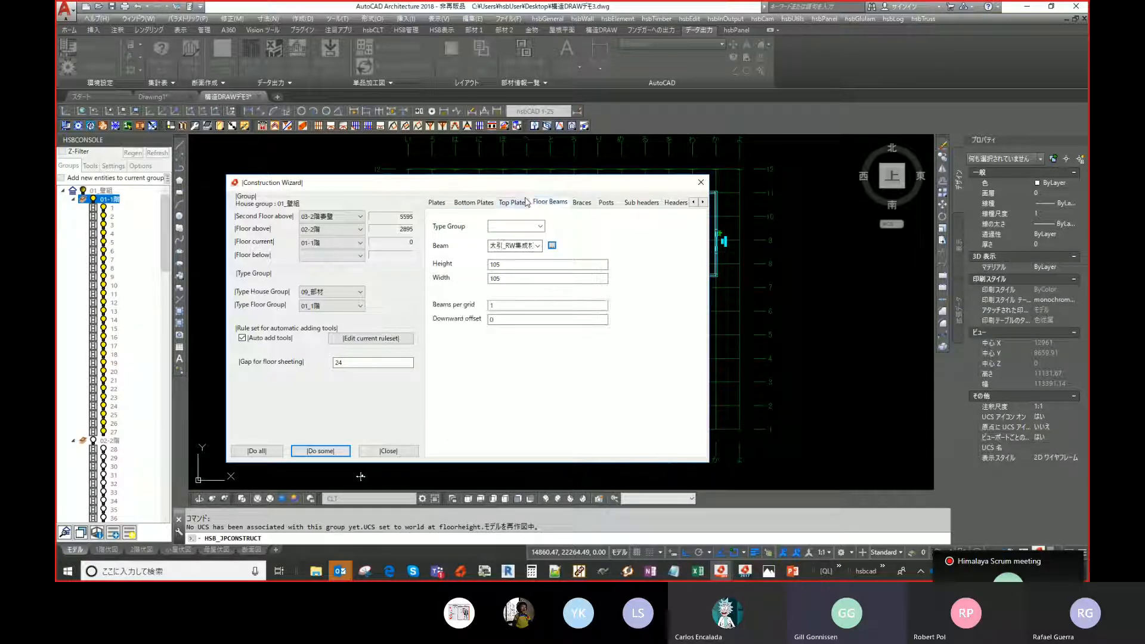
left_click(438, 203)
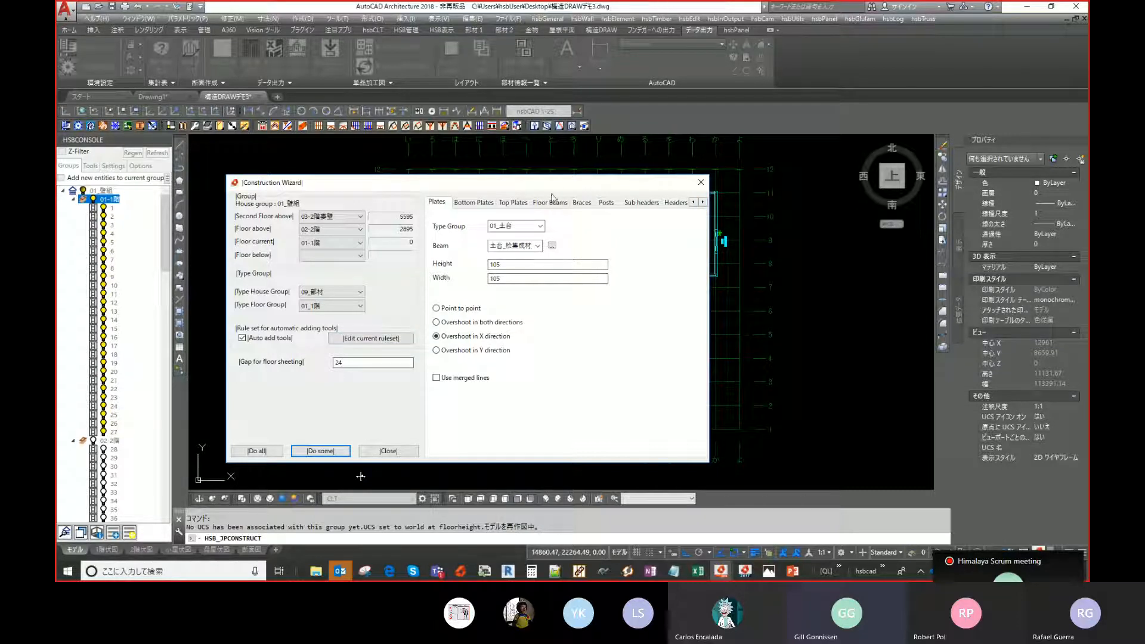
left_click_drag(556, 183, 557, 188)
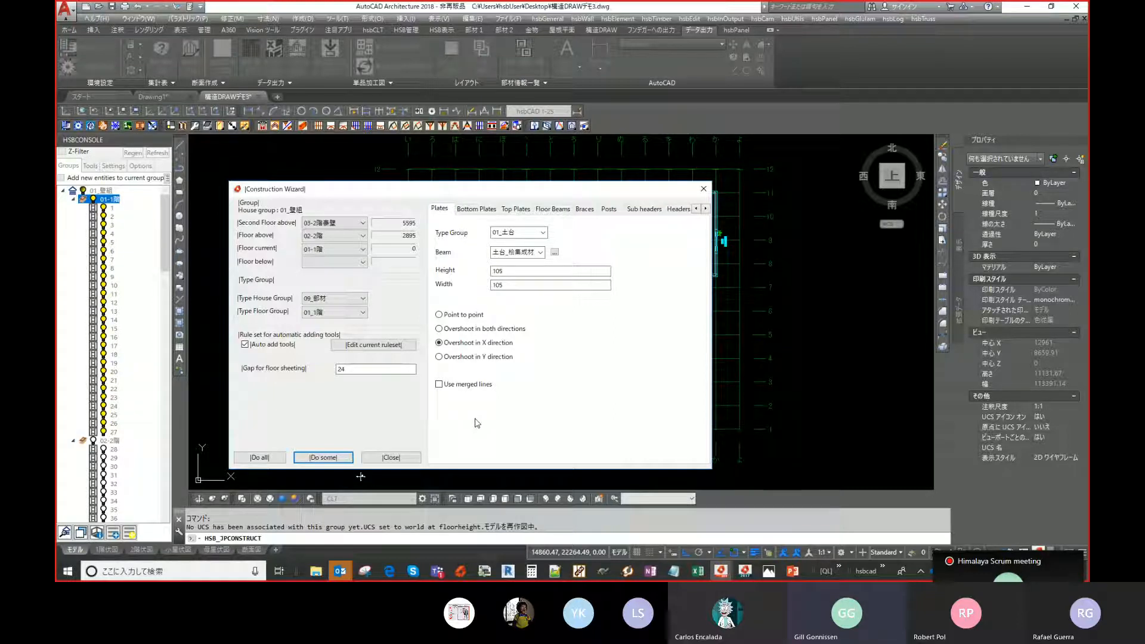
- Reopen the Construction Wizard and run Do all to generate the sill plates, then close it
left_click(400, 458)
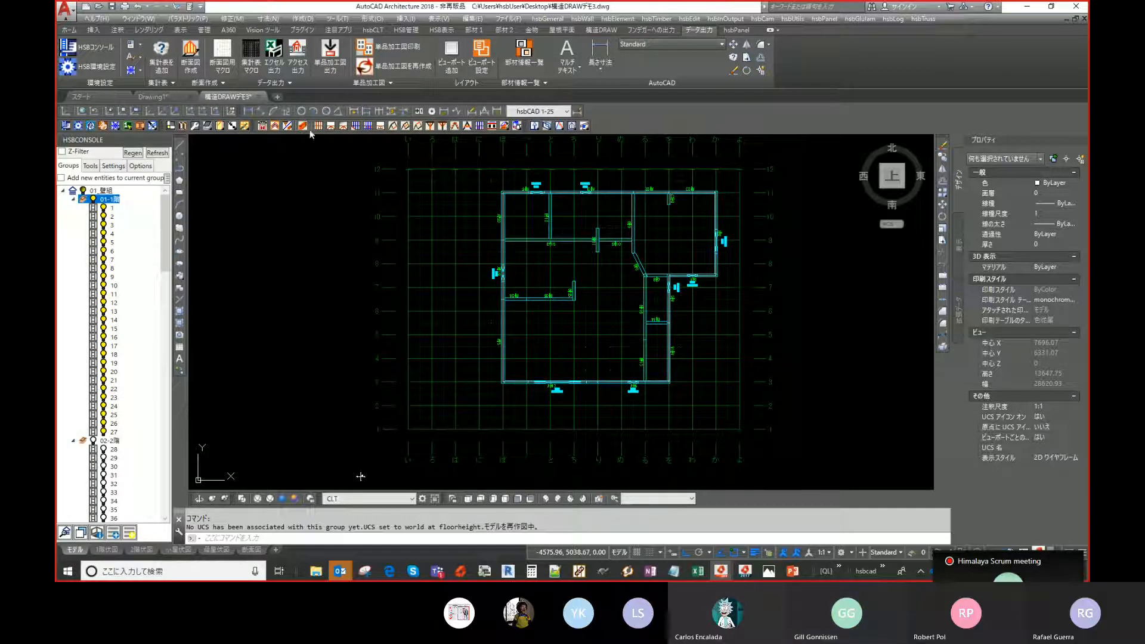
left_click(331, 127)
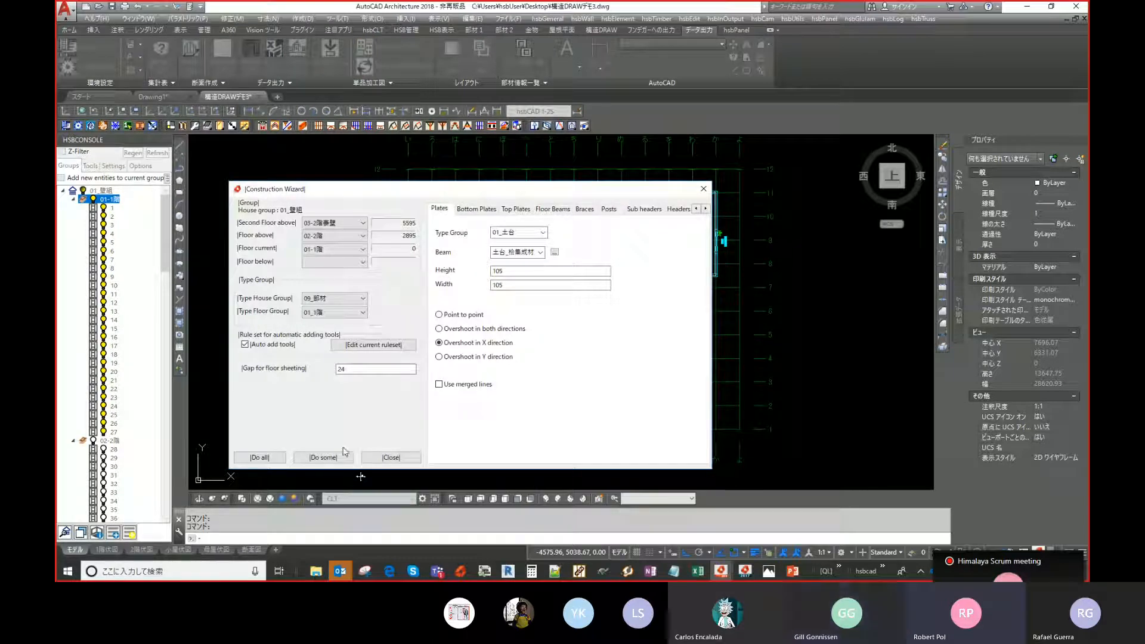
left_click_drag(546, 189, 615, 145)
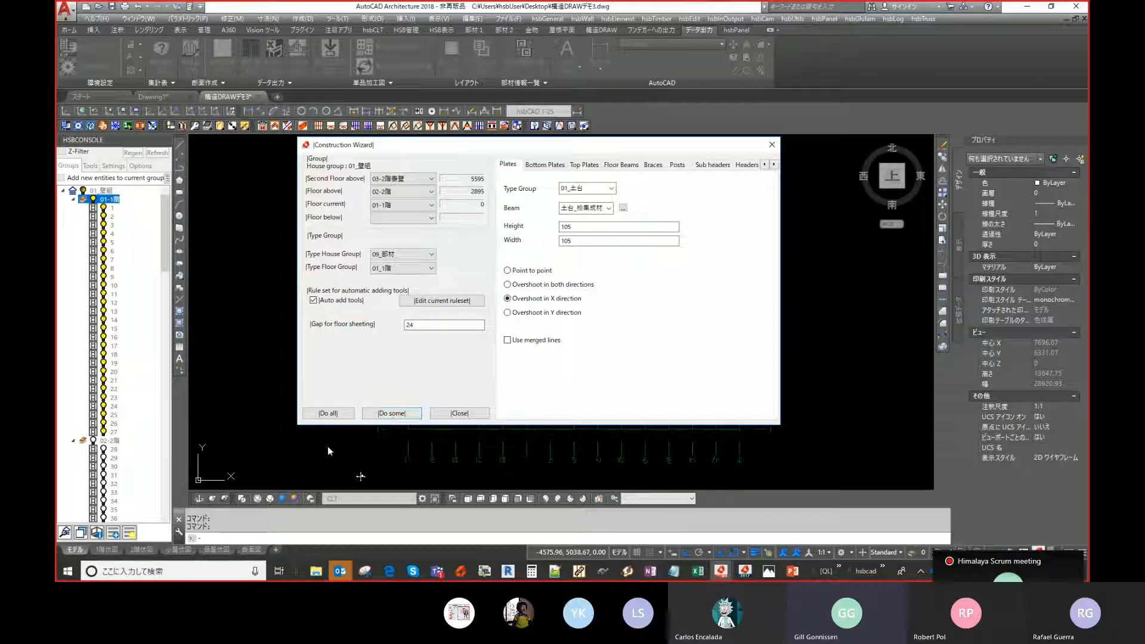
left_click(333, 416)
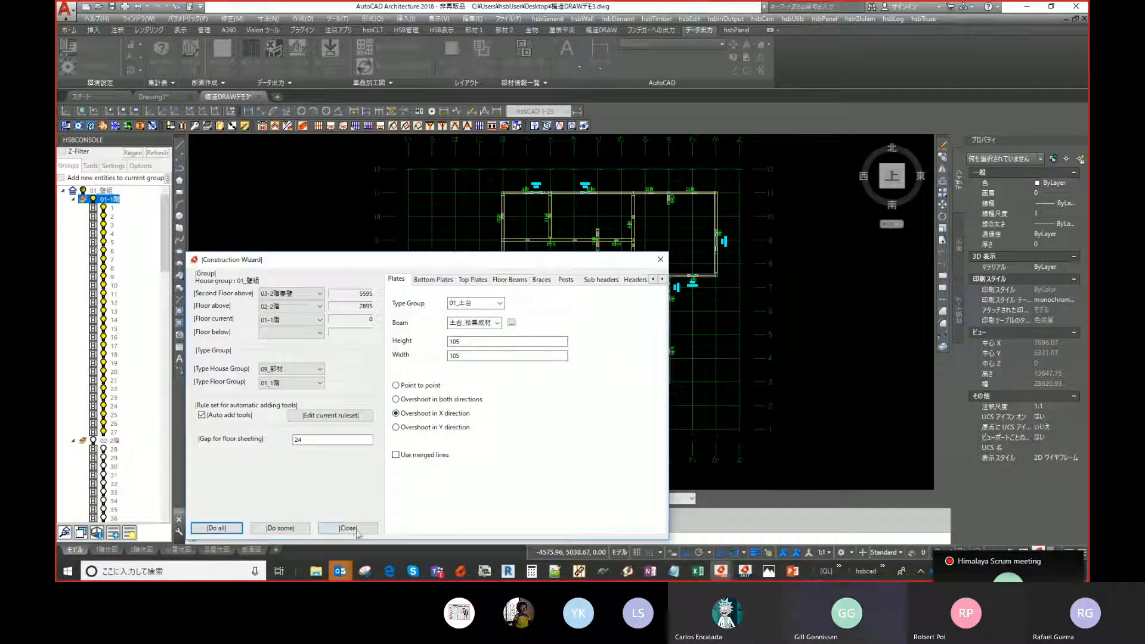
left_click(347, 528)
- Switch to an isometric view and inspect a generated sill plate's properties up close
left_click(547, 499)
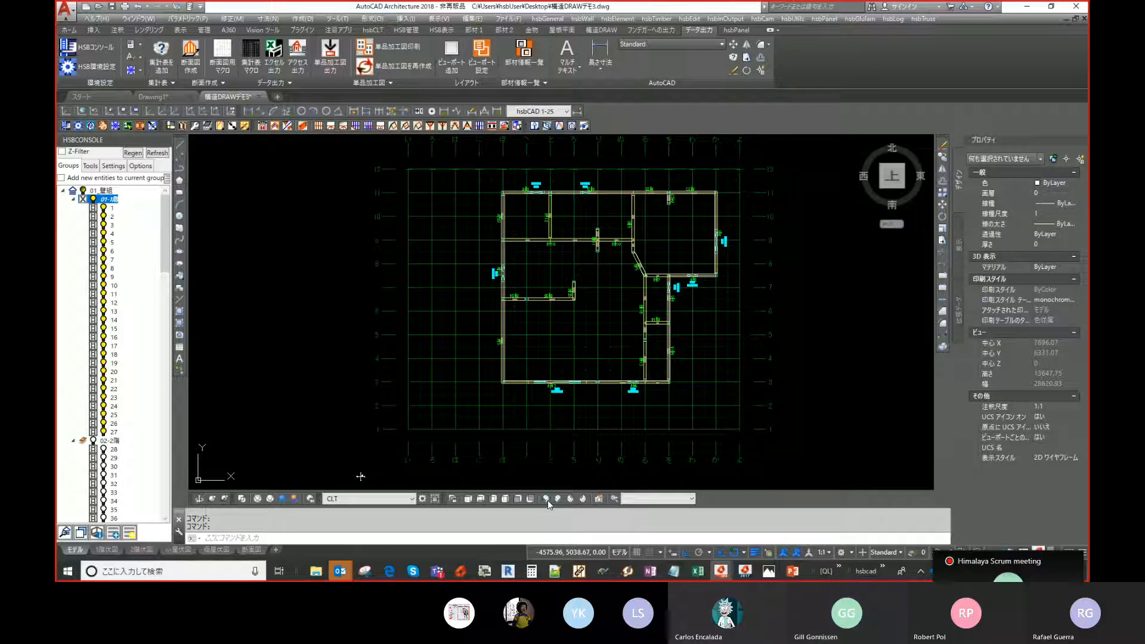
scroll(447, 307, "up", 5)
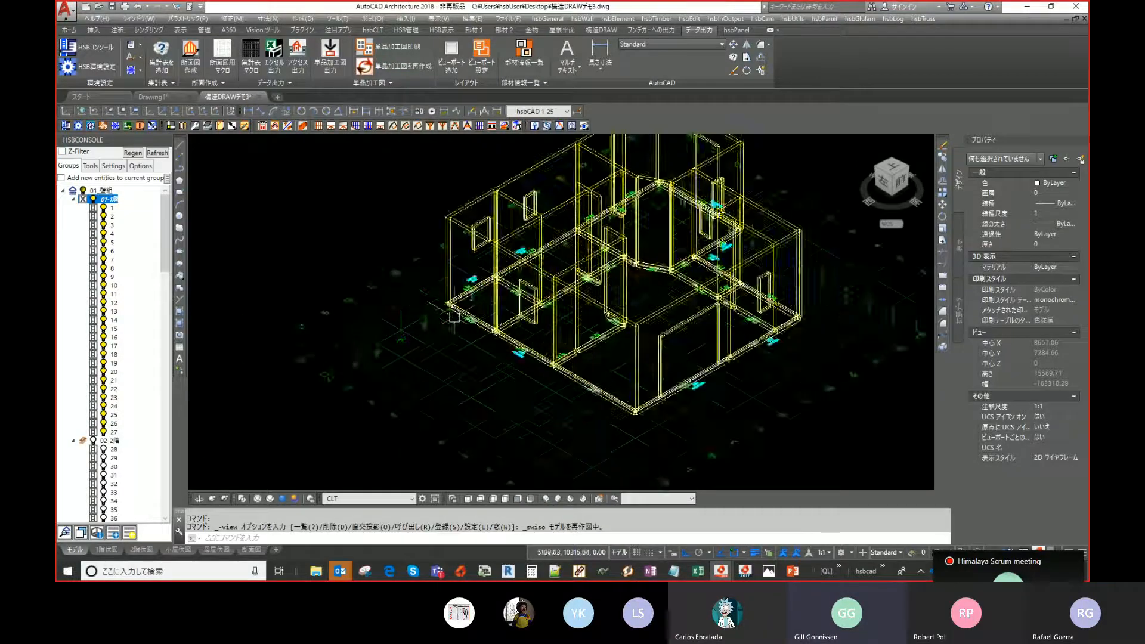
scroll(460, 307, "up", 2)
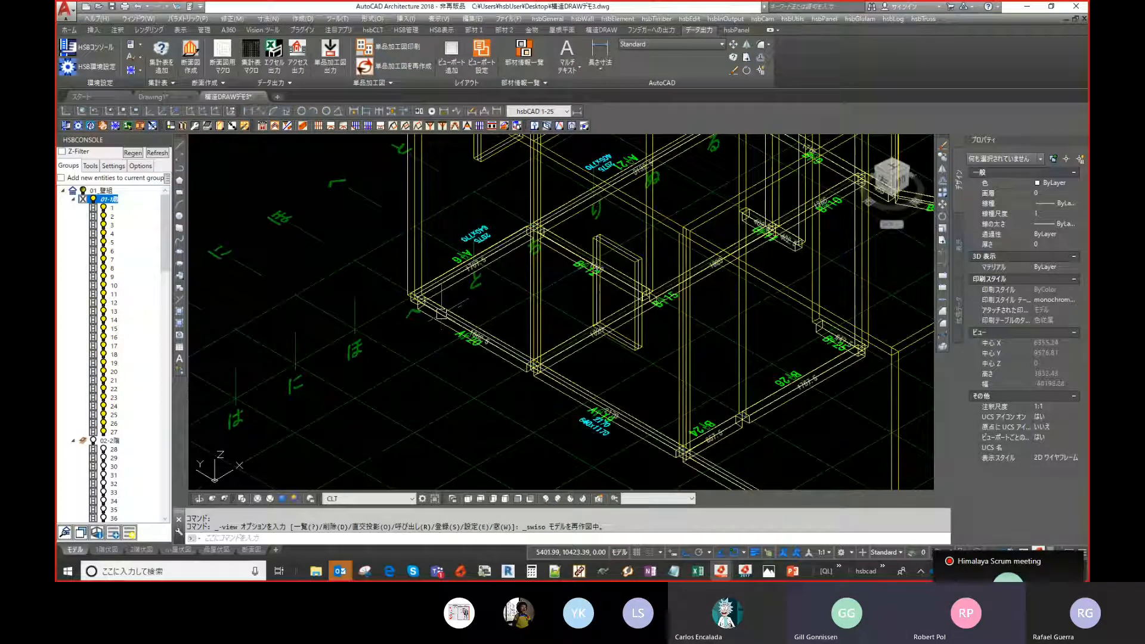
scroll(422, 308, "up", 5)
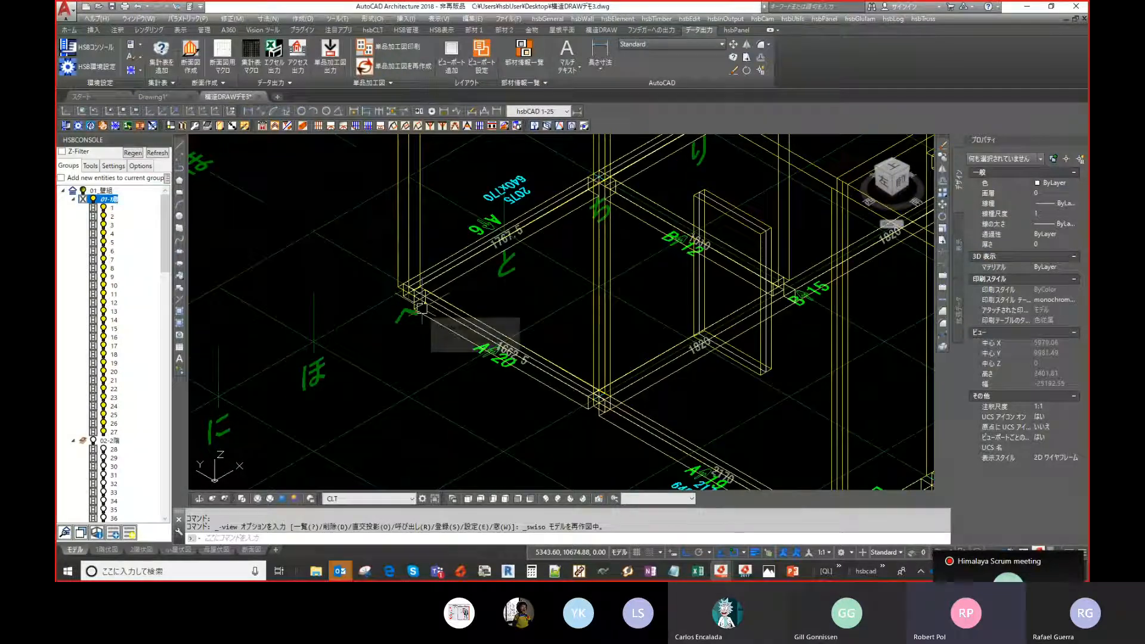
scroll(382, 356, "up", 3)
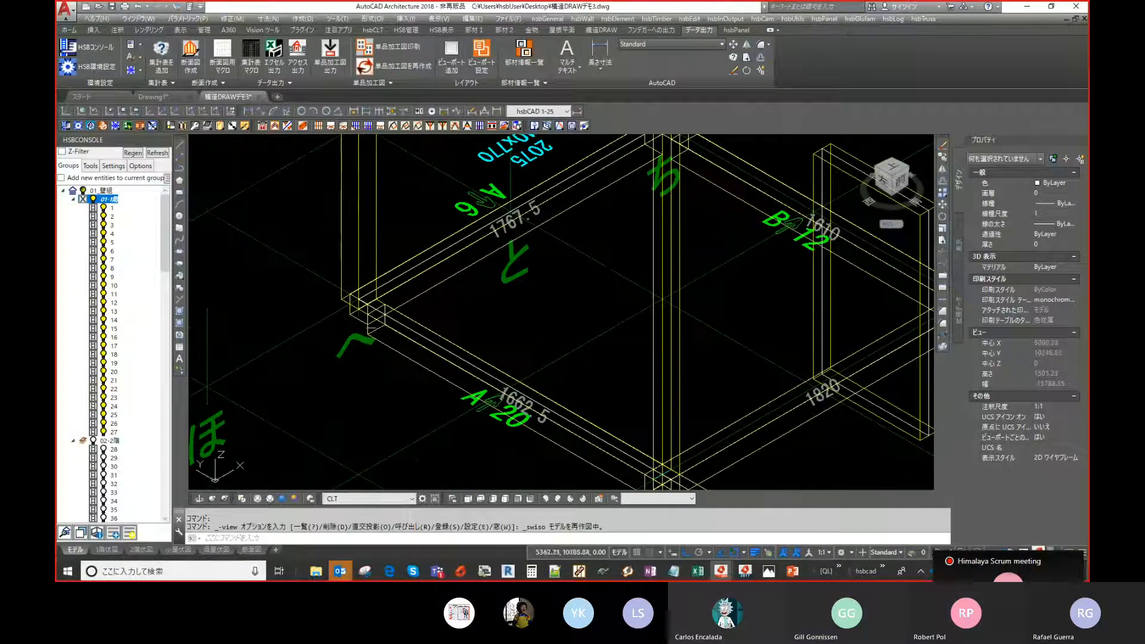
left_click(381, 357)
scroll(370, 334, "down", 5)
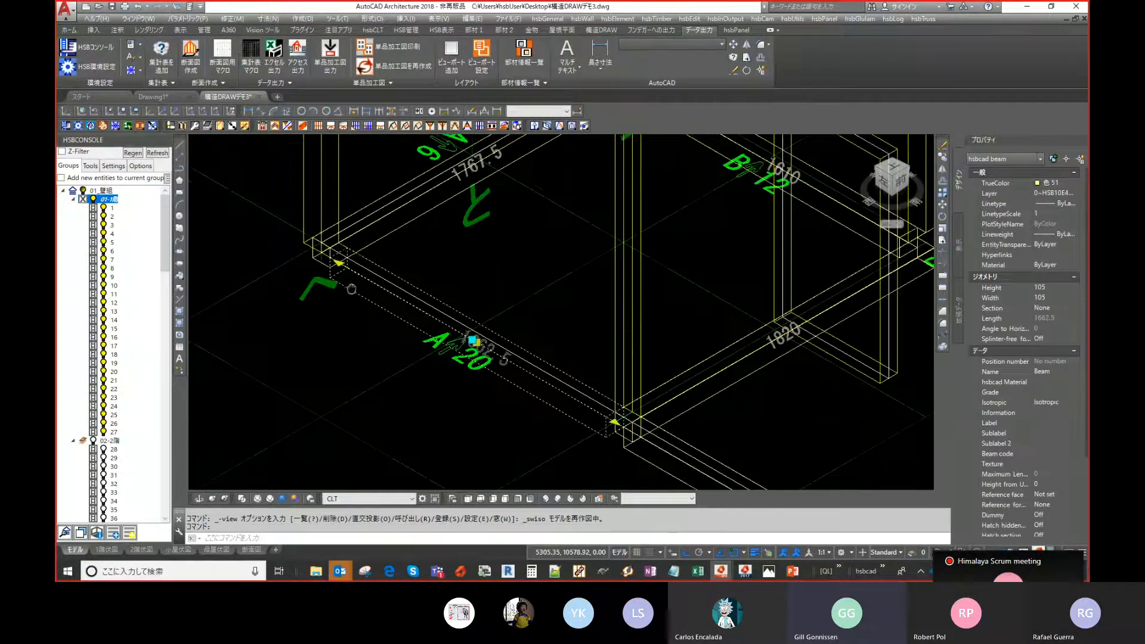
middle_click_drag(534, 327, 404, 246)
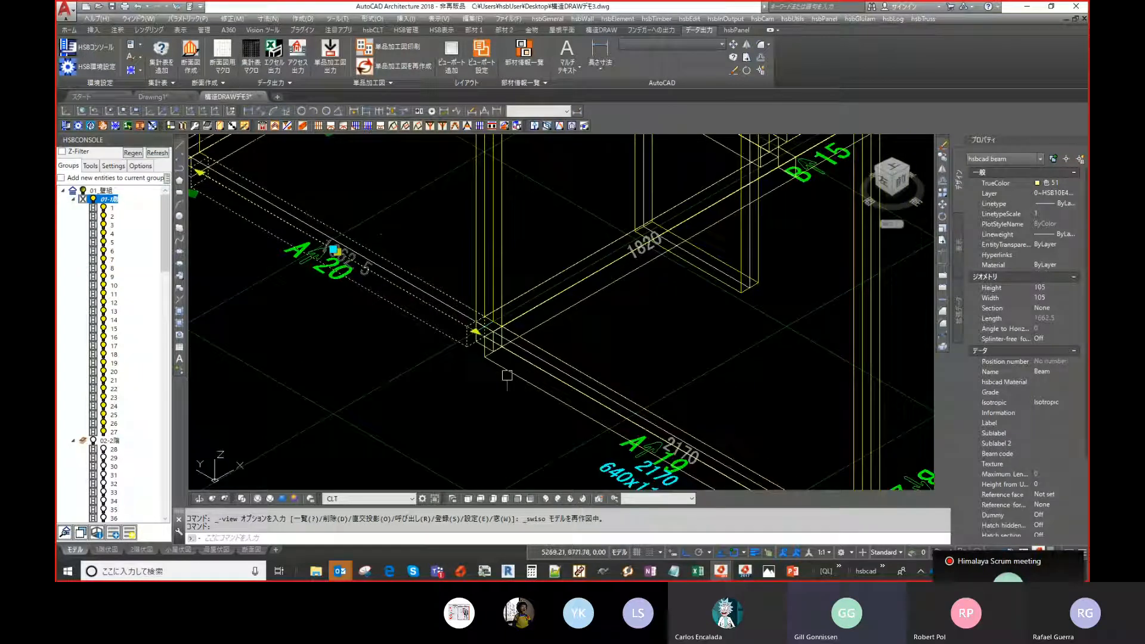
middle_click_drag(507, 375, 488, 366)
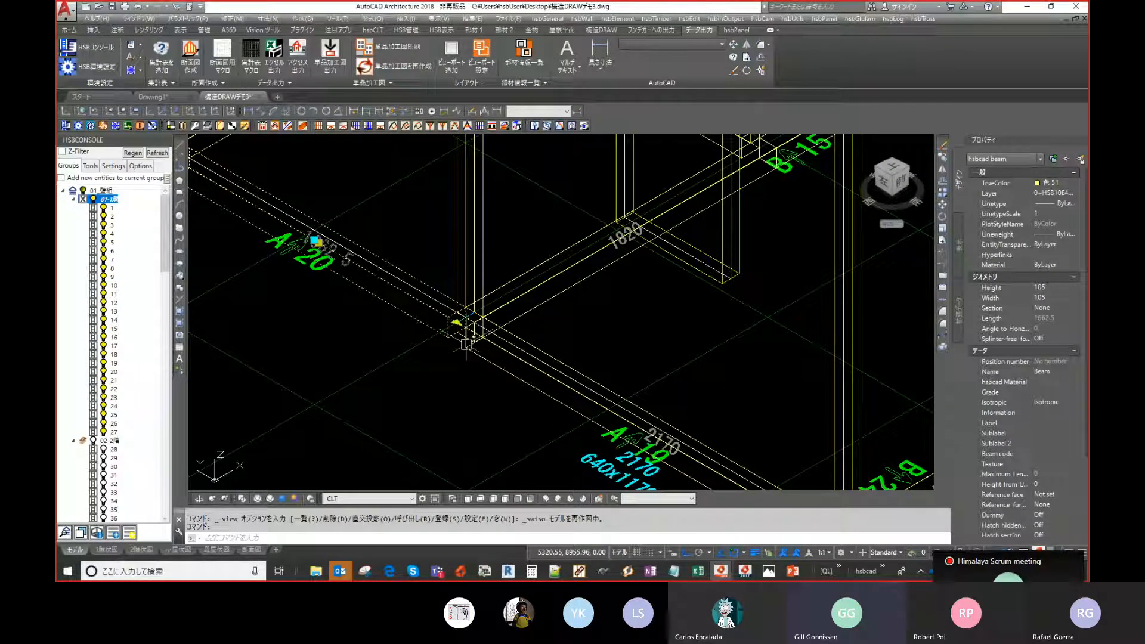
scroll(467, 344, "down", 3)
scroll(352, 471, "down", 3)
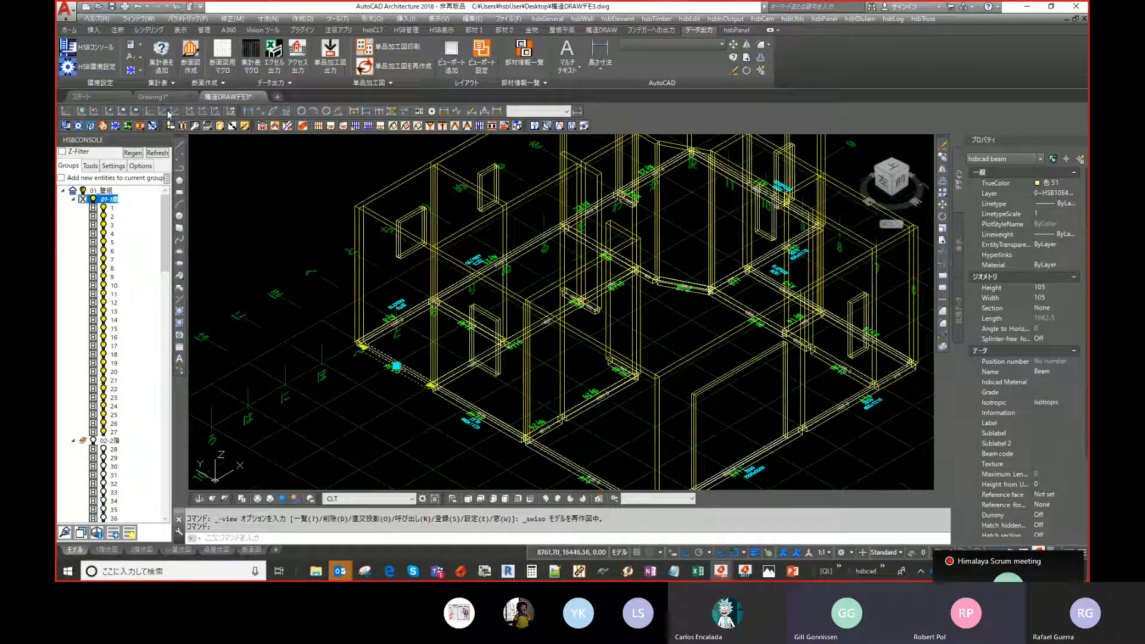
key("Escape")
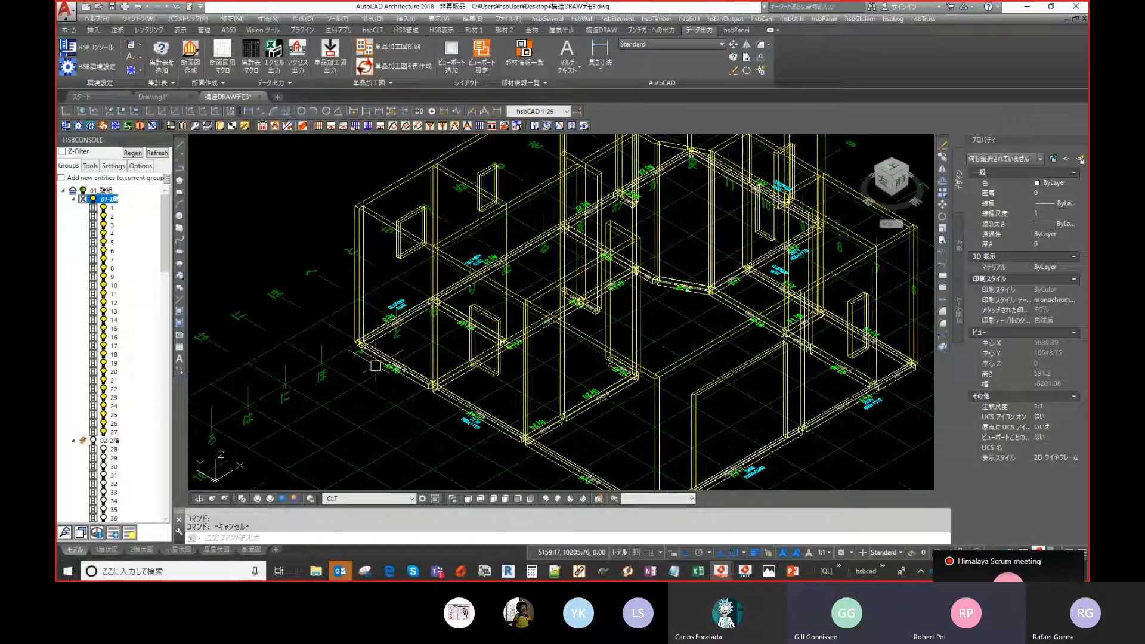
- Set the viewport's visual style to Conceptual to show the plates as solids
scroll(376, 366, "up", 3)
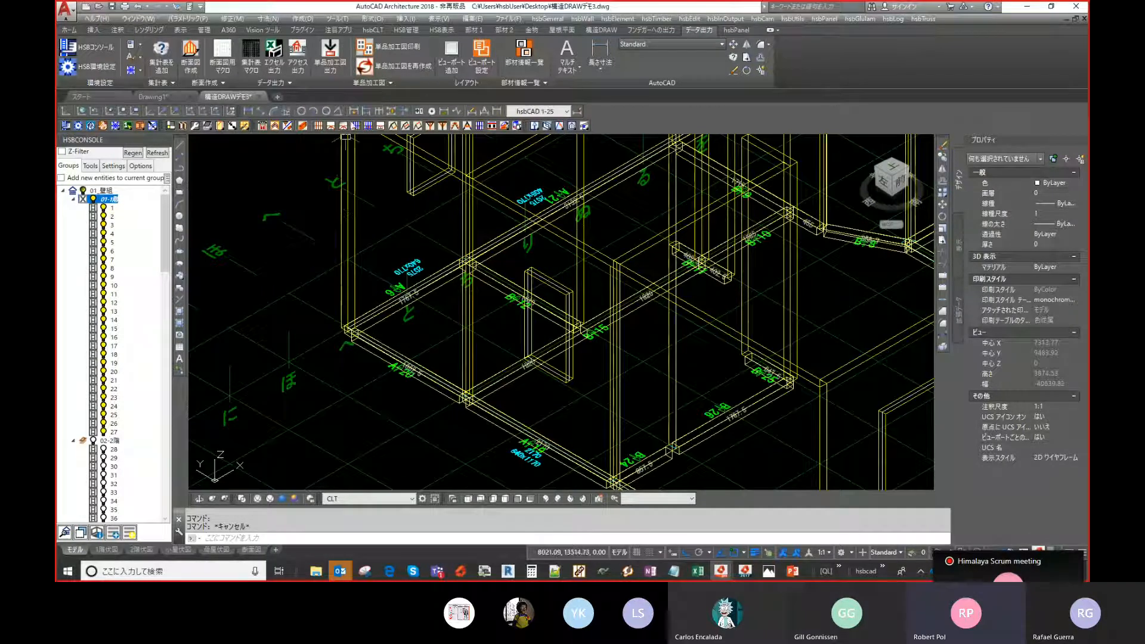
middle_click_drag(244, 350, 226, 313)
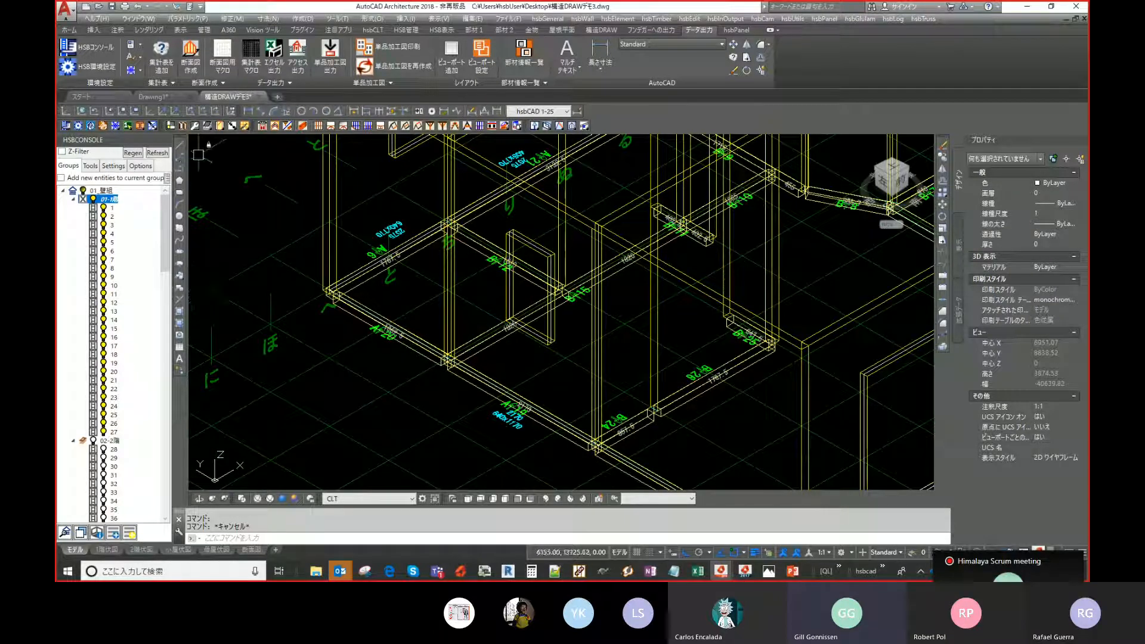
left_click(113, 165)
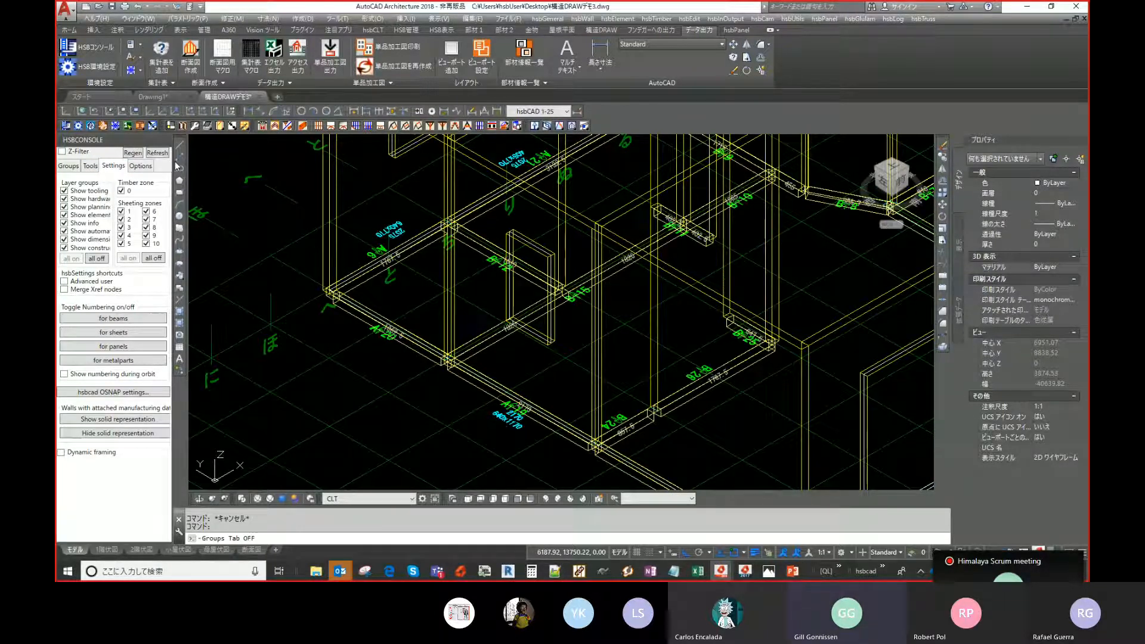
left_click(263, 143)
left_click(296, 182)
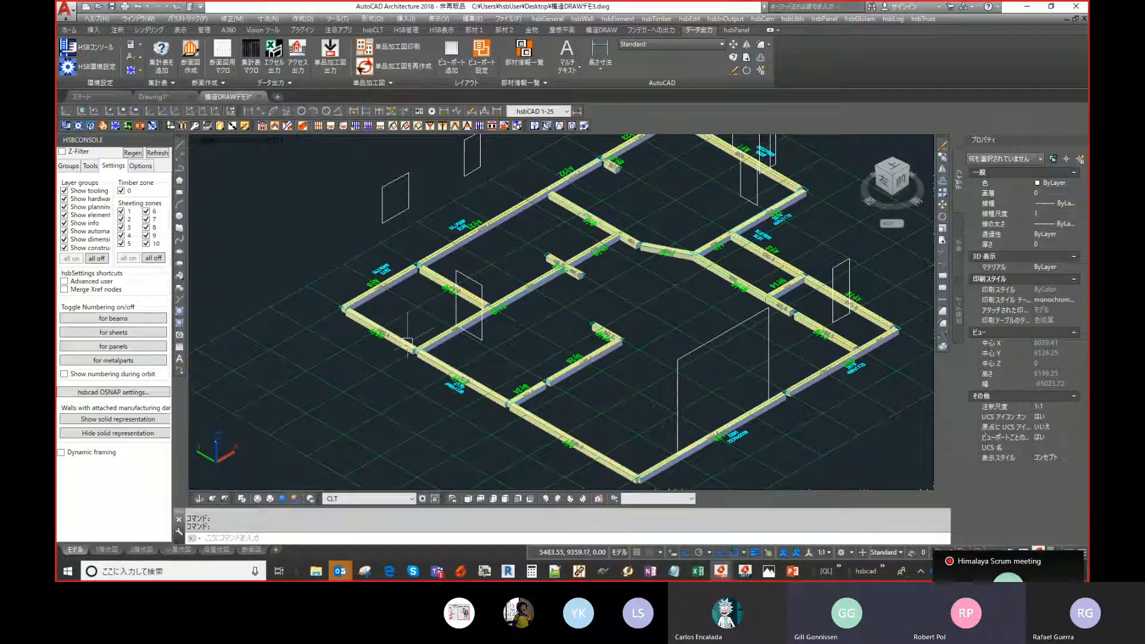
- Reopen the Construction Wizard and start Do some to place plates at selected positions
scroll(413, 343, "up", 2)
scroll(353, 225, "down", 3)
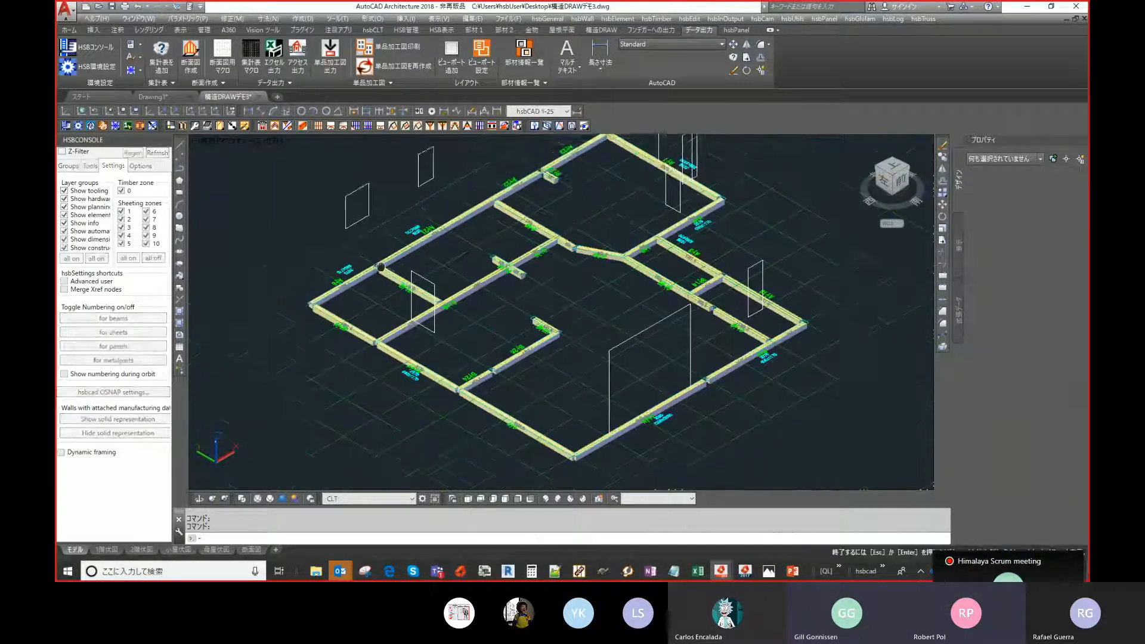
middle_click_drag(375, 272, 373, 285)
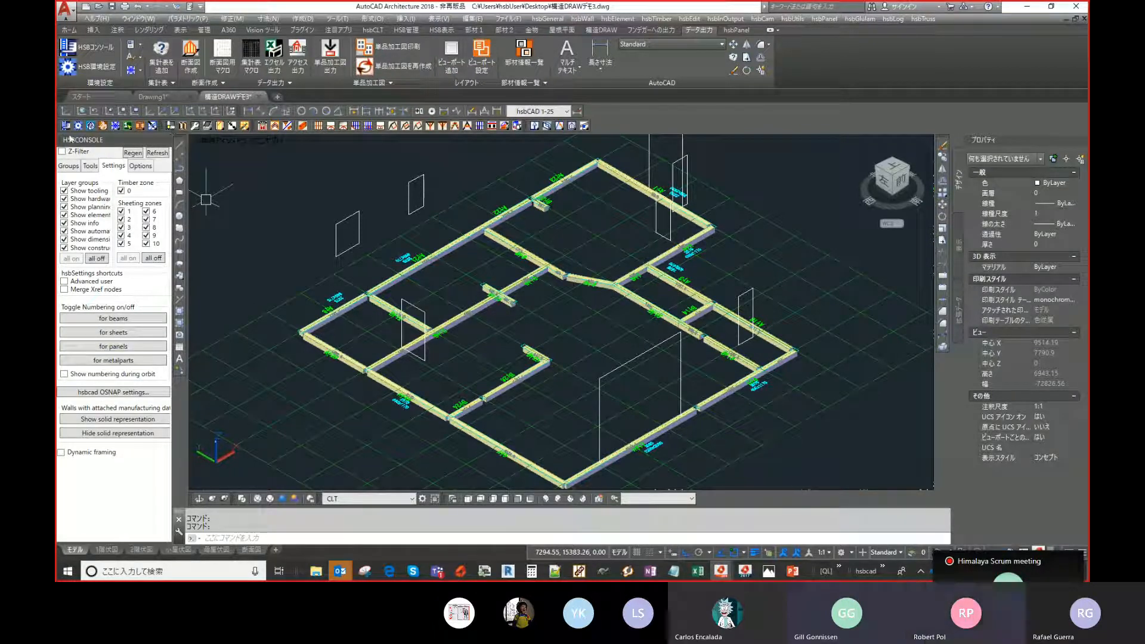
left_click(68, 167)
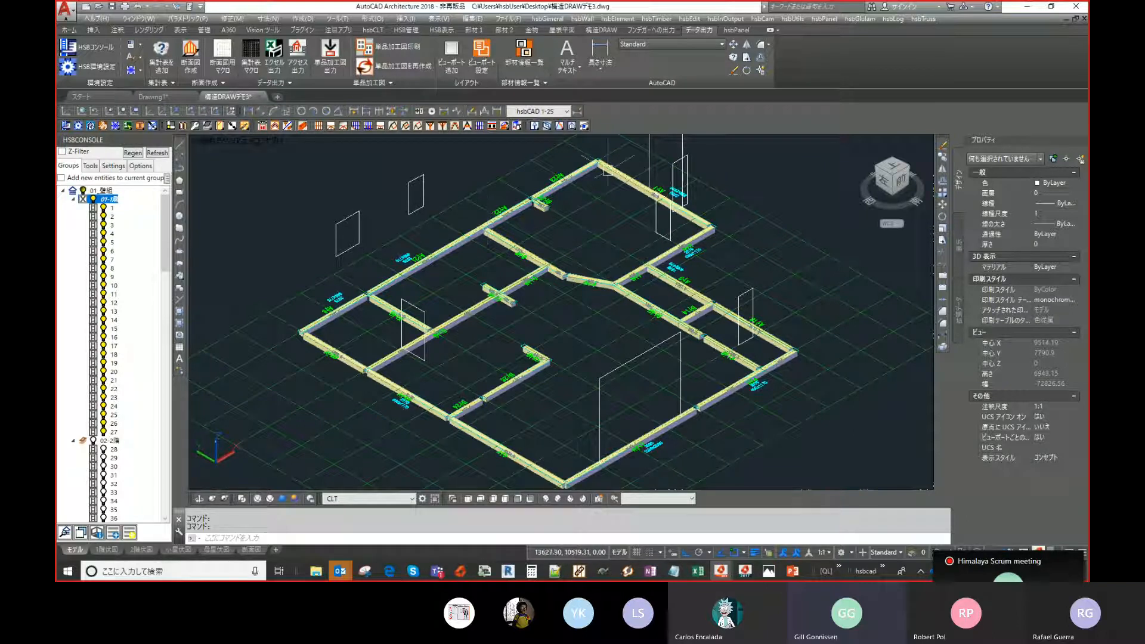
middle_click_drag(503, 195, 504, 206)
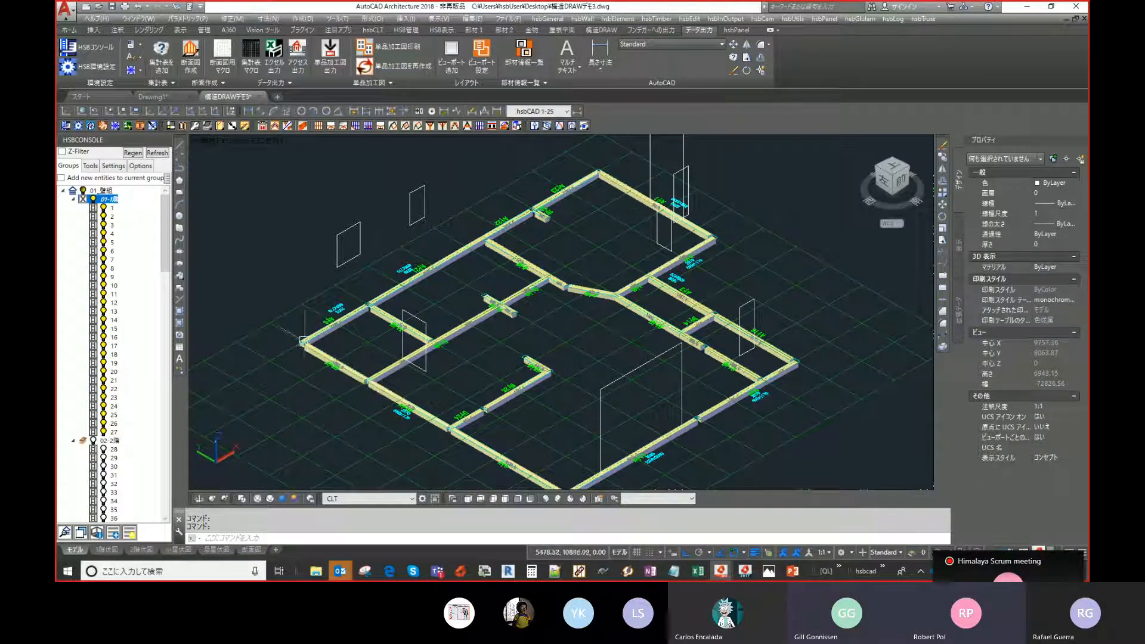
left_click(288, 130)
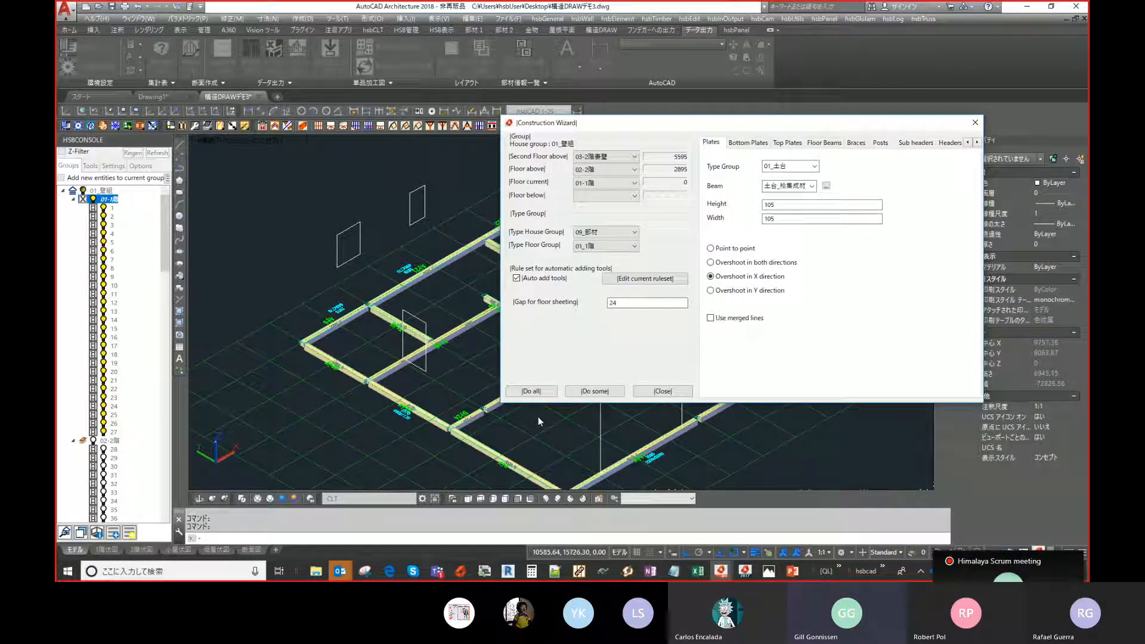
left_click(596, 392)
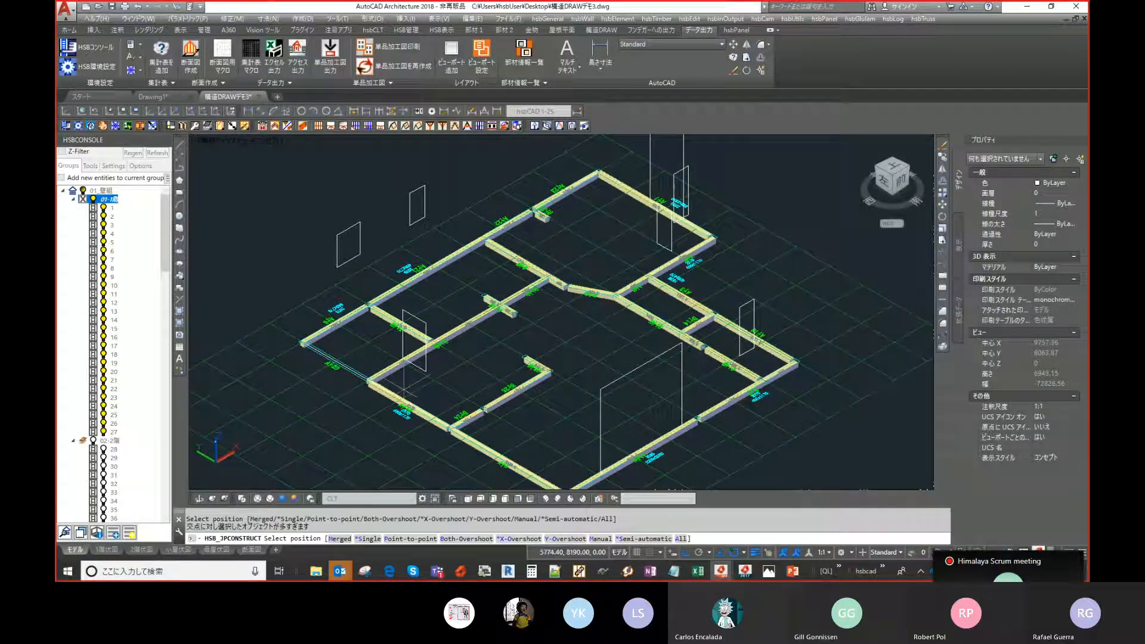
- Pick positions along the lower-left walls where sill plates should be placed
left_click(326, 368)
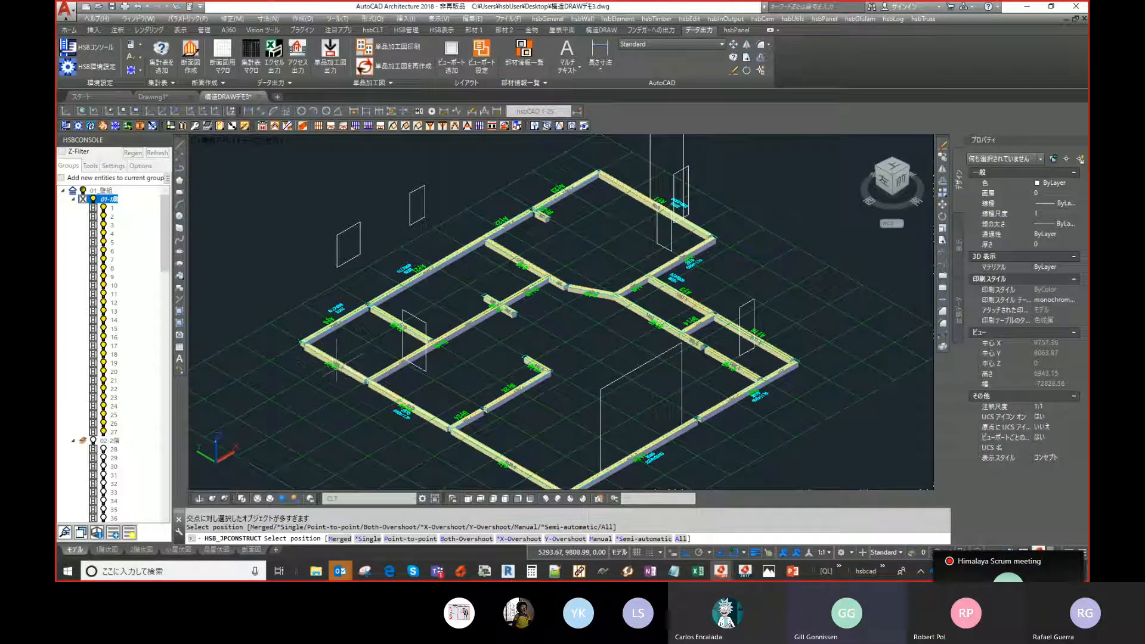
left_click(335, 368)
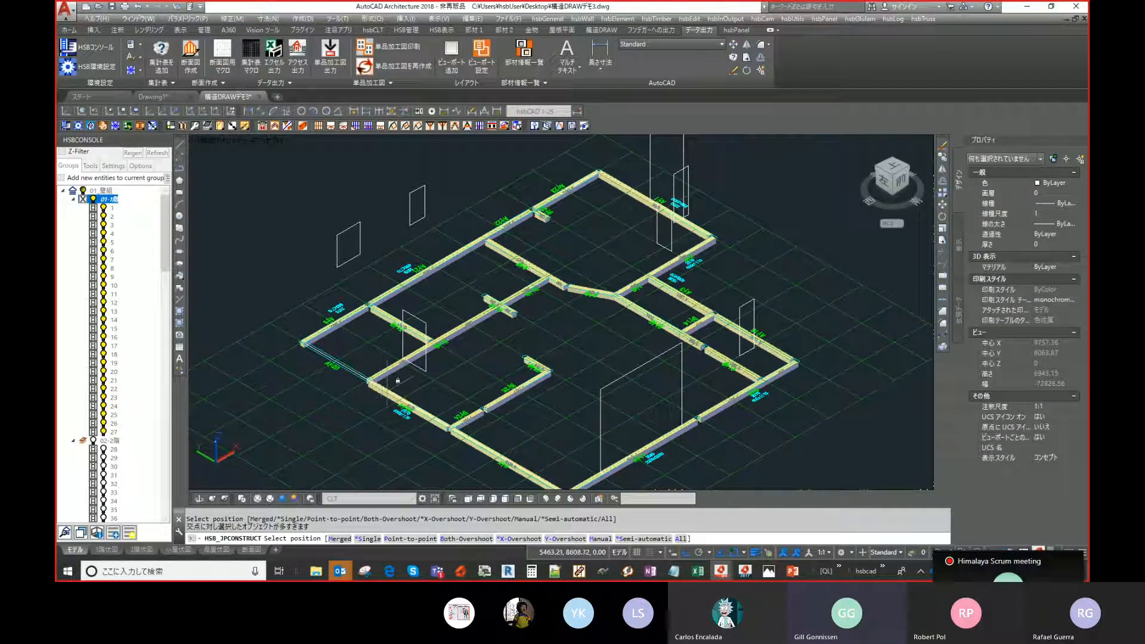
left_click(395, 389)
left_click(467, 437)
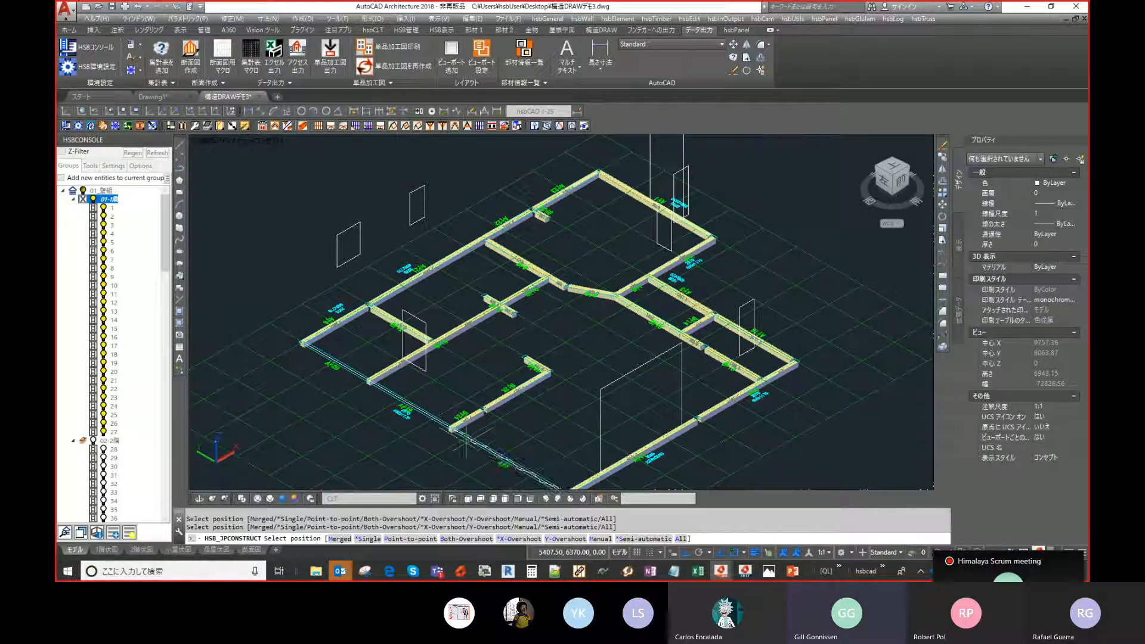
- Zoom in to examine the lower-left wall section that still lacks sill plates
middle_click_drag(584, 480, 526, 387)
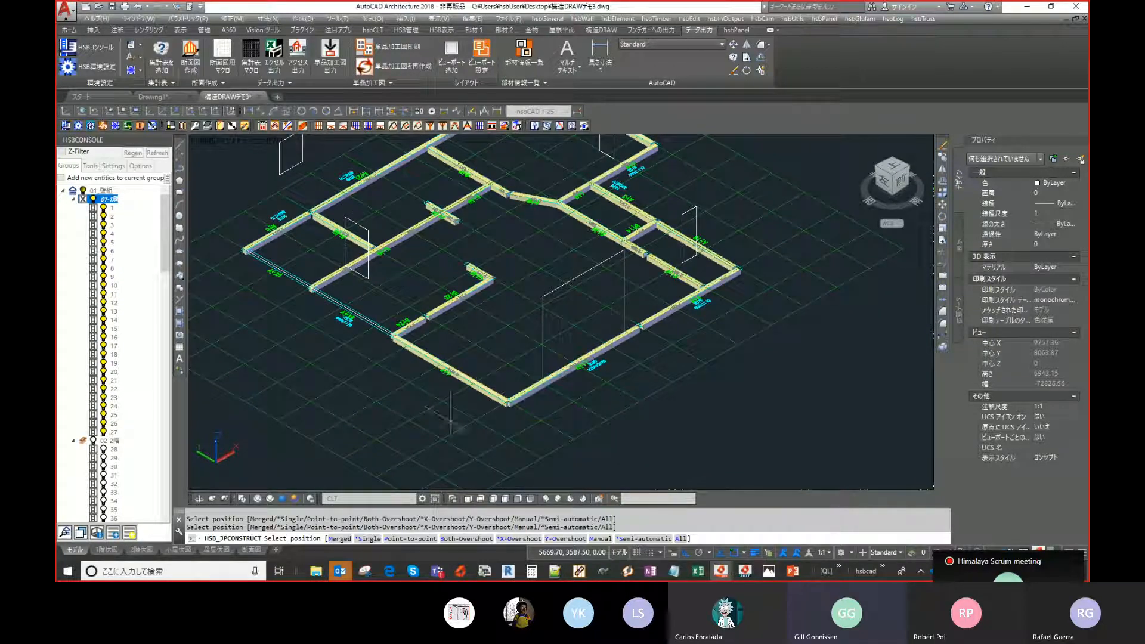
scroll(453, 412, "up", 2)
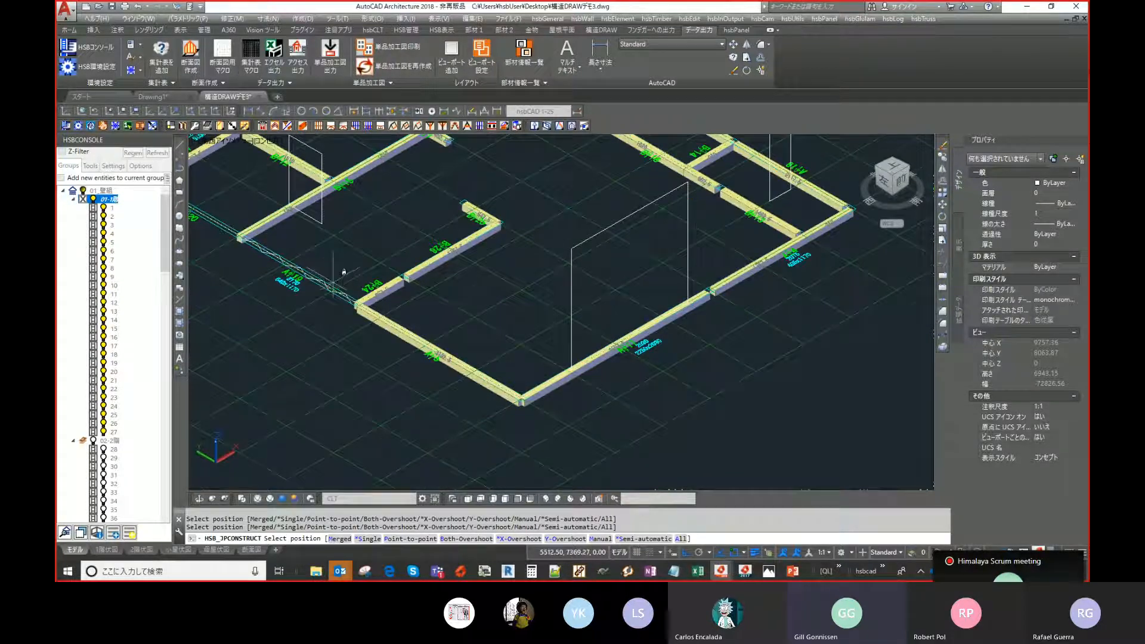
scroll(245, 255, "up", 3)
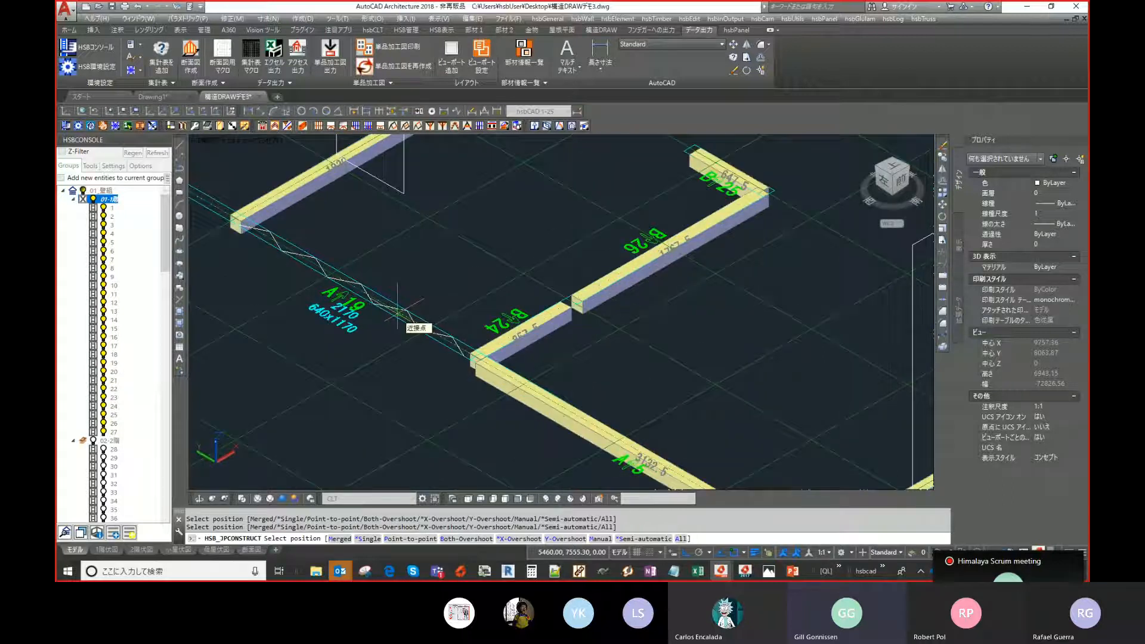
middle_click_drag(397, 311, 454, 341)
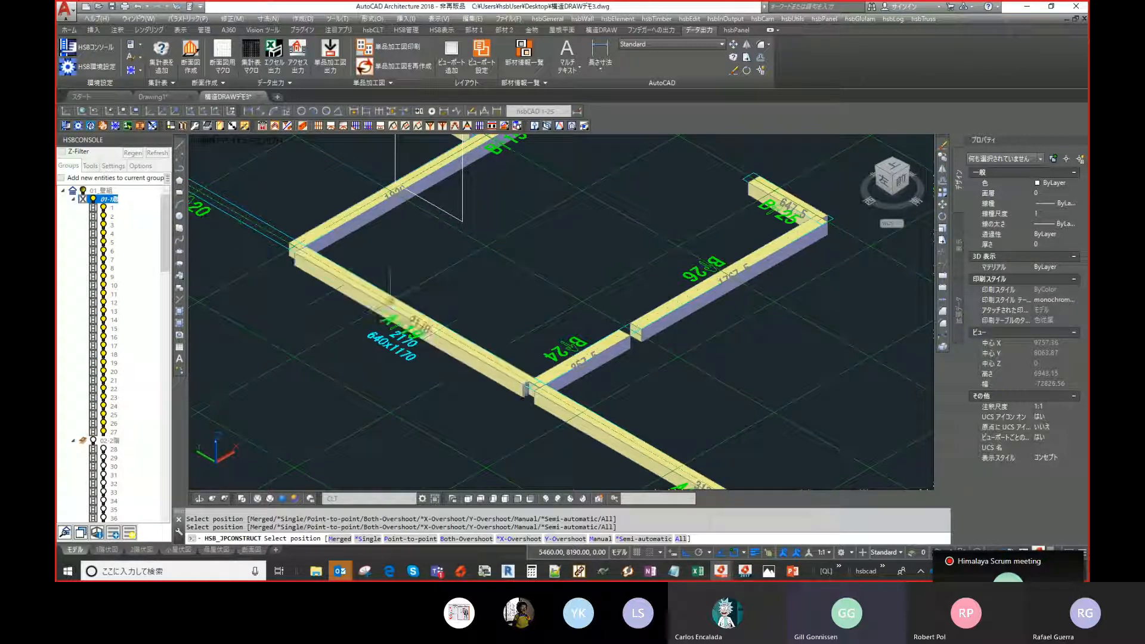
scroll(391, 301, "up", 2)
middle_click_drag(422, 274, 520, 362)
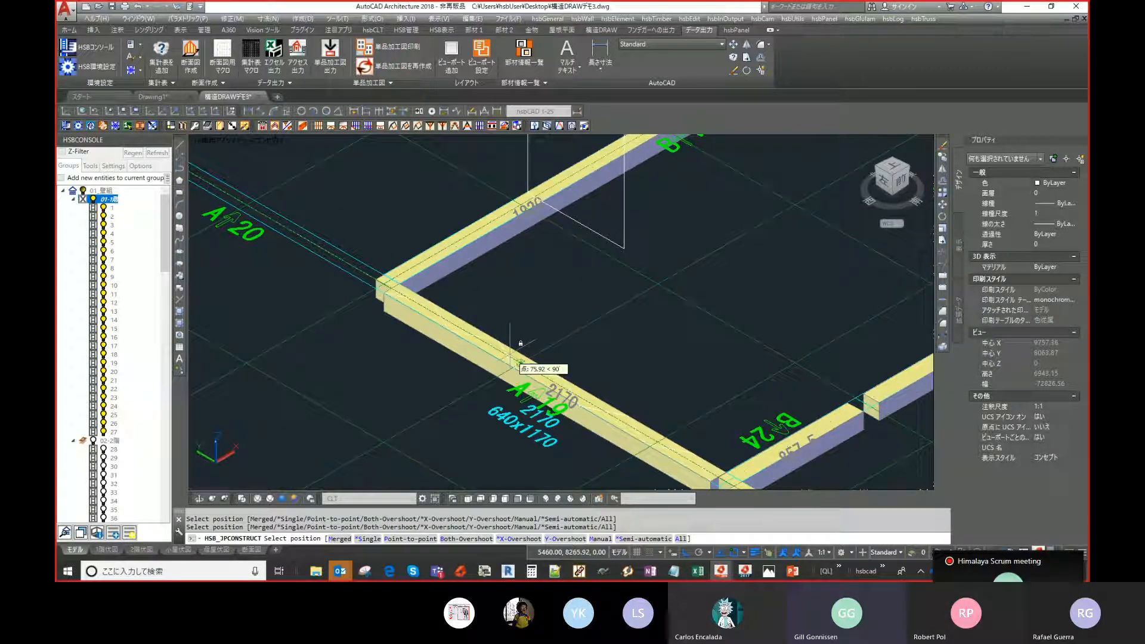
scroll(490, 356, "down", 2)
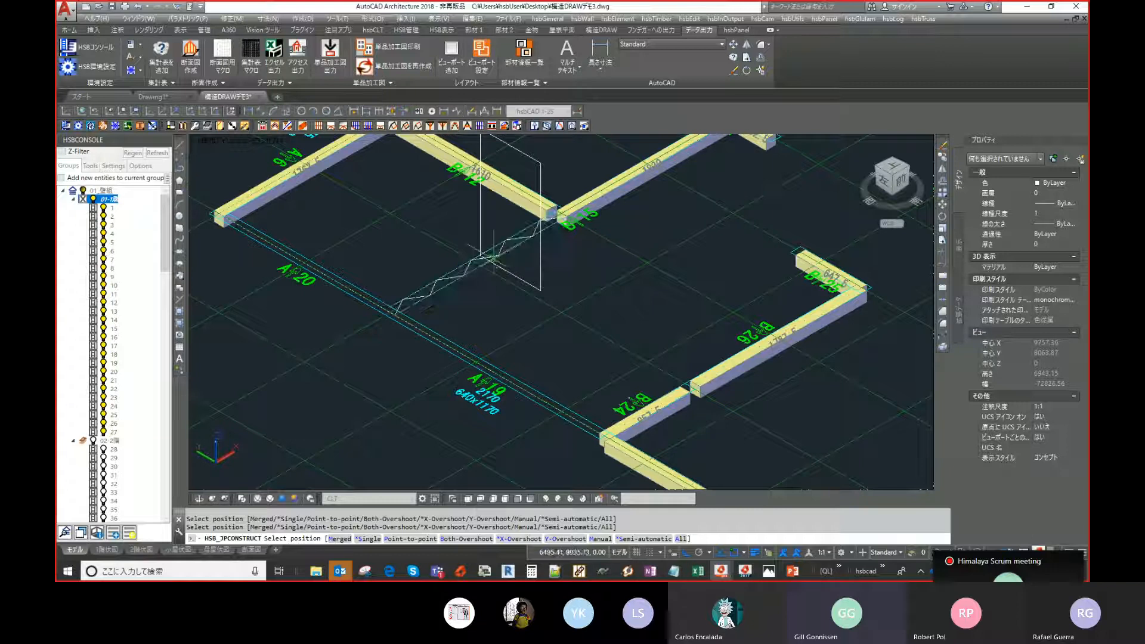
scroll(494, 260, "down", 4)
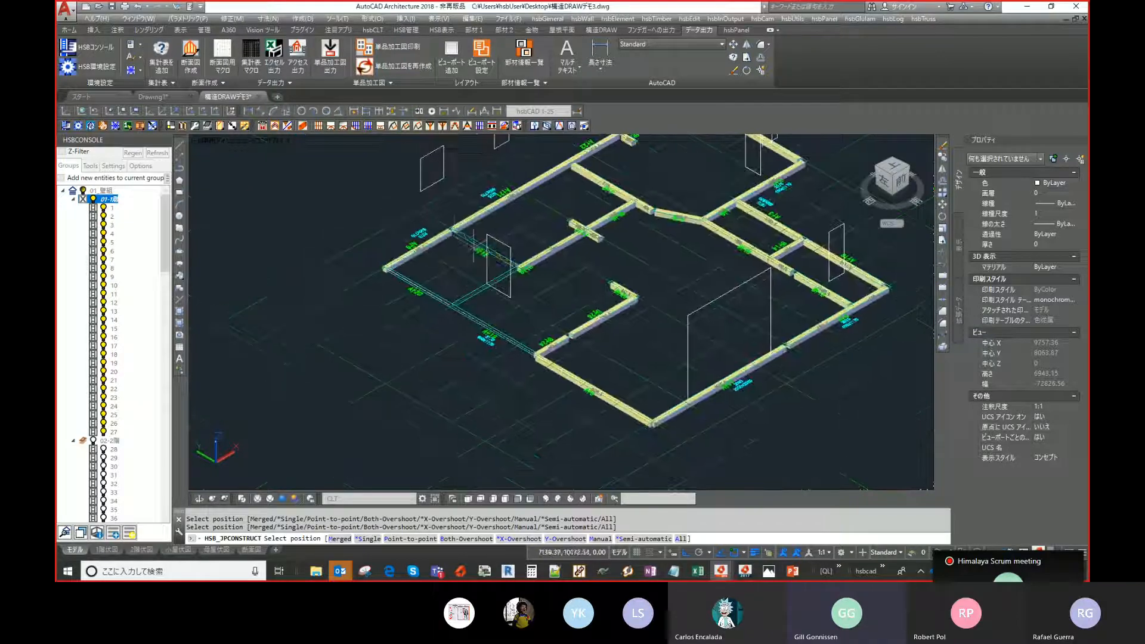
- Pick two wall positions at the upper-left of the plan and finish the selection
left_click(430, 245)
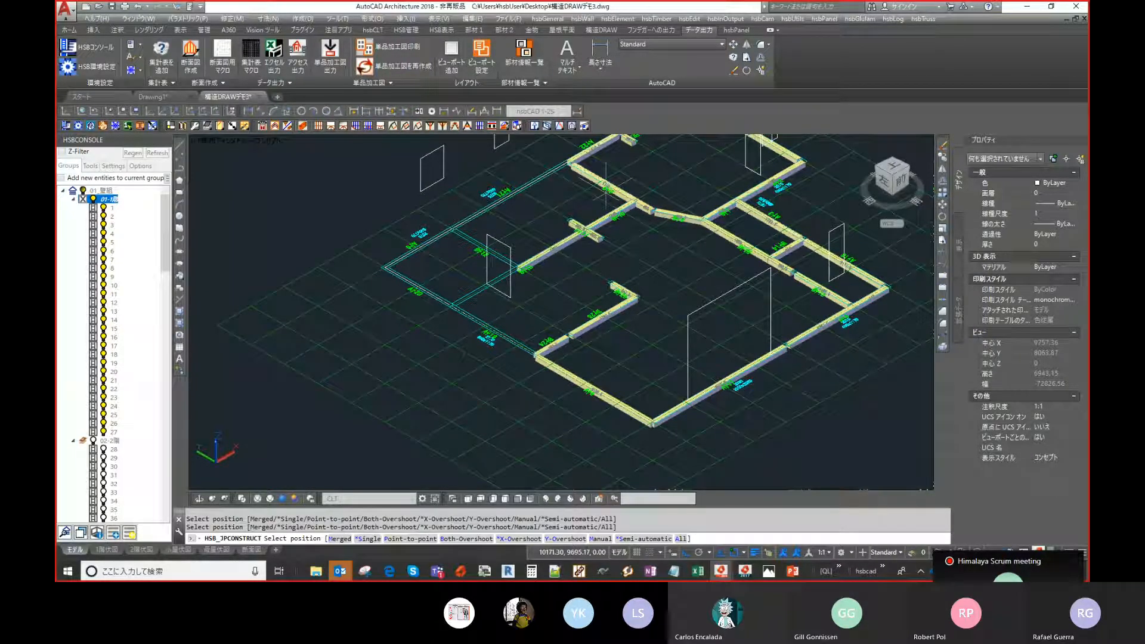
left_click(583, 230)
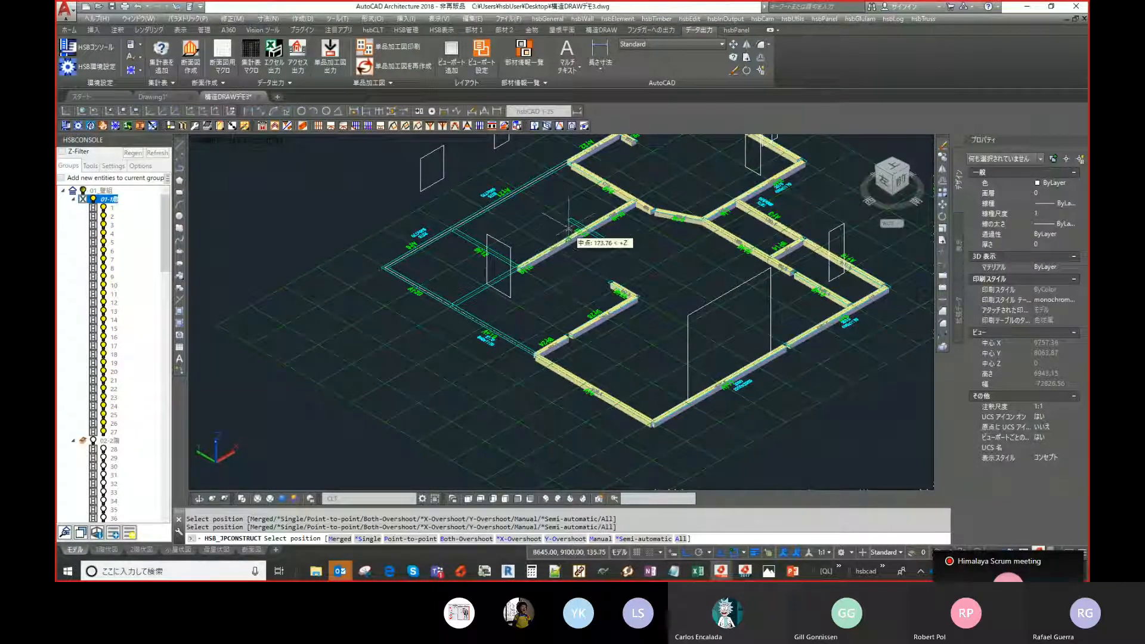
right_click(537, 222)
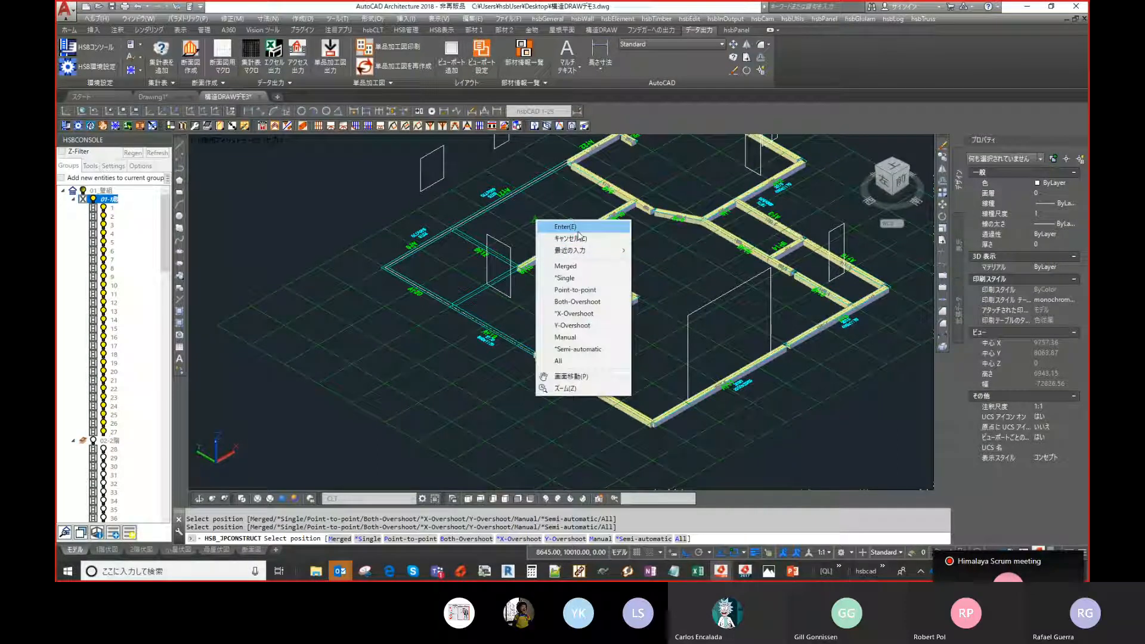
left_click(578, 232)
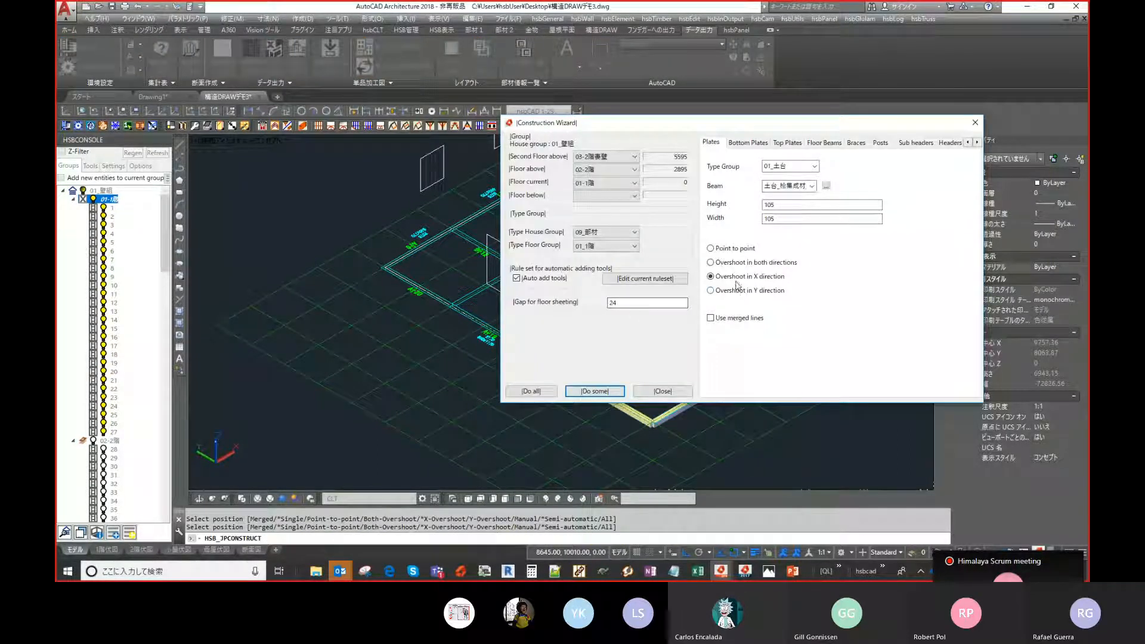
- Run Do some again, pick the position at the left wall junction, and finish the selection
left_click(593, 392)
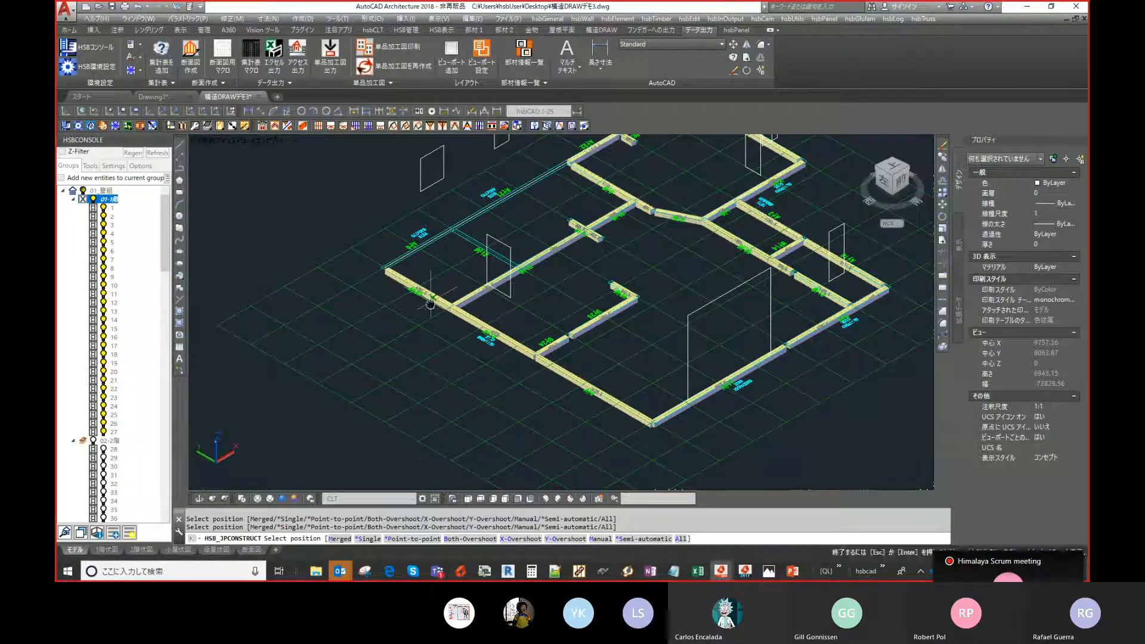
scroll(507, 331, "up", 2)
scroll(686, 277, "up", 2)
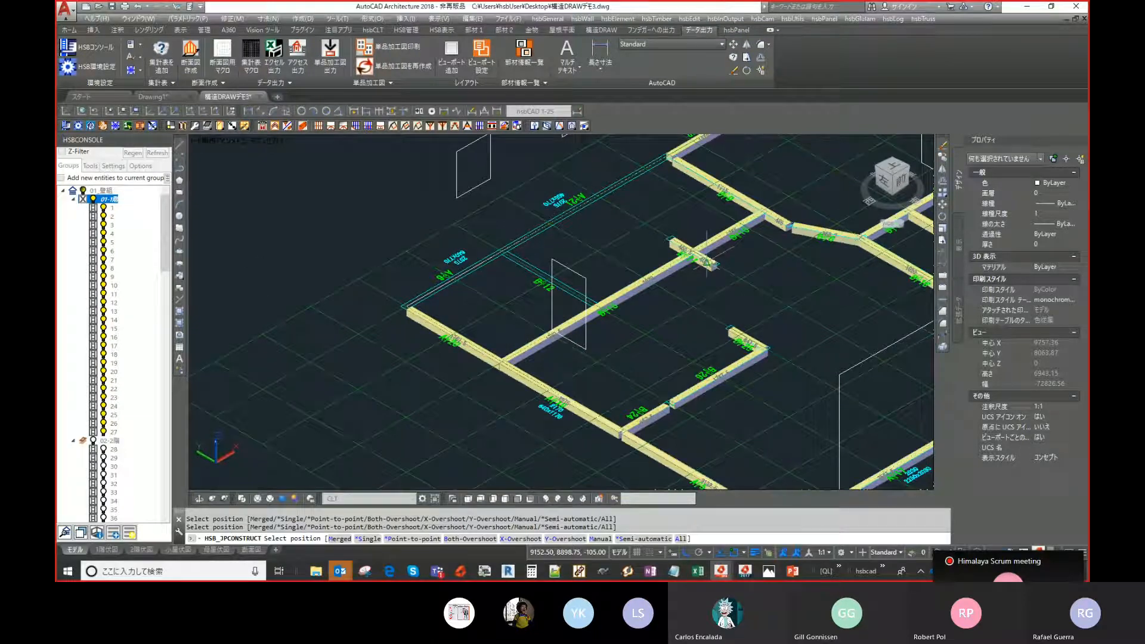
scroll(707, 255, "up", 1)
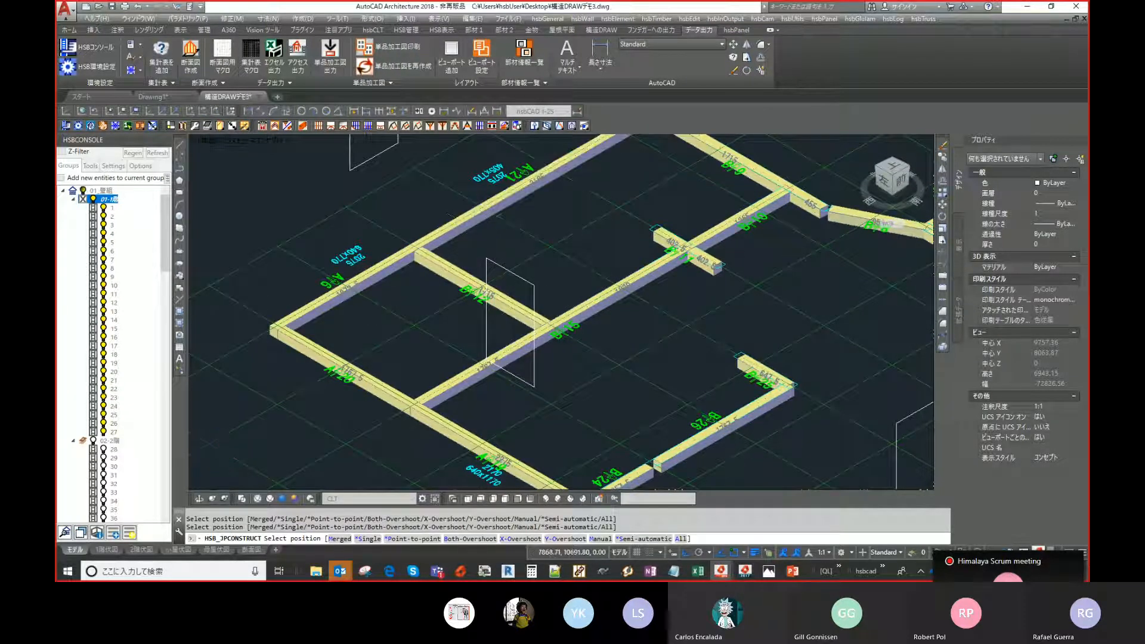
scroll(521, 269, "down", 2)
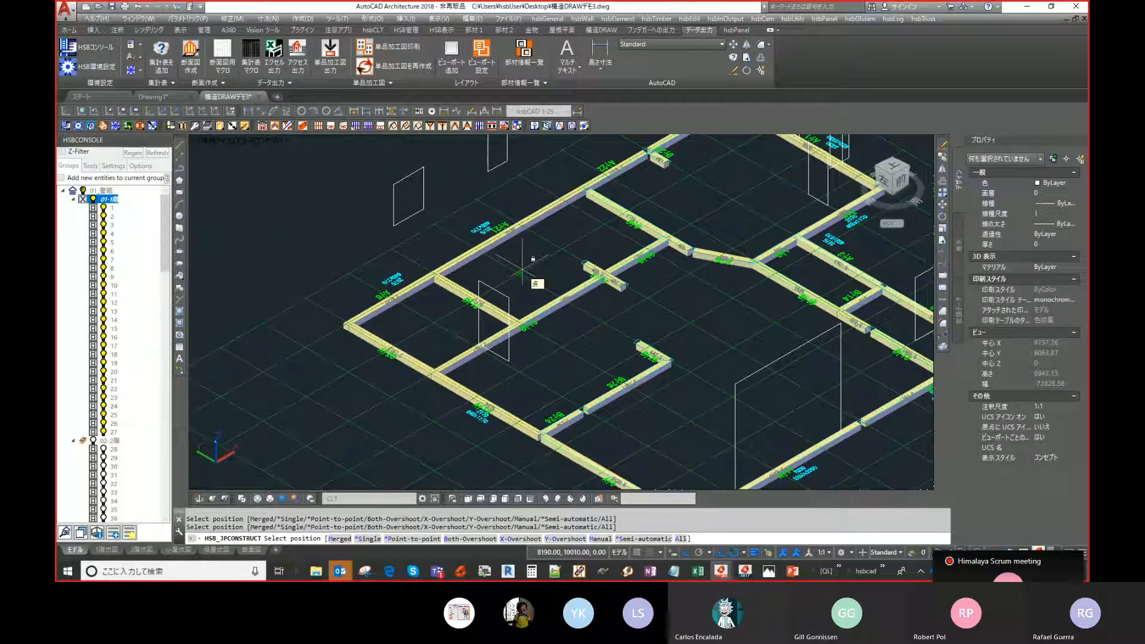
scroll(522, 266, "down", 2)
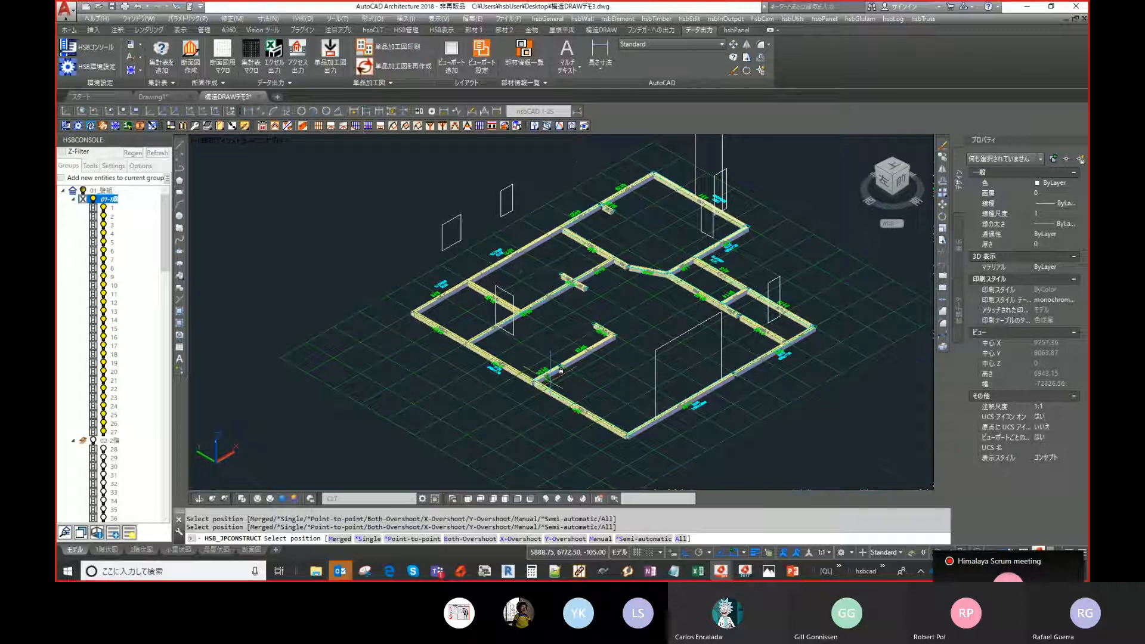
scroll(561, 371, "up", 5)
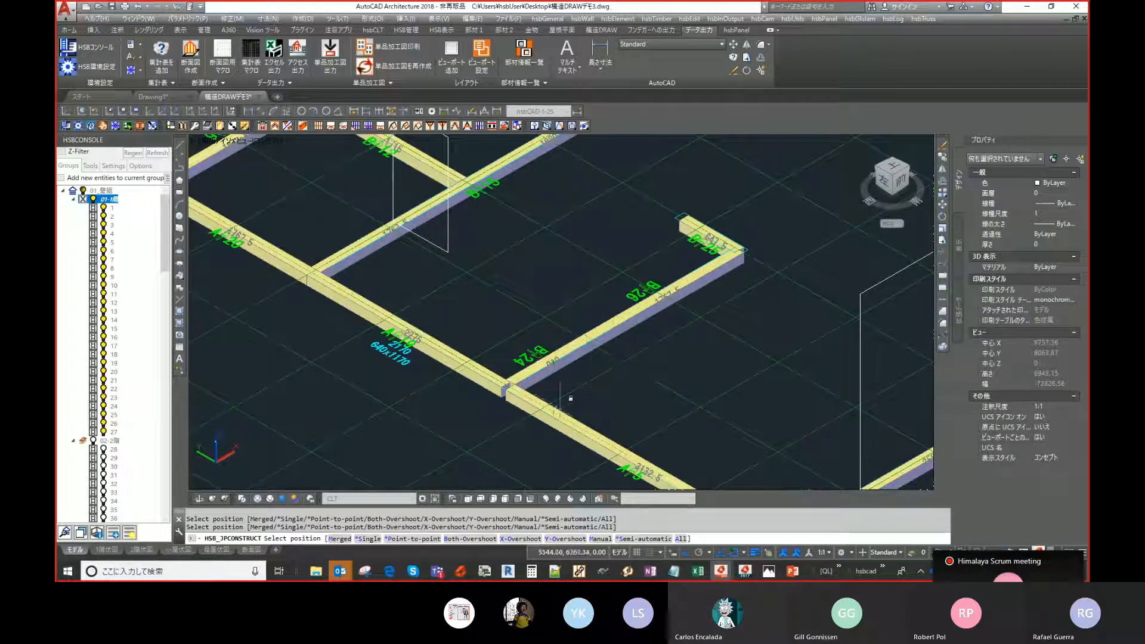
left_click(546, 415)
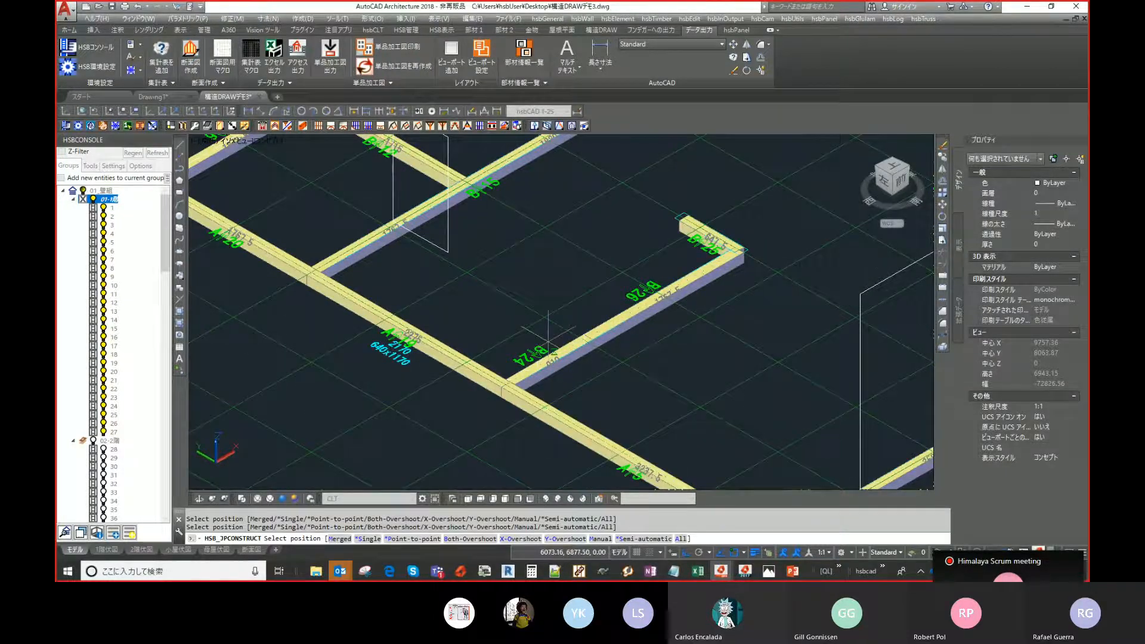
scroll(549, 331, "down", 5)
right_click(554, 329)
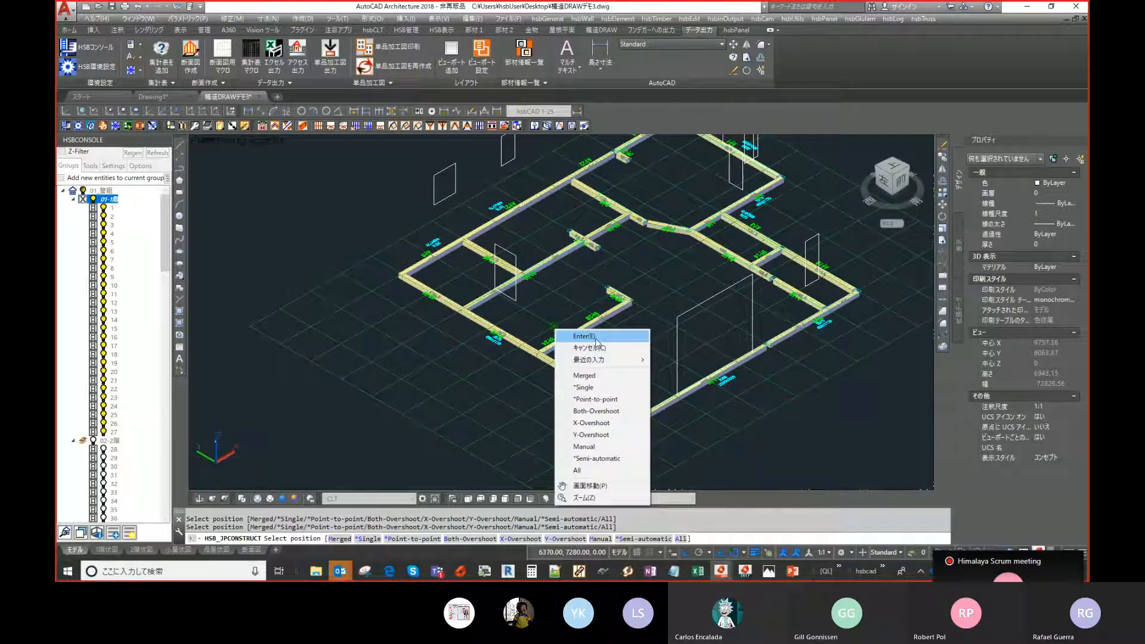
left_click(596, 338)
left_click(747, 318)
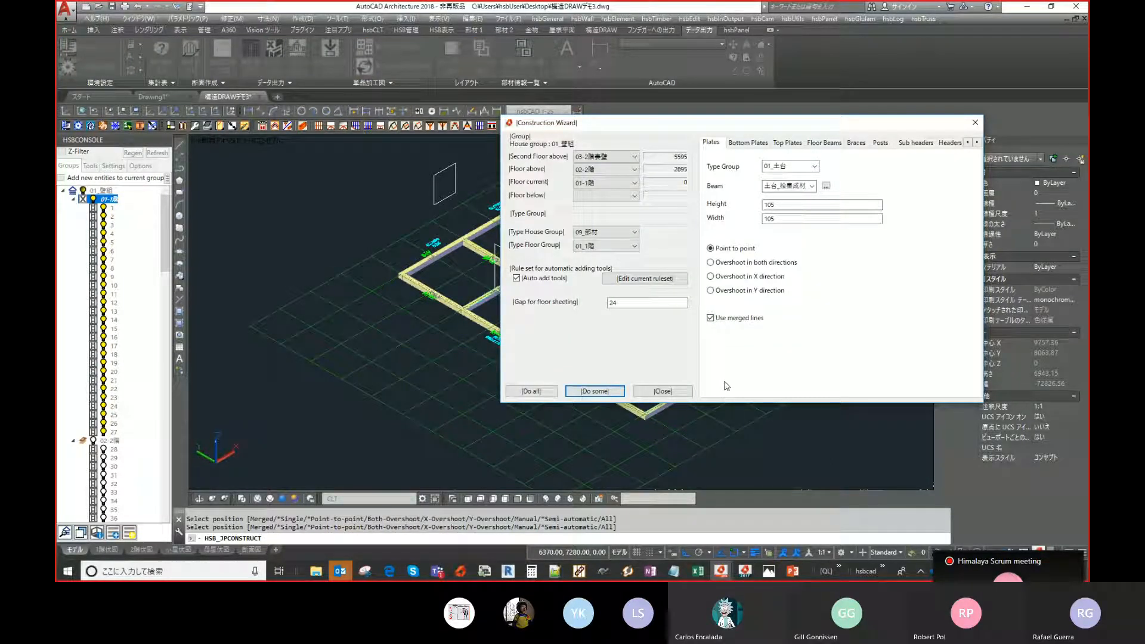
left_click(718, 316)
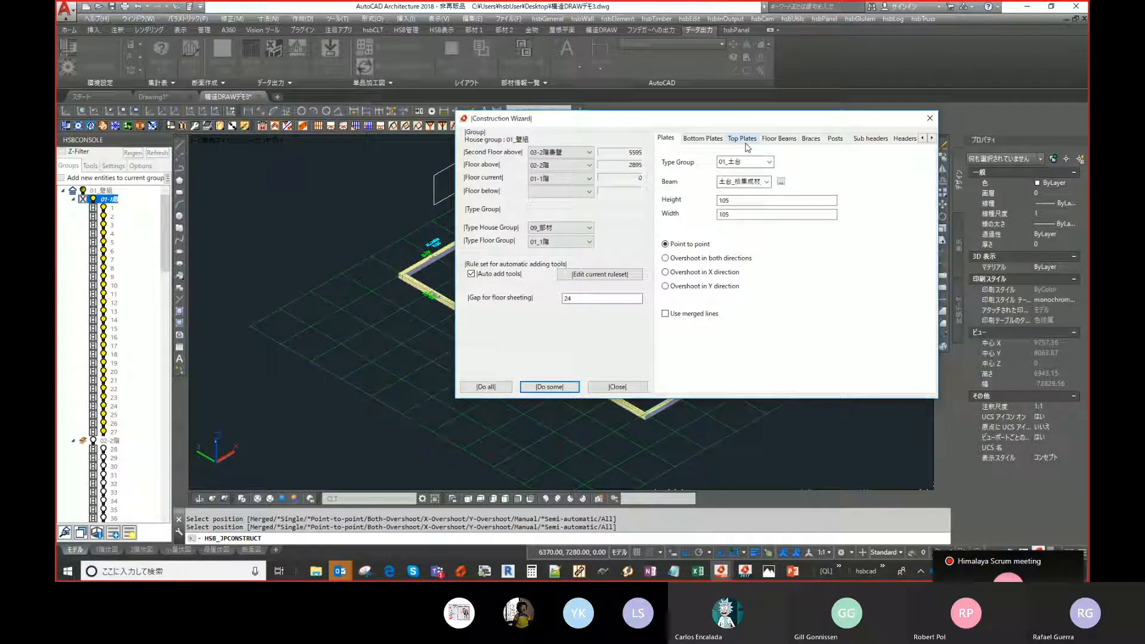
left_click(743, 138)
left_click(767, 183)
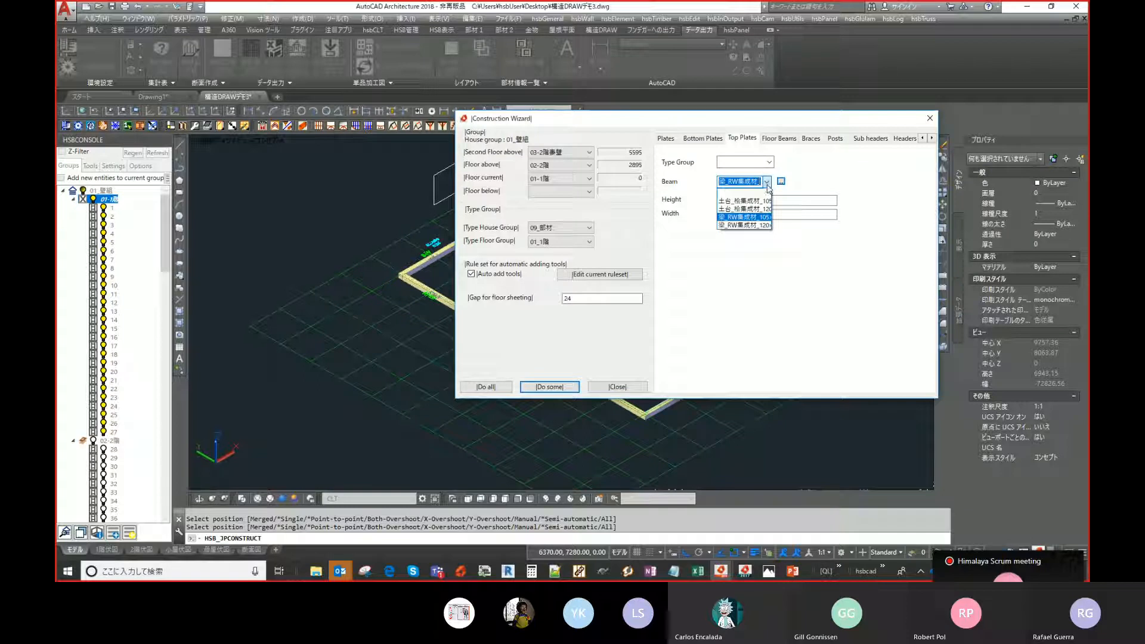
left_click(745, 217)
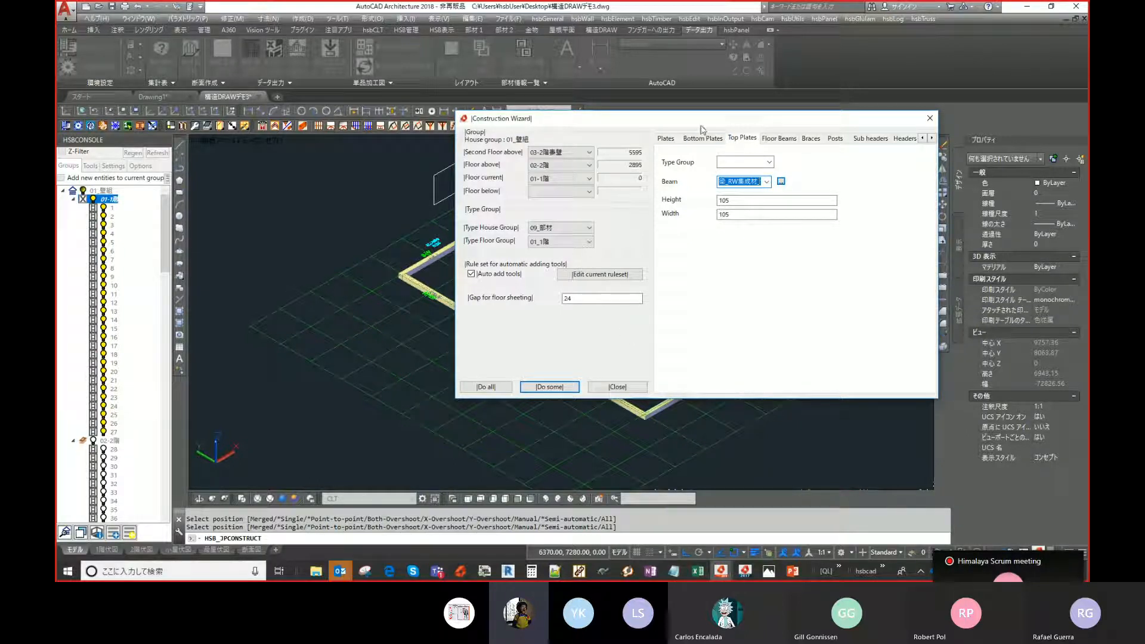
- Review the Plates and Bottom Plates settings in the Construction Wizard
left_click_drag(702, 123, 688, 180)
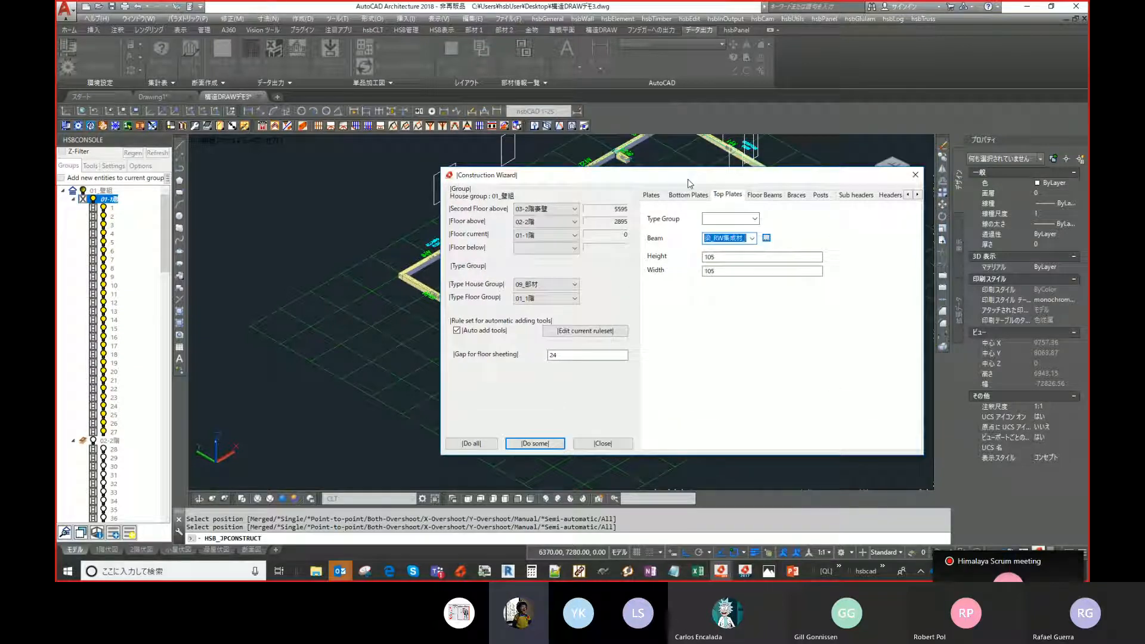
left_click(651, 194)
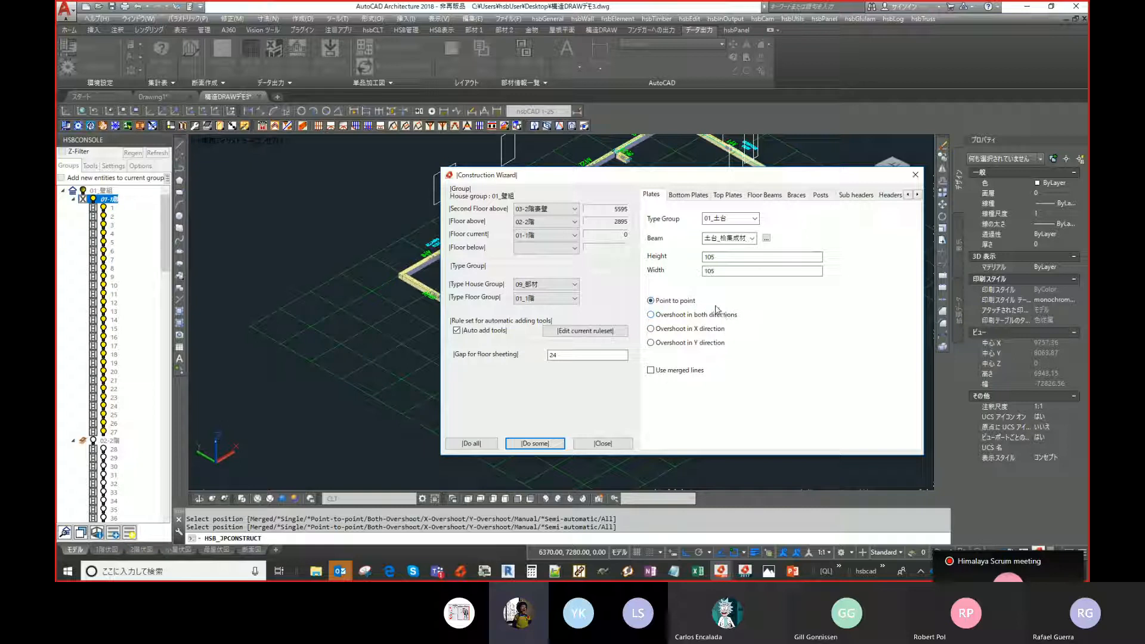
left_click(680, 195)
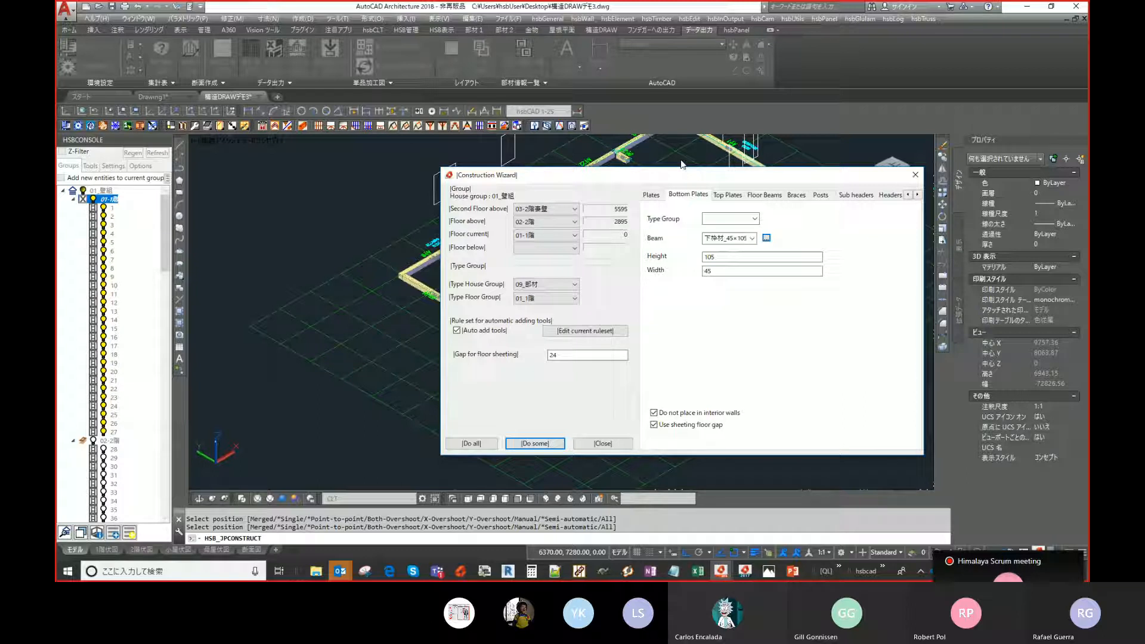
left_click(721, 572)
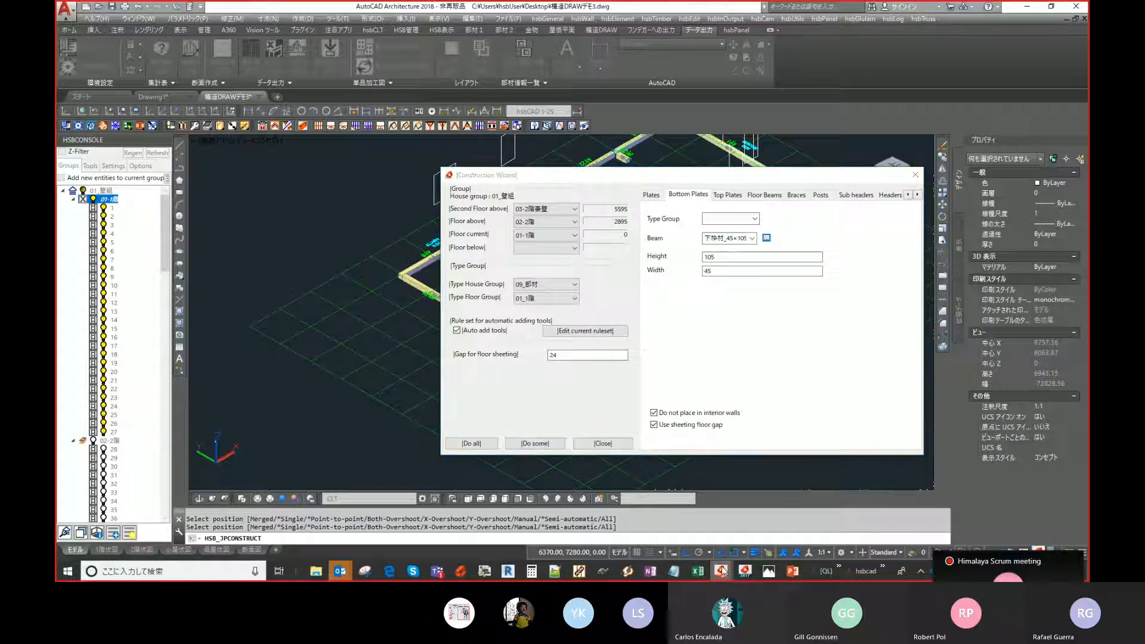
left_click(792, 572)
left_click(792, 572)
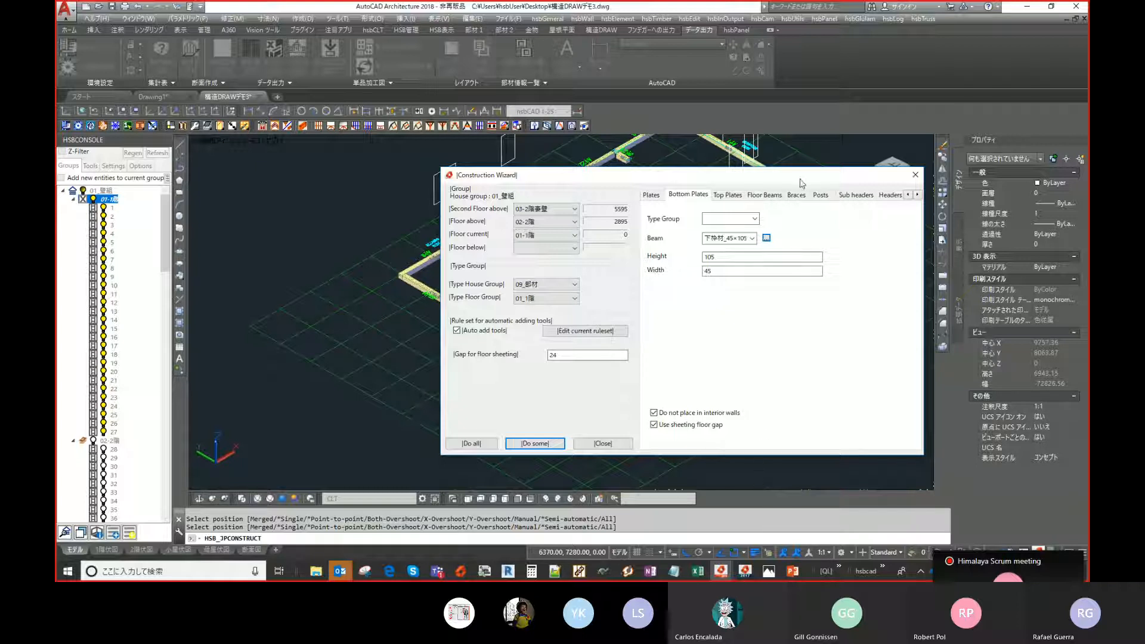
- Reposition the Construction Wizard and run Do all to generate the framing with the updated settings
left_click_drag(802, 182, 791, 172)
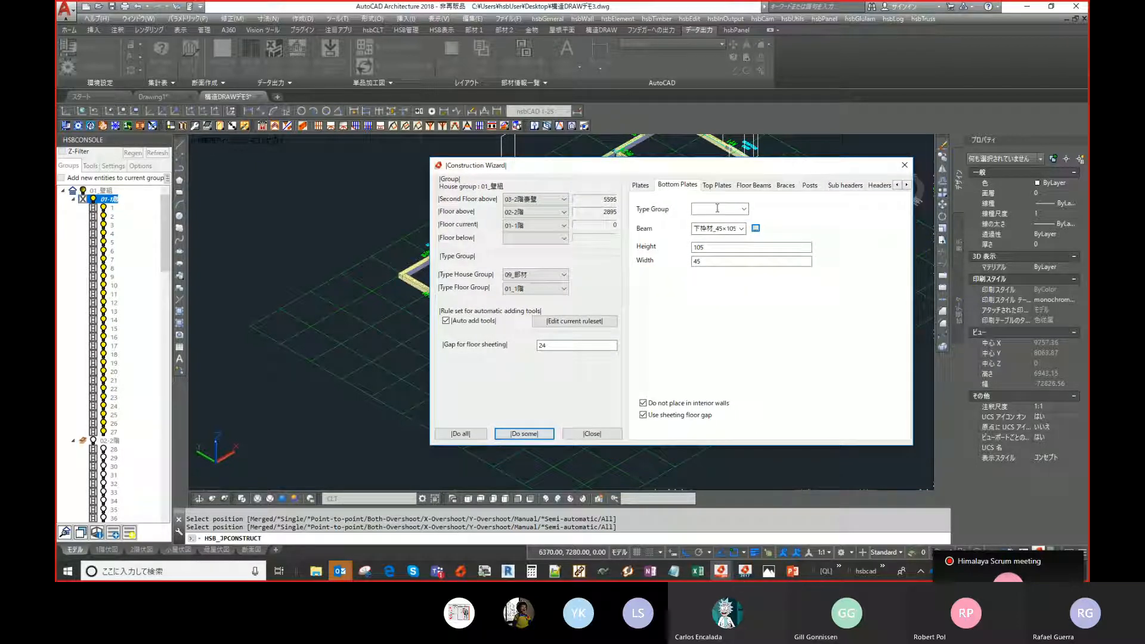
left_click_drag(664, 165, 654, 178)
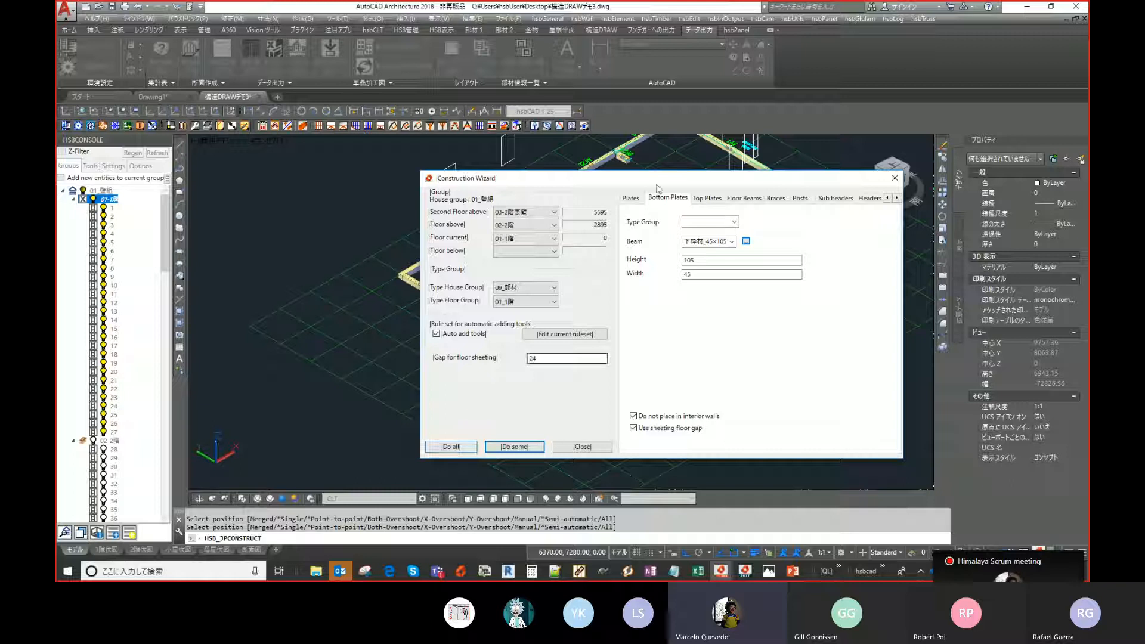
left_click_drag(658, 188, 794, 191)
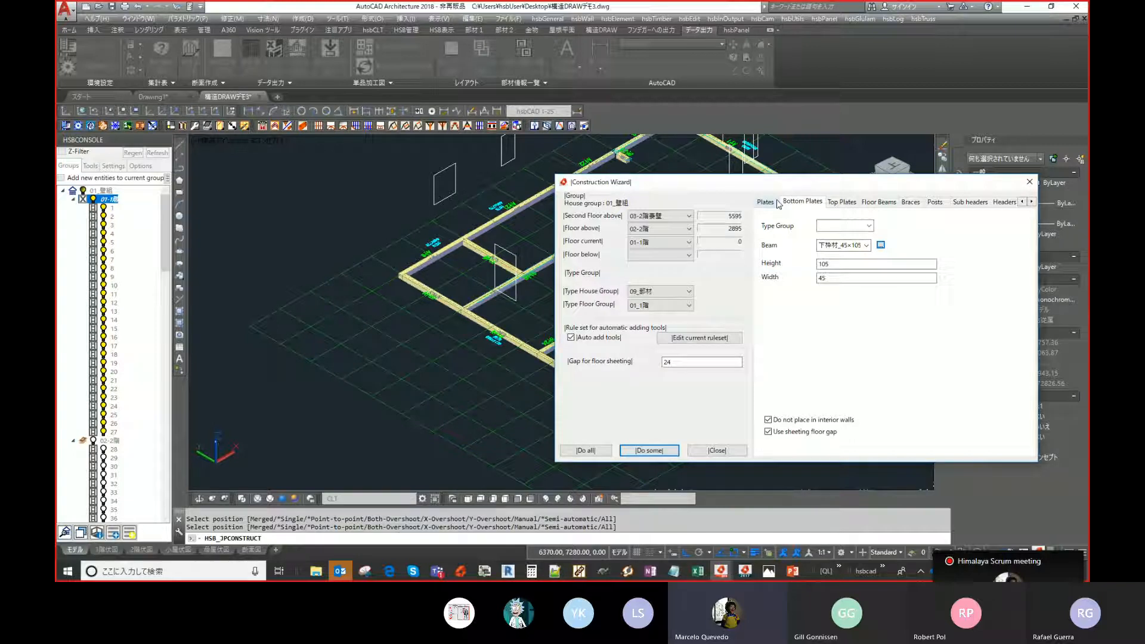
left_click(603, 459)
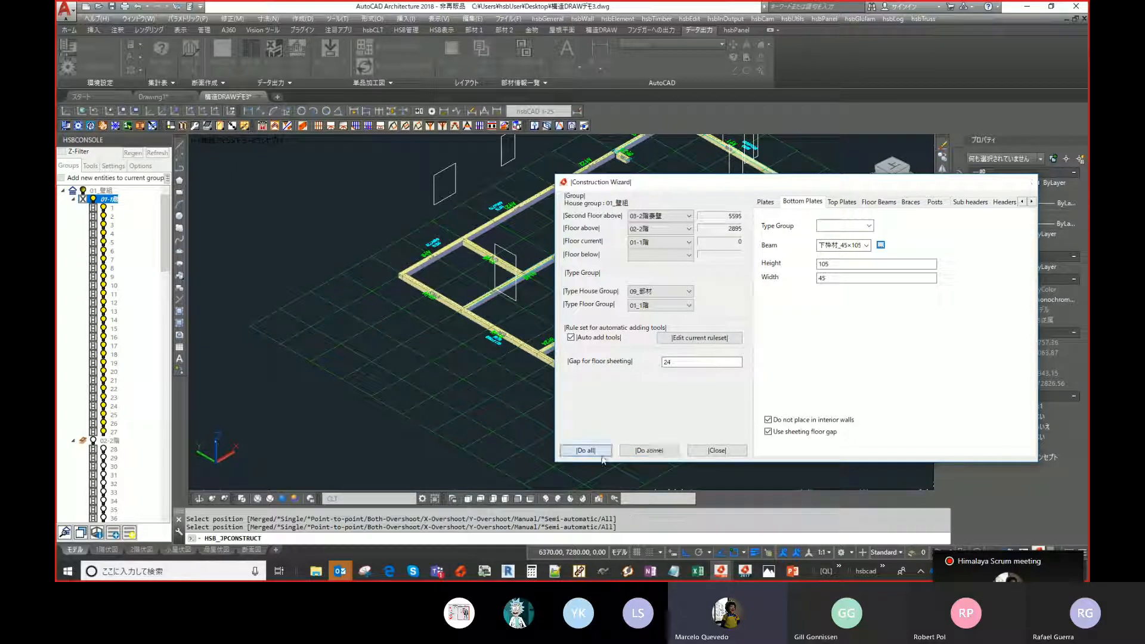
left_click_drag(748, 189, 479, 288)
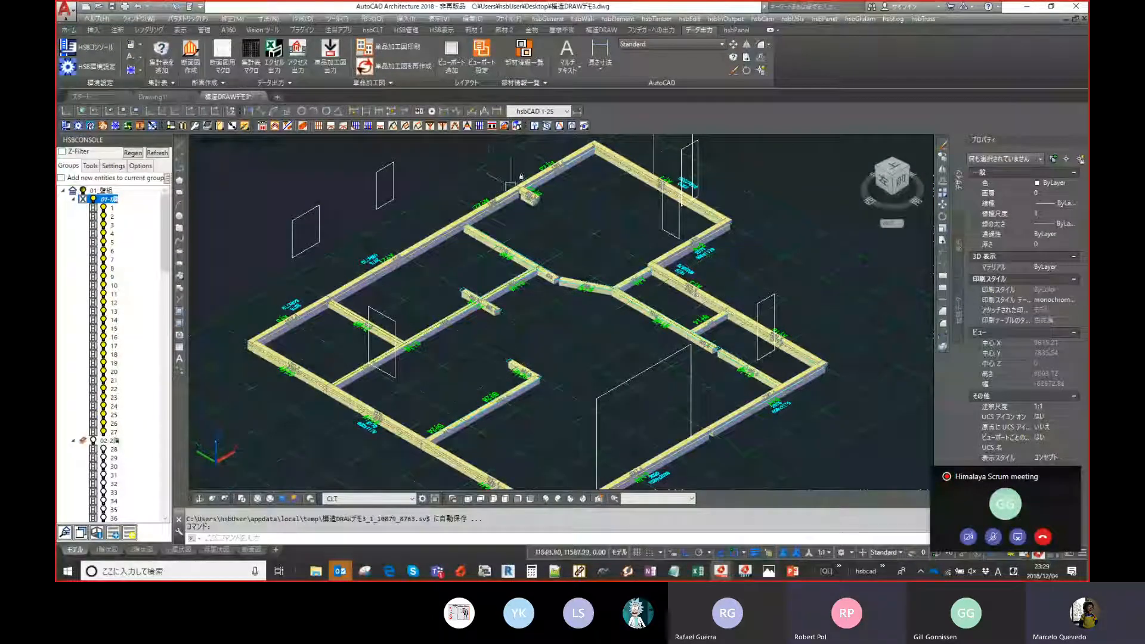
left_click(950, 572)
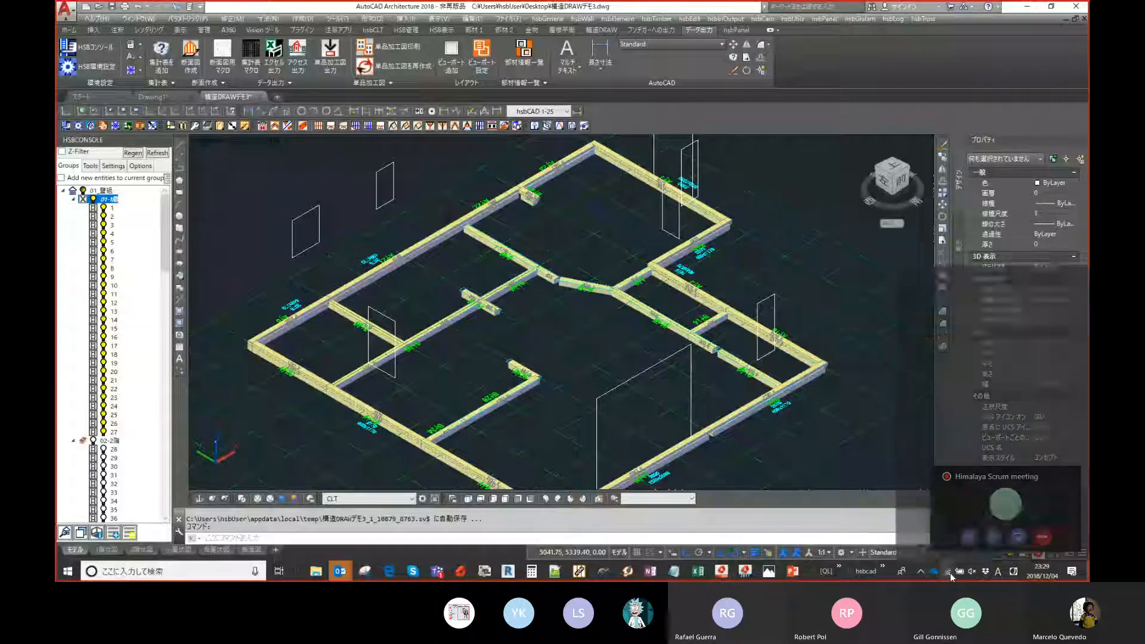
left_click(950, 573)
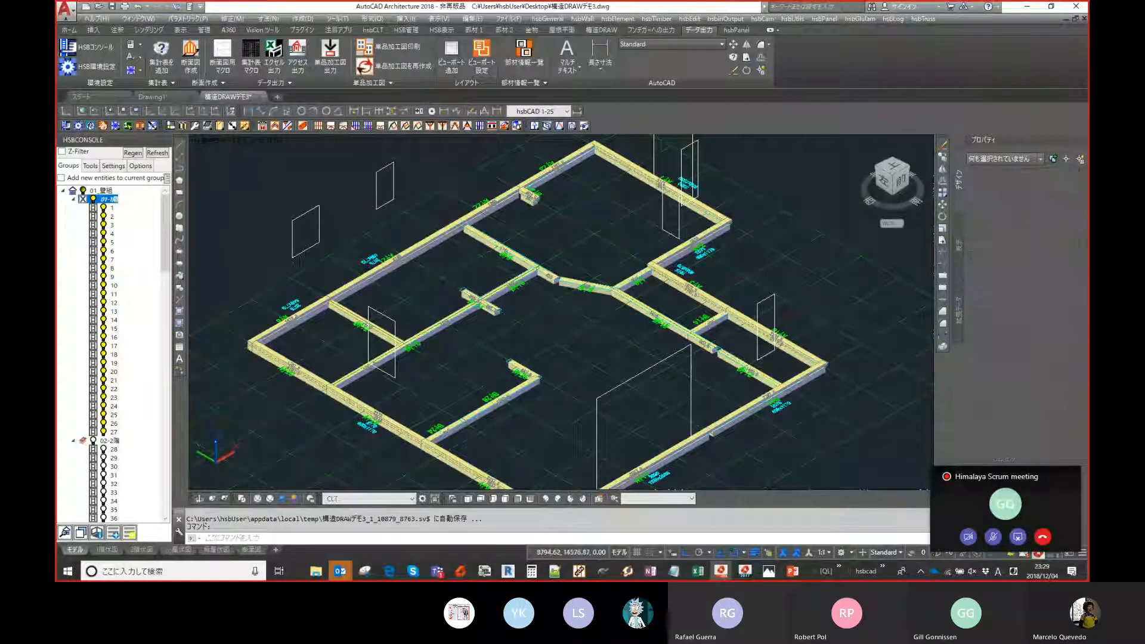
- Reopen the Construction Wizard, check the Top Plates beam settings, and run Do all to generate the top plates
middle_click_drag(250, 186, 299, 184)
key("Escape")
scroll(209, 252, "down", 2)
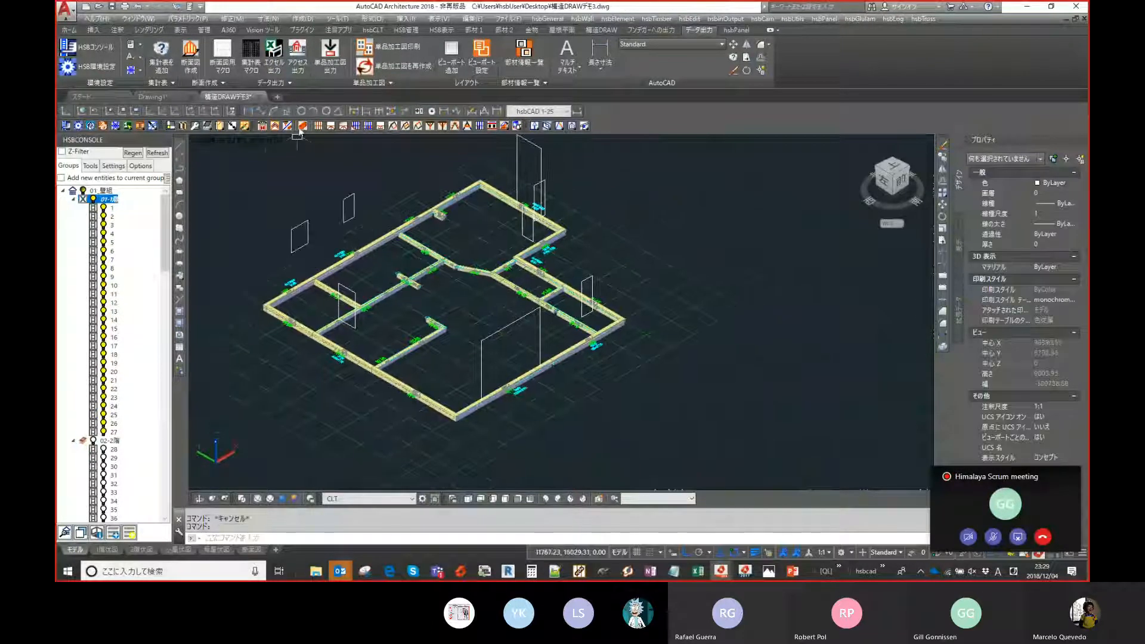
left_click(546, 126)
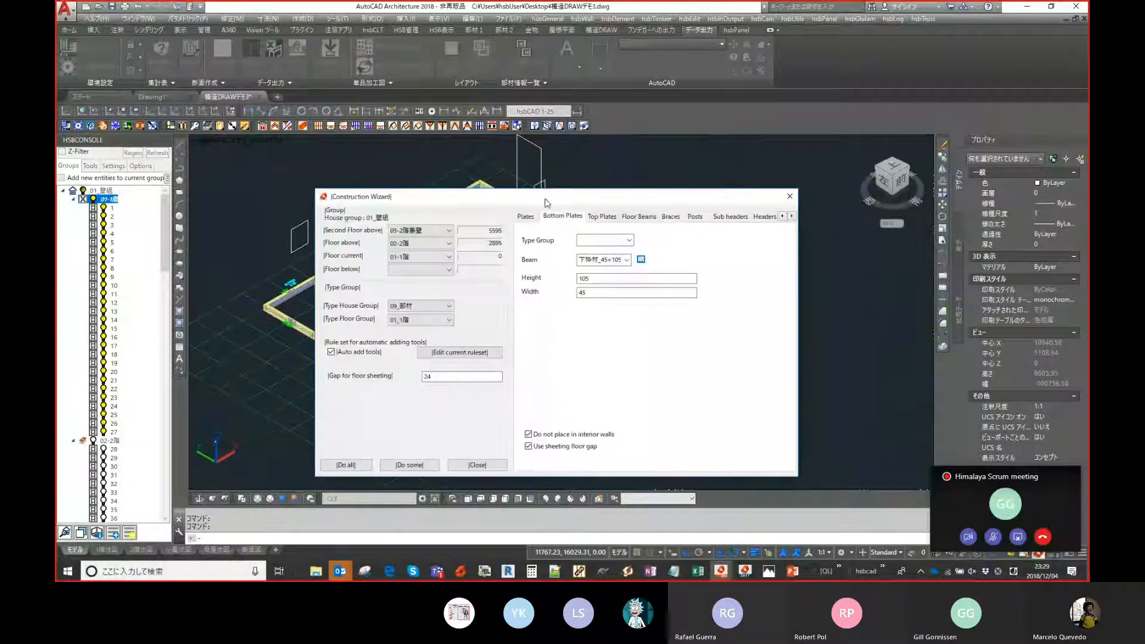
left_click(603, 217)
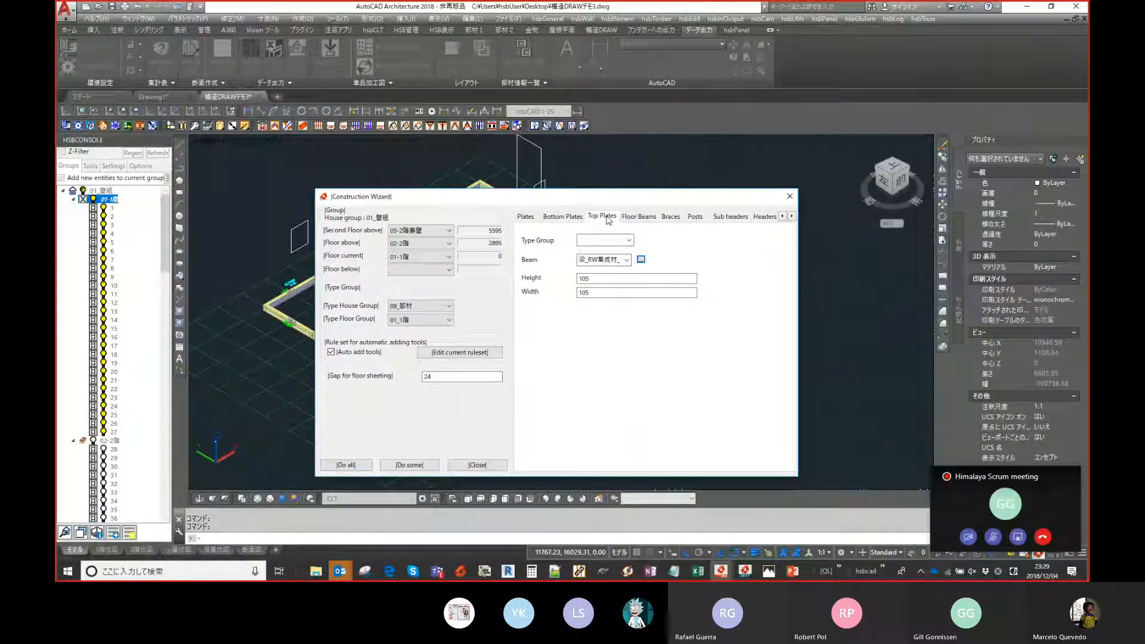
left_click(606, 278)
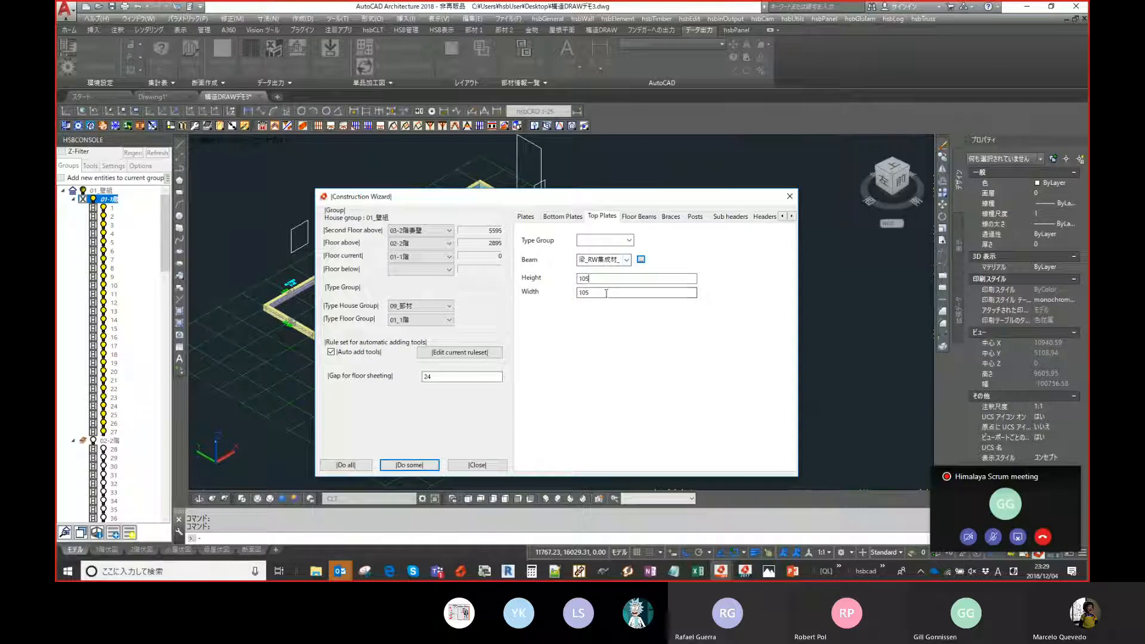
left_click(347, 465)
left_click(492, 467)
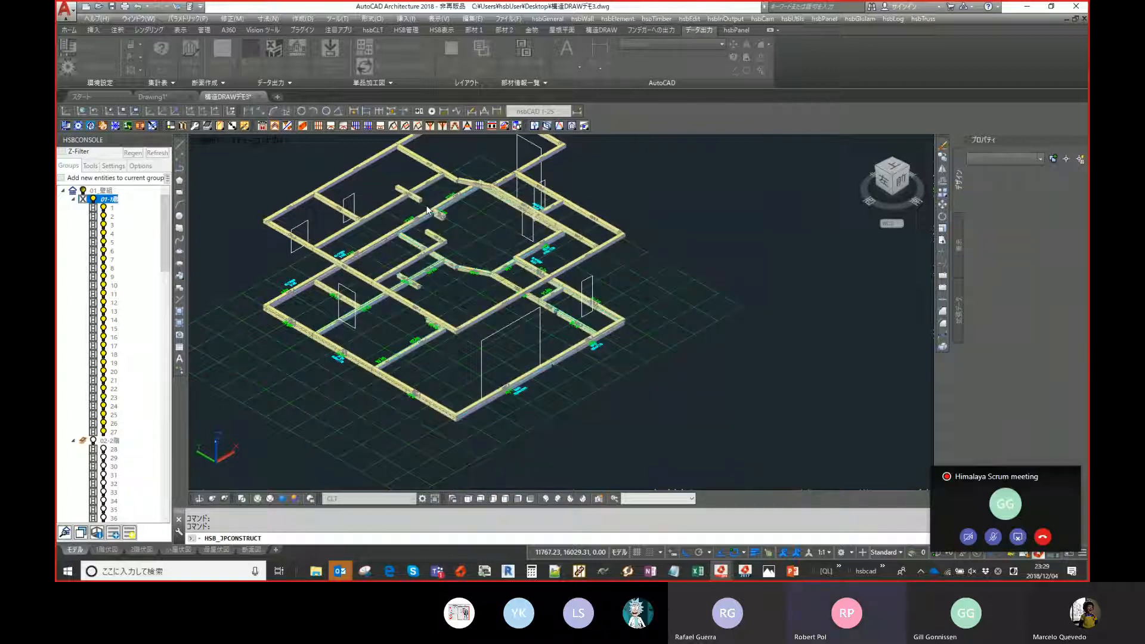
- Inspect the generated sill and top plate framing closely in the 3D view
scroll(453, 268, "up", 3)
mouse_move(471, 324)
middle_mouse_down("shift")
mouse_move(443, 263)
mouse_move(474, 270)
mouse_move(479, 324)
middle_mouse_up("shift")
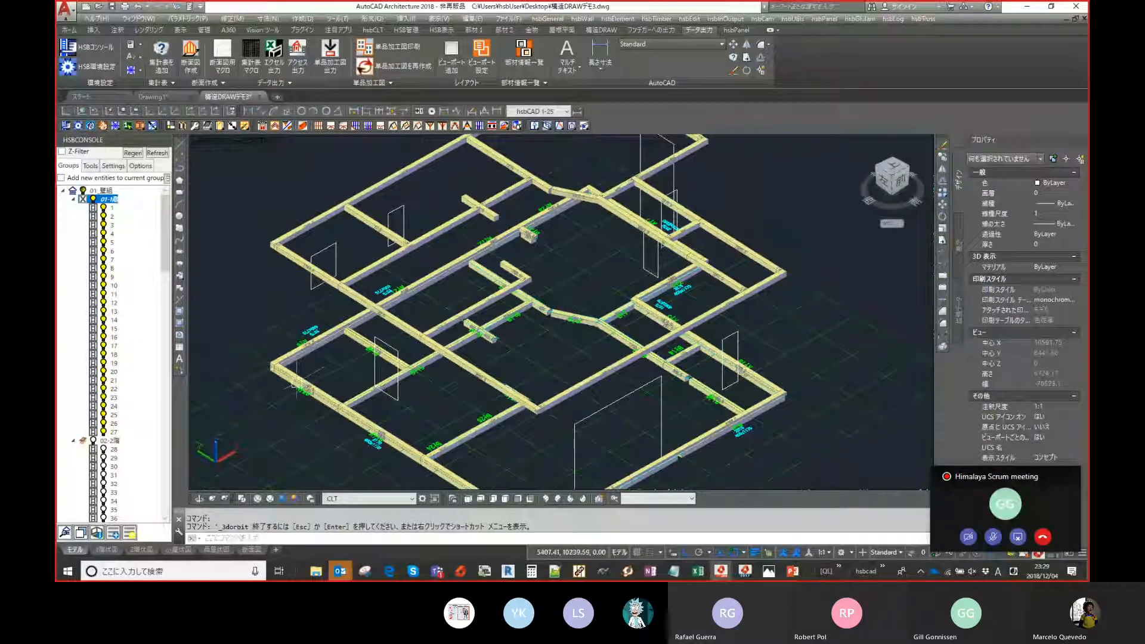
scroll(294, 385, "up", 3)
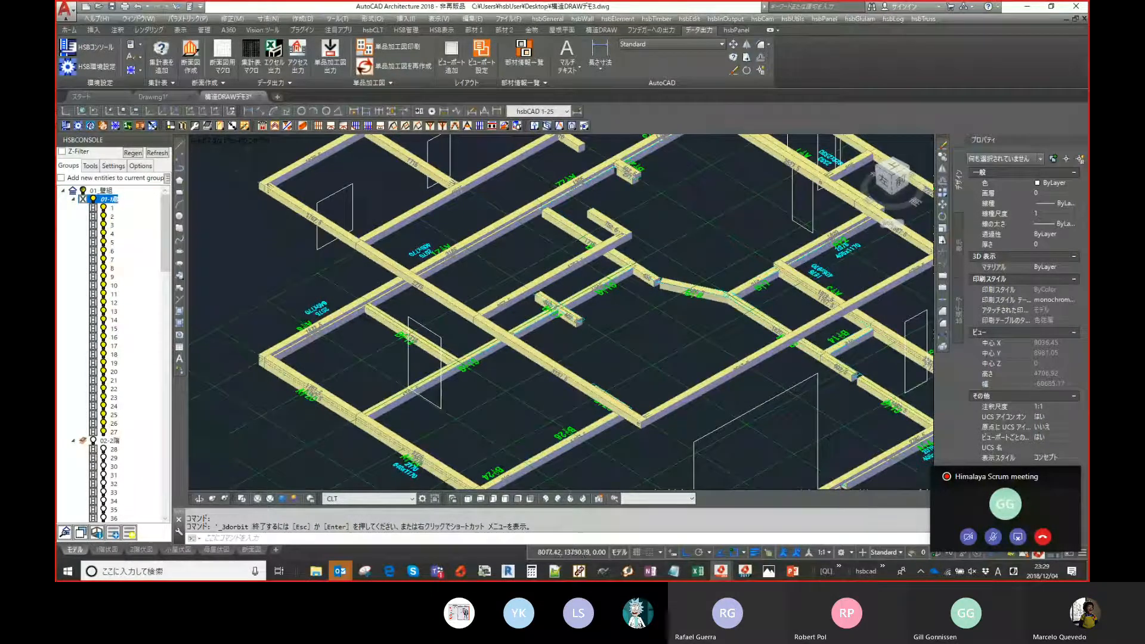
scroll(271, 223, "up", 5)
scroll(272, 223, "up", 2)
key("Escape")
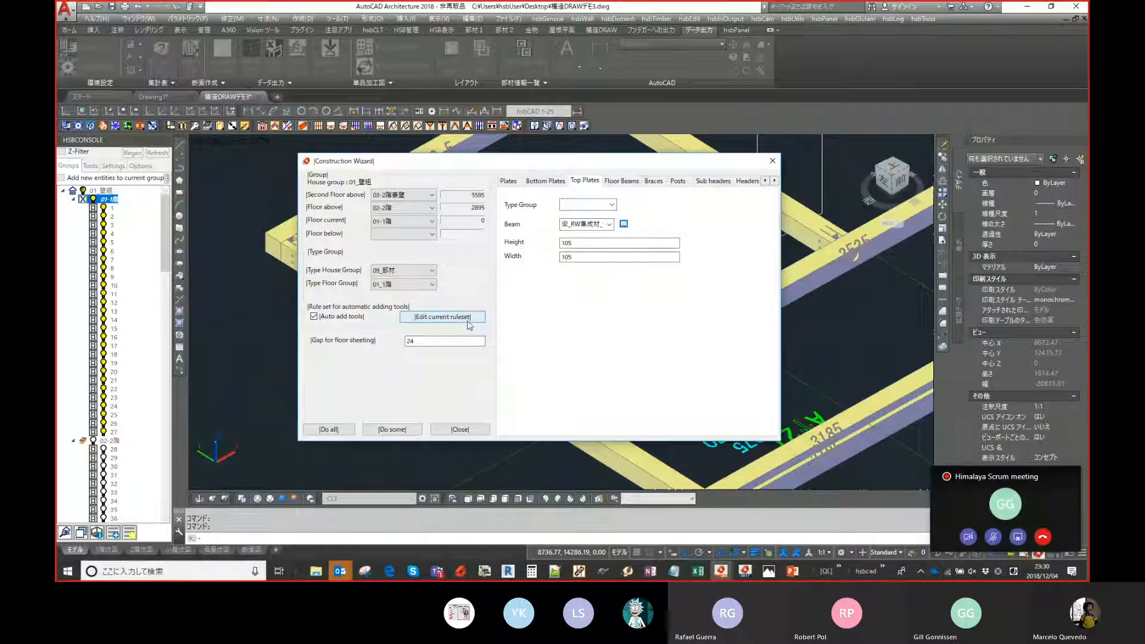
- Open the current ruleset editor from the Construction Wizard and select the Post to SF Top Plate rule
left_click(471, 318)
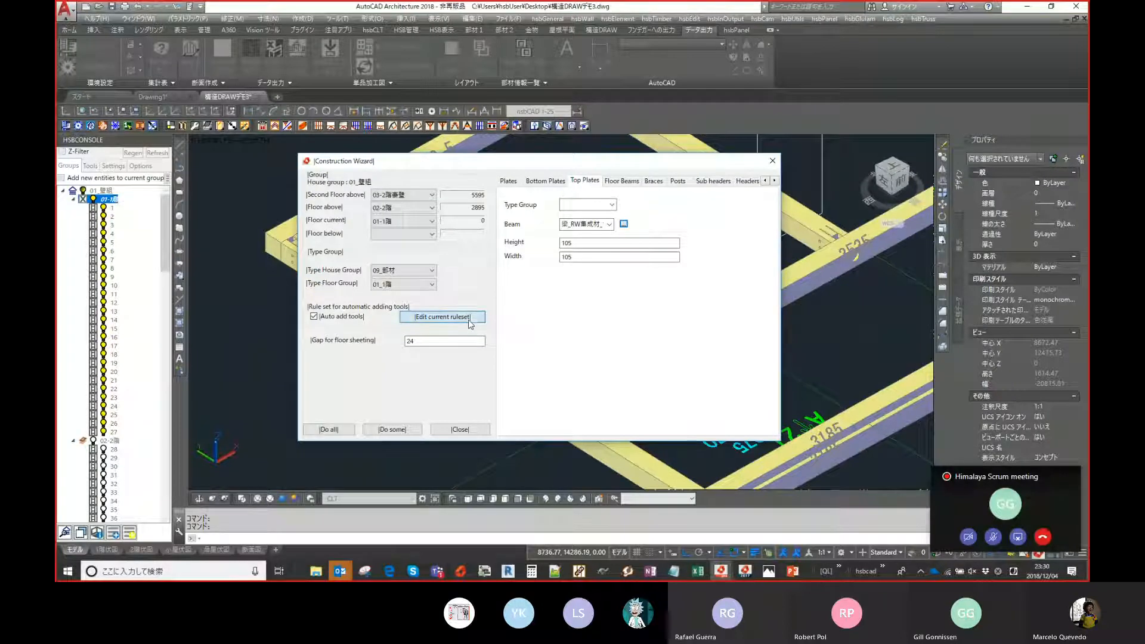
left_click_drag(553, 100, 526, 89)
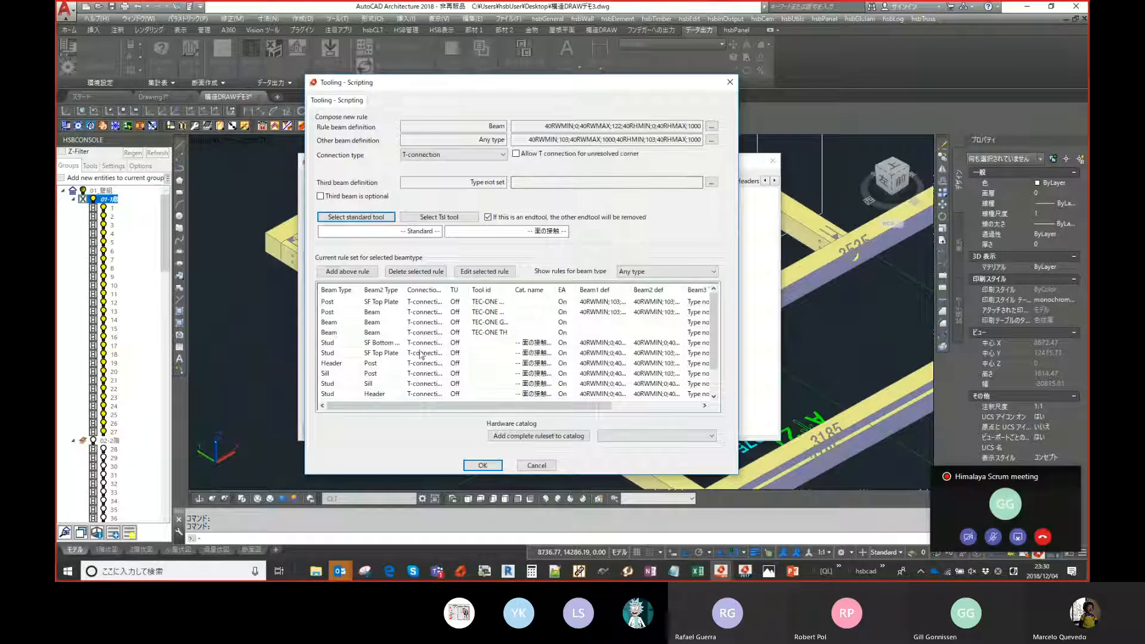
left_click(346, 303)
left_click_drag(448, 290, 370, 289)
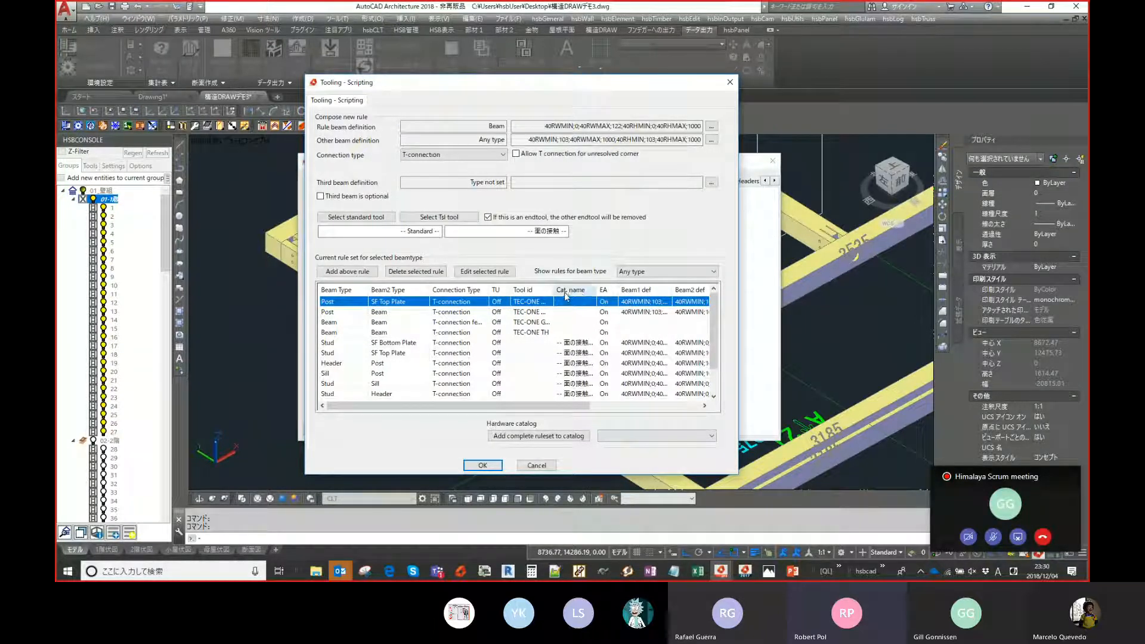
- Examine the rule beam definition dialog's beam type list, width and height ranges without changing them
left_click(712, 128)
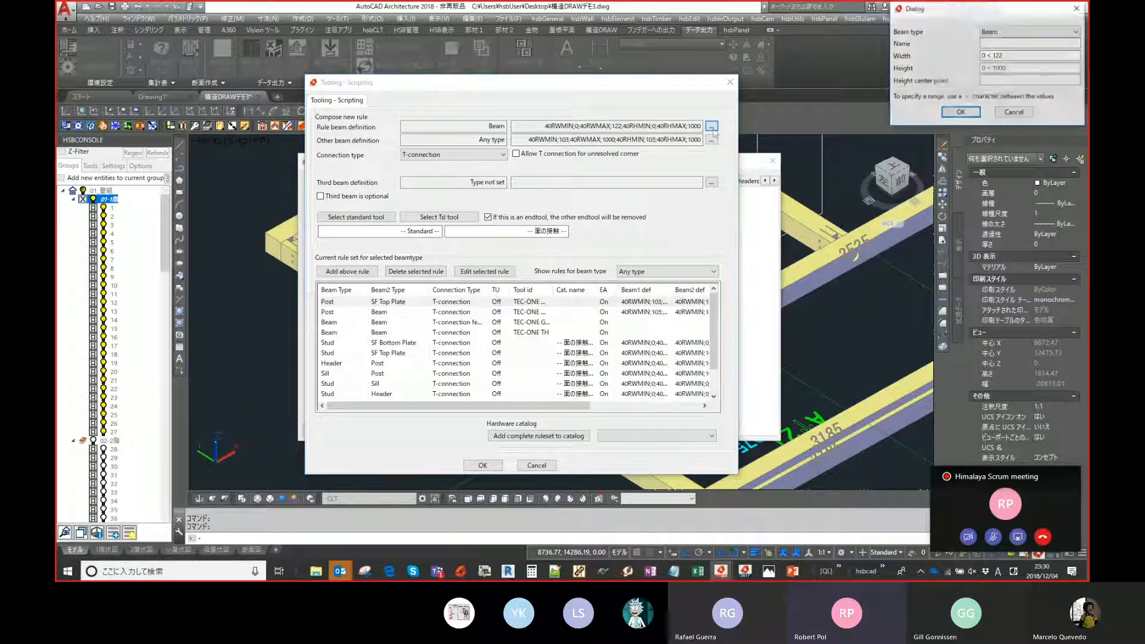
left_click_drag(958, 9, 593, 143)
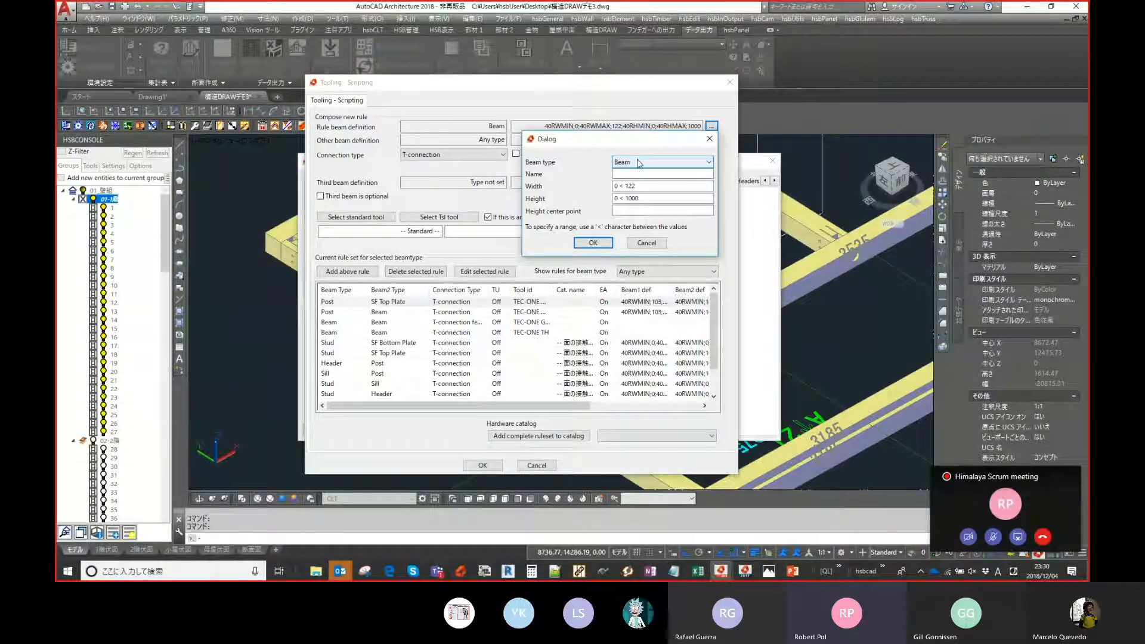
left_click(709, 140)
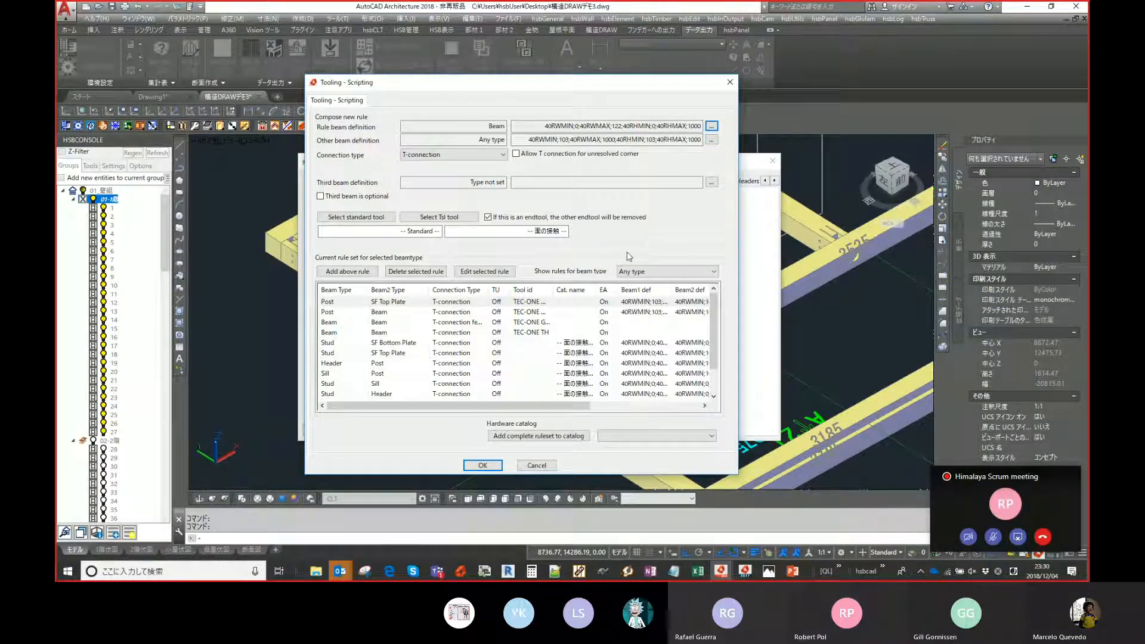
left_click(712, 126)
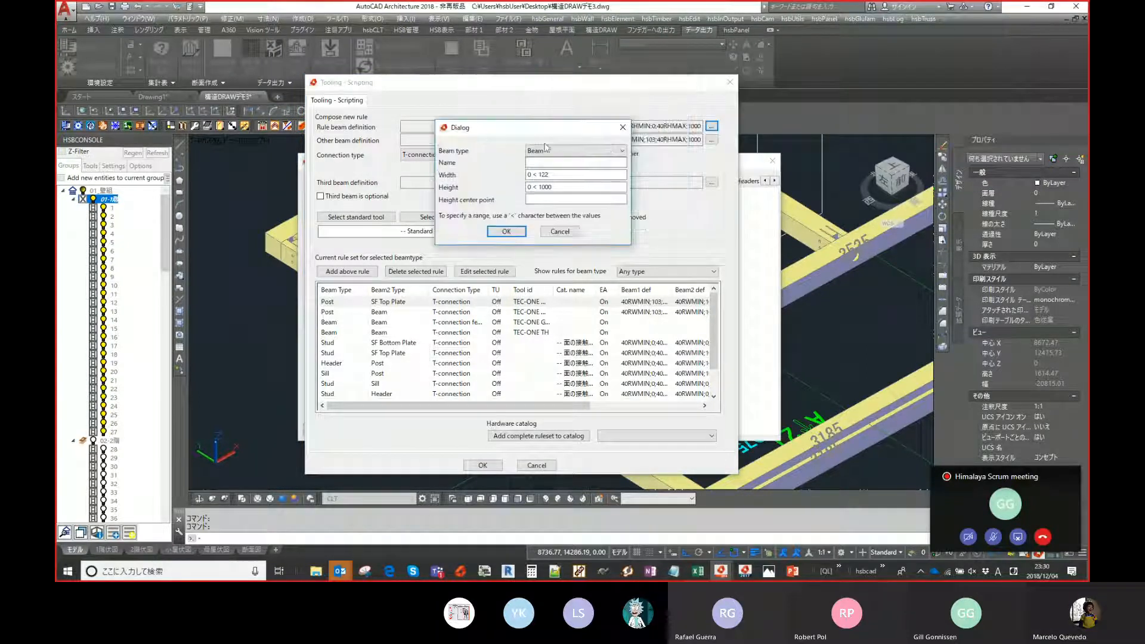
left_click(608, 150)
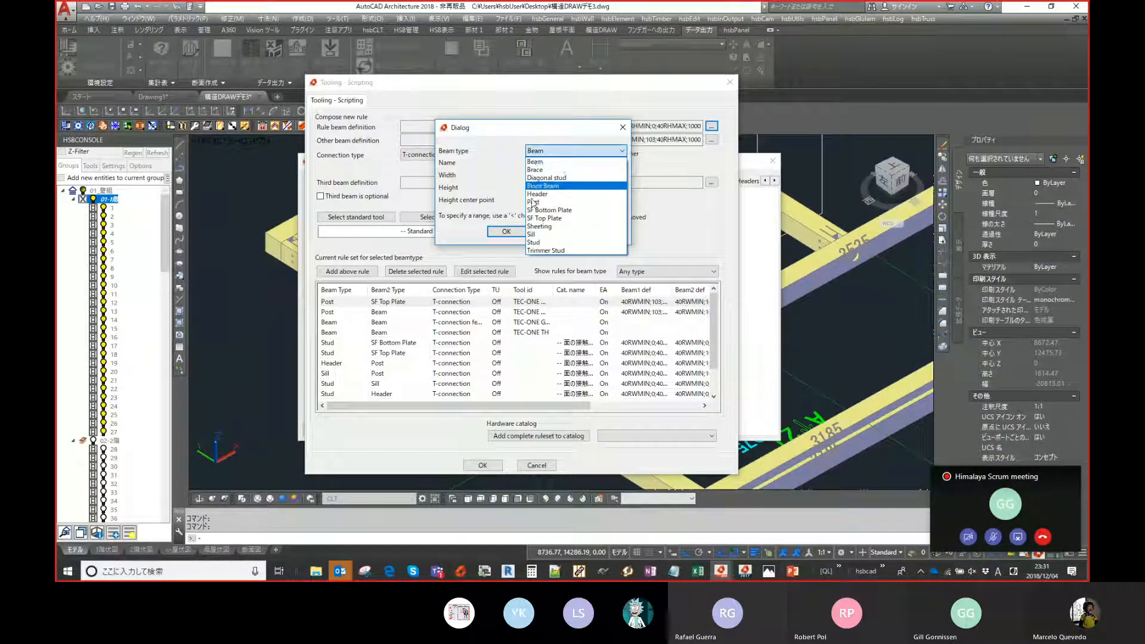
left_click(563, 128)
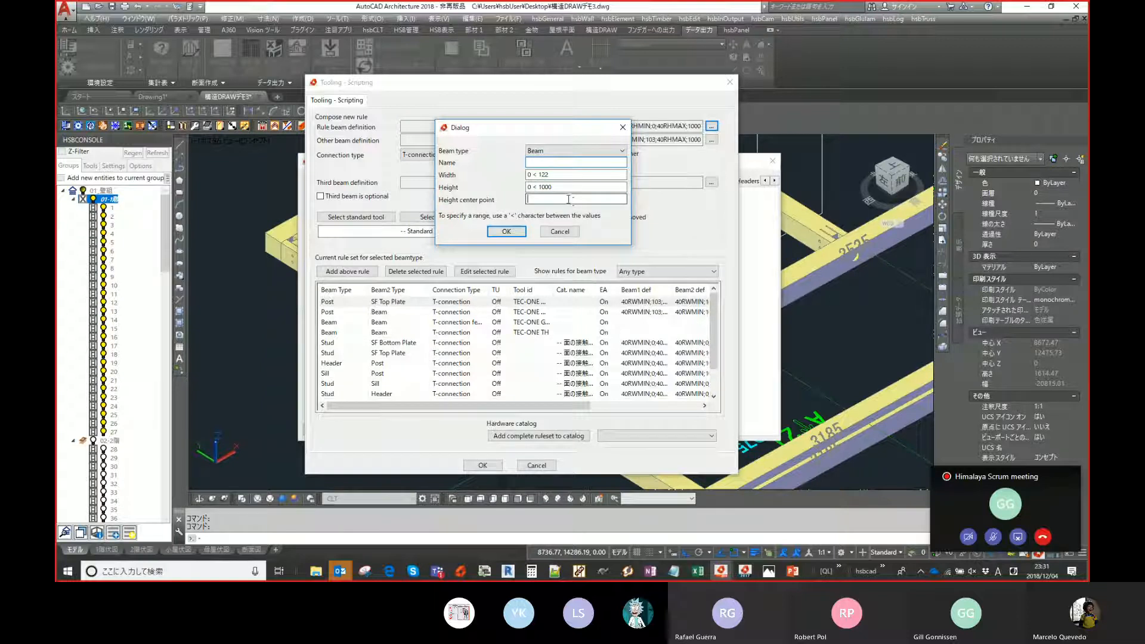
left_click(564, 189)
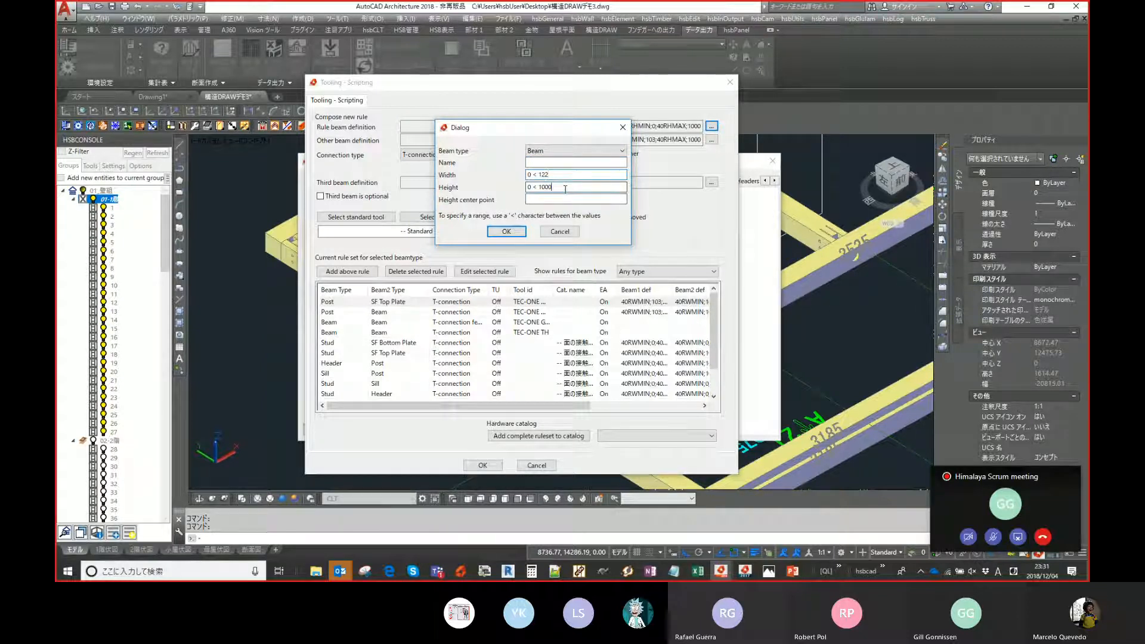
left_click(568, 150)
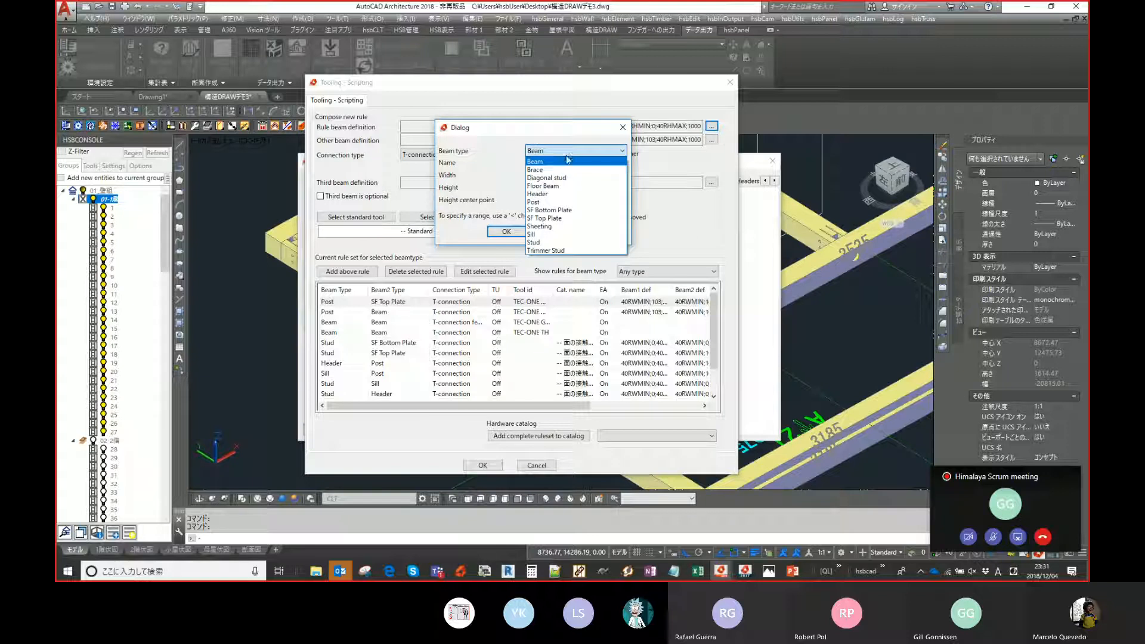
left_click(566, 161)
left_click(563, 164)
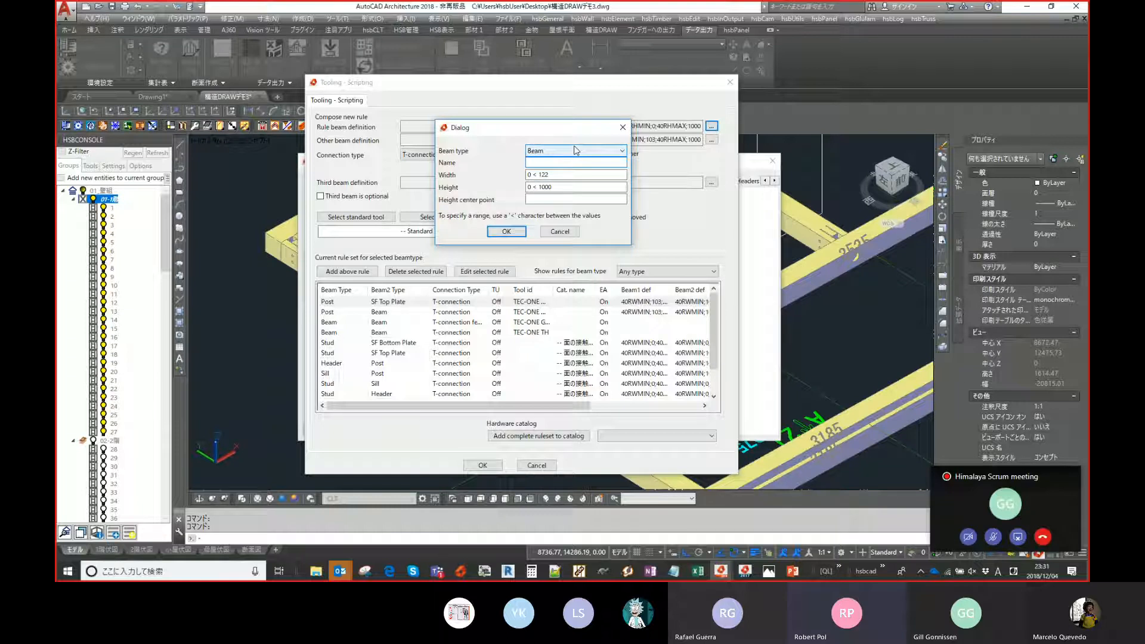
left_click(559, 232)
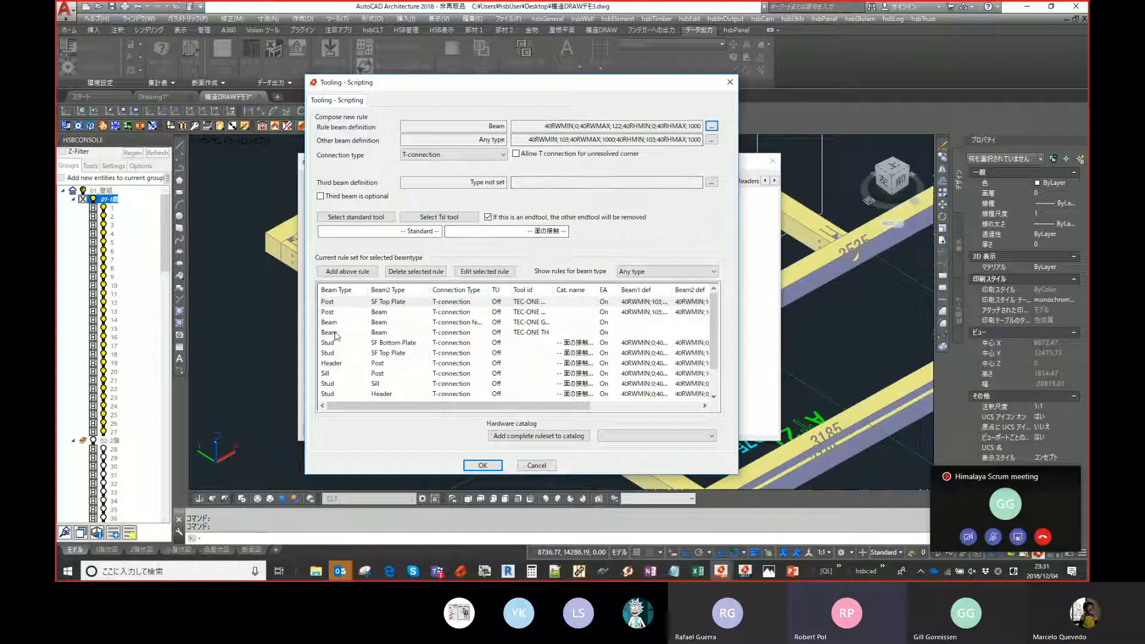
- Browse the ruleset list, selecting the Post–Beam, SF Top Plate and Post–SF Top Plate rules
left_click(402, 313)
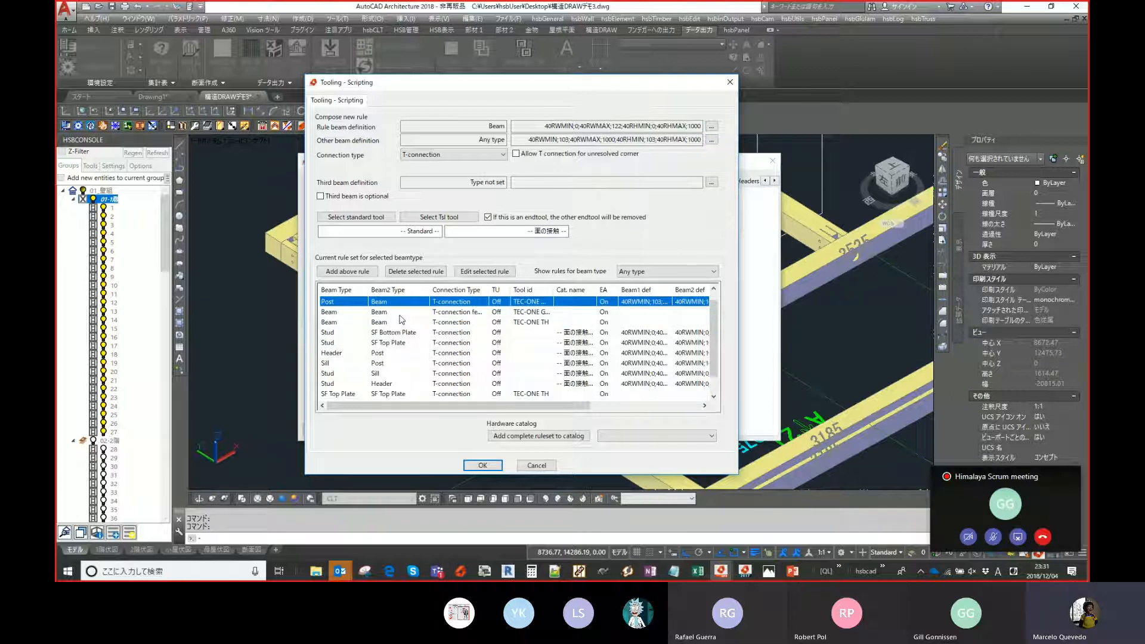
scroll(376, 340, "down", 1)
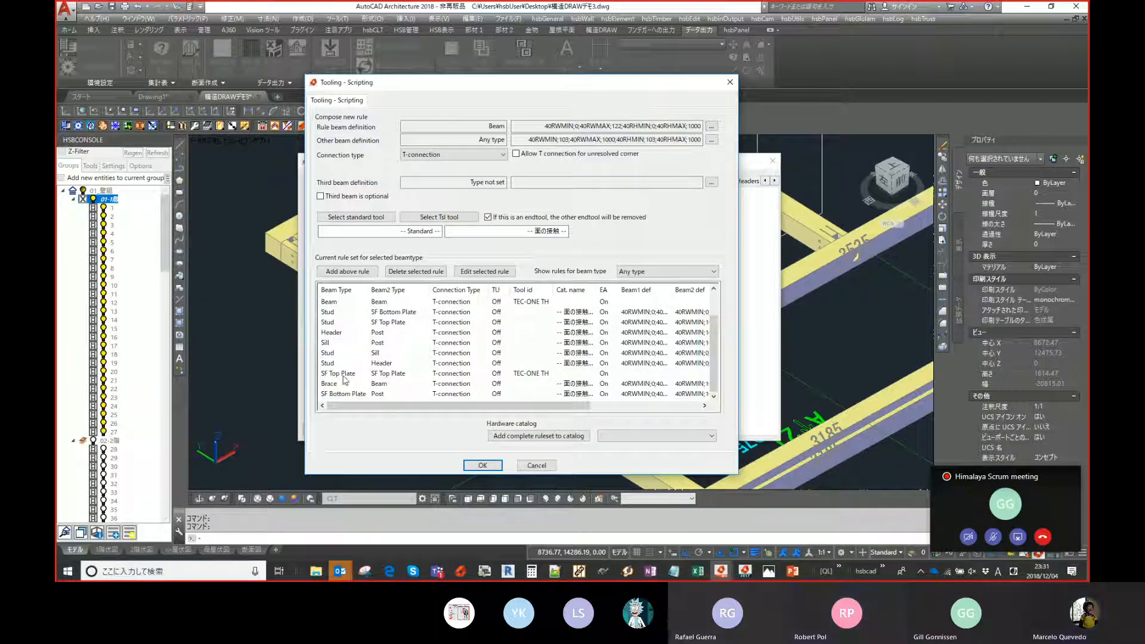
left_click(345, 374)
scroll(345, 378, "up", 1)
scroll(348, 366, "down", 1)
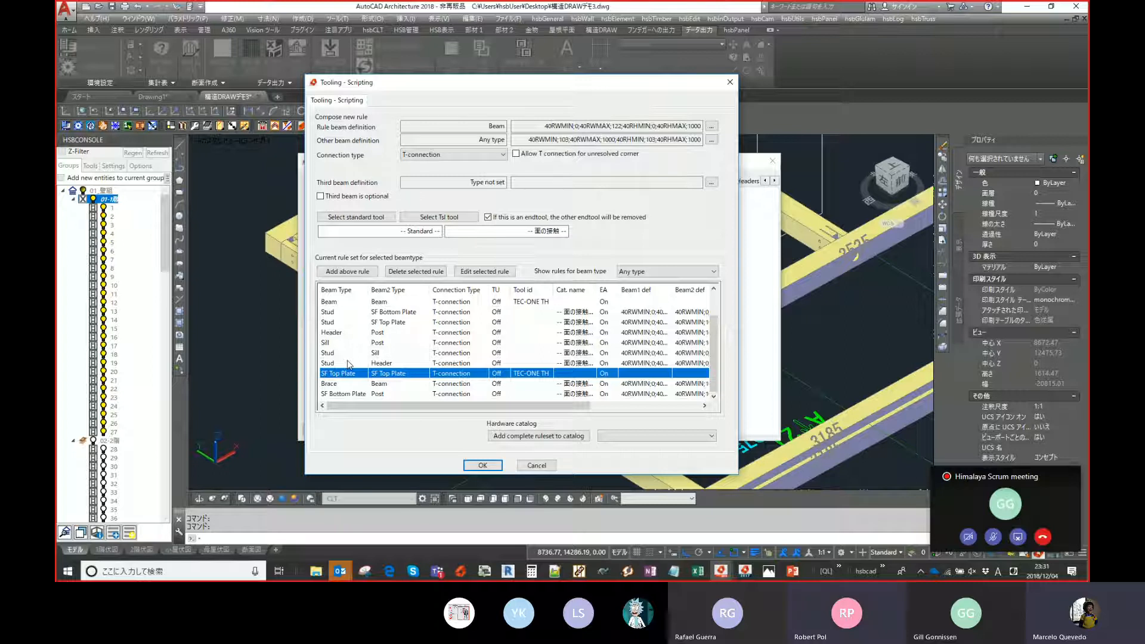
scroll(351, 362, "up", 1)
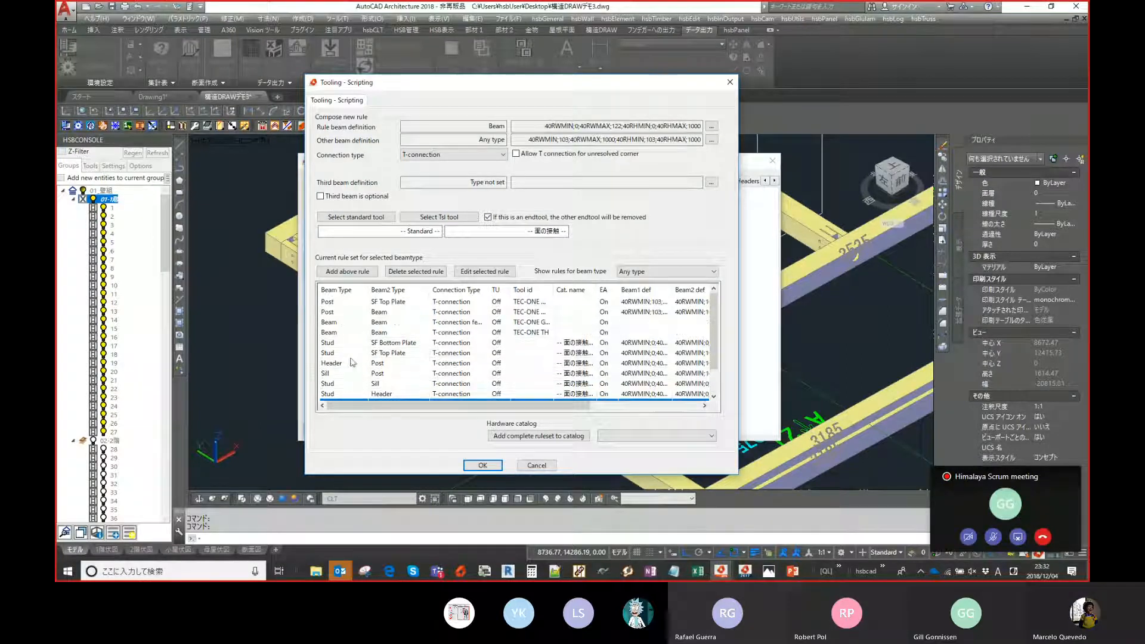
left_click(349, 303)
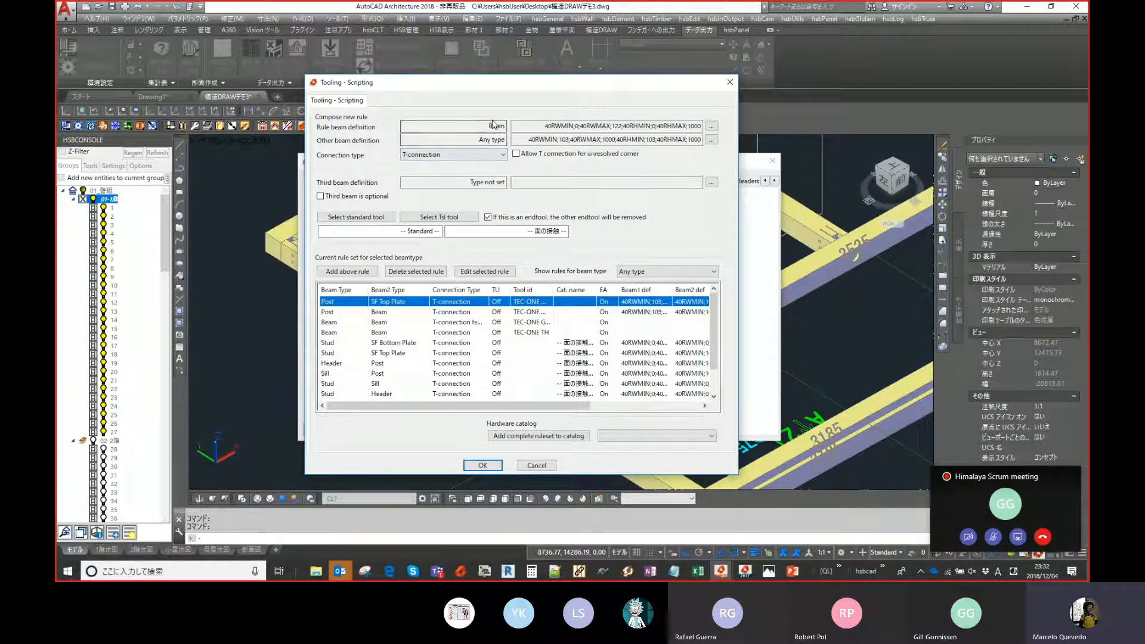
- Review the selected rule's beam definition, other beam definition and tool fields without changing them
left_click_drag(483, 126, 520, 126)
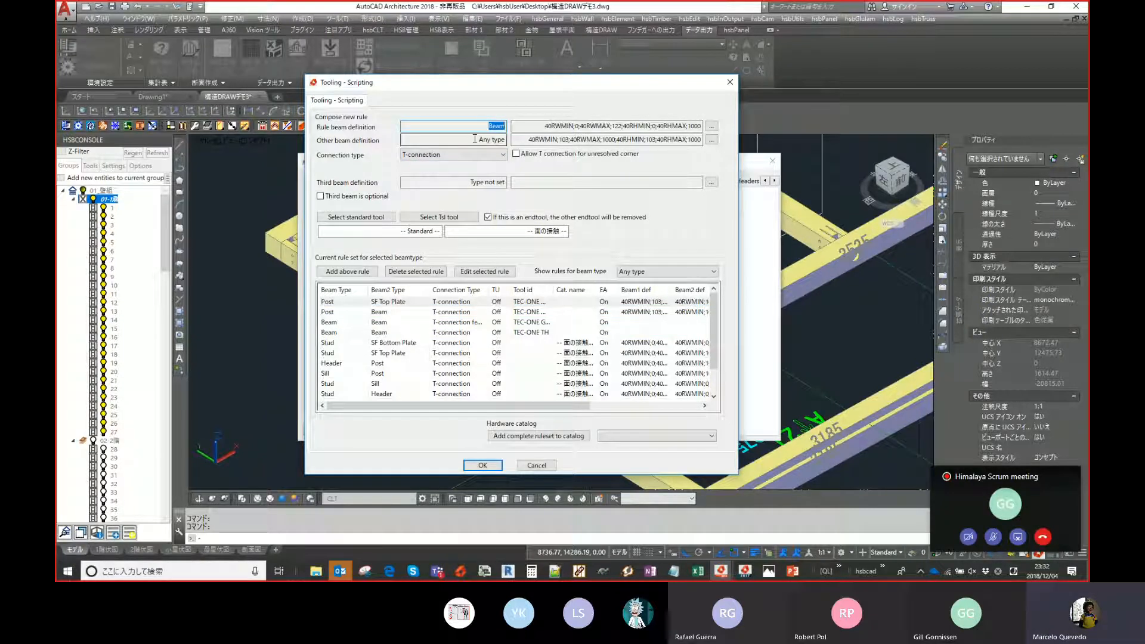
left_click_drag(544, 126, 702, 127)
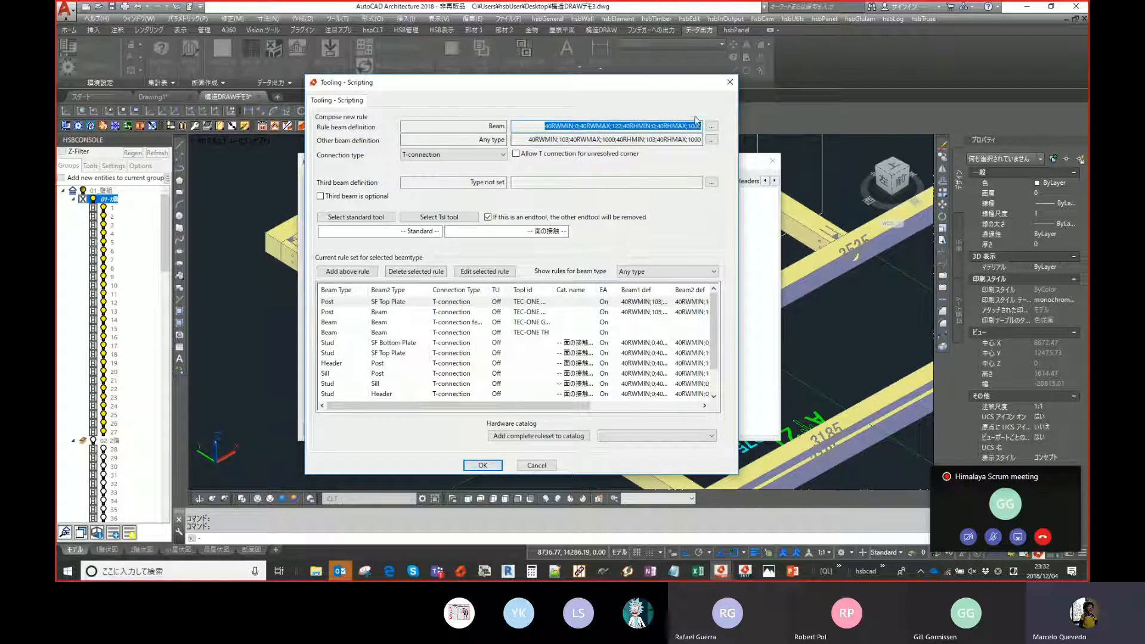
left_click(712, 127)
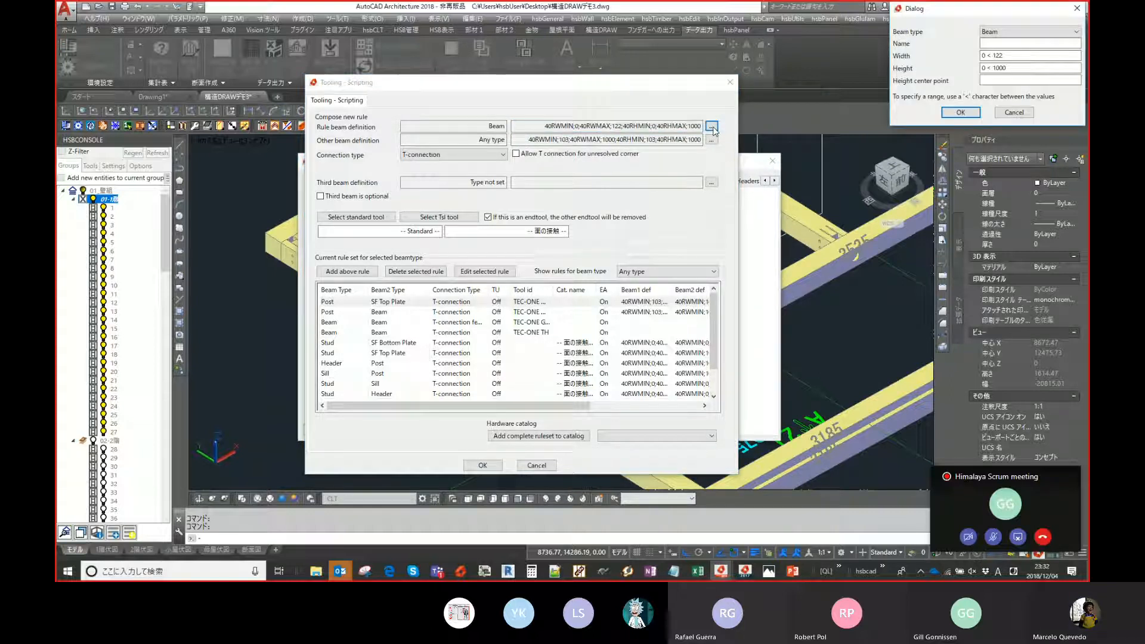
left_click(1014, 112)
left_click(710, 141)
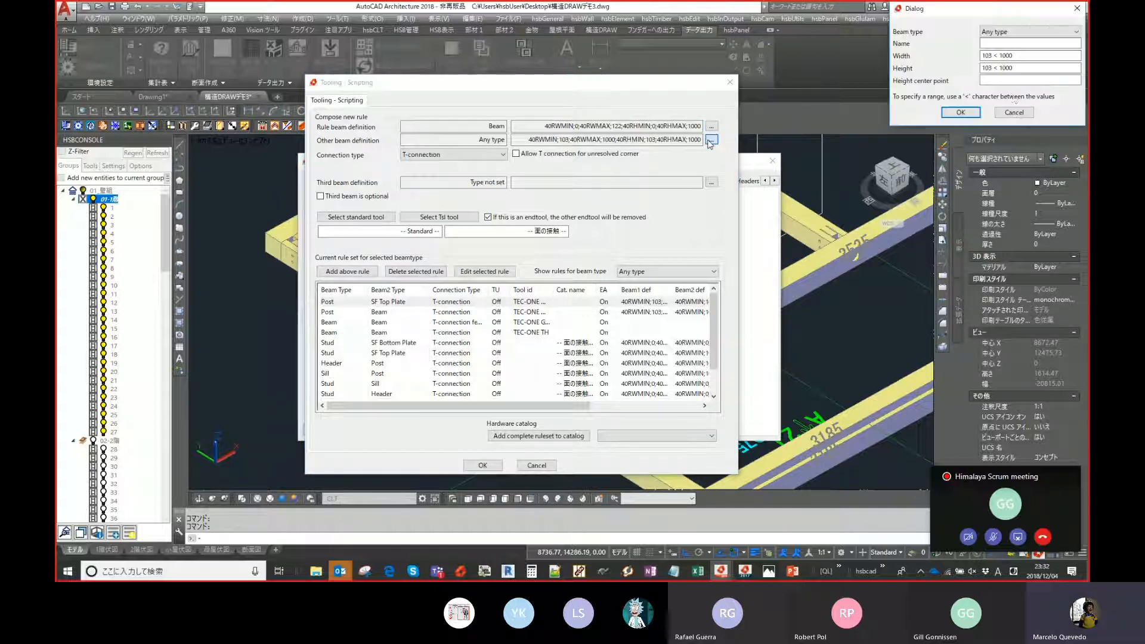
left_click(1005, 114)
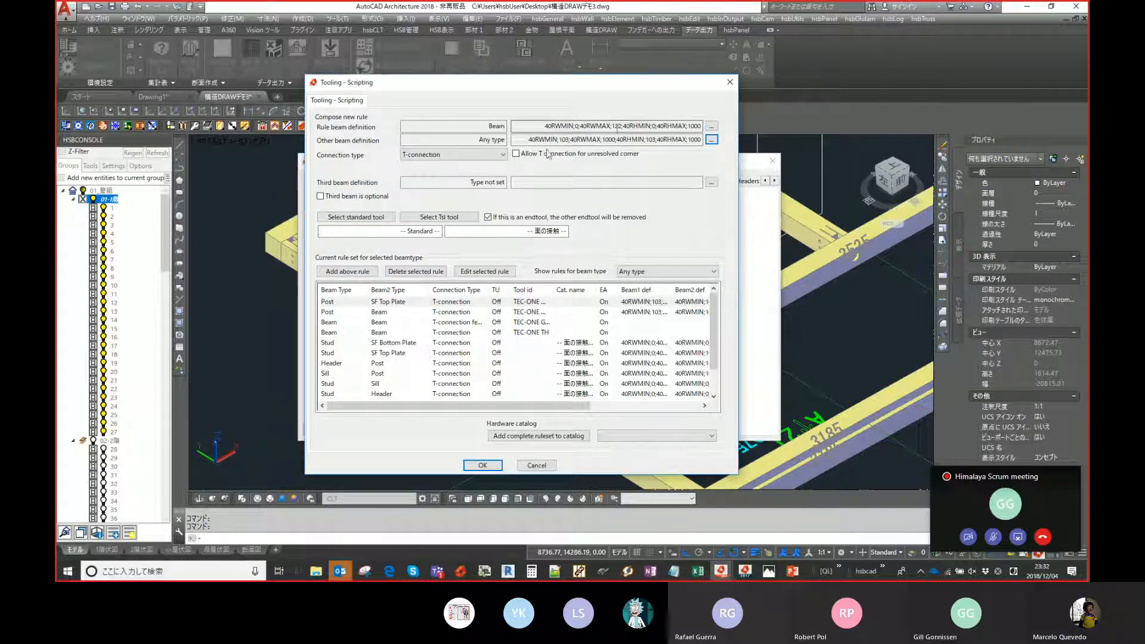
left_click(519, 230)
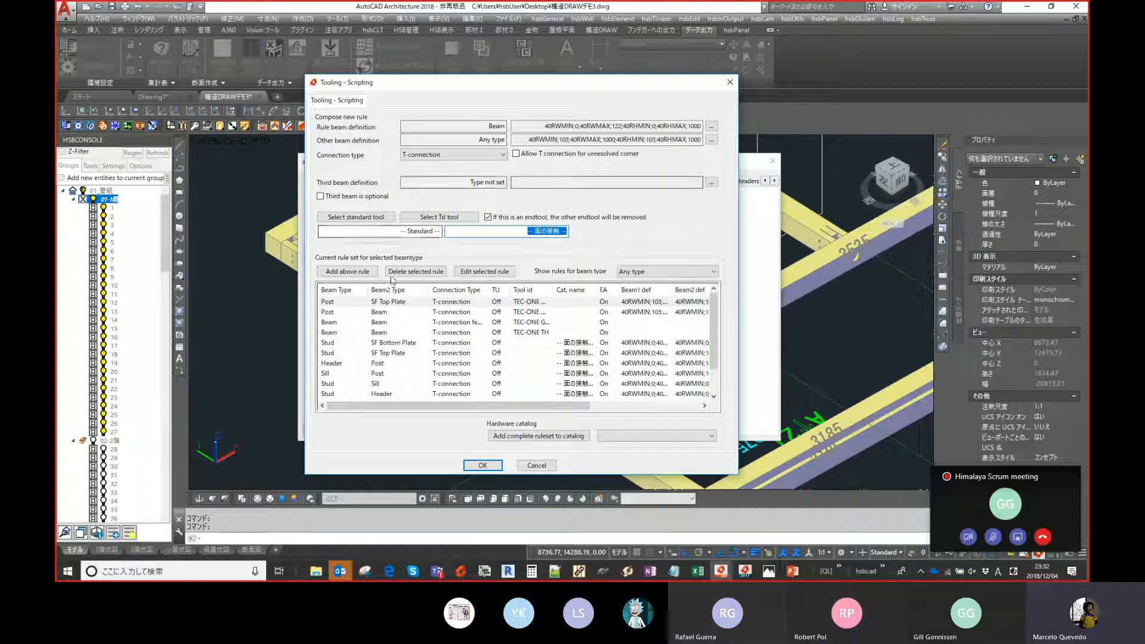
- Browse the ruleset's rules and the beam-type filter options, then cancel the ruleset editor
left_click(394, 313)
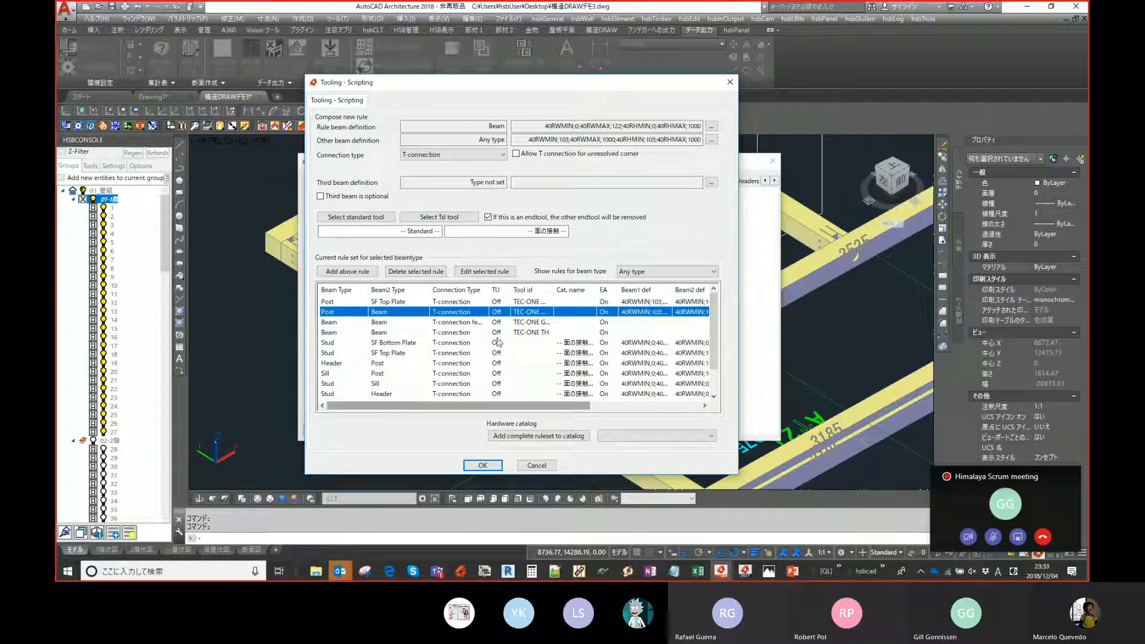
left_click(651, 273)
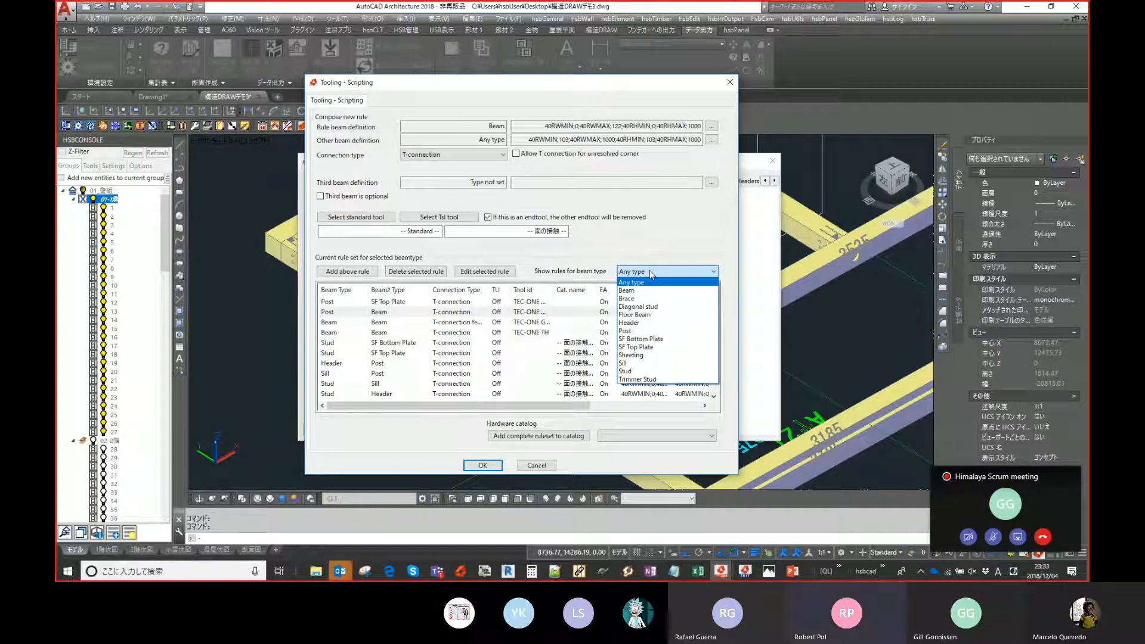
left_click(649, 272)
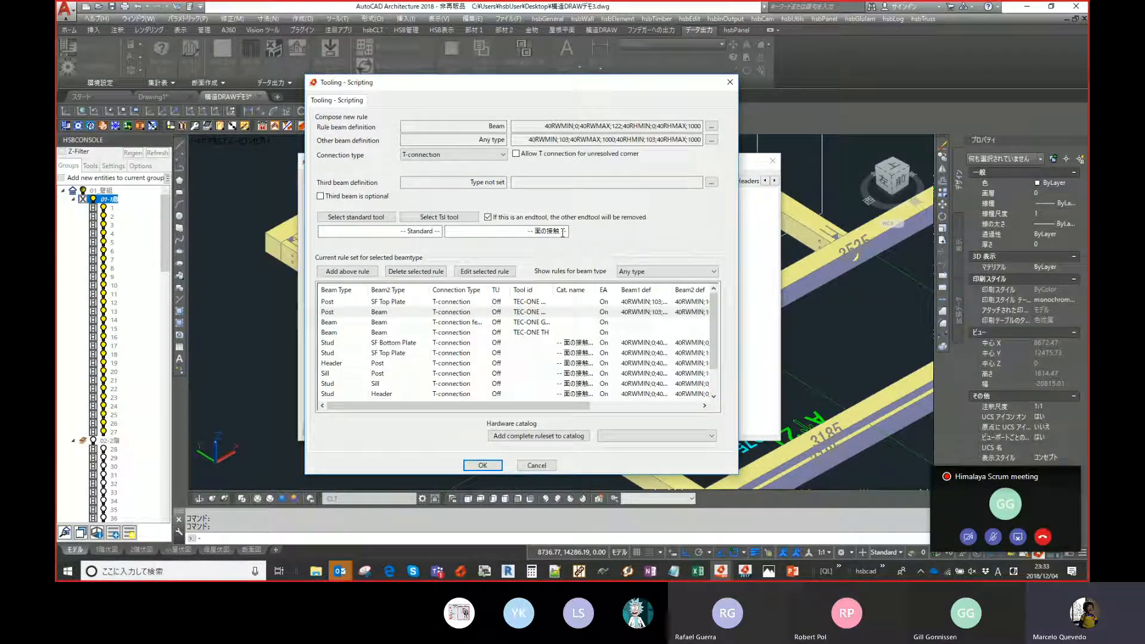
left_click_drag(586, 87, 502, 68)
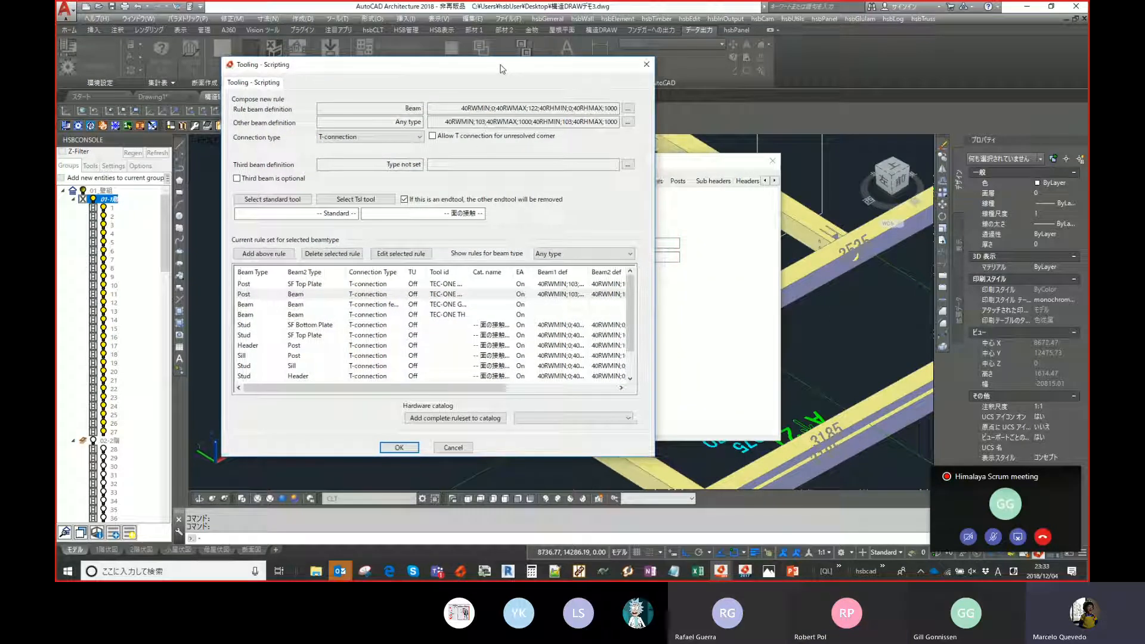
left_click(456, 449)
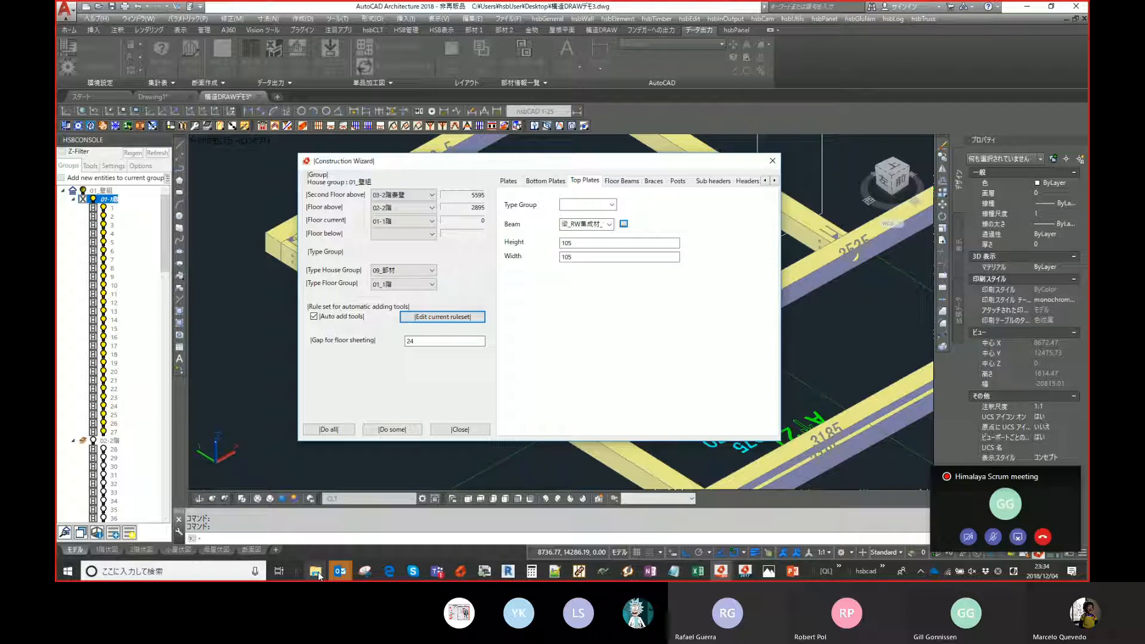
- Reopen the ruleset editor, inspect the Post–SF Top Plate rule's connection type options, then close the editor and the Construction Wizard
mouse_move(317, 574)
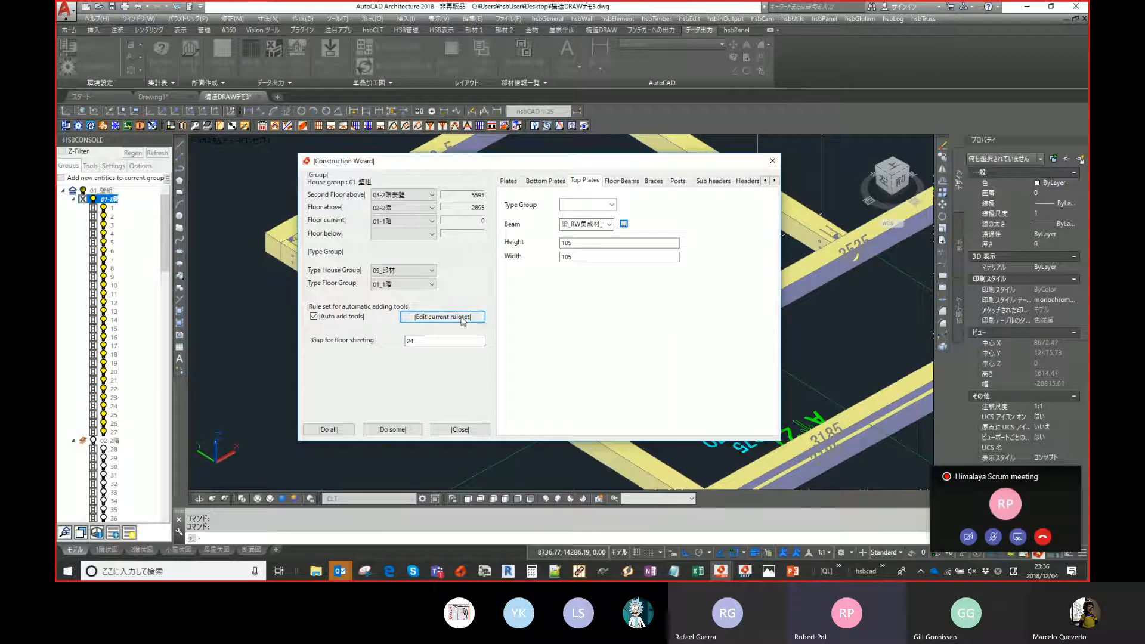
left_click(444, 316)
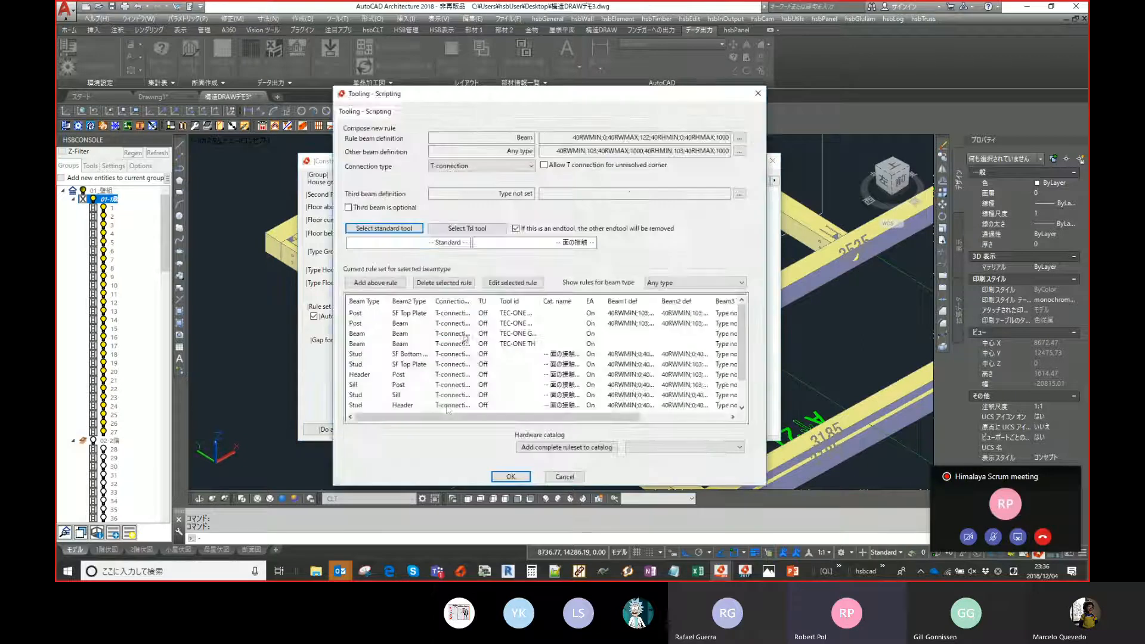
left_click(518, 316)
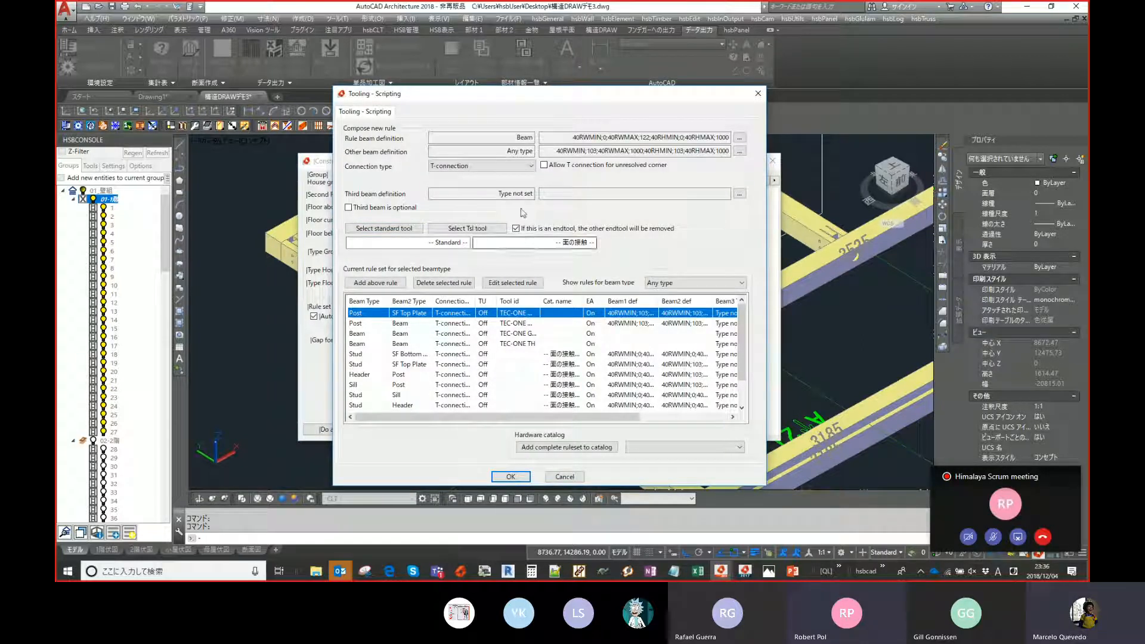
left_click(522, 166)
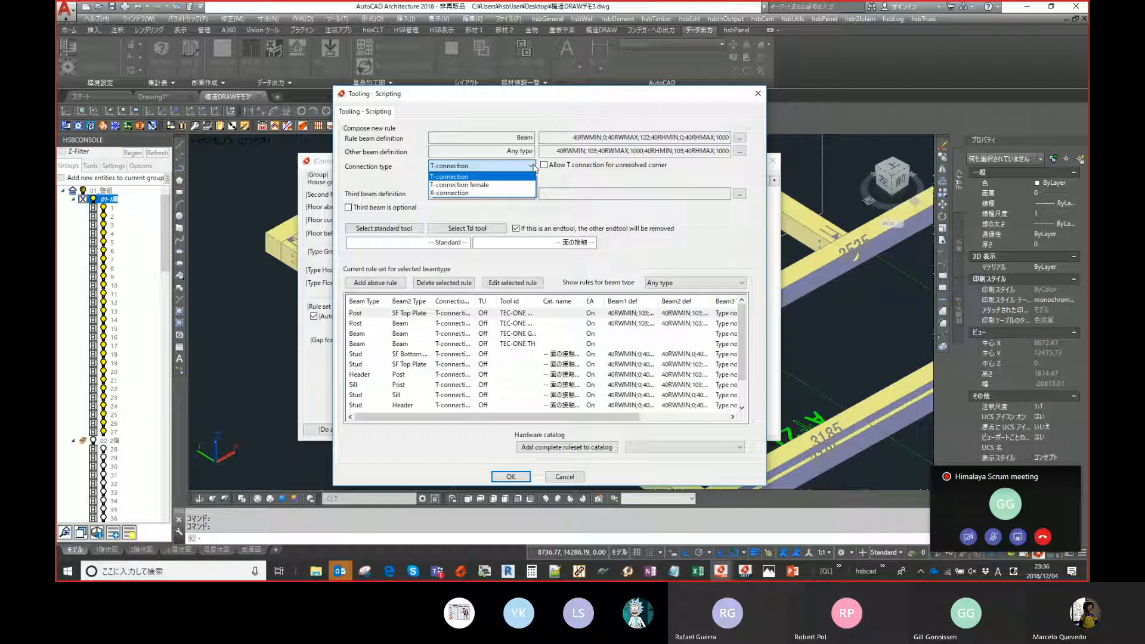
left_click(534, 167)
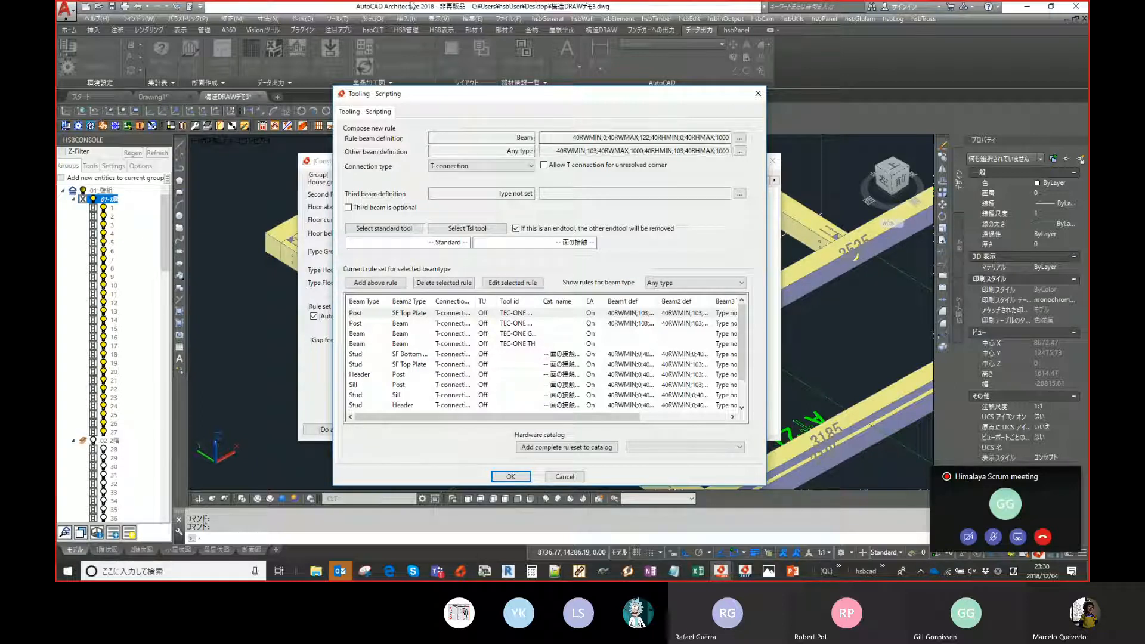
left_click(758, 93)
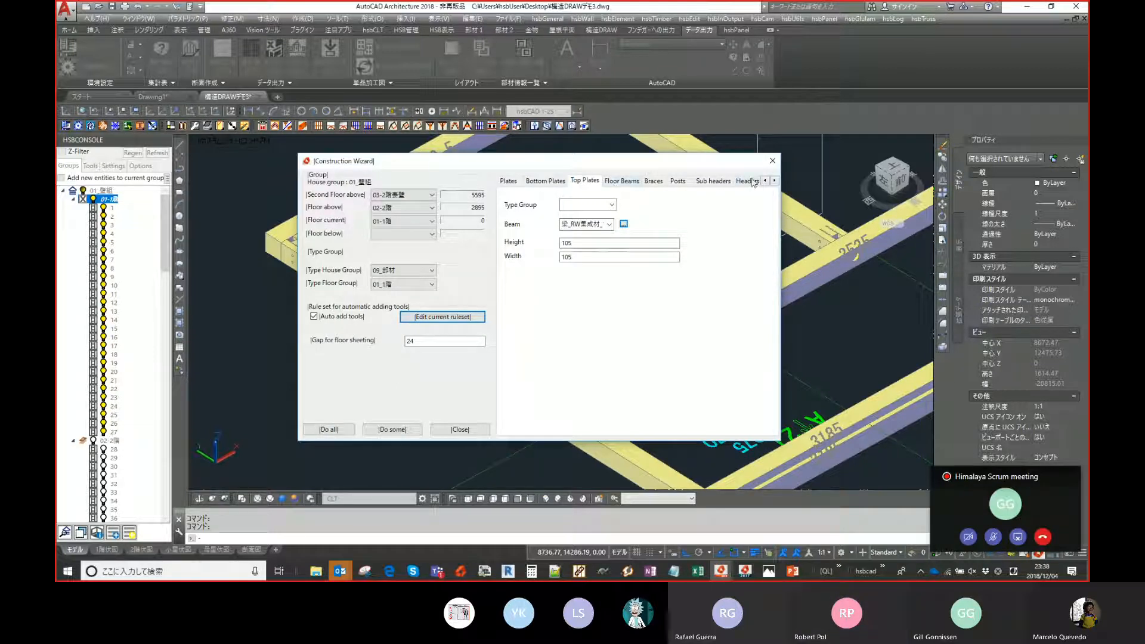
left_click(770, 161)
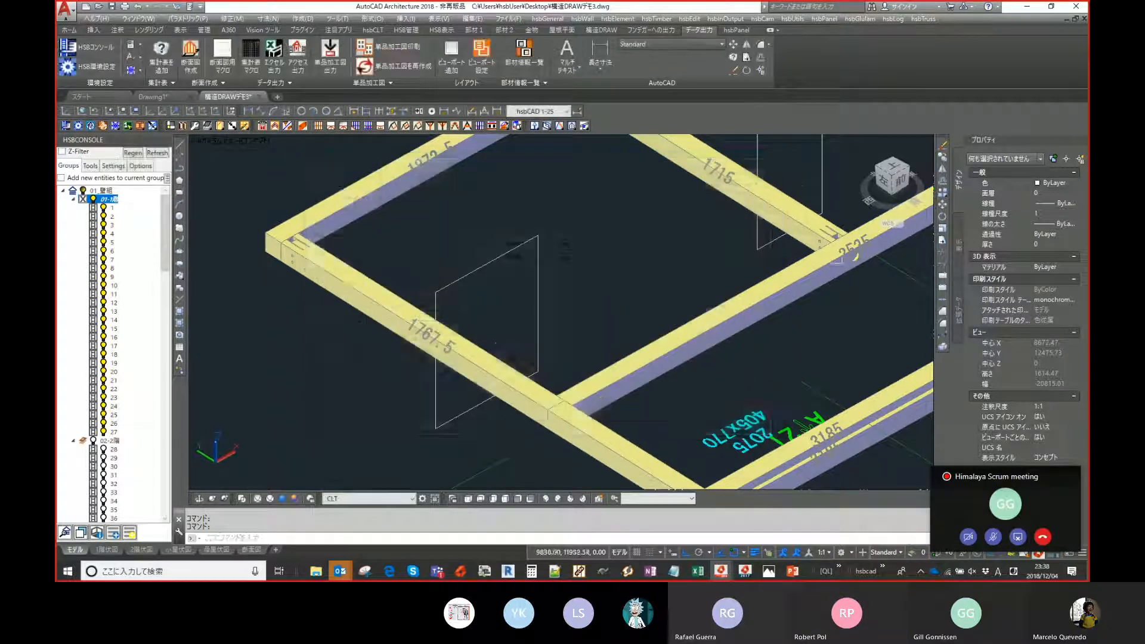
- Select a plate joint and inspect its metal connector in the Object Viewer, orbiting around it before closing
scroll(684, 149, "up", 5)
left_click_drag(685, 149, 880, 397)
right_click(753, 230)
left_click(782, 346)
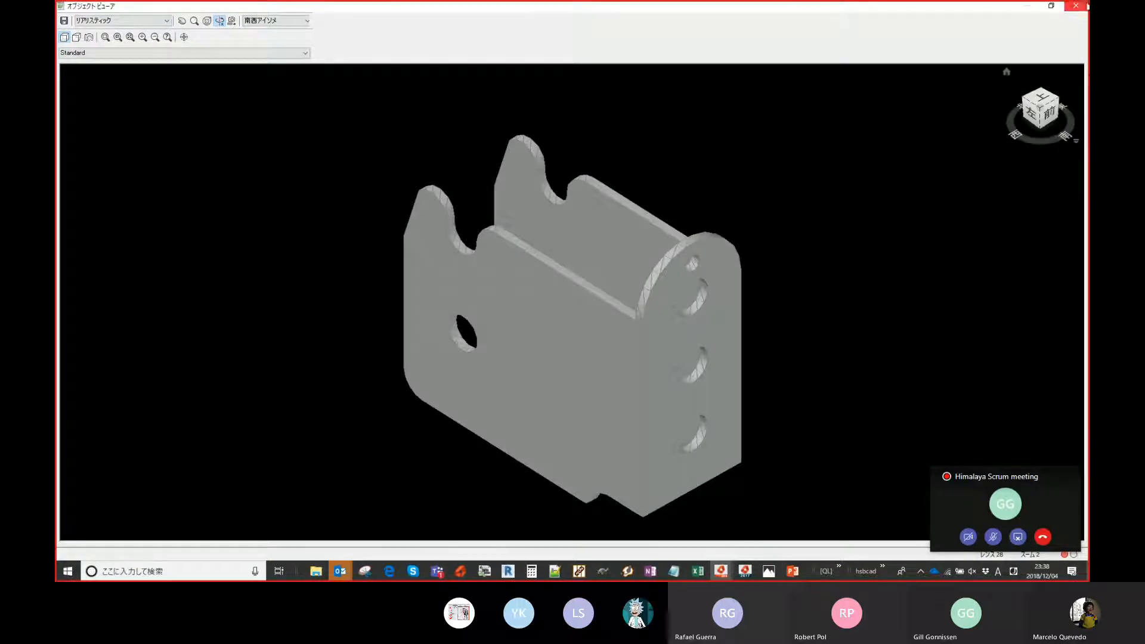
mouse_move(764, 285)
left_mouse_down()
mouse_move(782, 348)
mouse_move(534, 407)
mouse_move(557, 406)
left_mouse_up()
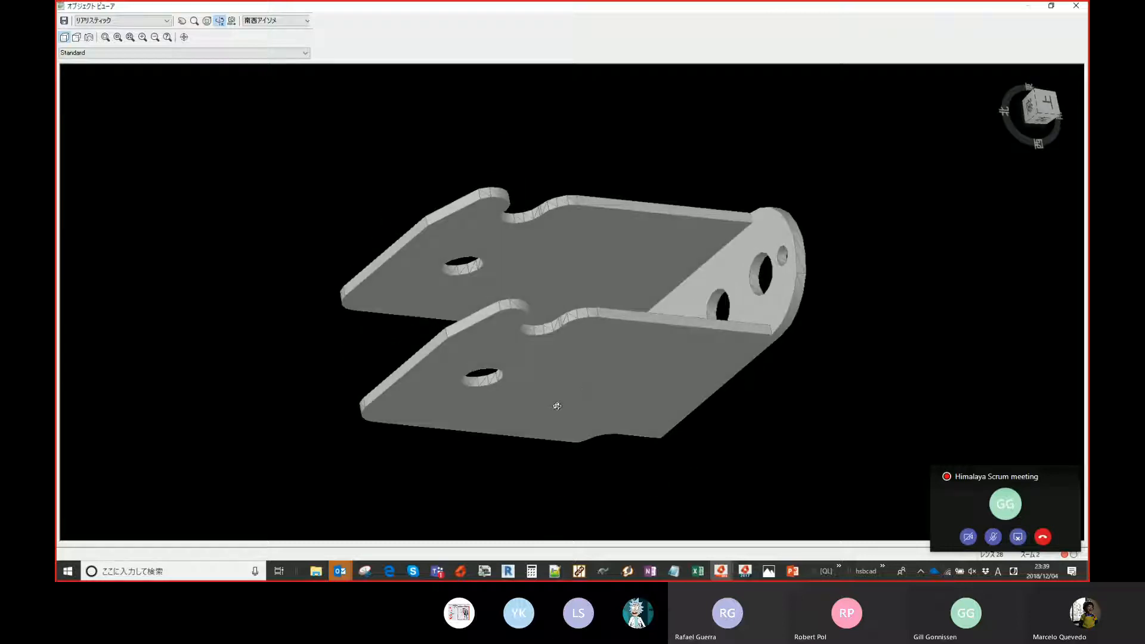
left_click(1076, 6)
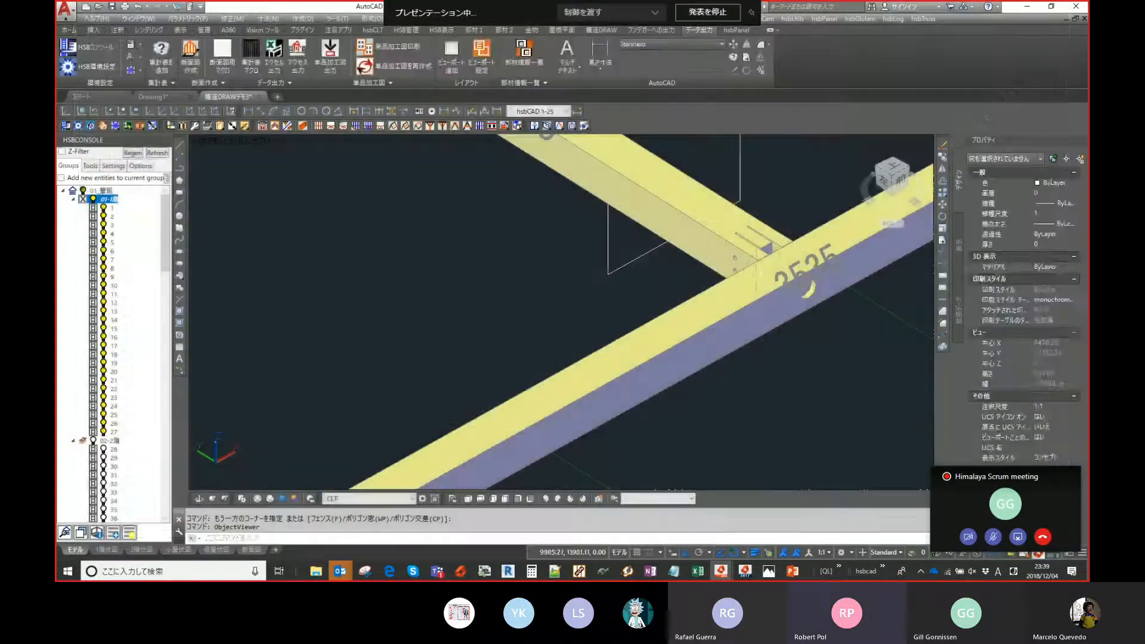
- Examine the first-floor wall framing in top and isometric views
middle_click_drag(769, 287, 752, 260, "shift")
left_click(770, 258)
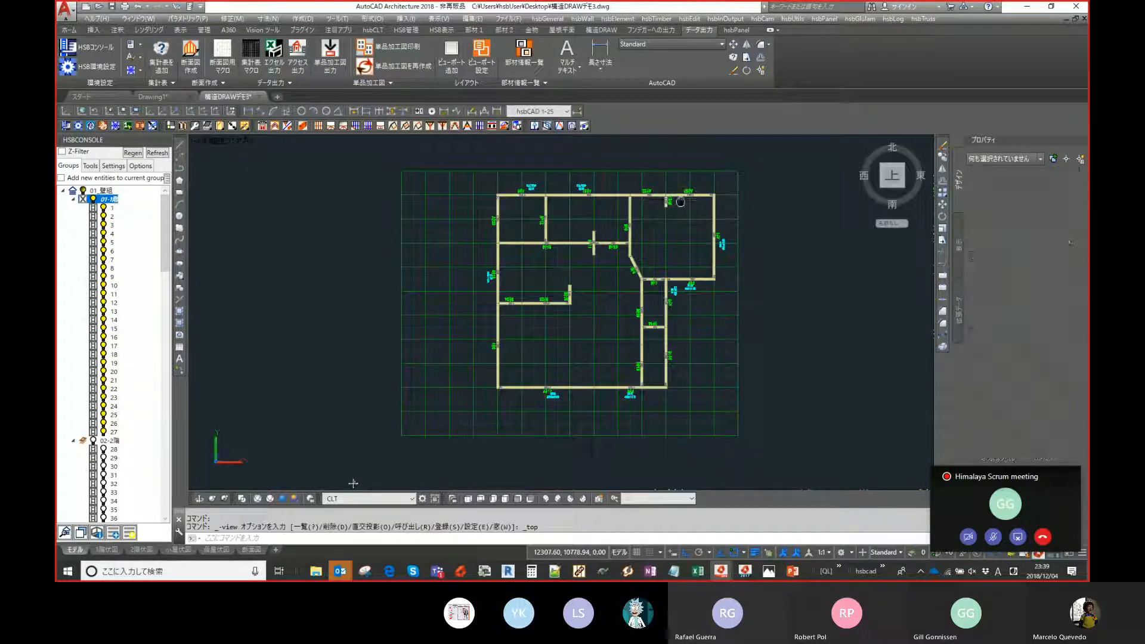
scroll(636, 254, "up", 3)
scroll(636, 254, "up", 2)
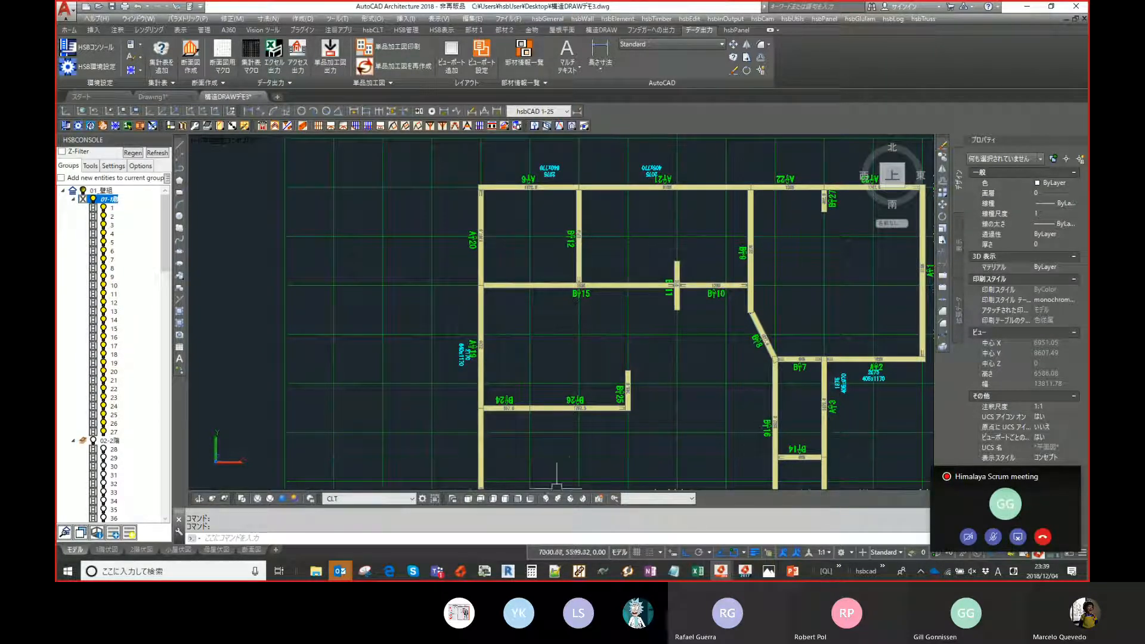
key("ctrl+shift+i")
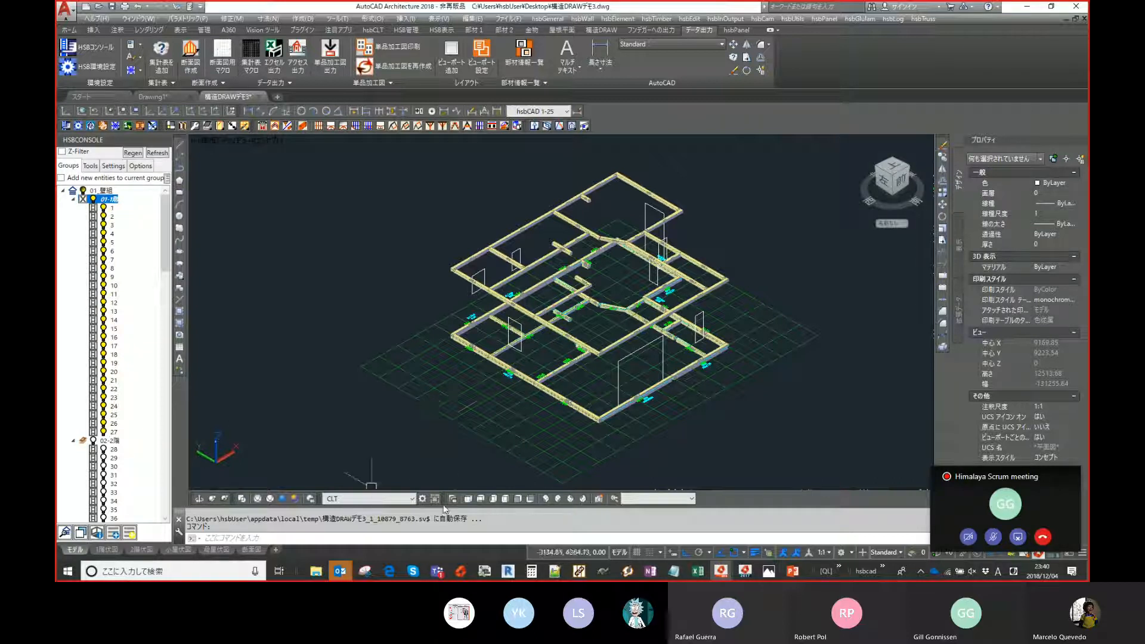
left_click(469, 500)
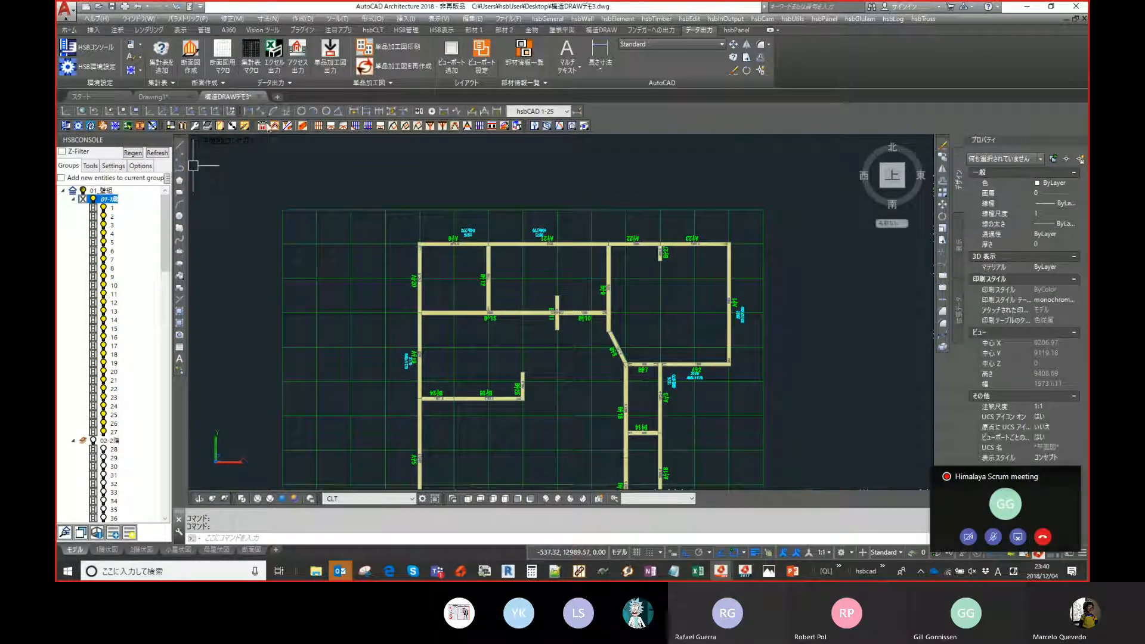
- Launch the Construction Wizard, switch to its Posts settings, and run Do some to start placing joints
left_click(292, 126)
left_click(769, 162)
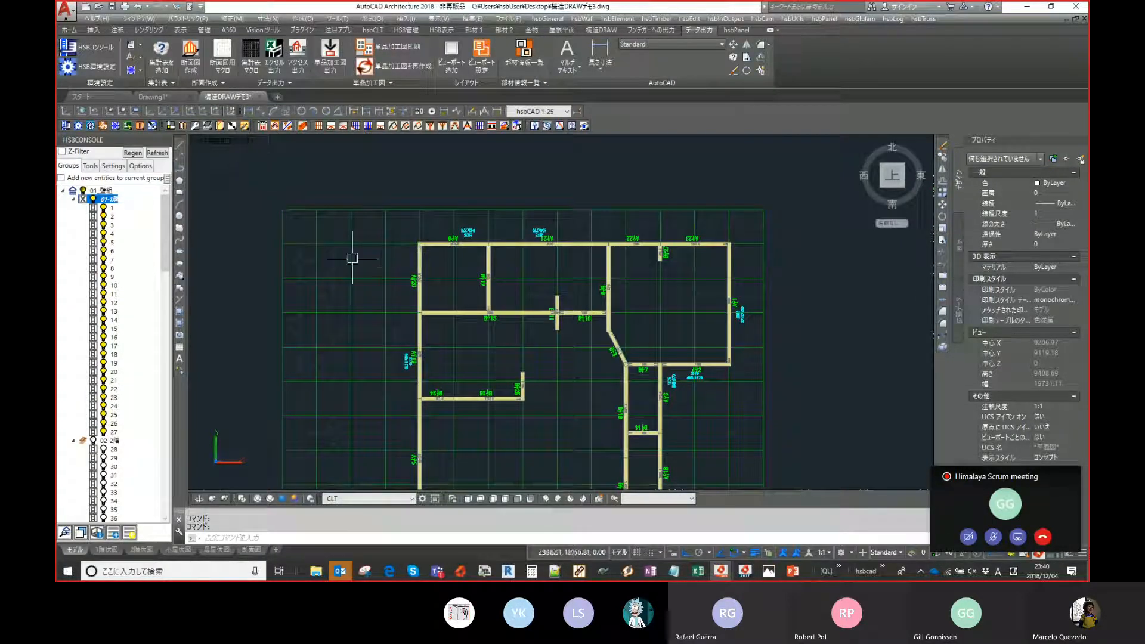
scroll(409, 287, "down", 5)
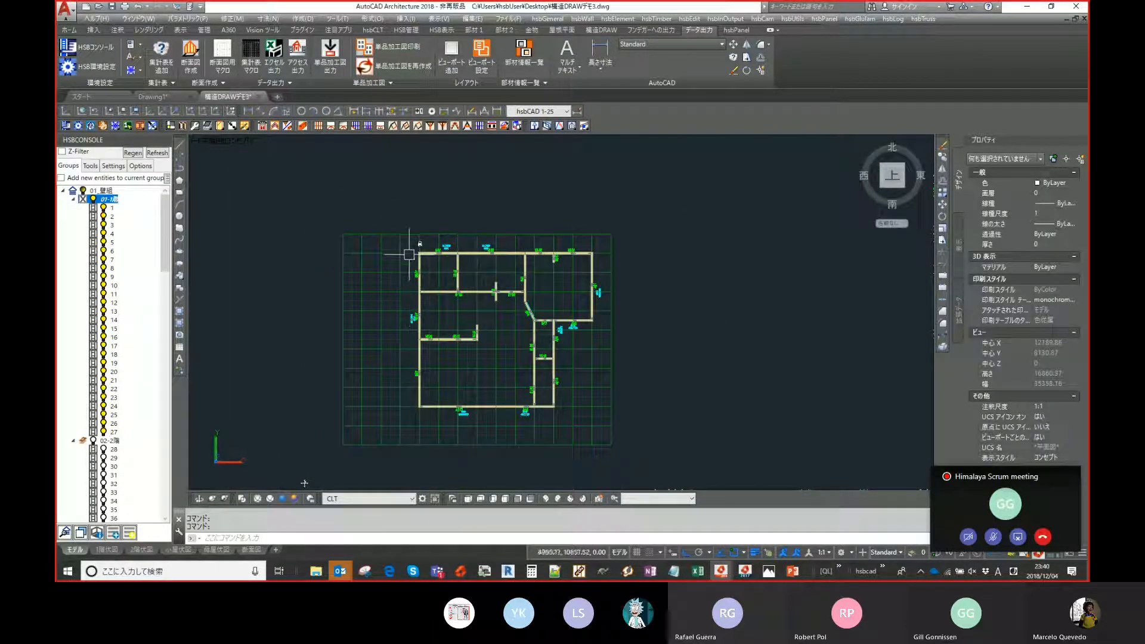
scroll(410, 249, "up", 5)
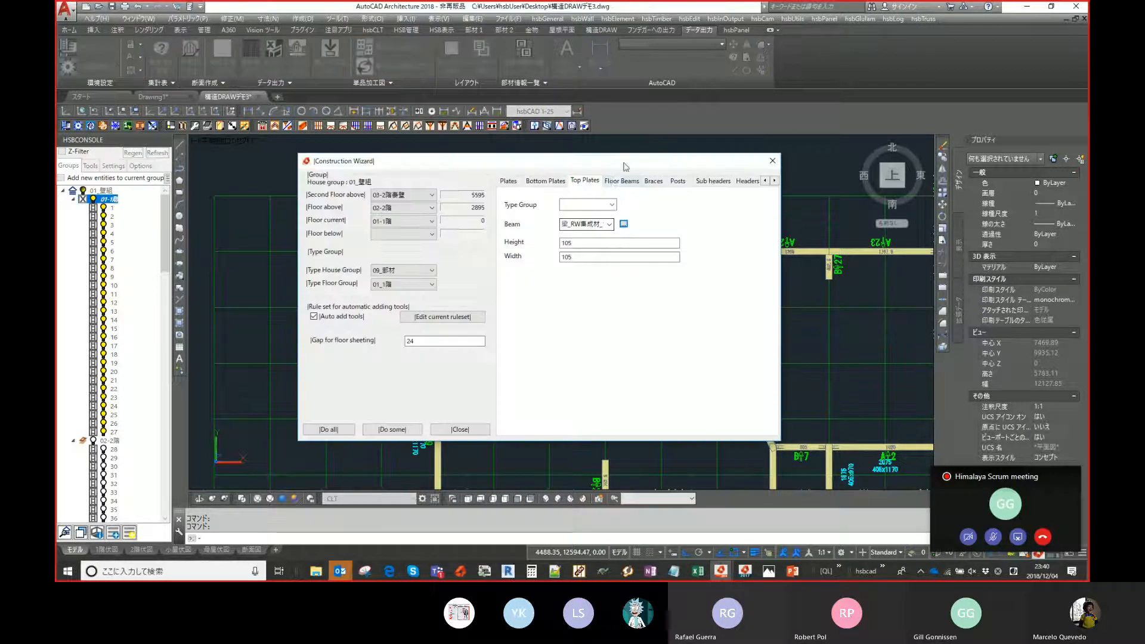
left_click_drag(625, 166, 605, 169)
left_click(635, 183)
left_click(658, 184)
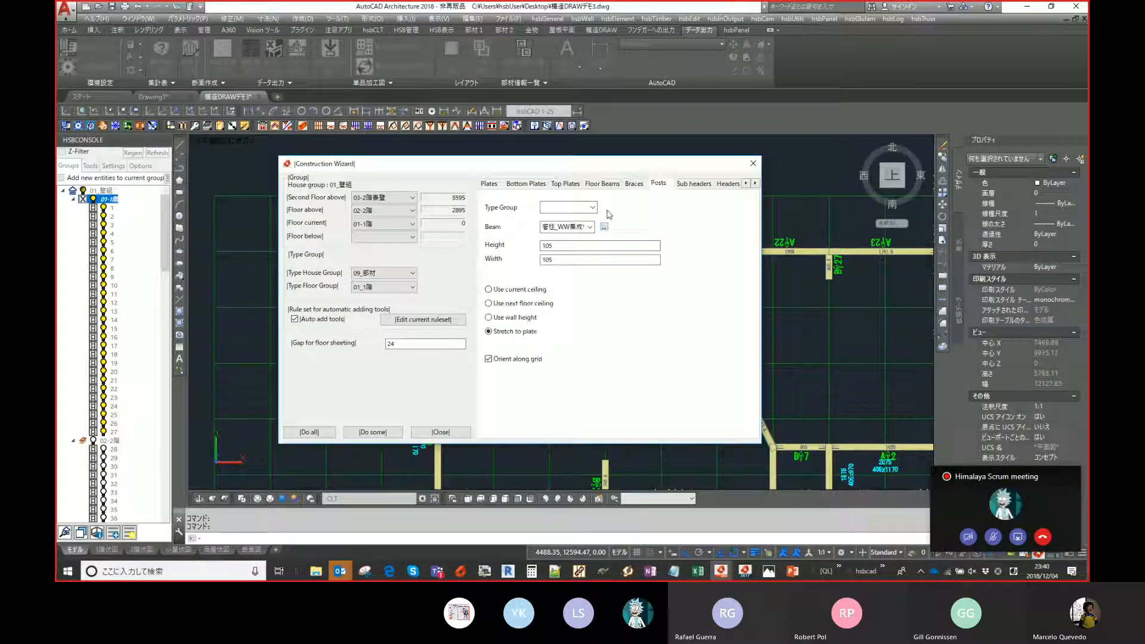
left_click(375, 432)
- Place plate joints on the top wall plate near walls A6 and A21
scroll(399, 226, "up", 4)
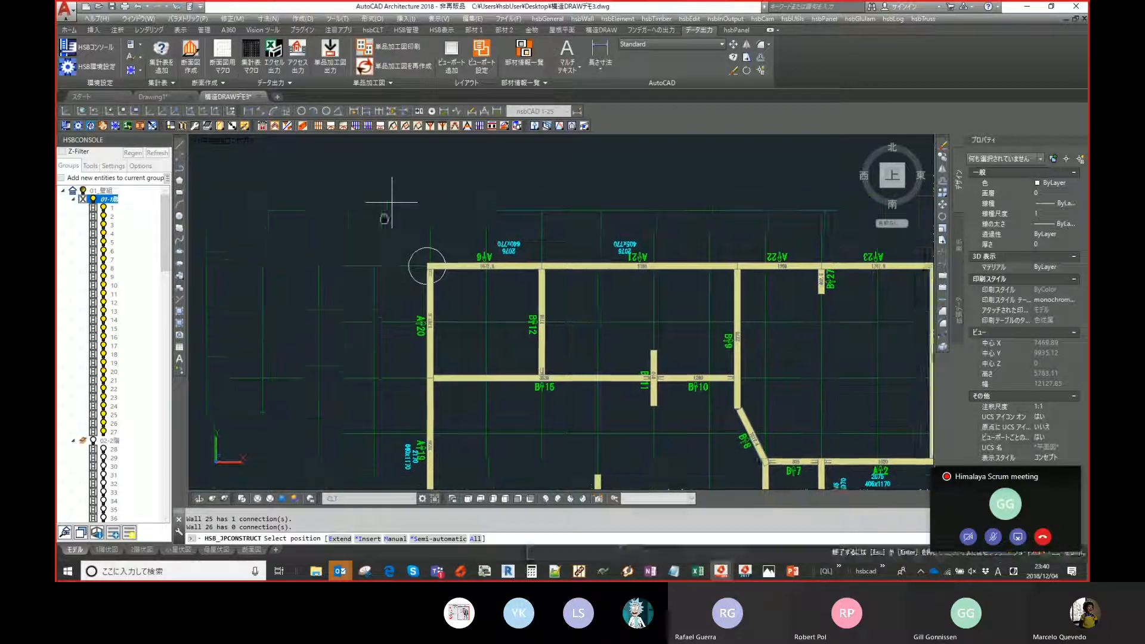
scroll(426, 253, "down", 3)
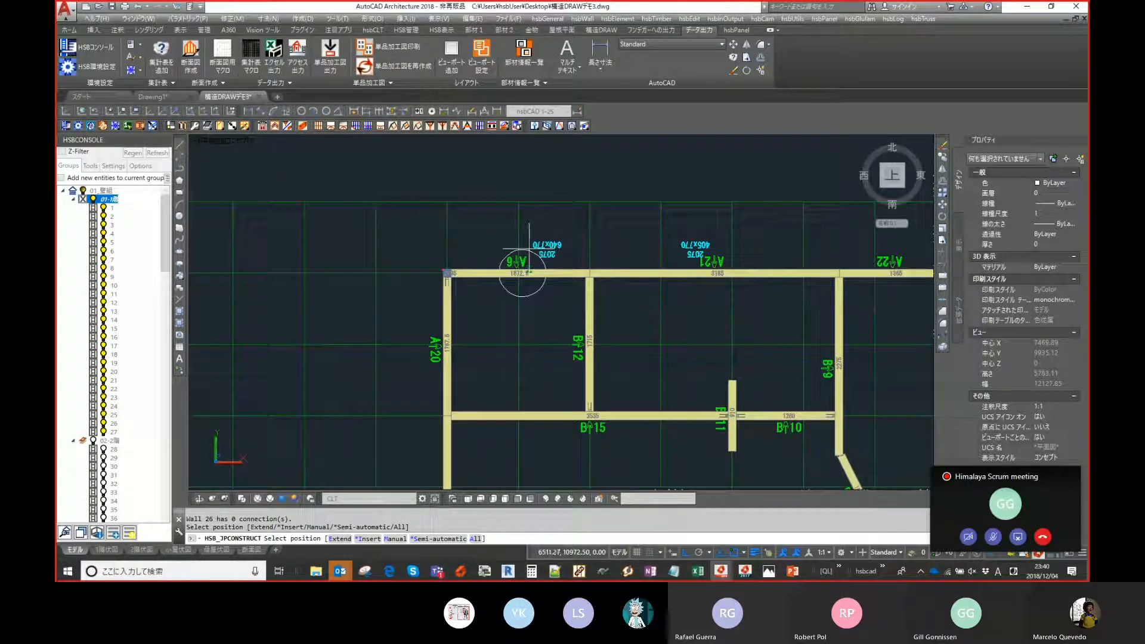
scroll(525, 257, "up", 2)
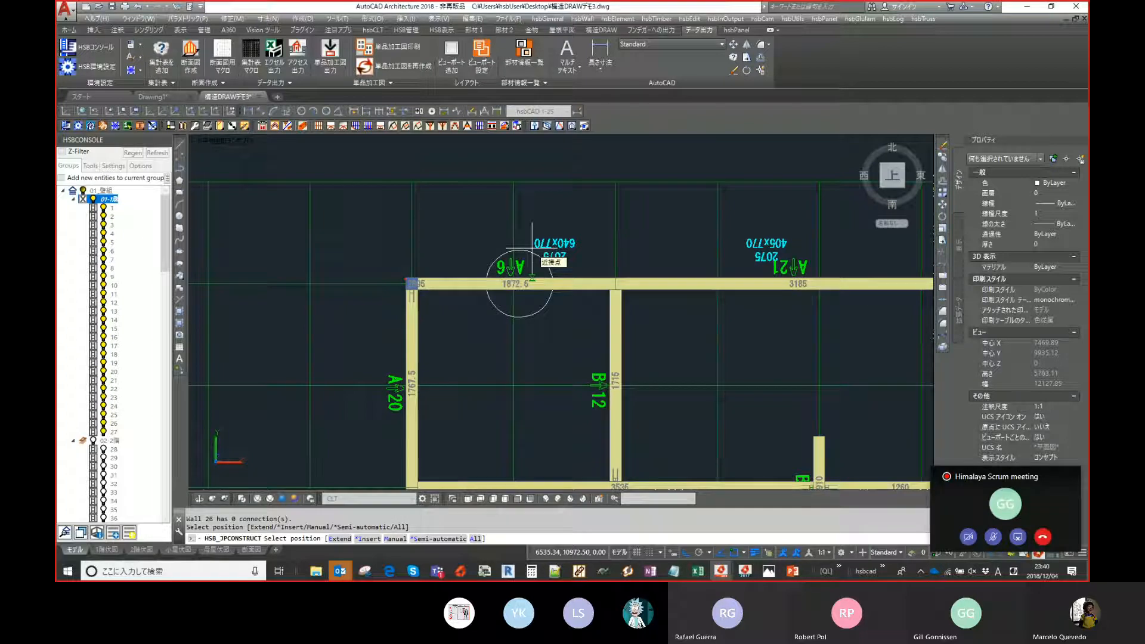
middle_click_drag(532, 247, 506, 257)
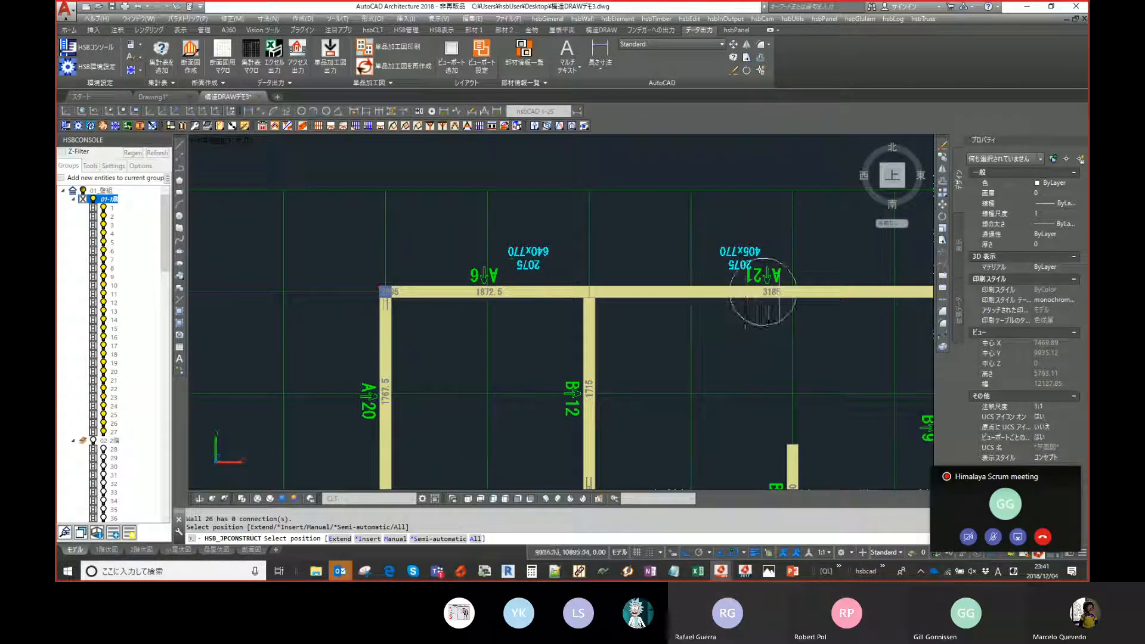
middle_click_drag(793, 292, 634, 290)
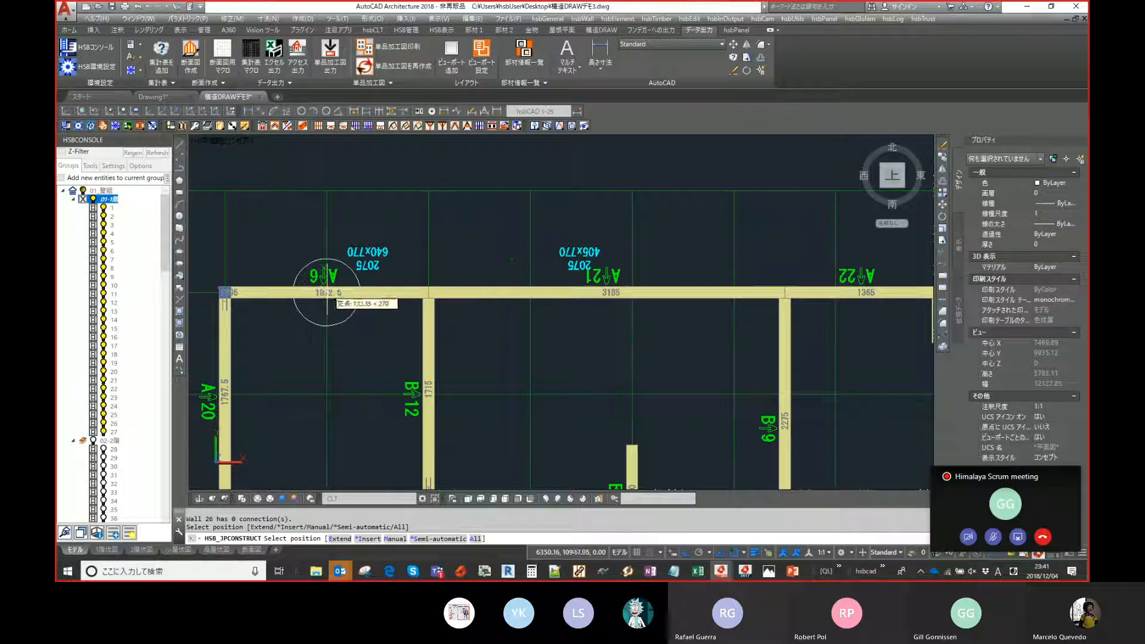
left_click(326, 292)
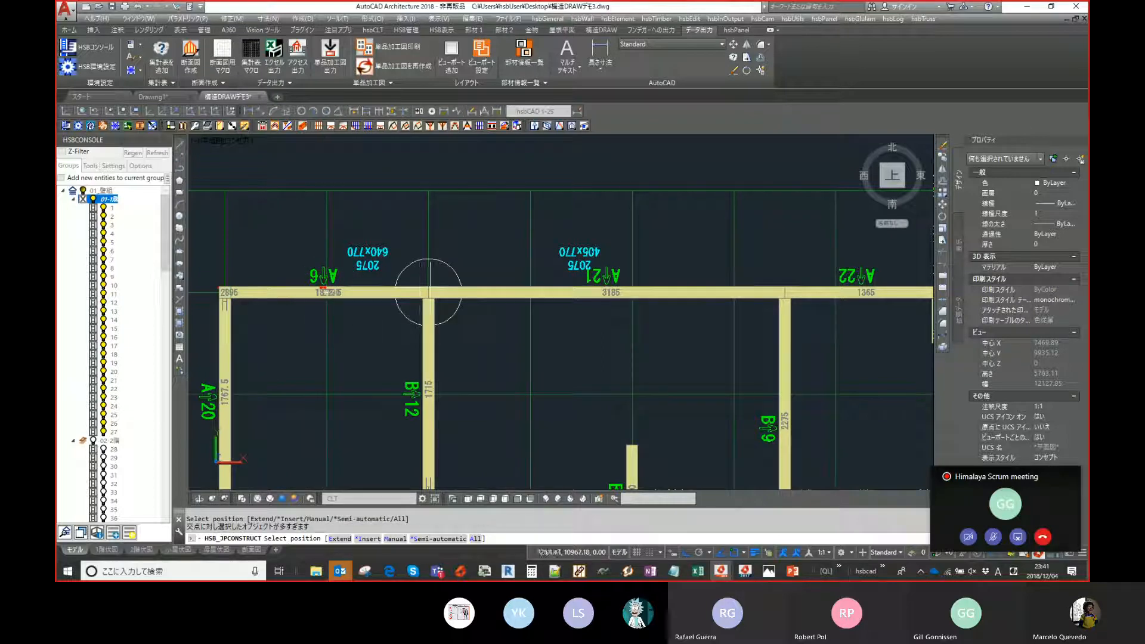
middle_click_drag(609, 292, 457, 294)
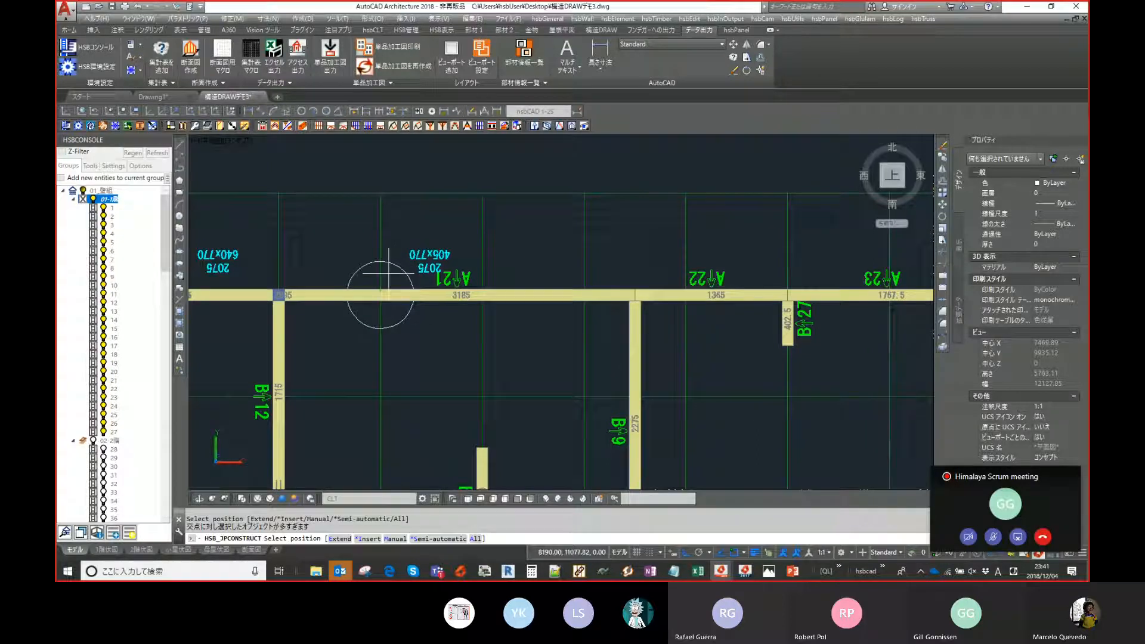
left_click(479, 292)
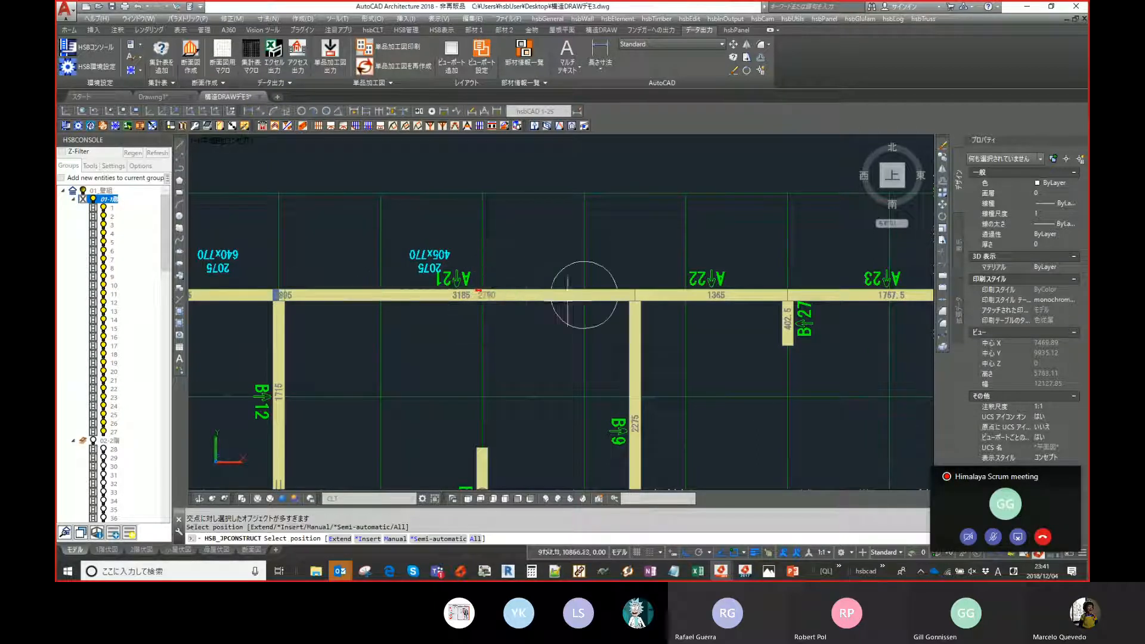
- Continue placing plate joints along the top wall near A22, A23 and the corner
middle_click_drag(590, 295, 495, 296)
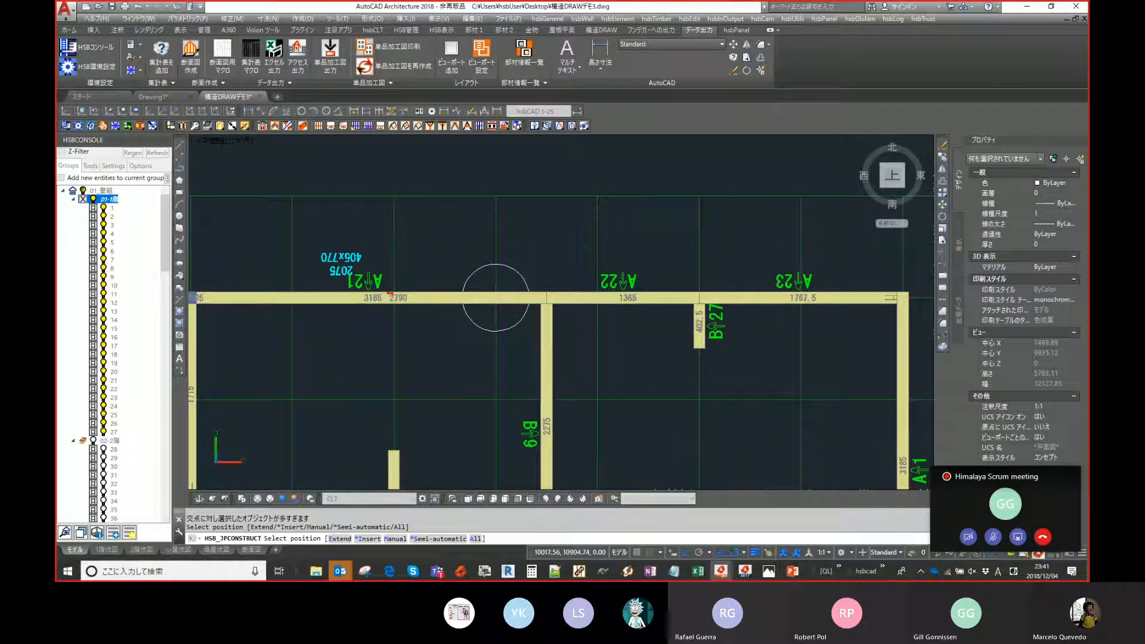
left_click(495, 296)
left_click(546, 296)
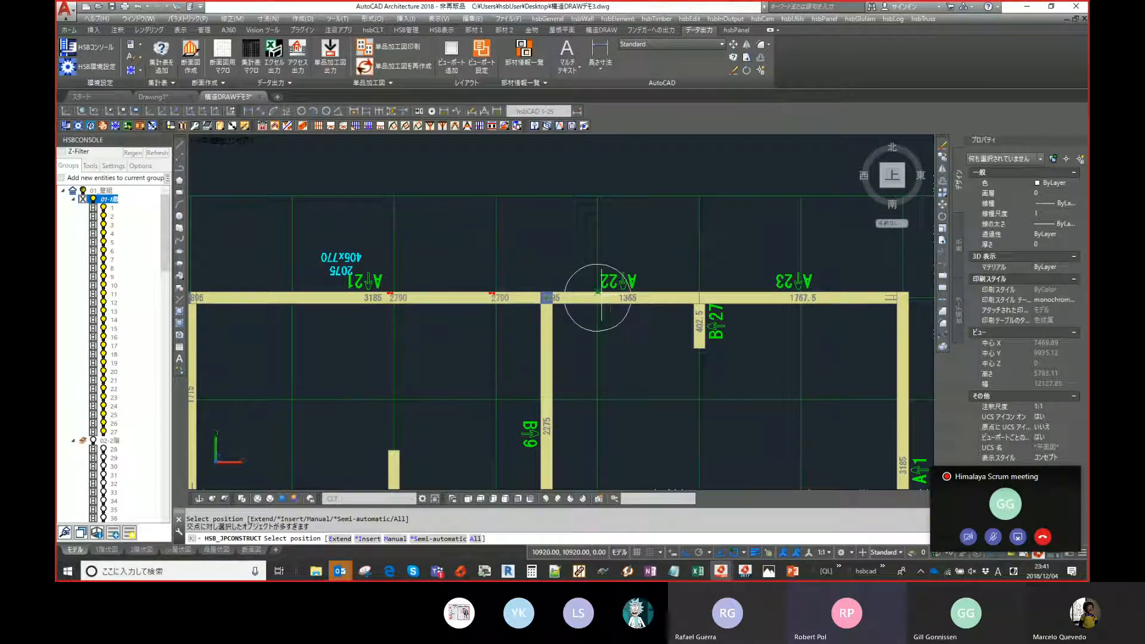
left_click(598, 294)
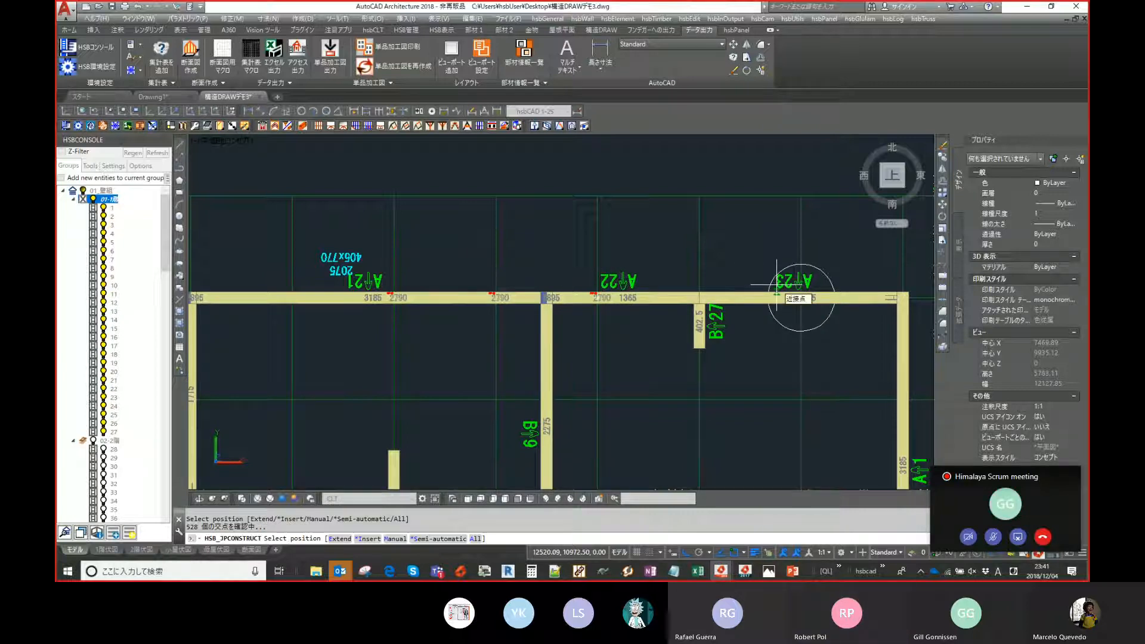
middle_click_drag(690, 288, 589, 282)
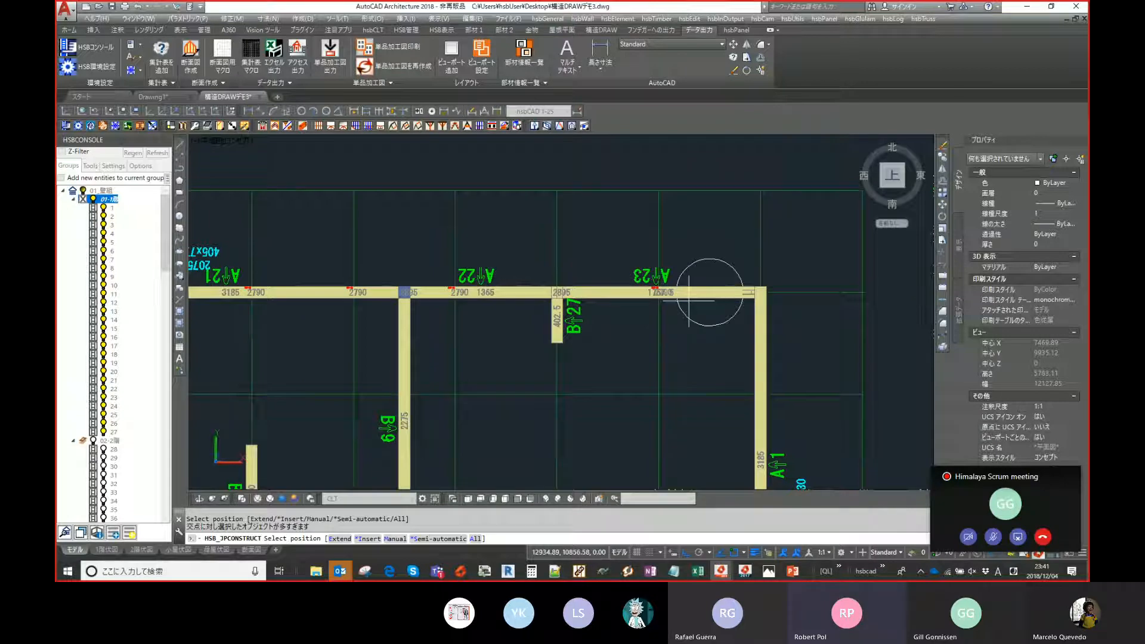
left_click(761, 279)
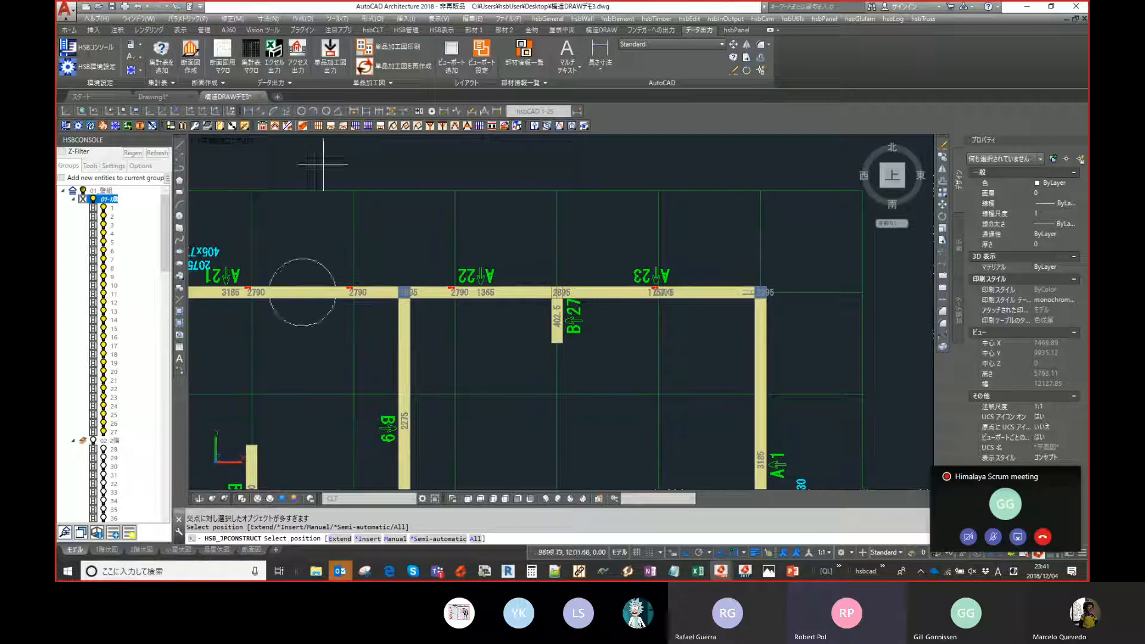
middle_click_drag(615, 336, 620, 230)
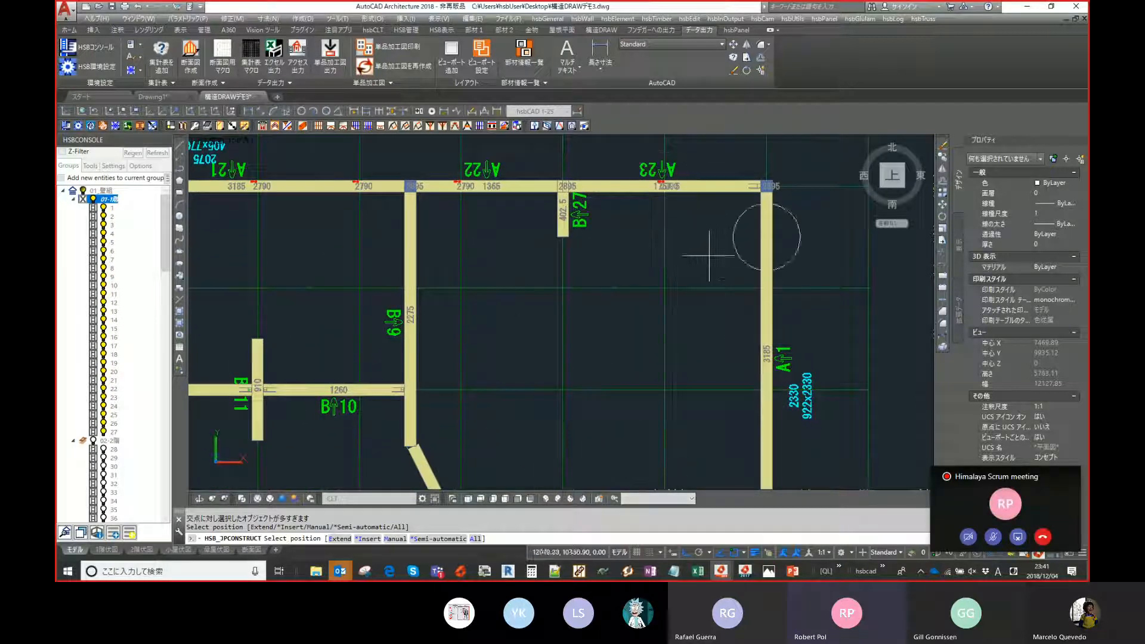
left_click(749, 285)
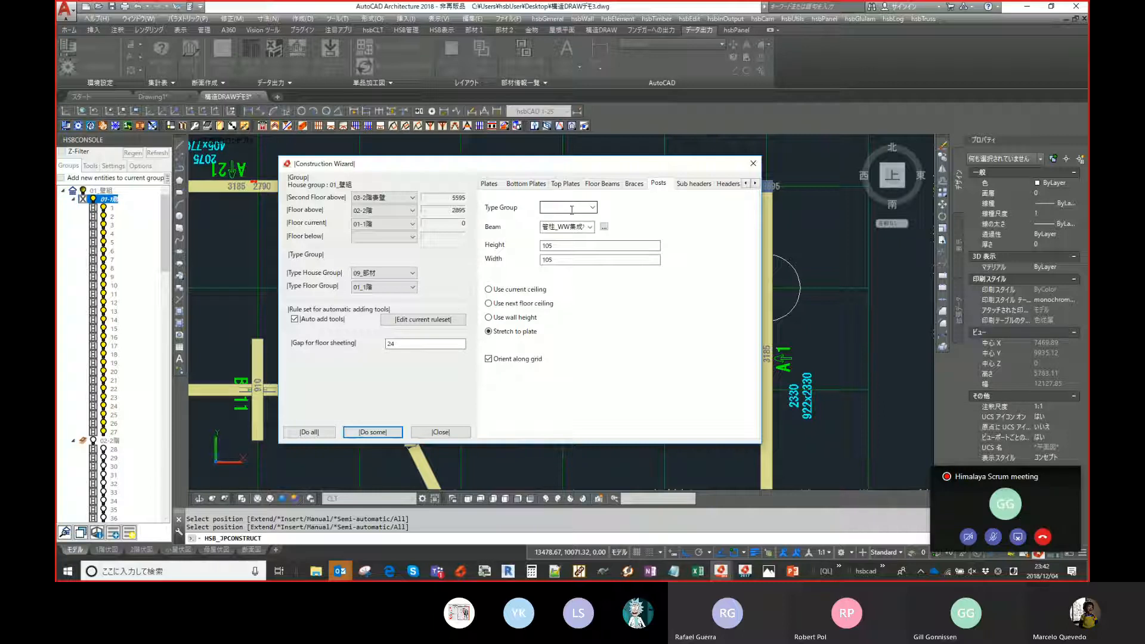
- Browse the Construction Wizard's settings tabs, reviewing the Studs and Headers options
left_click_drag(587, 167, 566, 170)
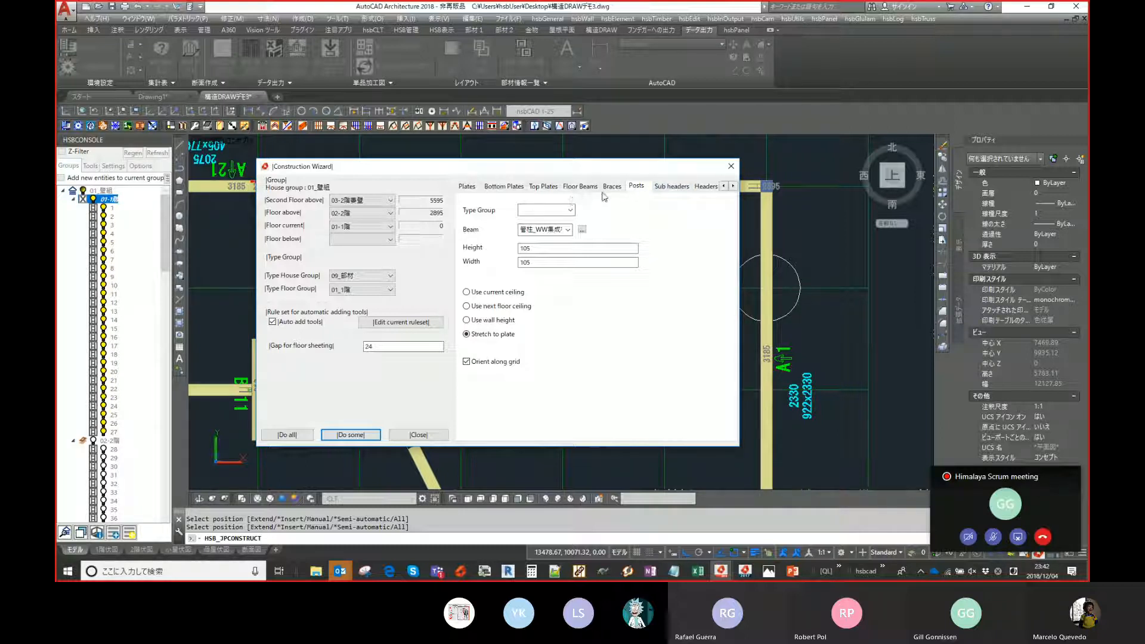
left_click(732, 187)
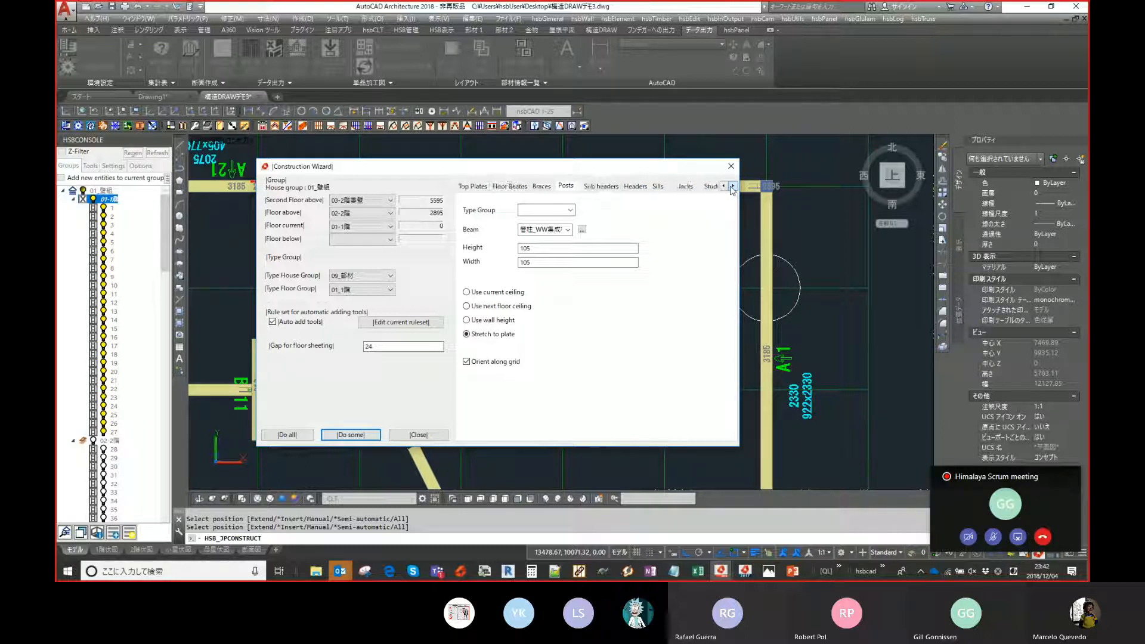
left_click(712, 187)
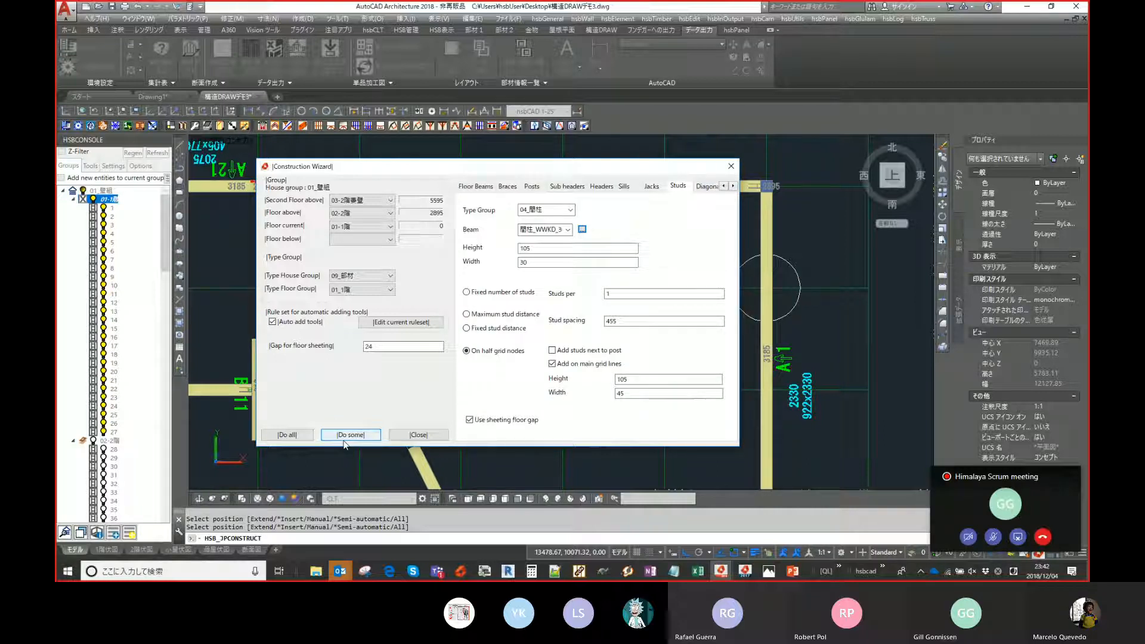
left_click(733, 187)
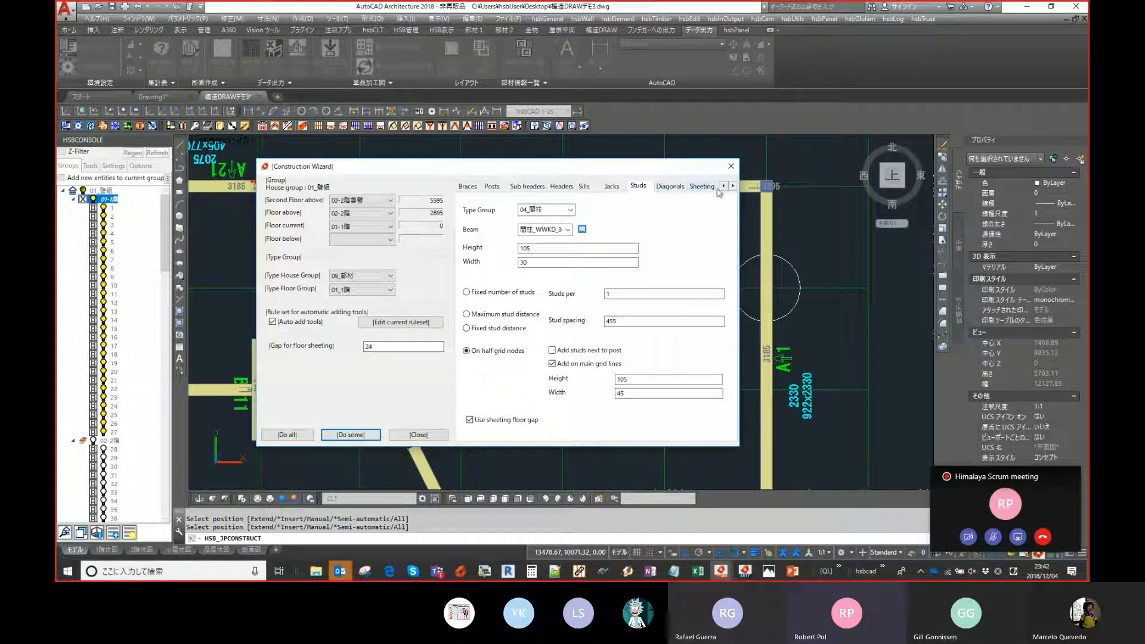
left_click(722, 186)
left_click(723, 187)
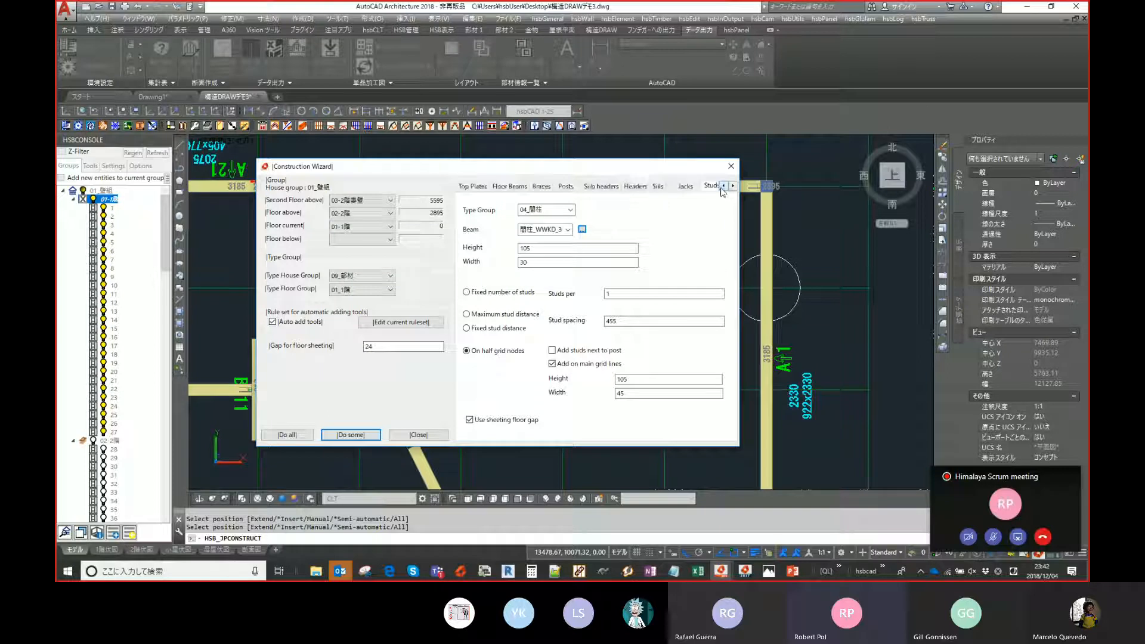
left_click(722, 186)
left_click(722, 187)
left_click(734, 186)
left_click(734, 186)
left_click(734, 186)
left_click(734, 186)
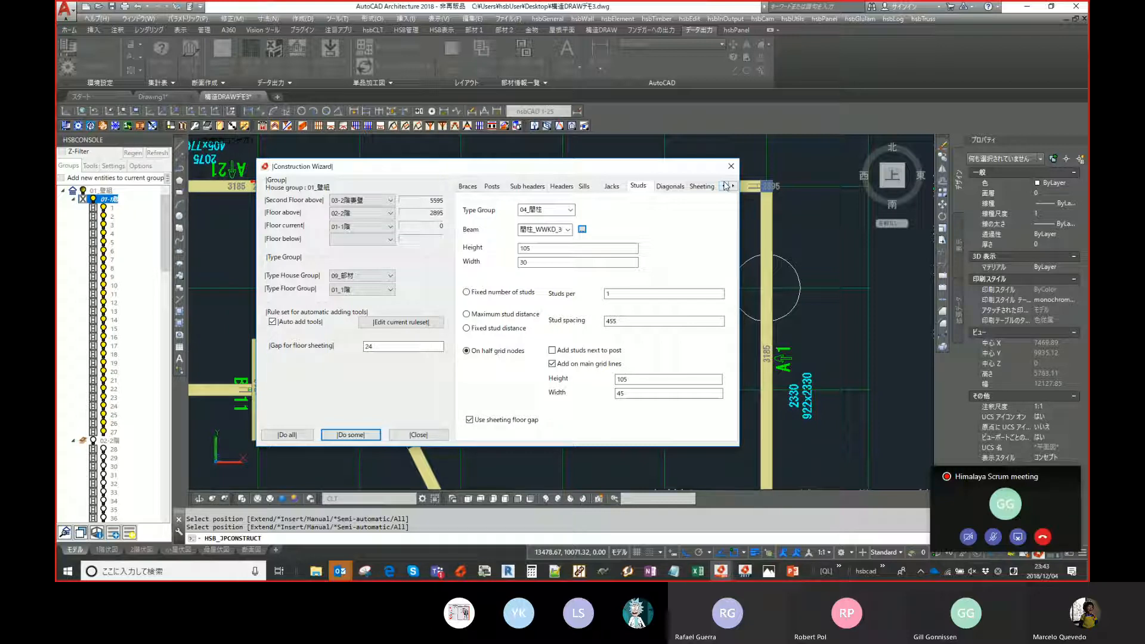
left_click(725, 186)
left_click(725, 186)
left_click(726, 186)
left_click(726, 186)
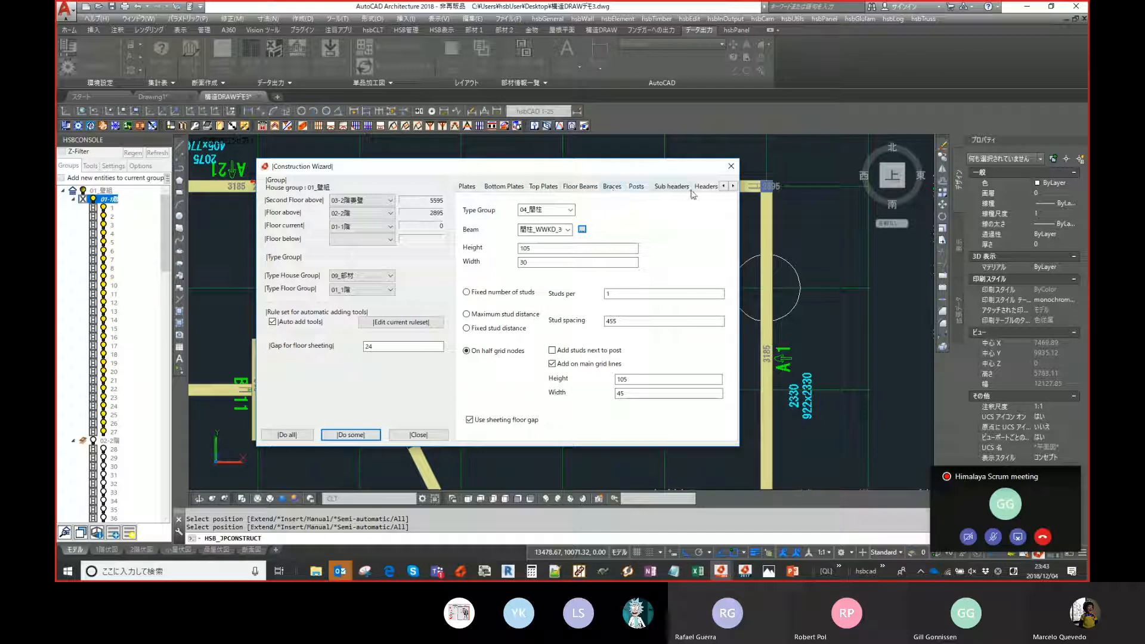
left_click(733, 186)
left_click(691, 189)
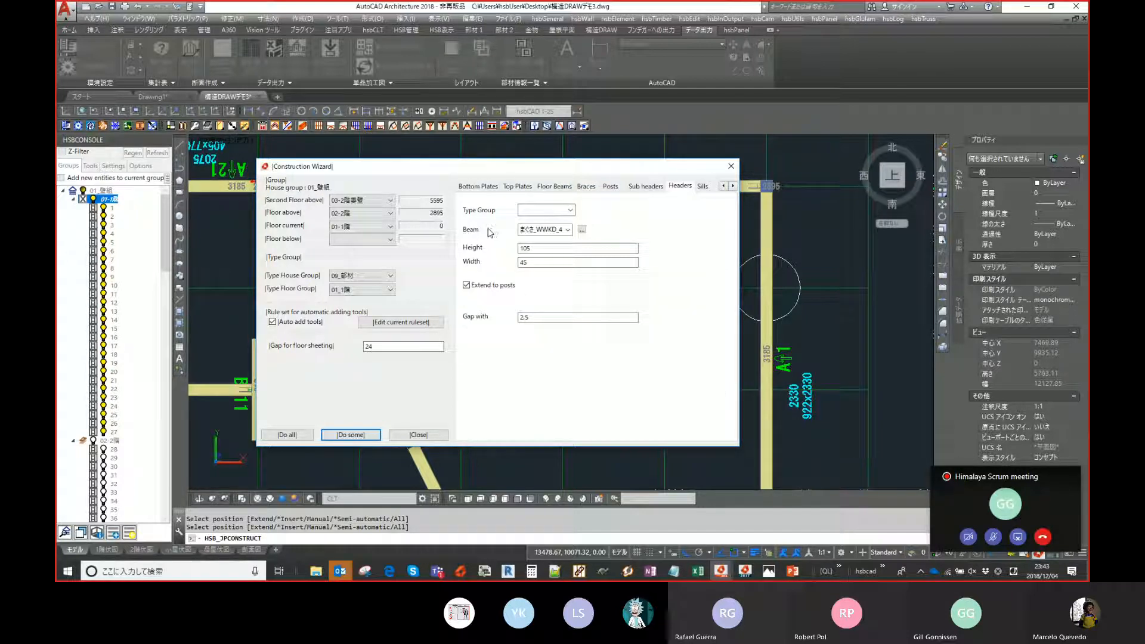
- Run Do some again and place one more plate joint on the top wall near A21, then exit
left_click(350, 433)
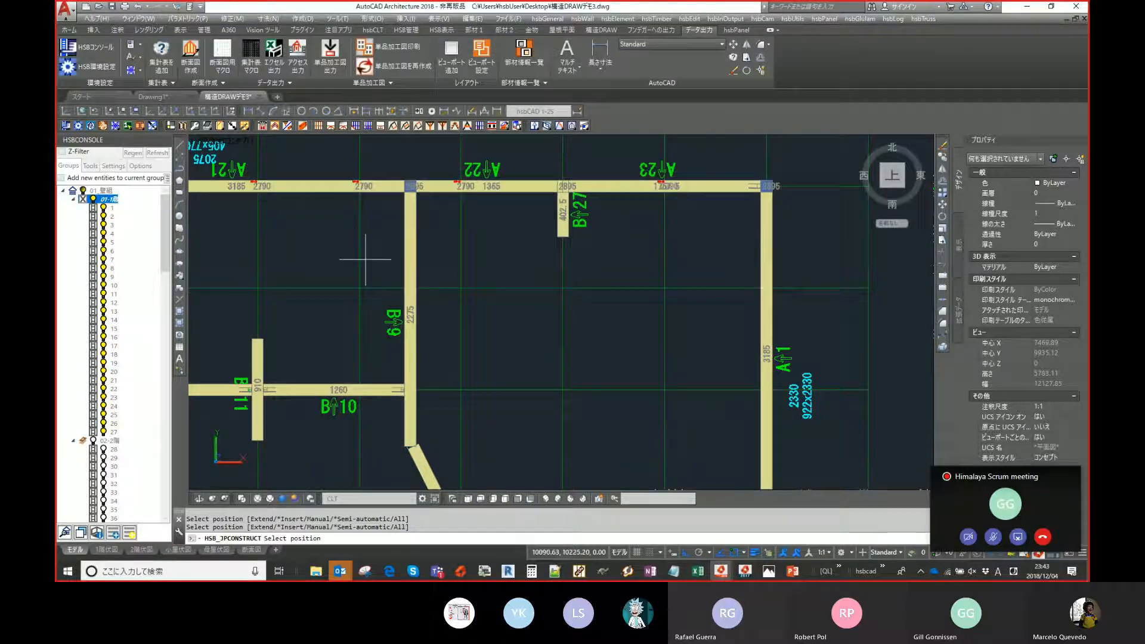
scroll(634, 305, "down", 2)
scroll(660, 306, "up", 2)
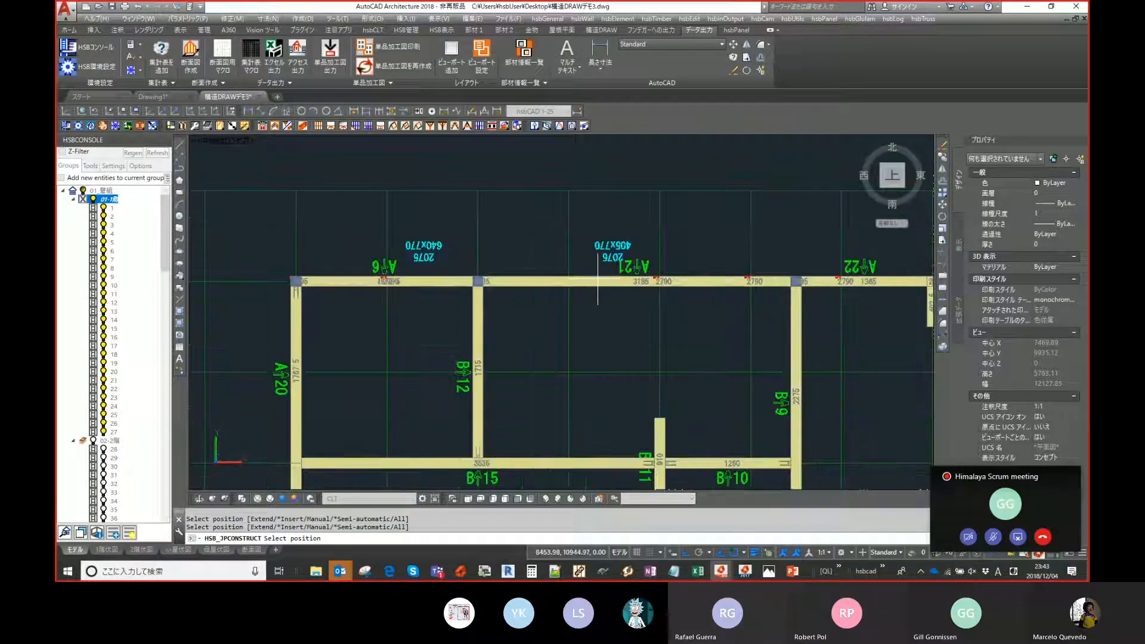
left_click(600, 281)
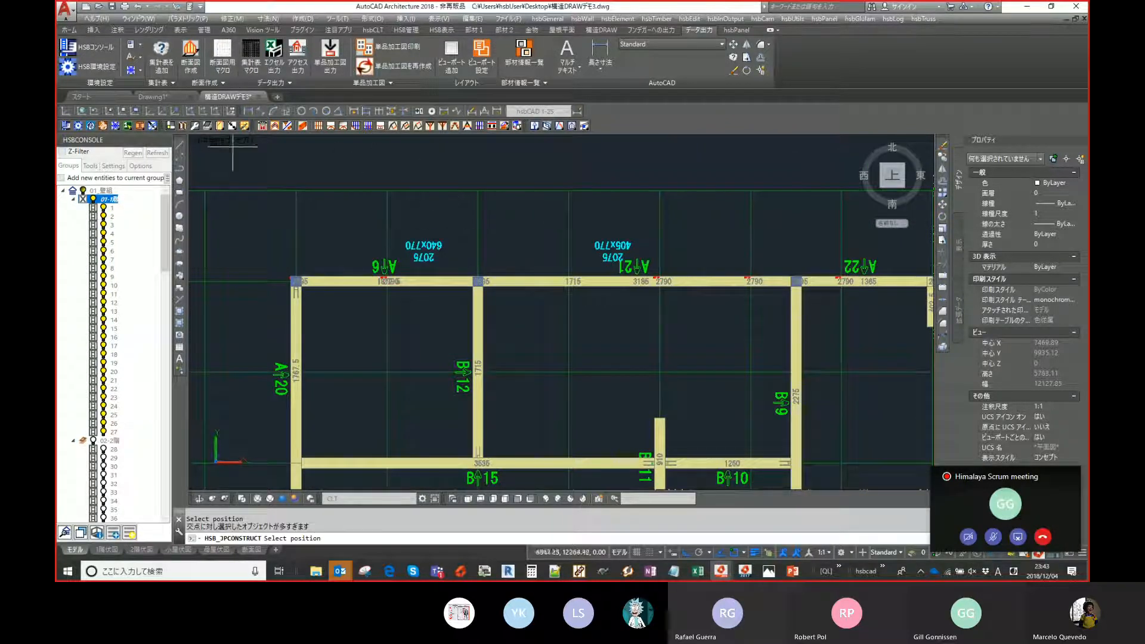
key("Escape")
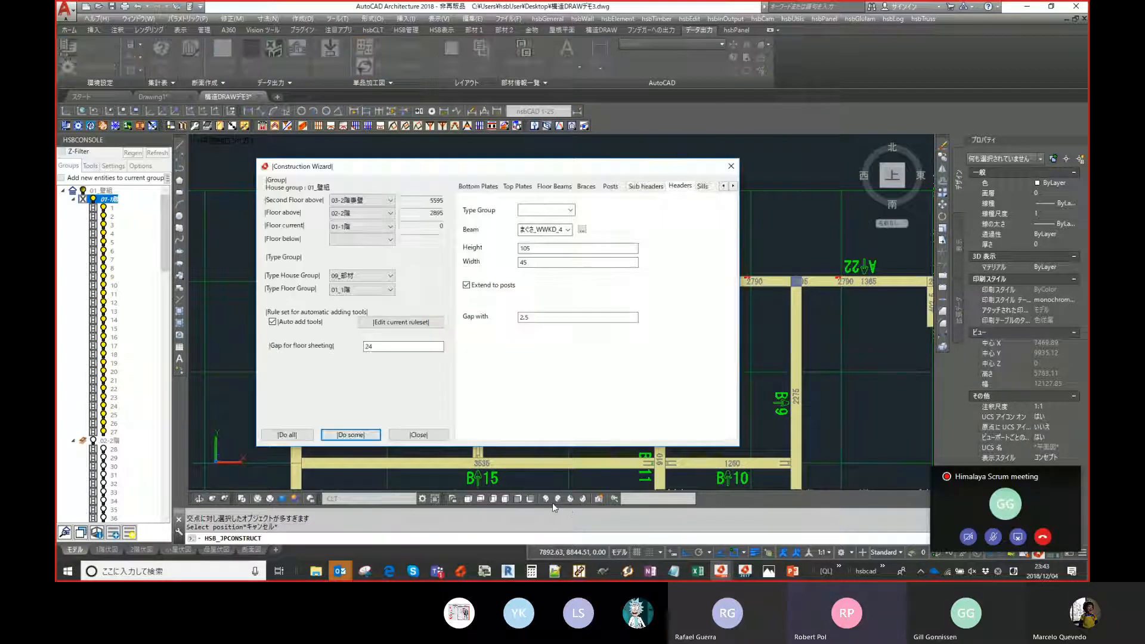
key("Escape")
- Examine the generated wall framing in isometric view, orbiting around the posts and plates
left_click(546, 498)
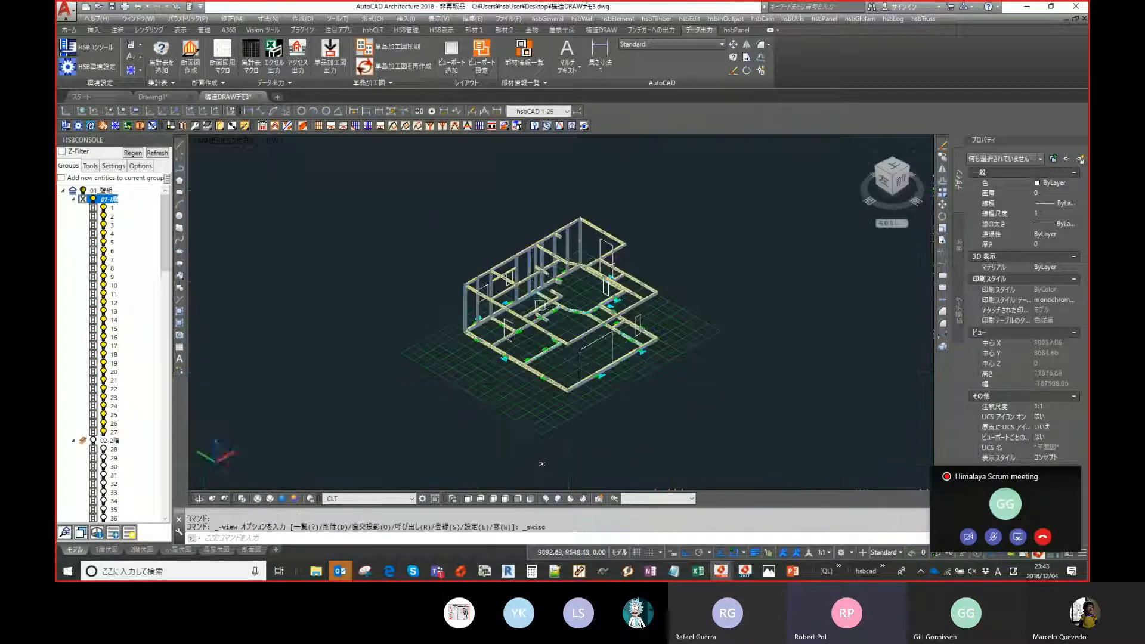
scroll(502, 300, "up", 4)
middle_click_drag(446, 211, 428, 218)
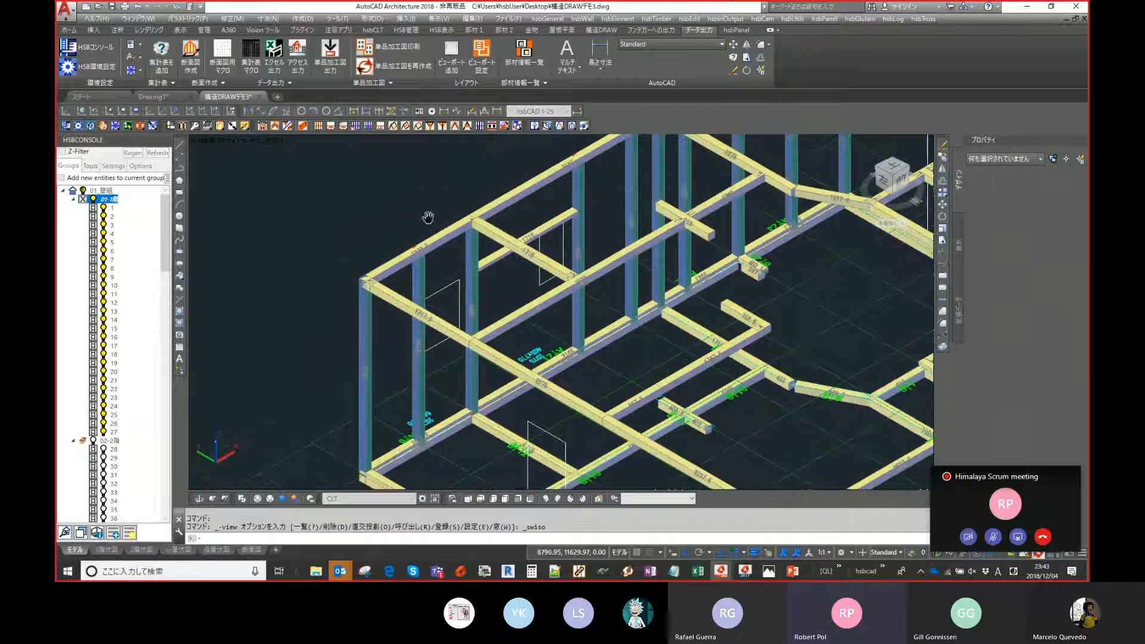
left_click(291, 503)
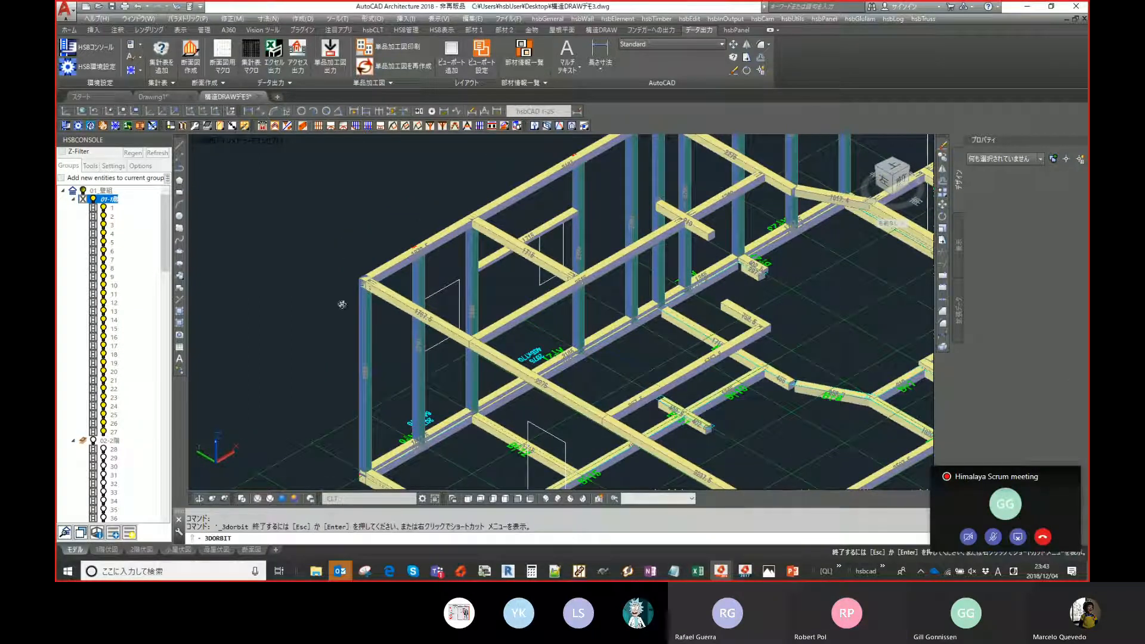
left_click_drag(374, 288, 652, 281)
key("Escape")
middle_click_drag(824, 281, 689, 268)
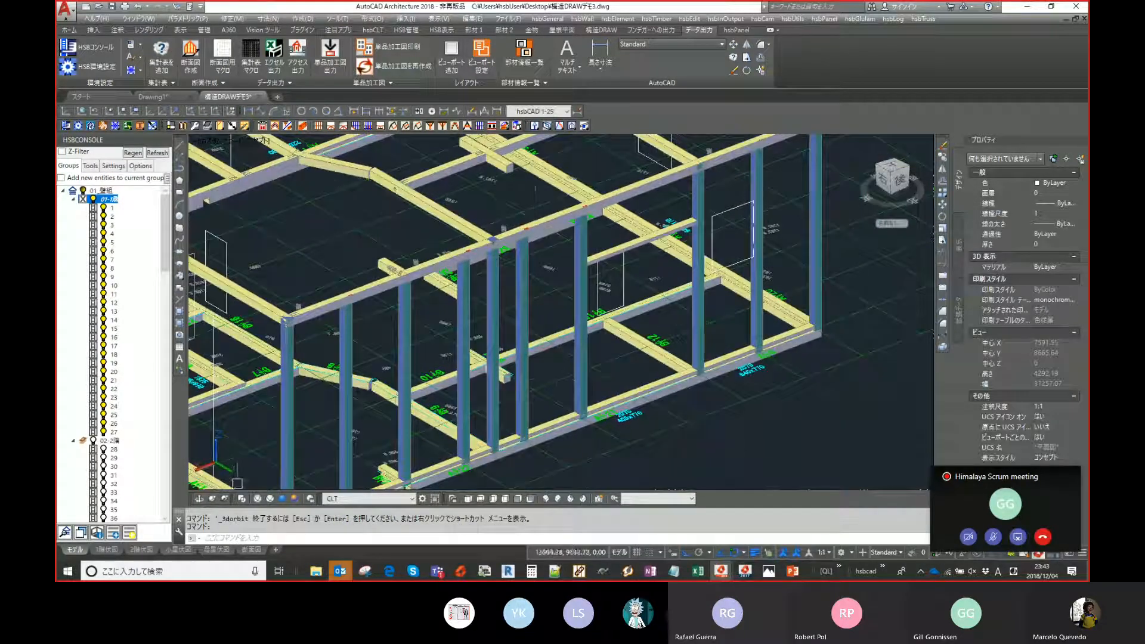
left_click(199, 500)
left_click_drag(542, 170, 593, 178)
key("Escape")
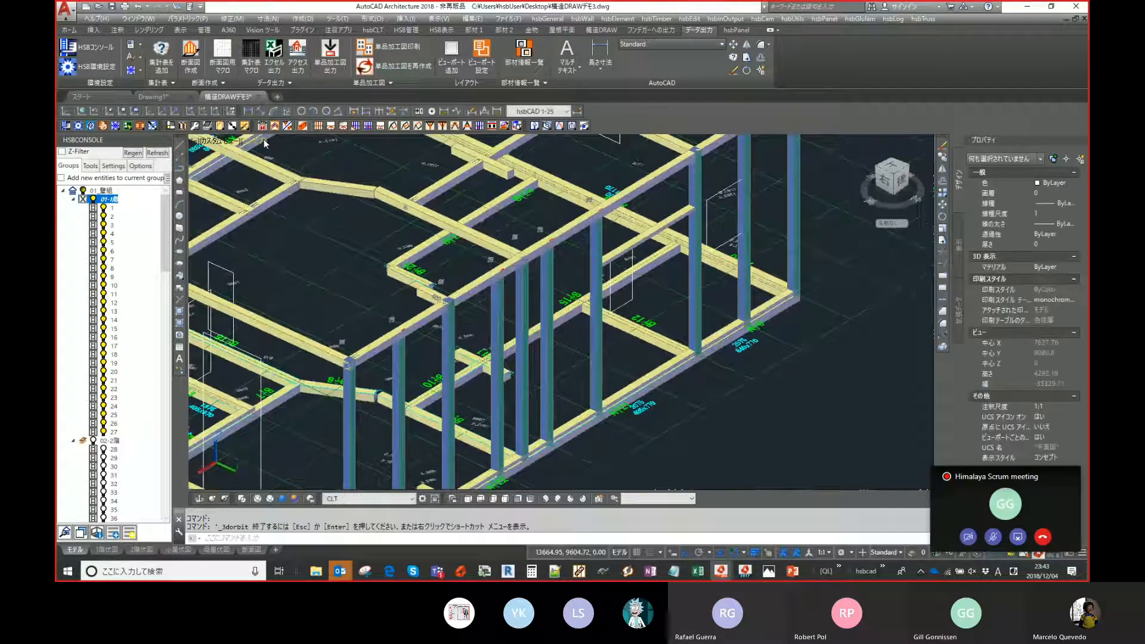
left_click(264, 139)
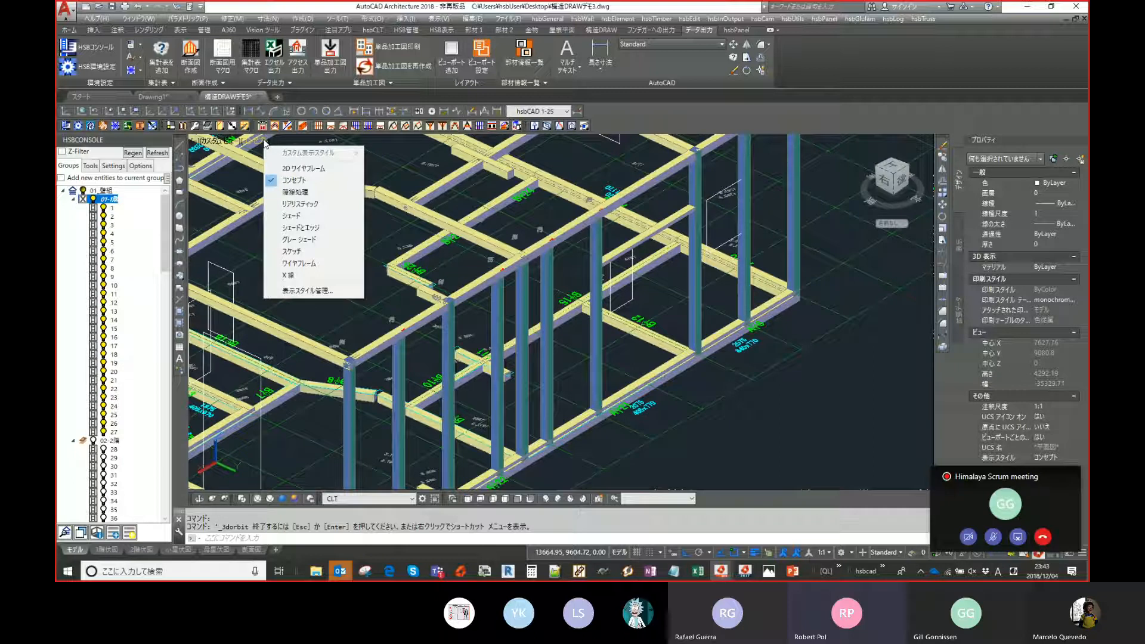
left_click(734, 298)
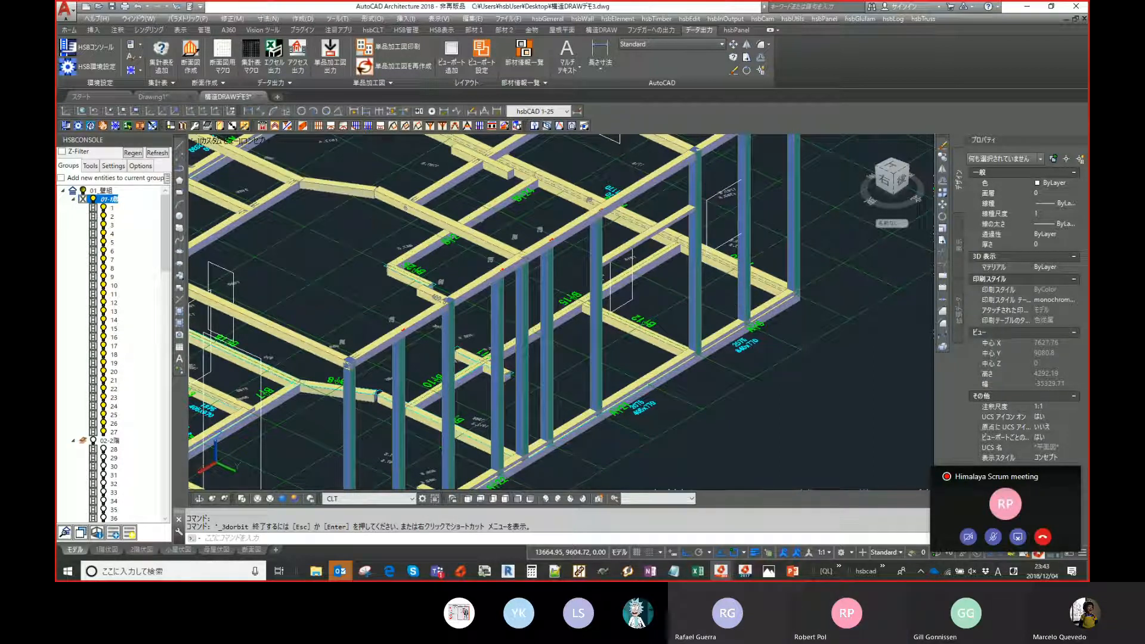
key("Escape")
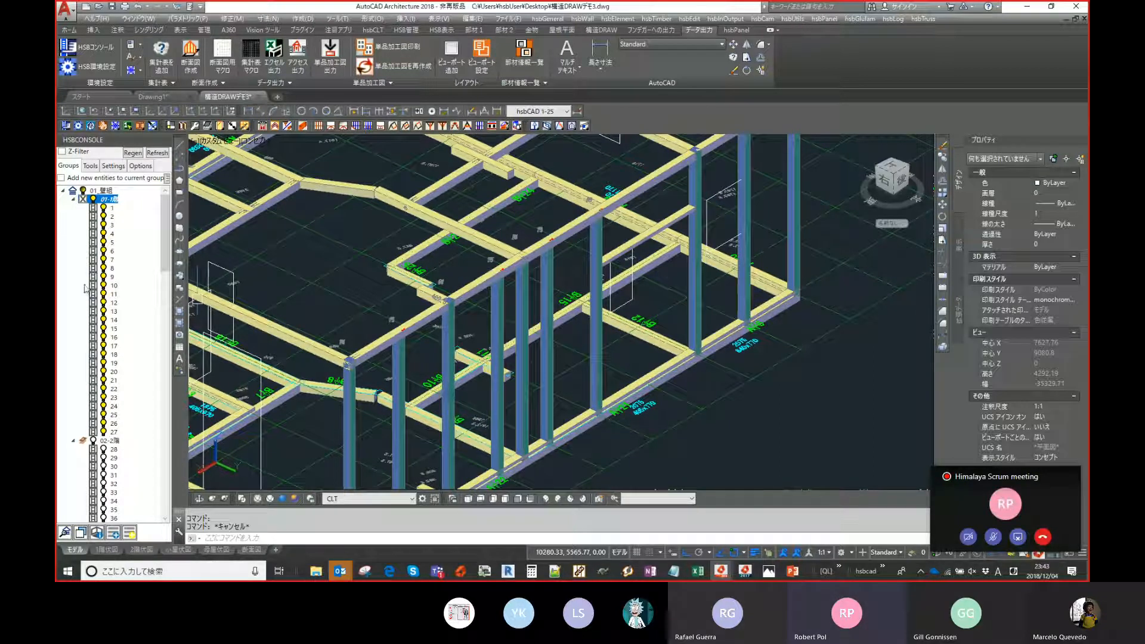
left_click(303, 126)
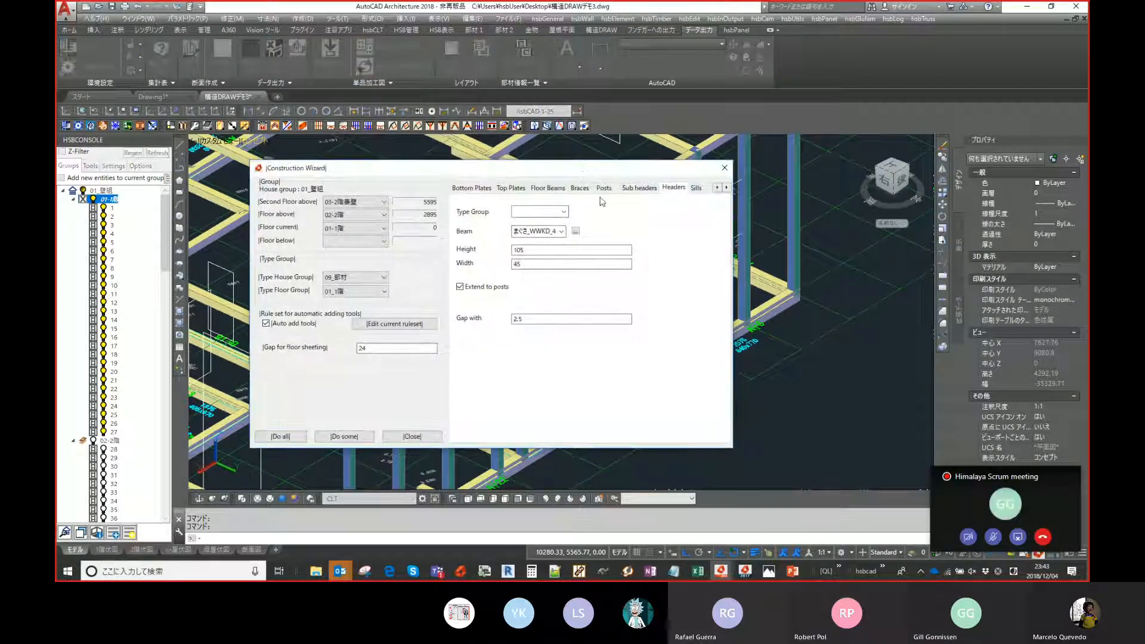
left_click(335, 439)
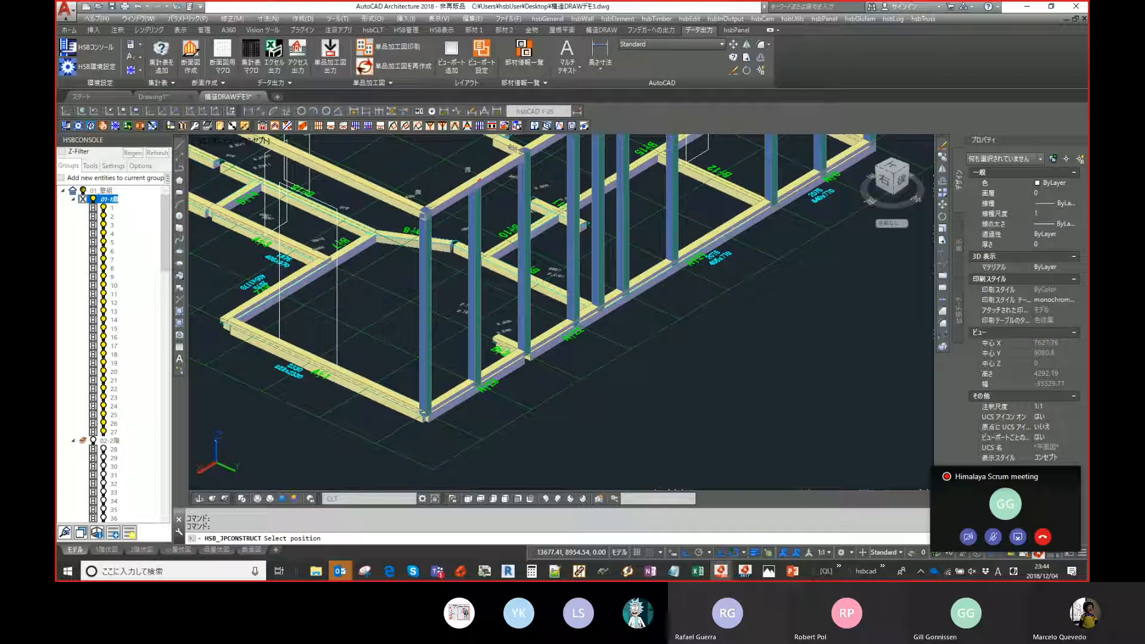
scroll(388, 278, "down", 2)
middle_click_drag(389, 278, 352, 369)
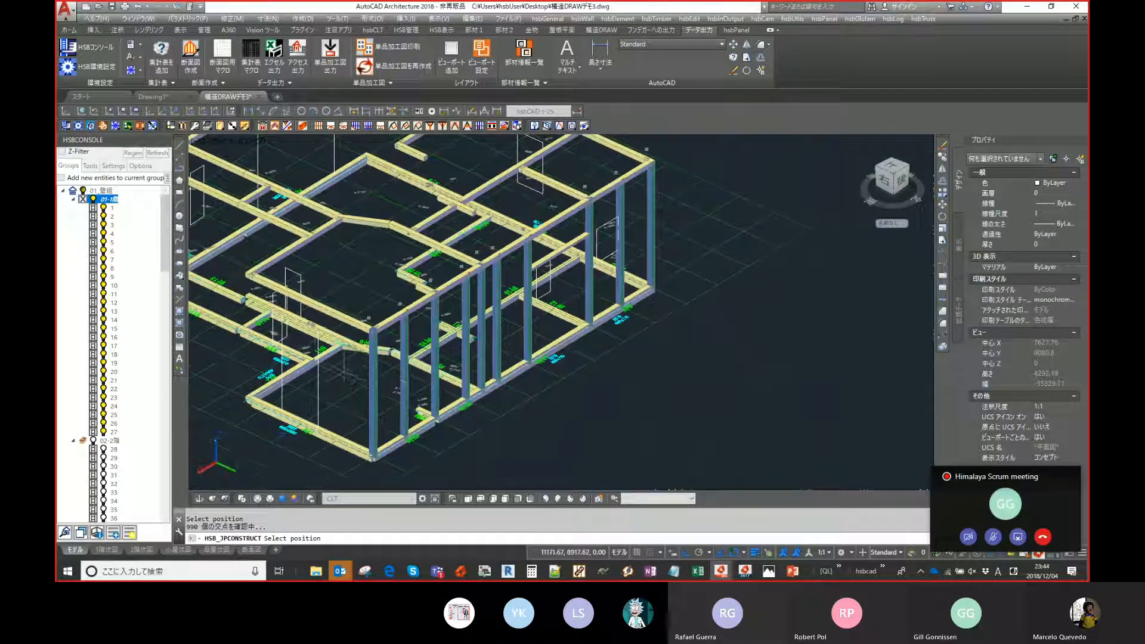
scroll(425, 312, "up", 2)
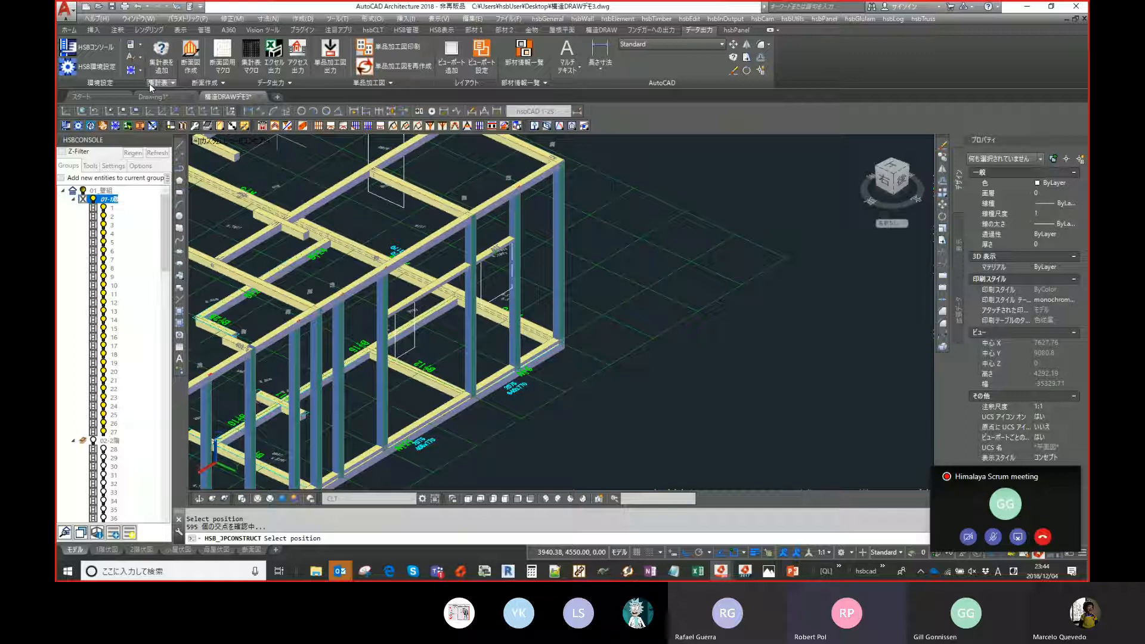
left_click(292, 128)
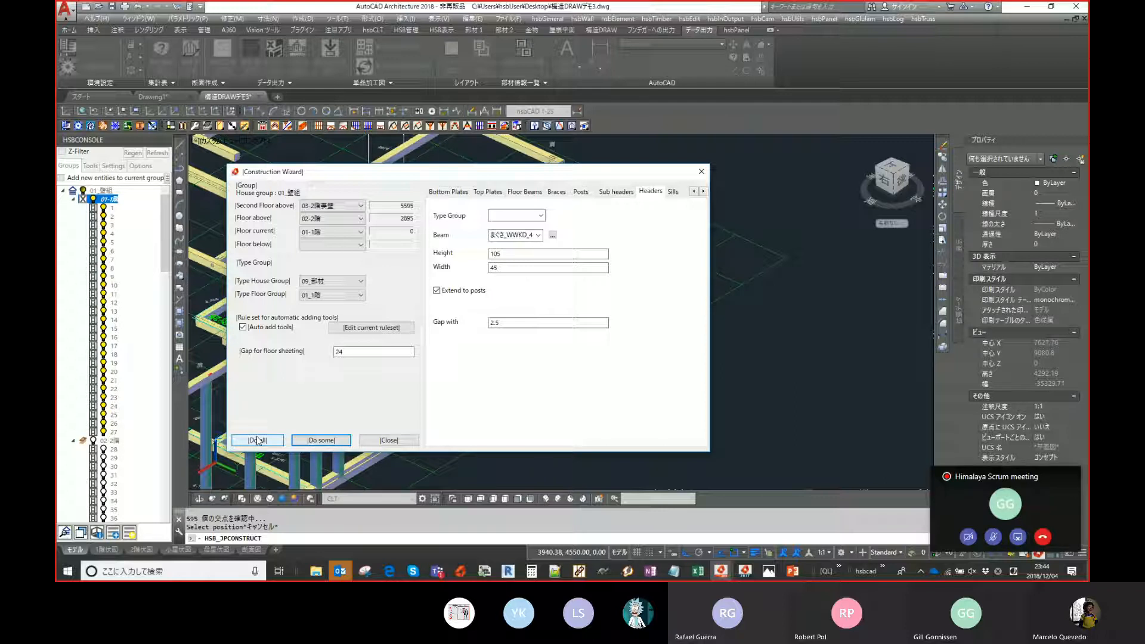
left_click_drag(540, 176, 803, 177)
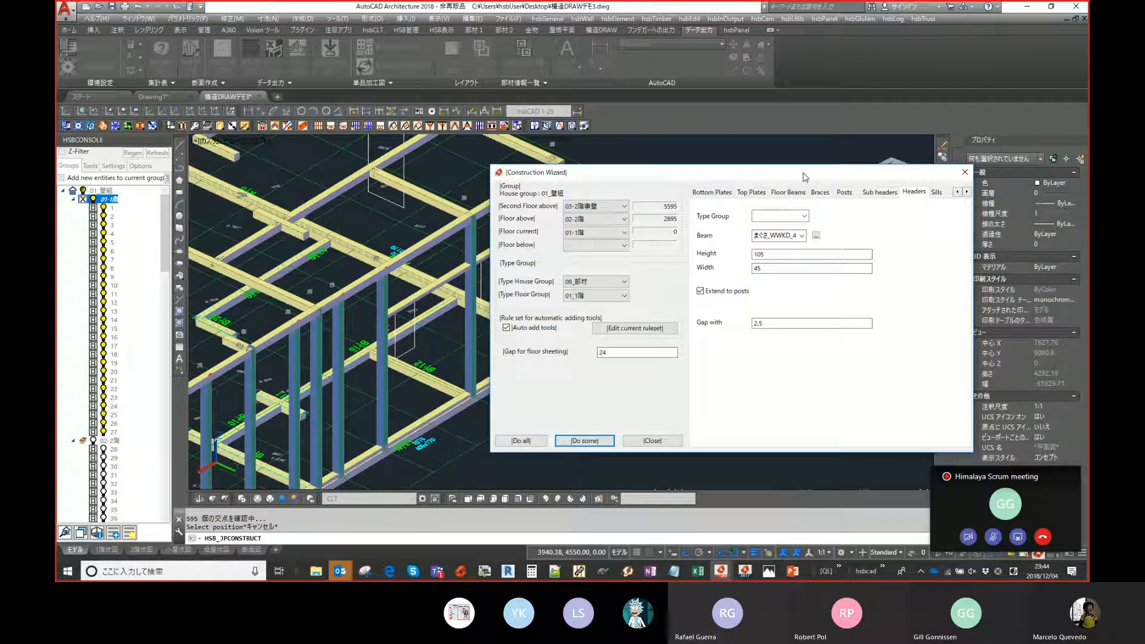
left_click_drag(804, 177, 775, 178)
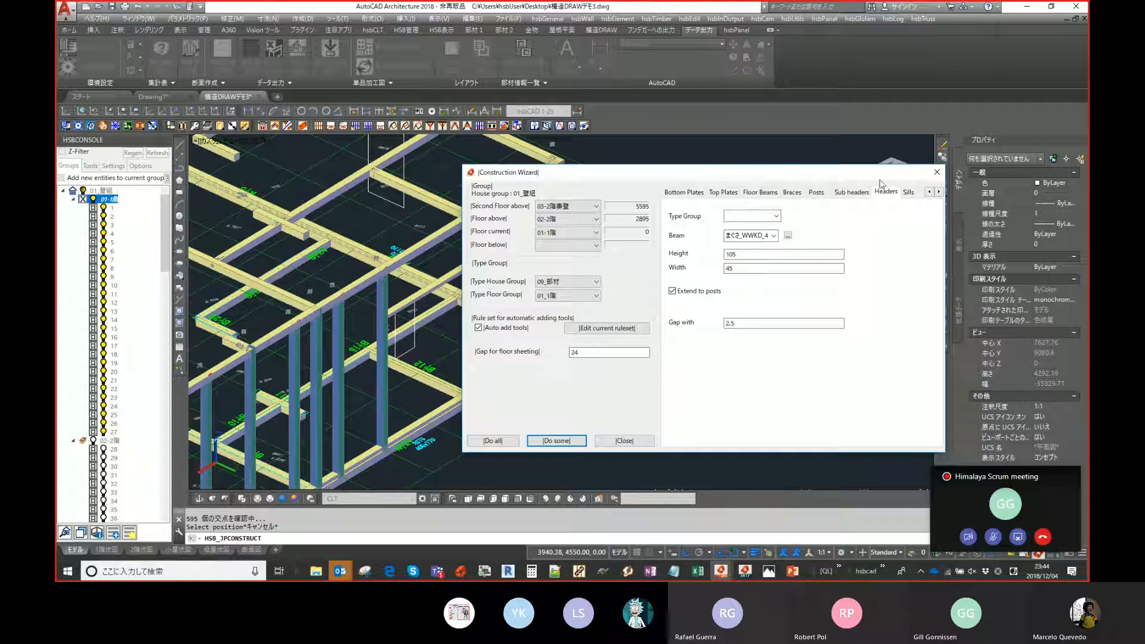
left_click(936, 172)
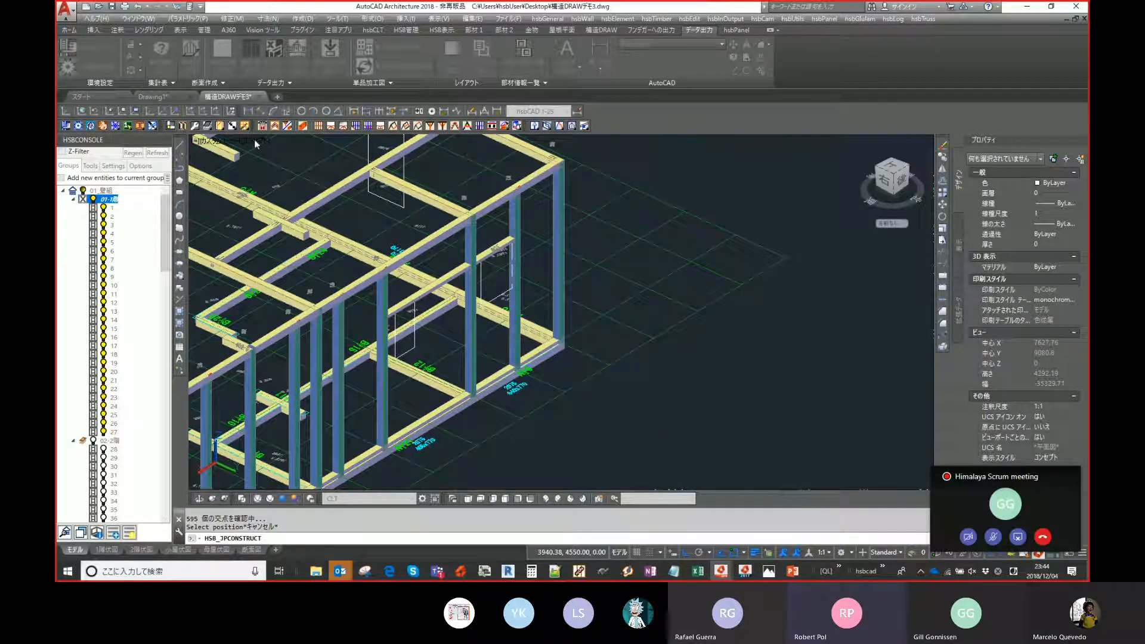
- Switch the viewport's visual style to 2D Wireframe
left_click(936, 175)
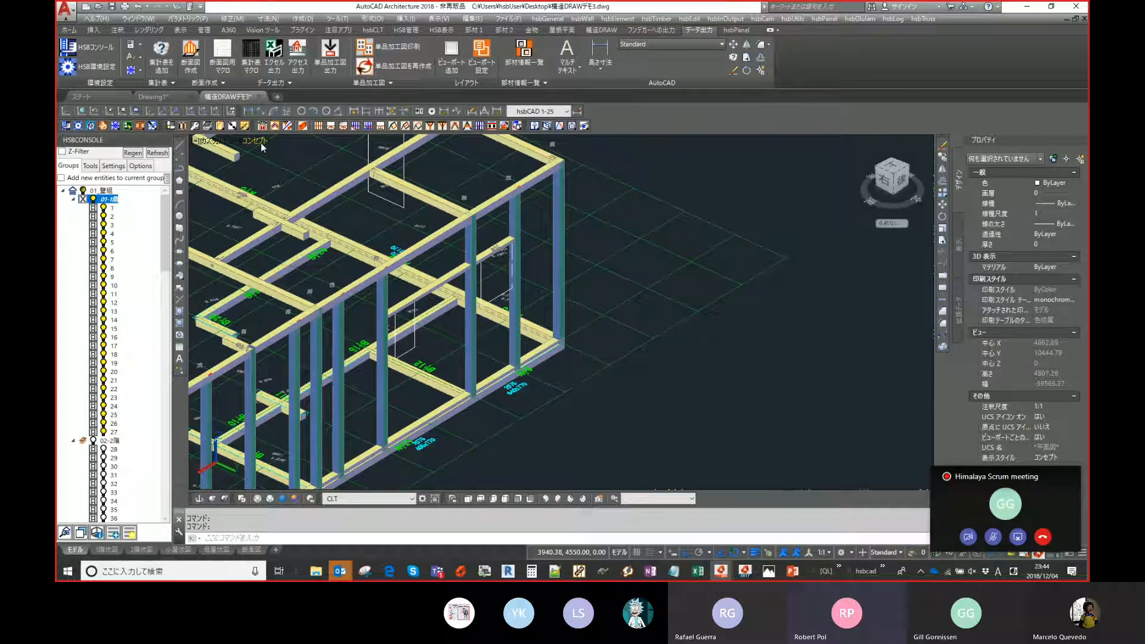
left_click(260, 142)
left_click(301, 168)
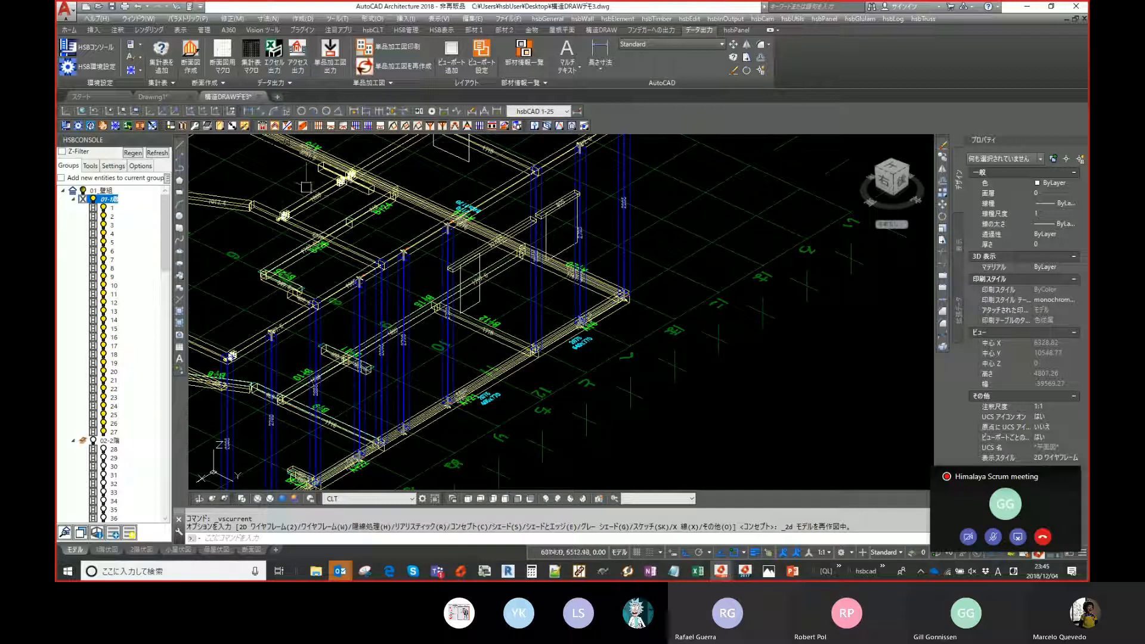
- Reopen the Construction Wizard on the Sills tab, run Do all and pick a position on the wall plates near A6
left_click(289, 126)
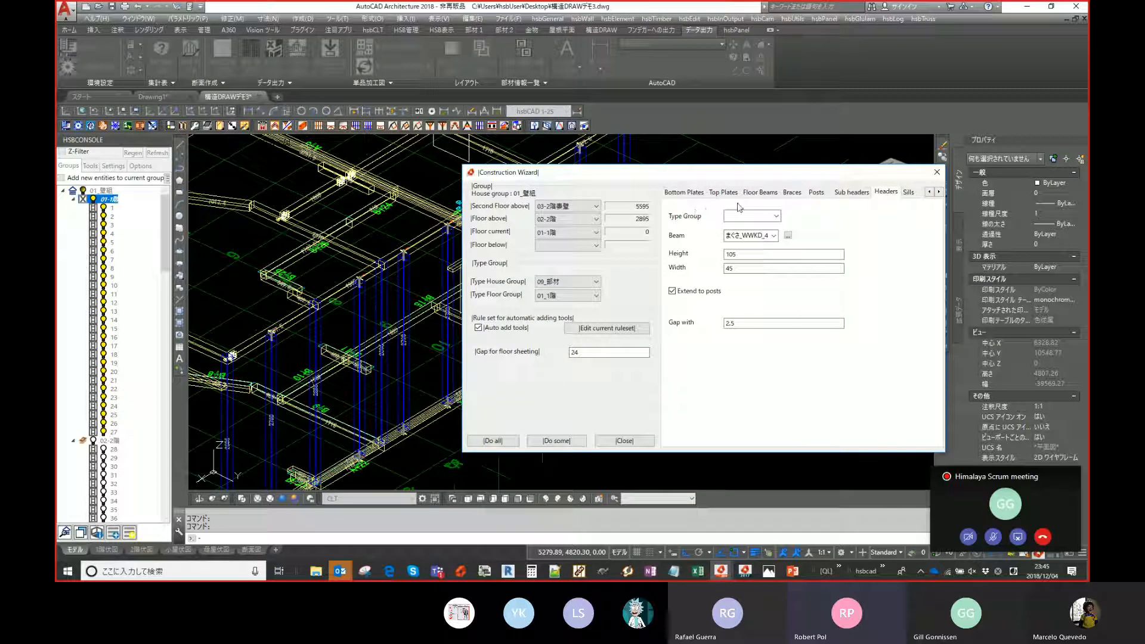
left_click(907, 192)
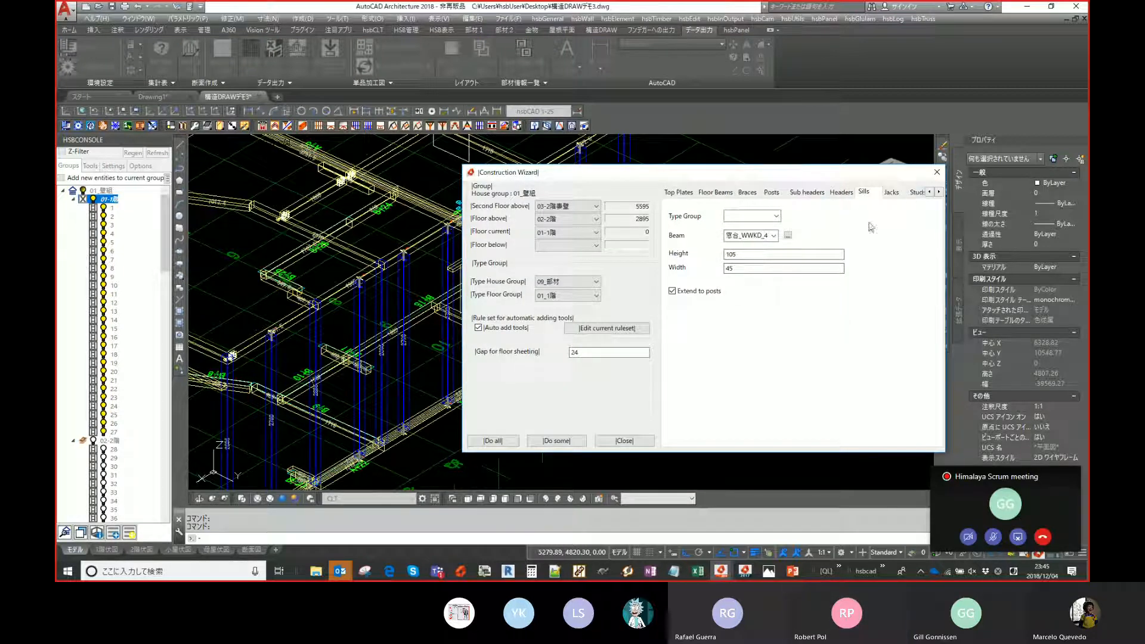
left_click(507, 442)
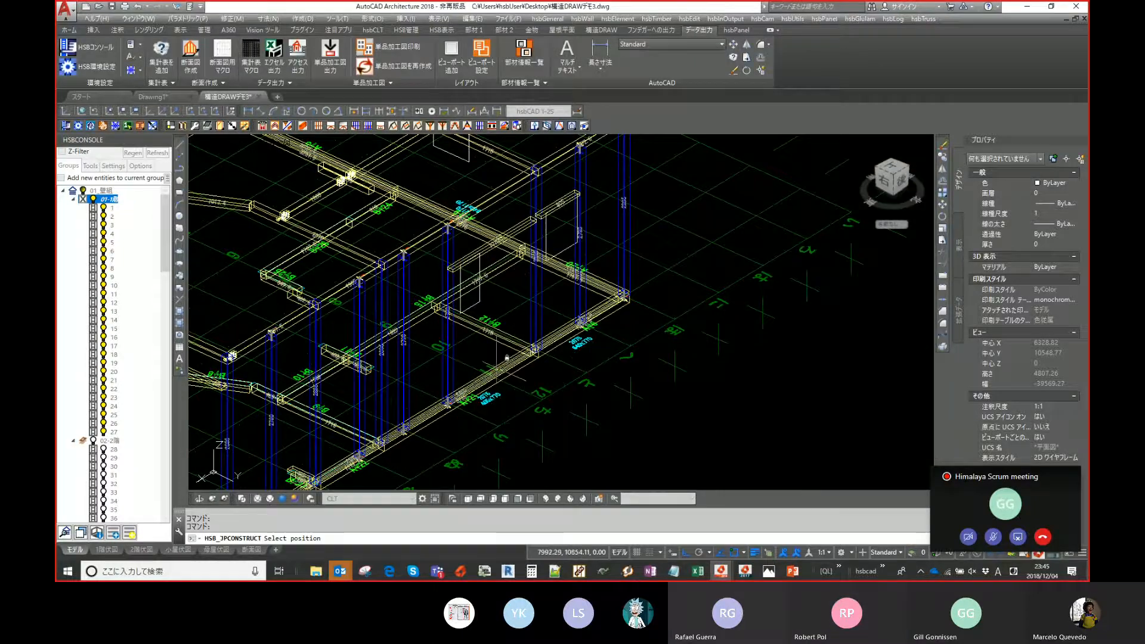
scroll(495, 364, "up", 5)
scroll(504, 355, "up", 1)
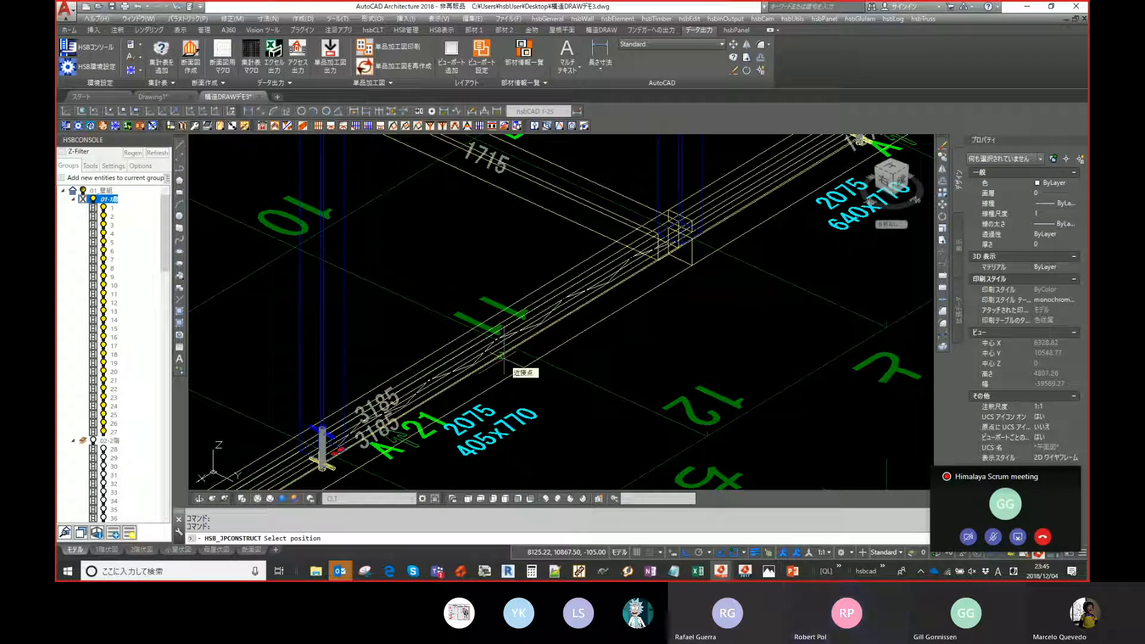
scroll(509, 360, "down", 3)
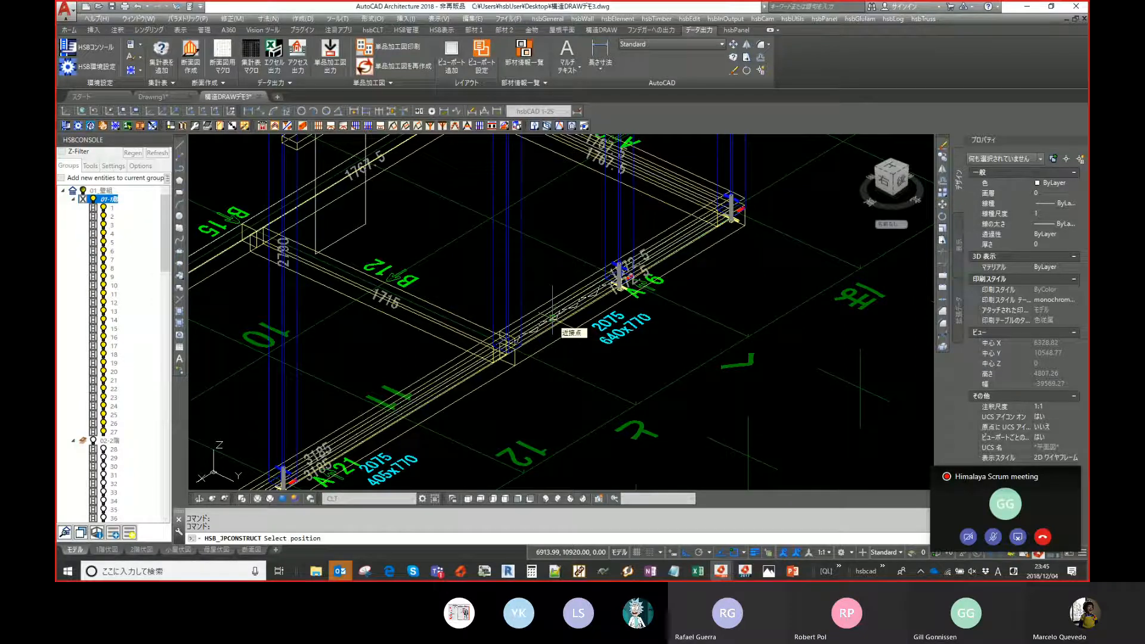
scroll(553, 316, "down", 2)
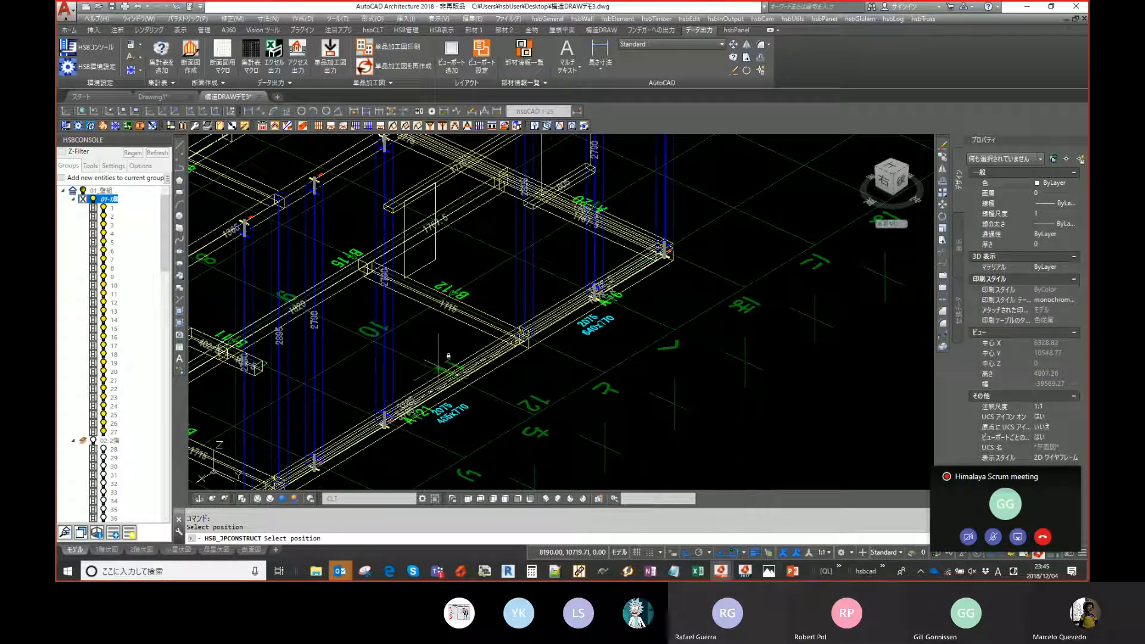
middle_click_drag(517, 285, 501, 339)
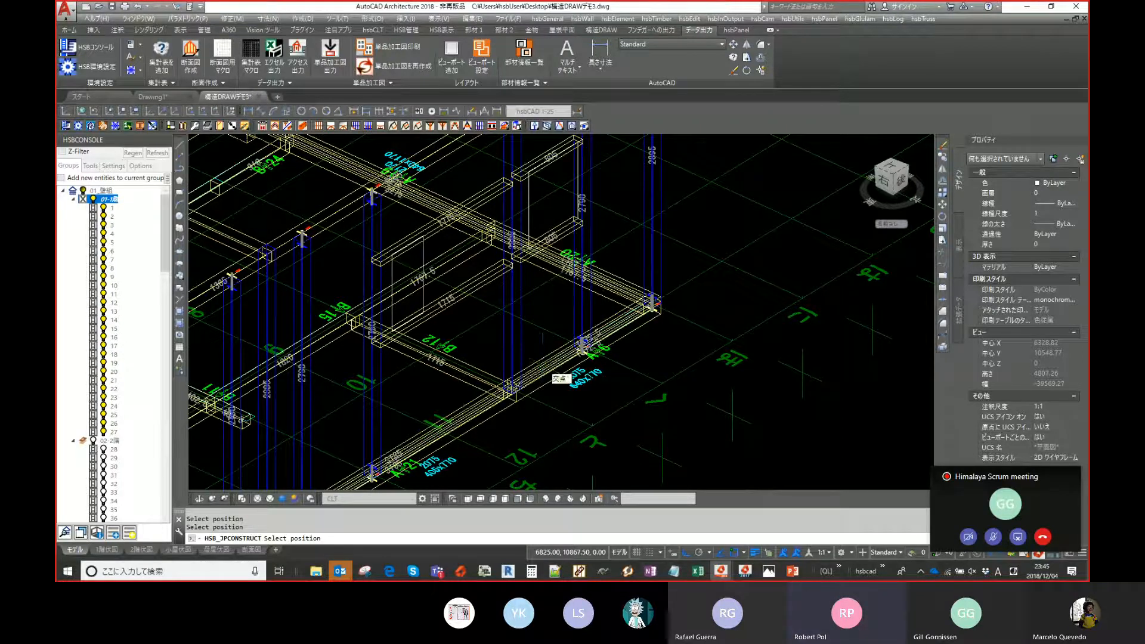
scroll(542, 365, "down", 2)
middle_click_drag(542, 361, 626, 277)
middle_click_drag(543, 263, 468, 362)
mouse_move(546, 292)
middle_mouse_down()
mouse_move(530, 299)
mouse_move(543, 282)
middle_mouse_up()
scroll(543, 282, "up", 2)
scroll(543, 282, "down", 2)
left_click(543, 283)
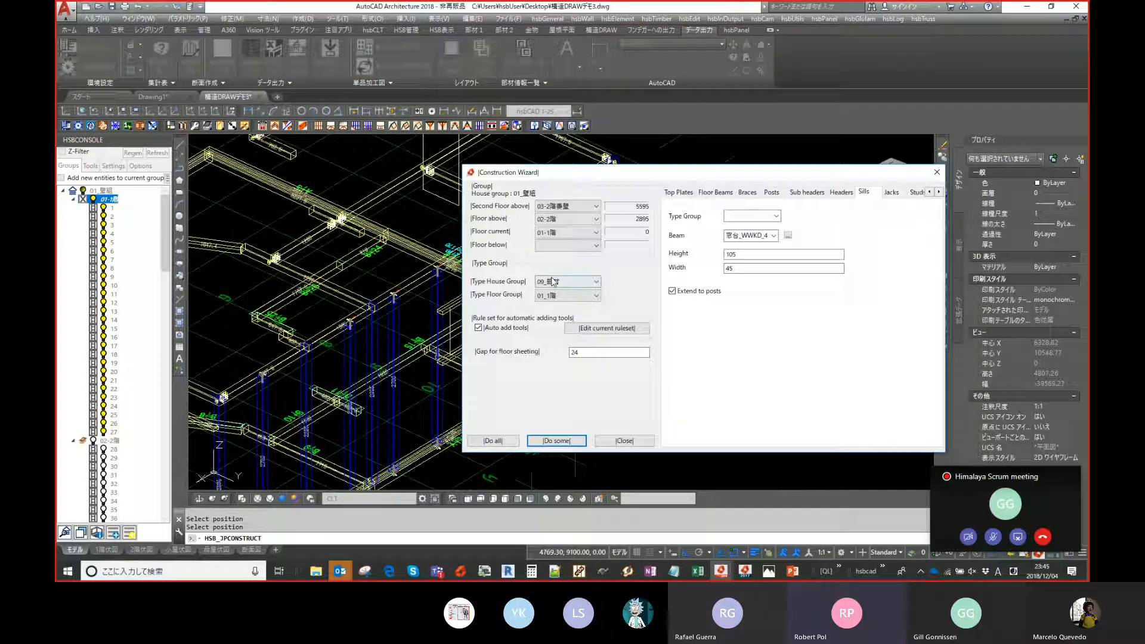
- Browse the Construction Wizard's tabs to the Braces settings and run Do some
mouse_move(860, 177)
left_mouse_down()
mouse_move(860, 391)
mouse_move(914, 362)
mouse_move(911, 302)
left_mouse_up()
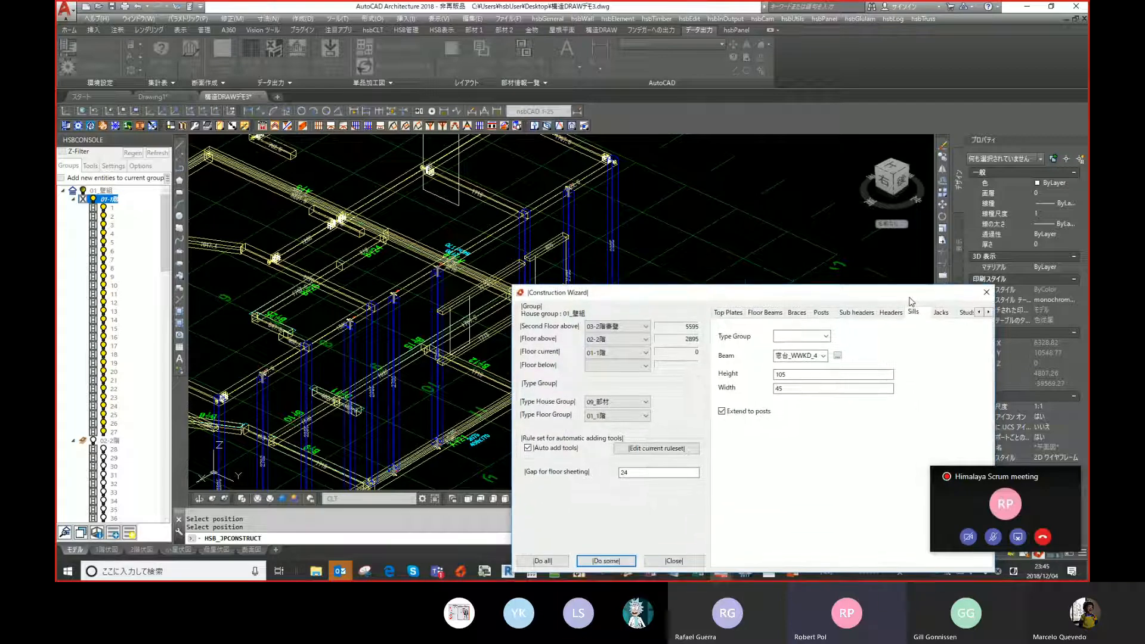
left_click(941, 312)
left_click(979, 312)
left_click(988, 312)
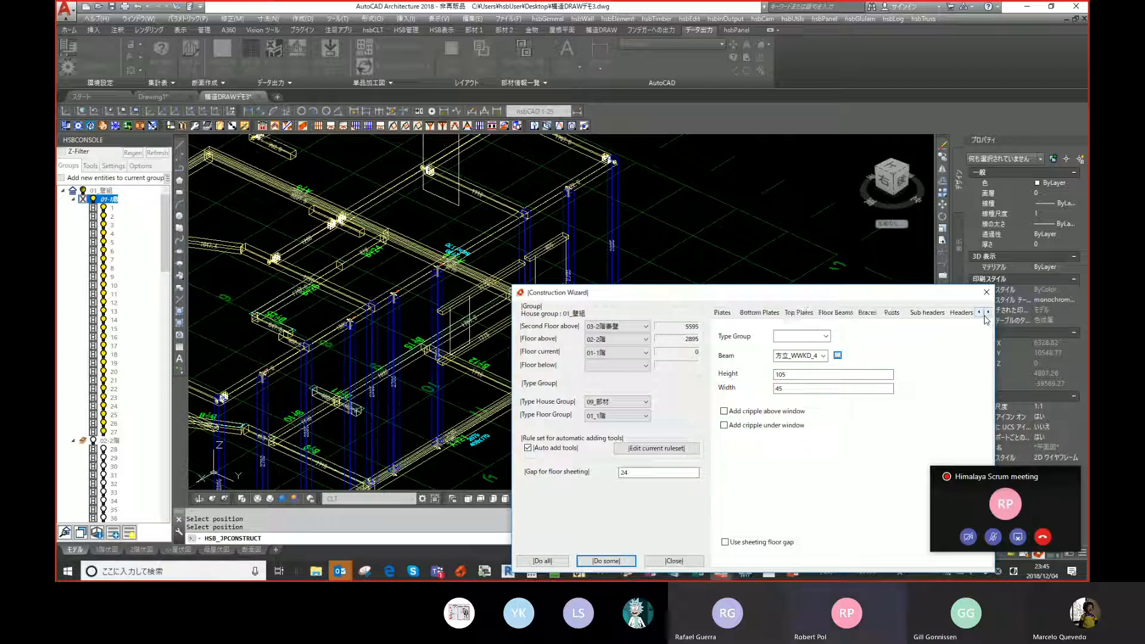
left_click(988, 312)
left_click(988, 312)
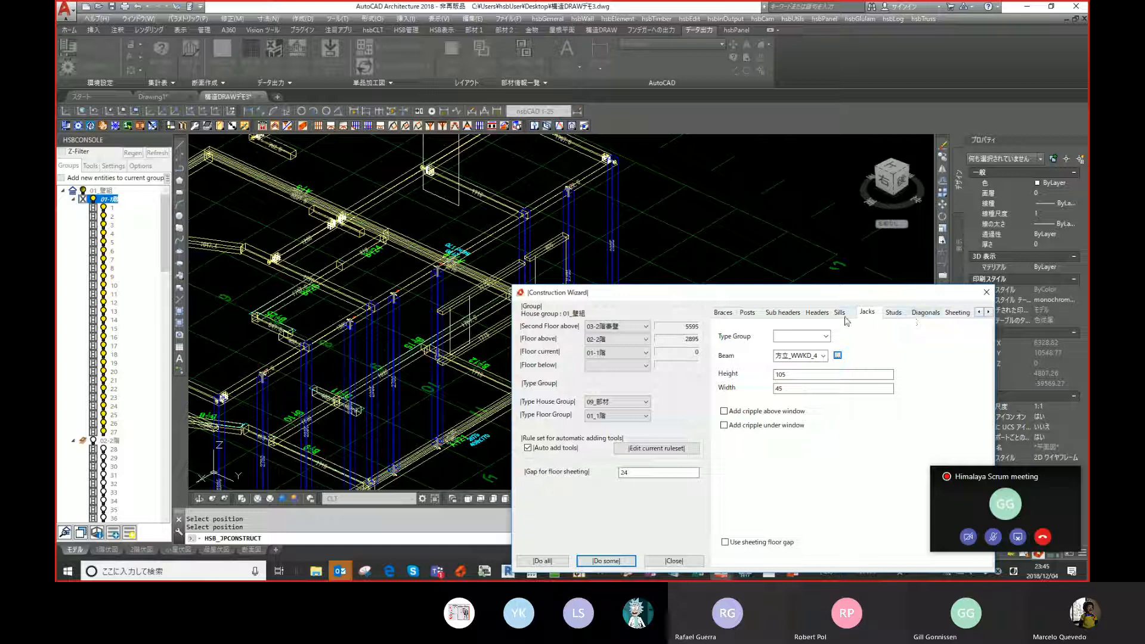
left_click(979, 312)
left_click(979, 312)
left_click(979, 312)
left_click(979, 312)
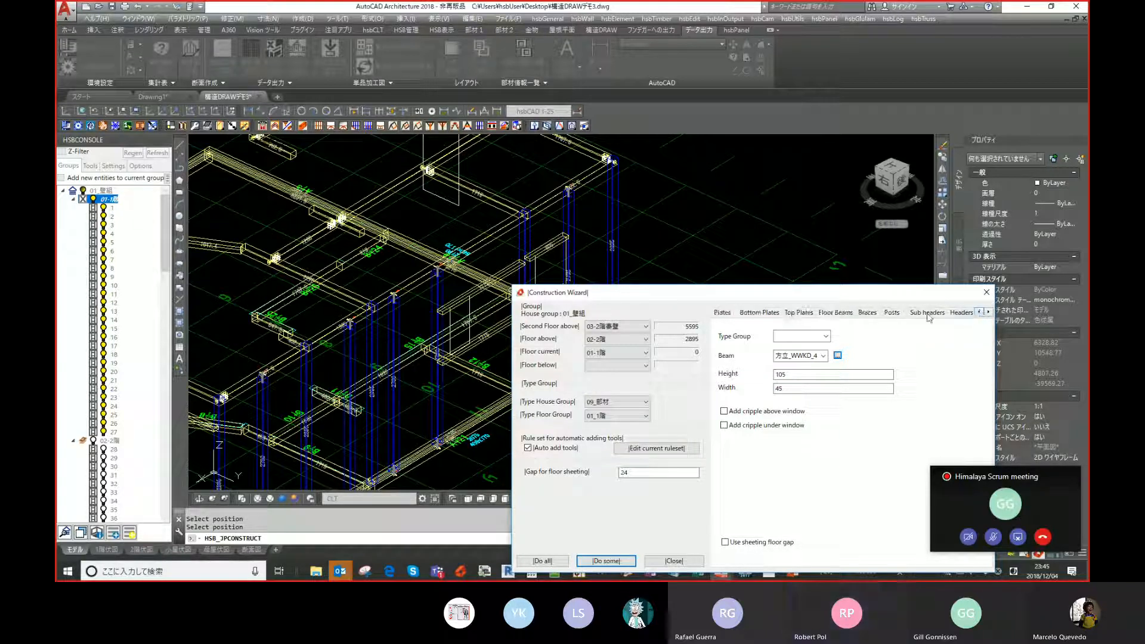
left_click(867, 312)
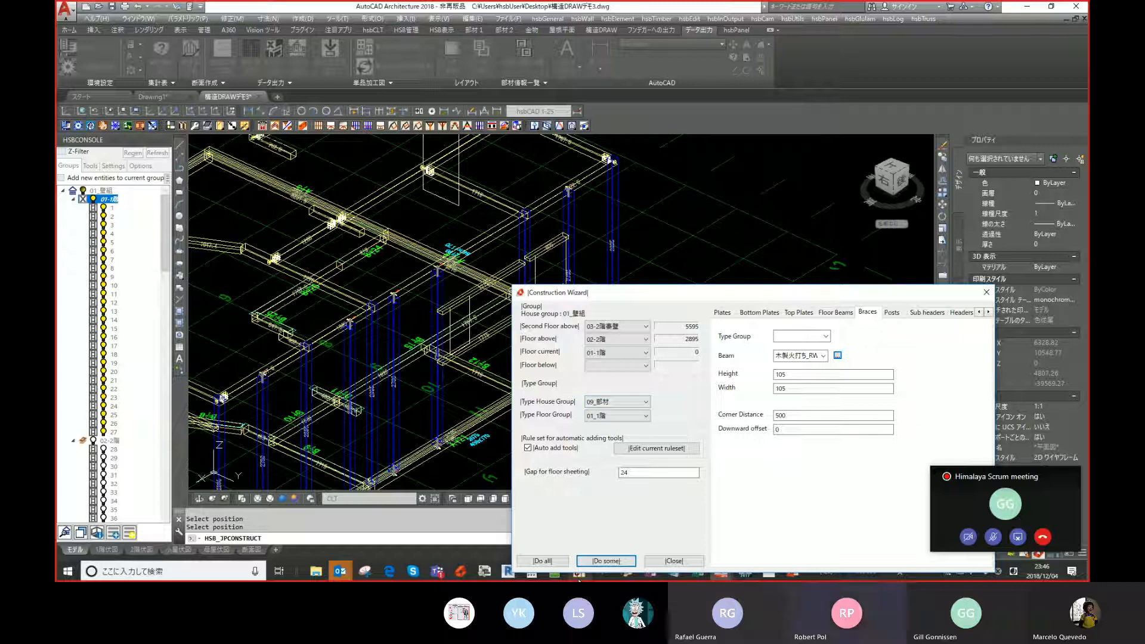
left_click(599, 561)
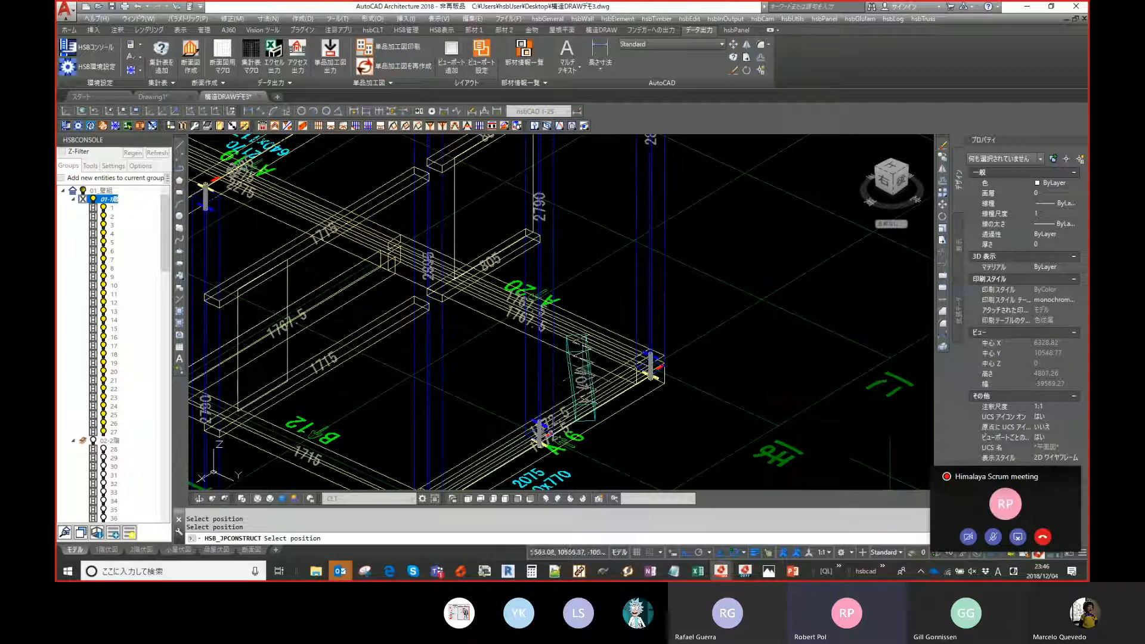
- Examine the braces and plates around the floor's walls and corners in the wireframe view
scroll(582, 358, "down", 5)
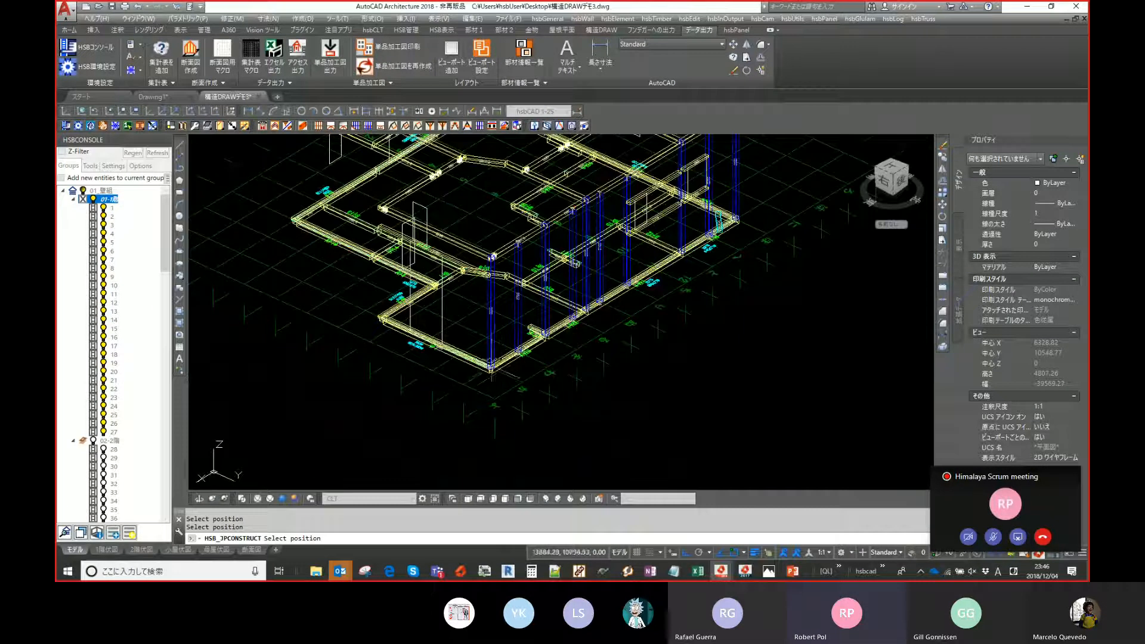
scroll(494, 358, "up", 5)
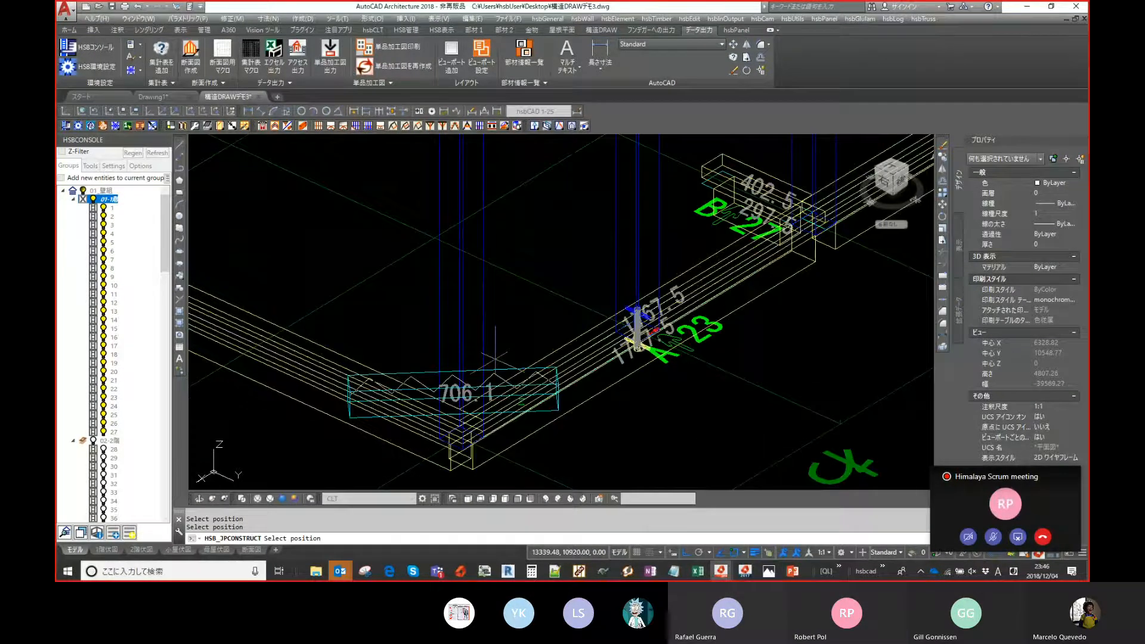
scroll(495, 358, "down", 3)
scroll(372, 319, "up", 2)
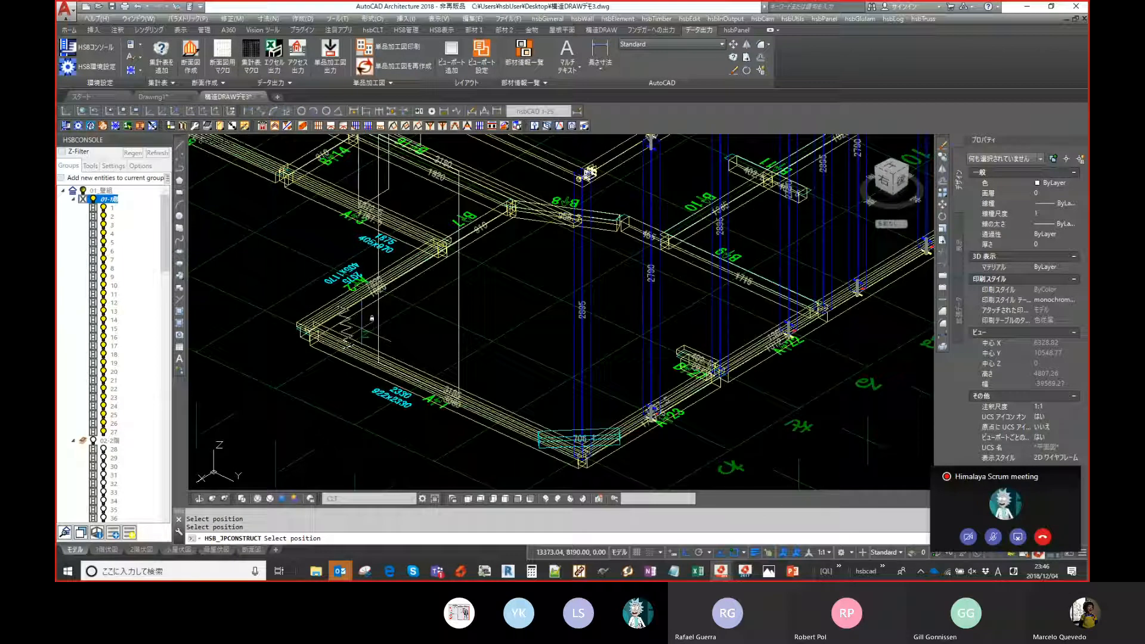
scroll(372, 319, "down", 2)
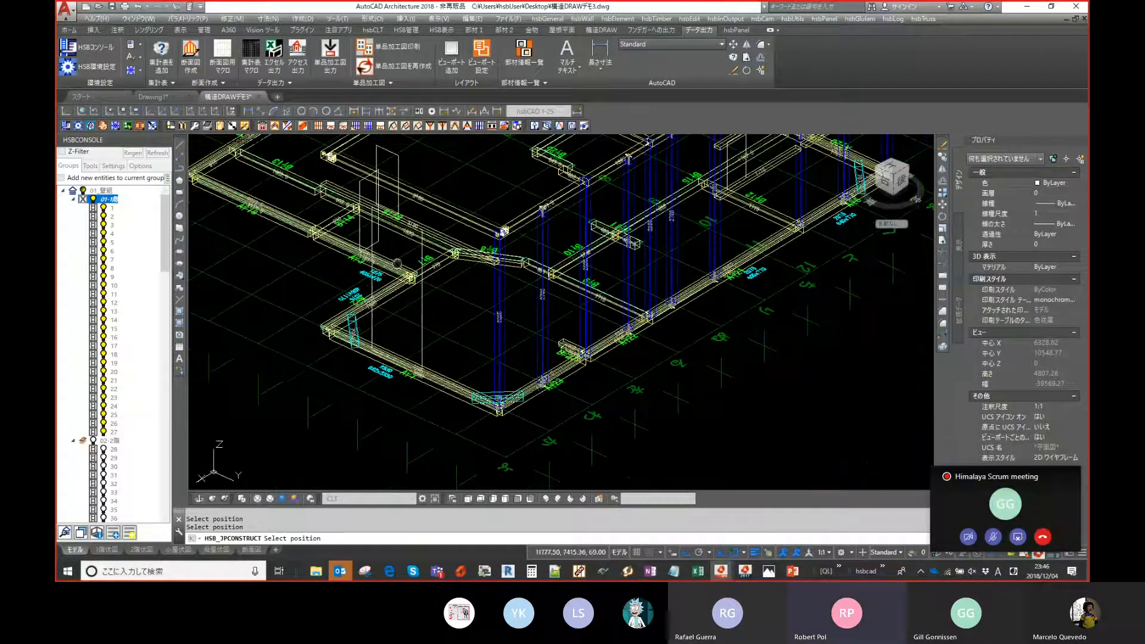
middle_click_drag(397, 263, 453, 323)
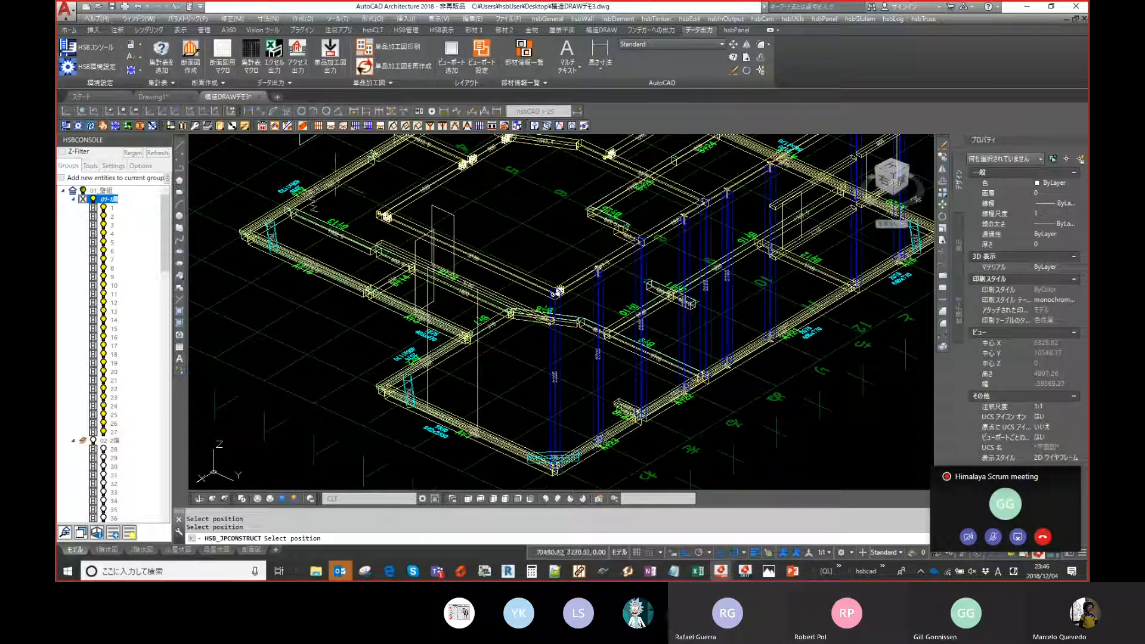
scroll(605, 170, "up", 3)
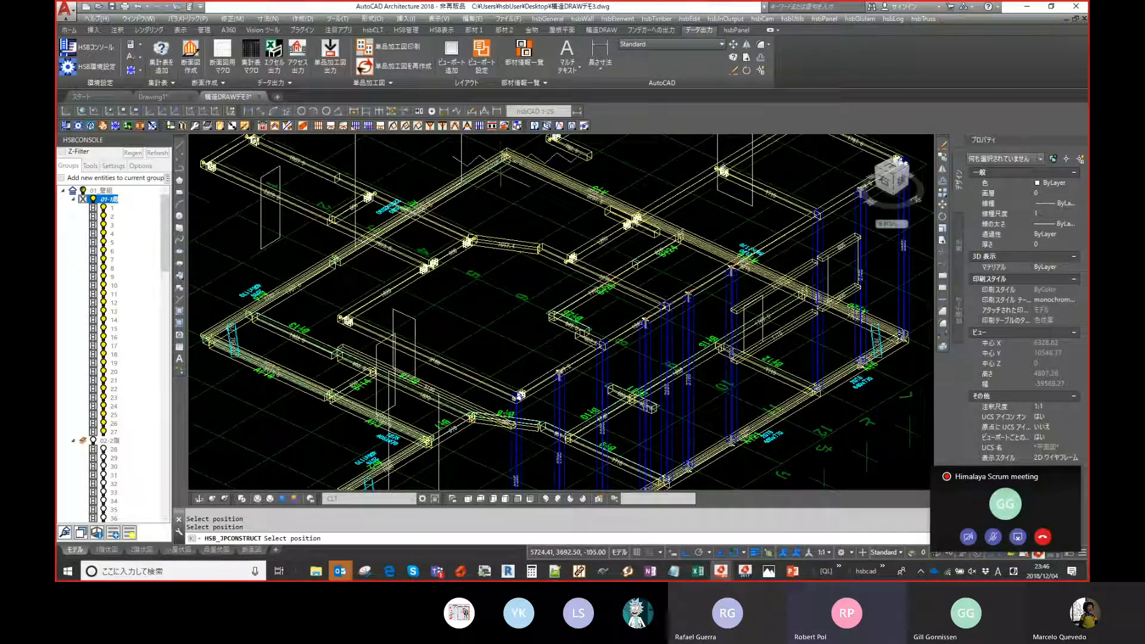
scroll(473, 318, "up", 5)
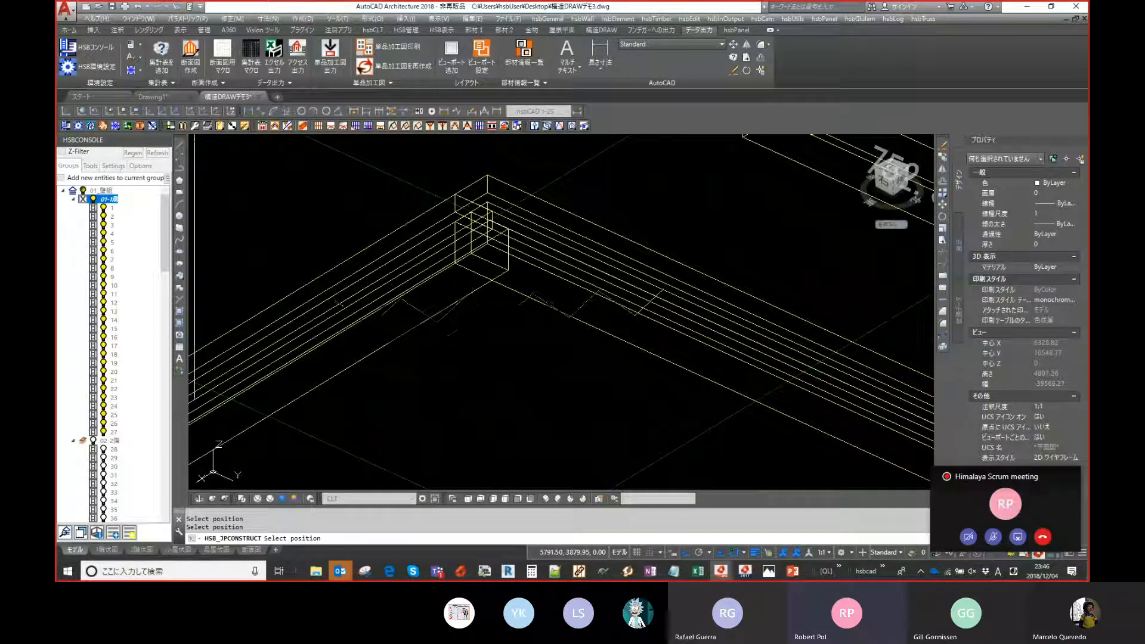
scroll(474, 321, "down", 5)
scroll(474, 320, "down", 5)
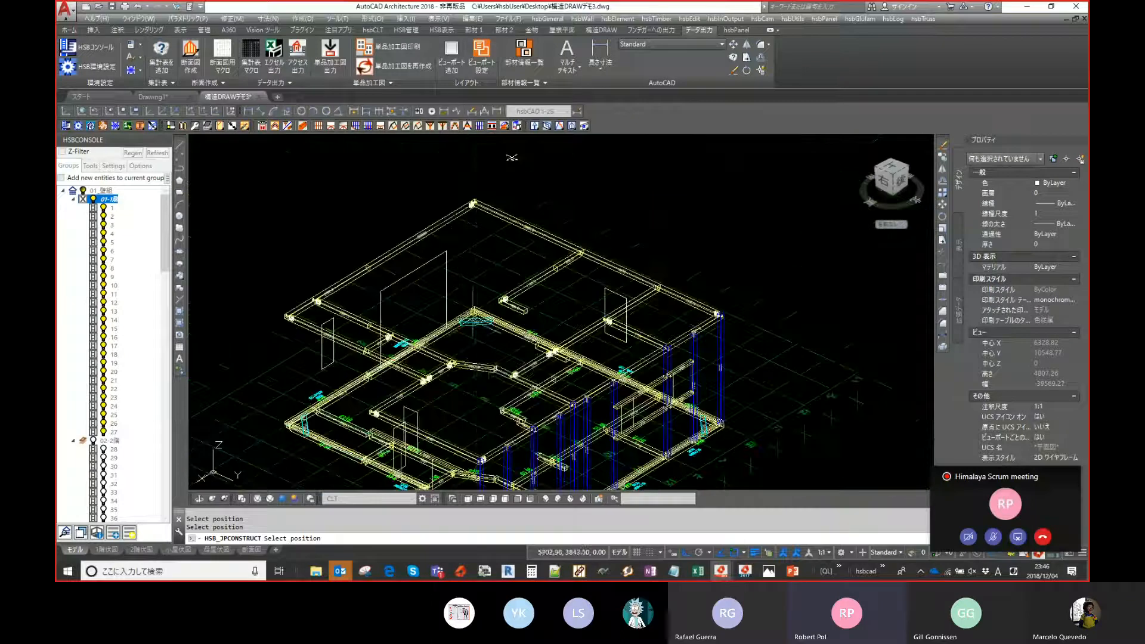
scroll(479, 372, "up", 1)
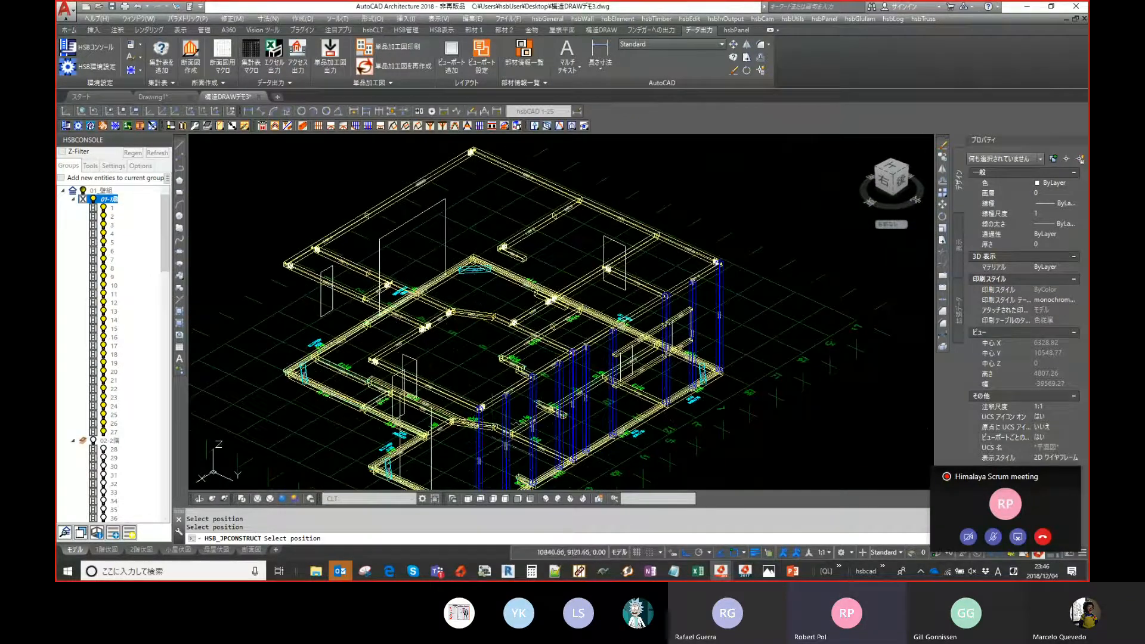
scroll(479, 373, "up", 6)
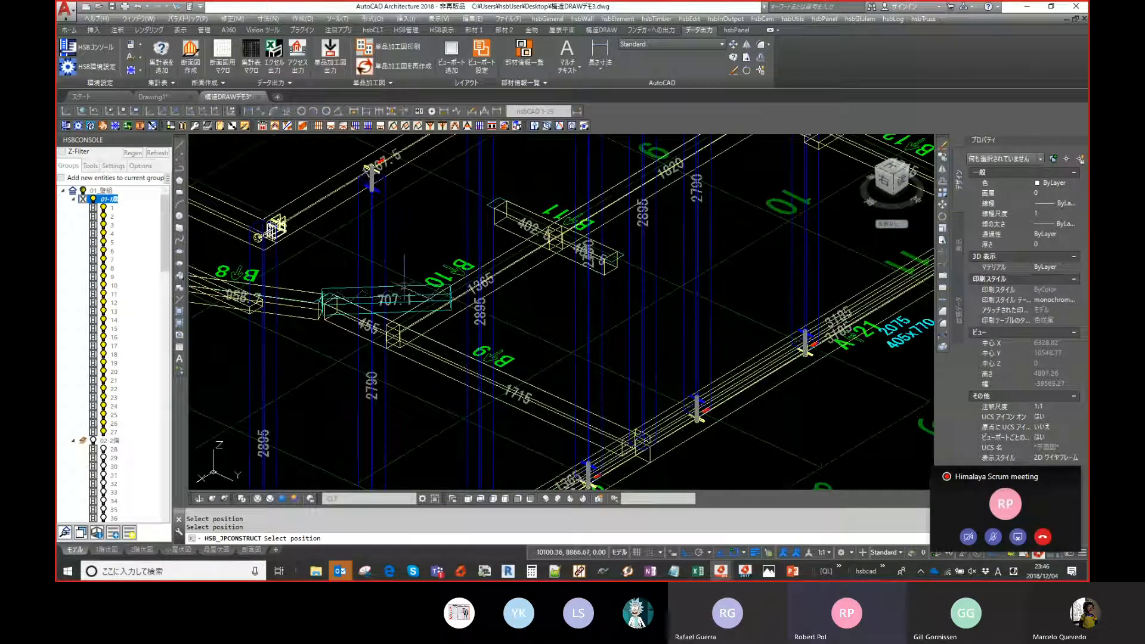
scroll(529, 331, "down", 4)
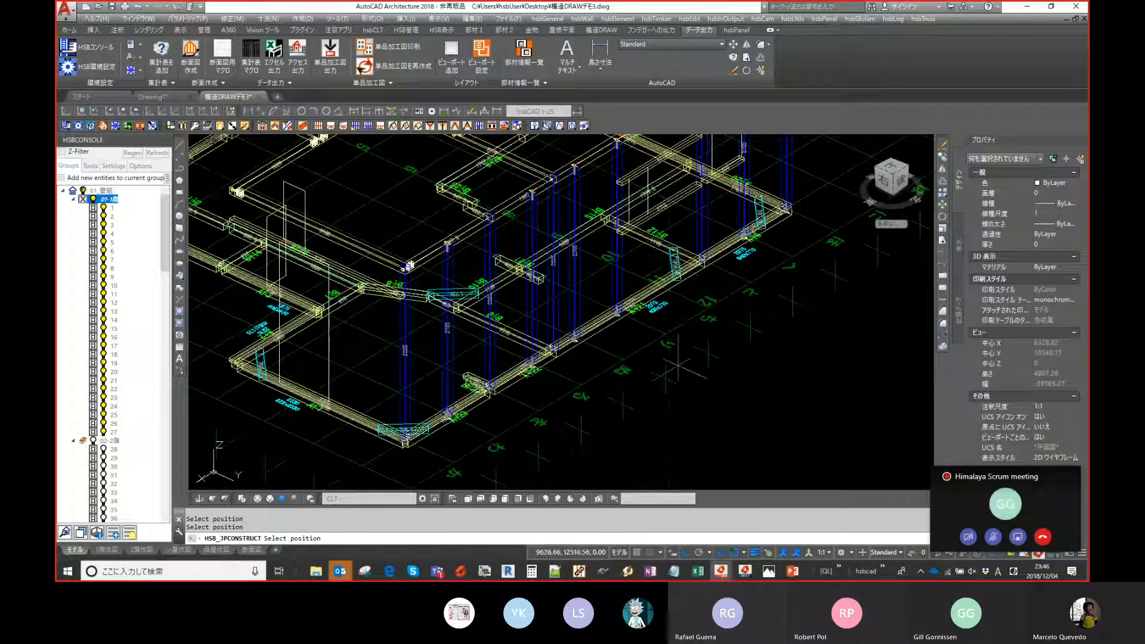
scroll(555, 325, "up", 4)
scroll(518, 376, "down", 2)
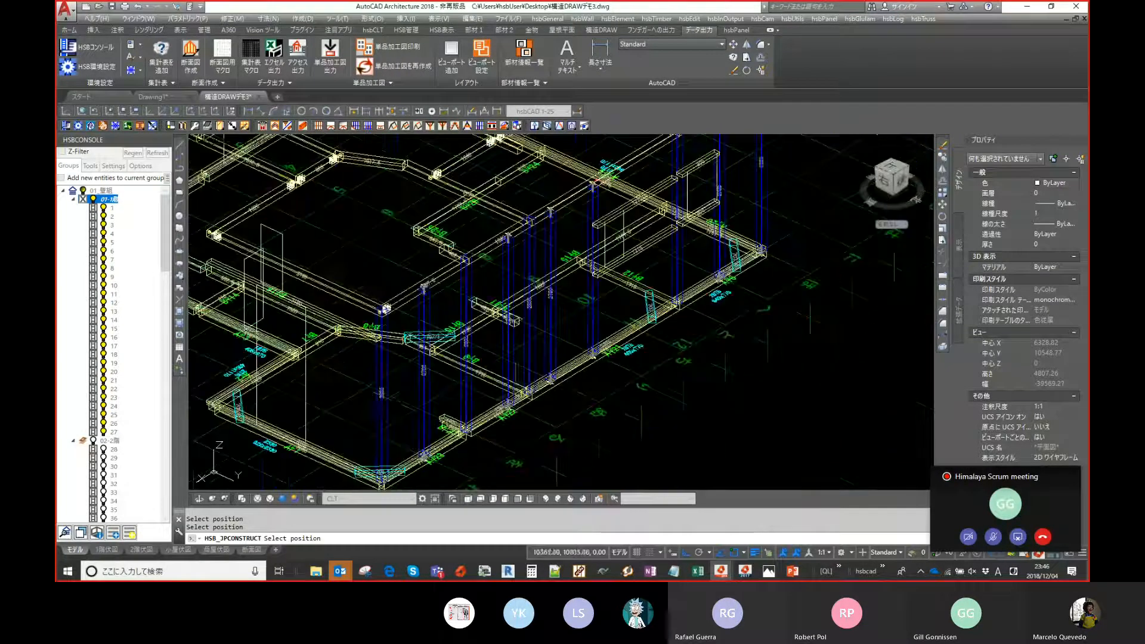
middle_click_drag(377, 397, 421, 382)
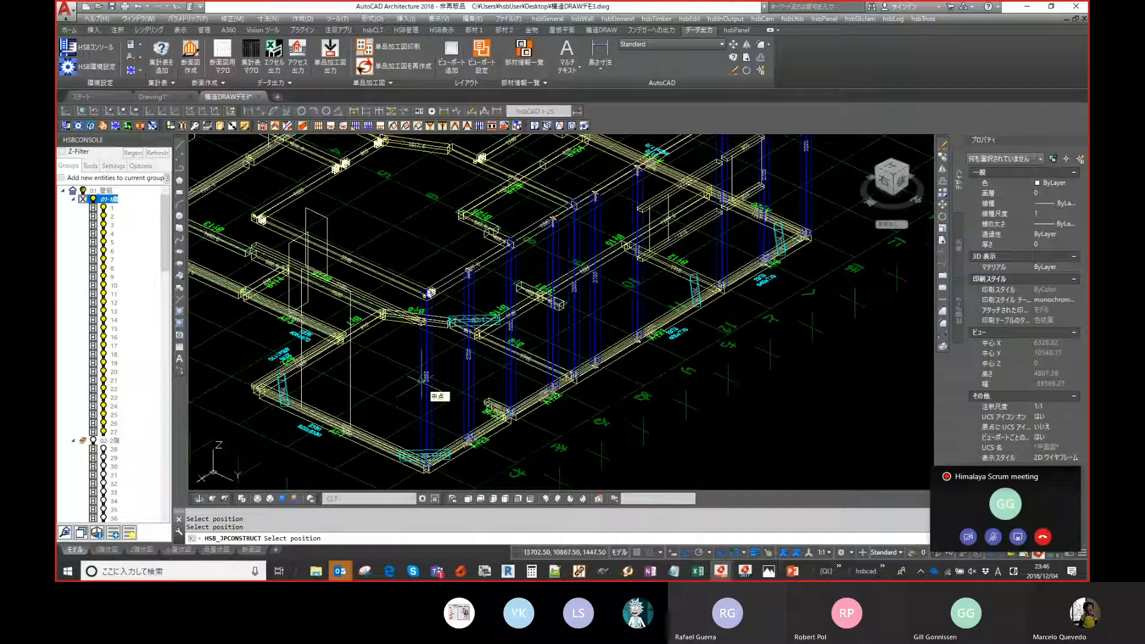
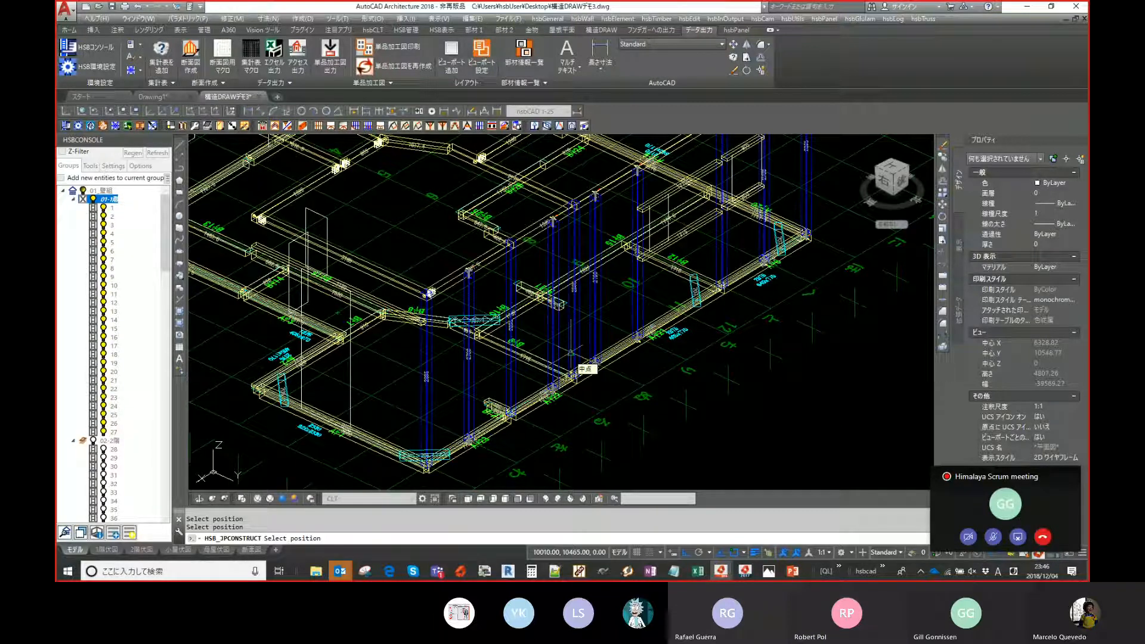
- Reopen the Construction Wizard, move to the Jacks tab and run Do some
scroll(674, 193, "up", 5)
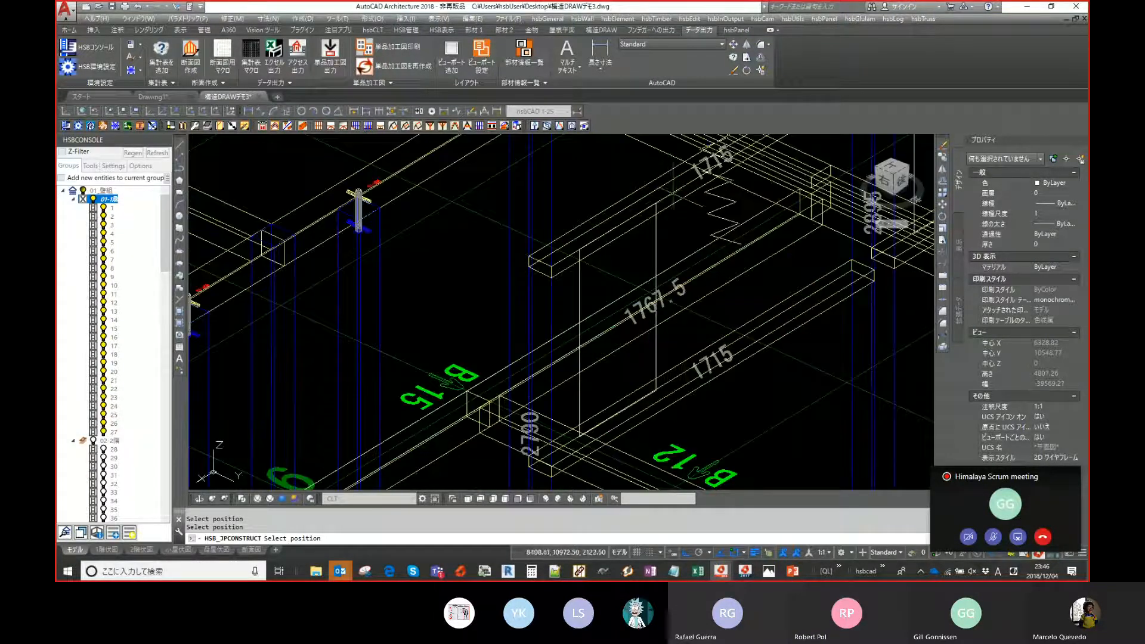
scroll(674, 194, "down", 8)
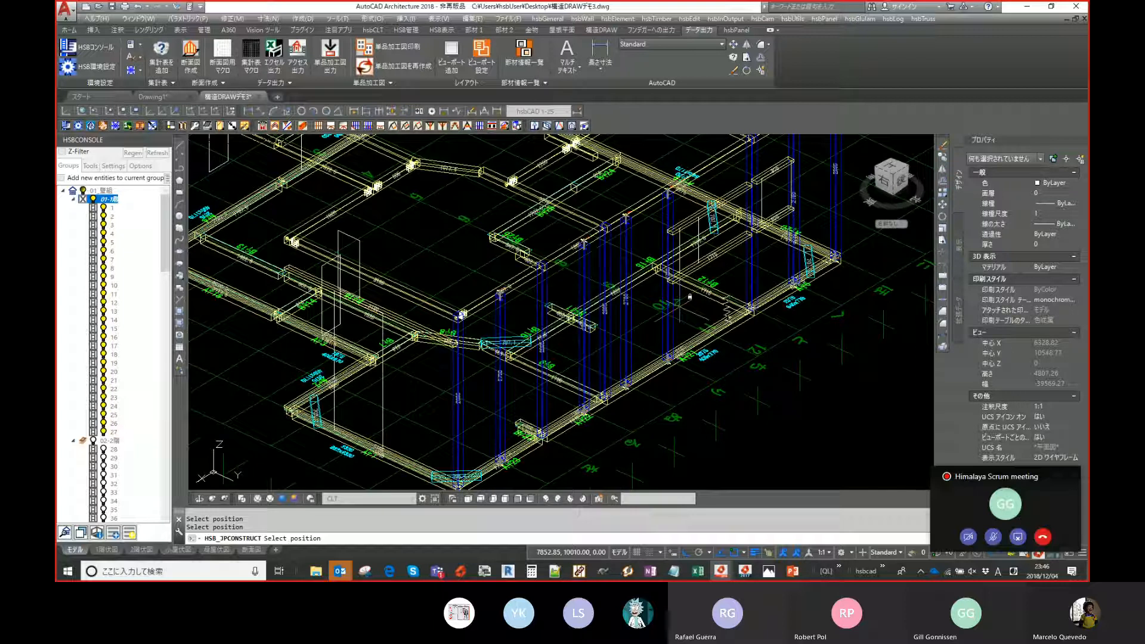
key("Return")
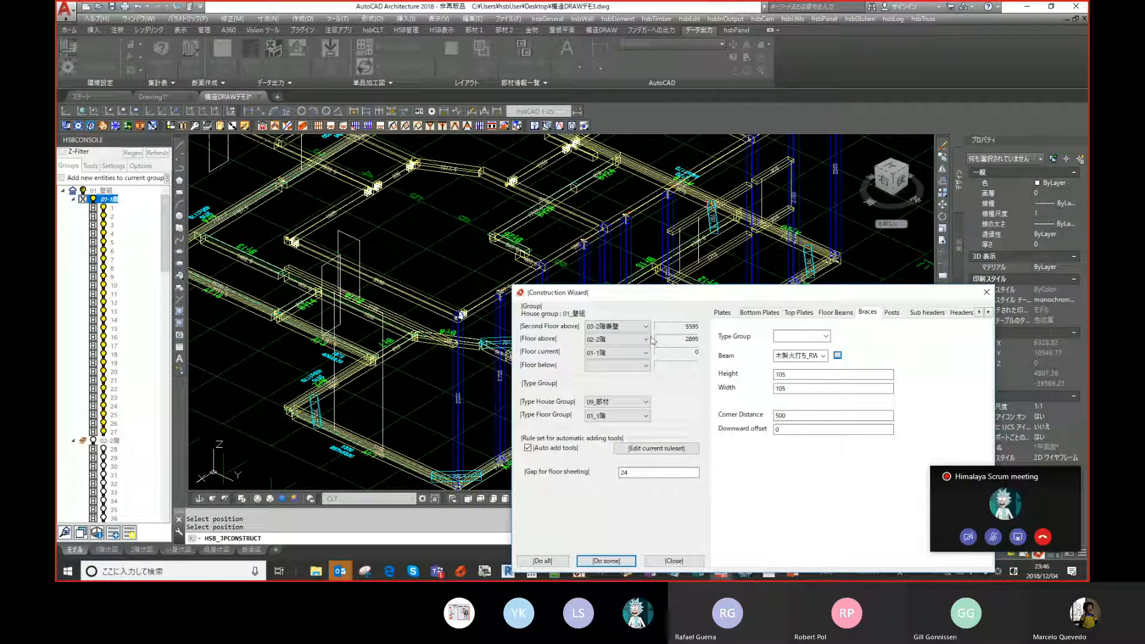
left_click_drag(738, 296, 730, 264)
left_click(929, 280)
left_click(929, 280)
left_click(929, 280)
left_click(929, 280)
left_click(808, 281)
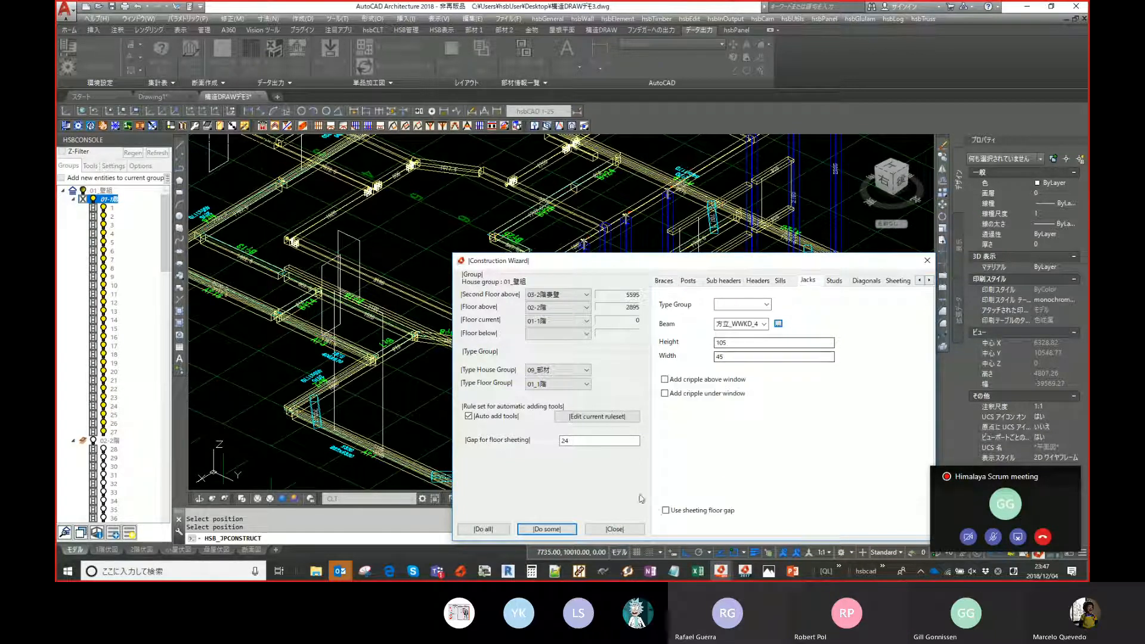
left_click(545, 529)
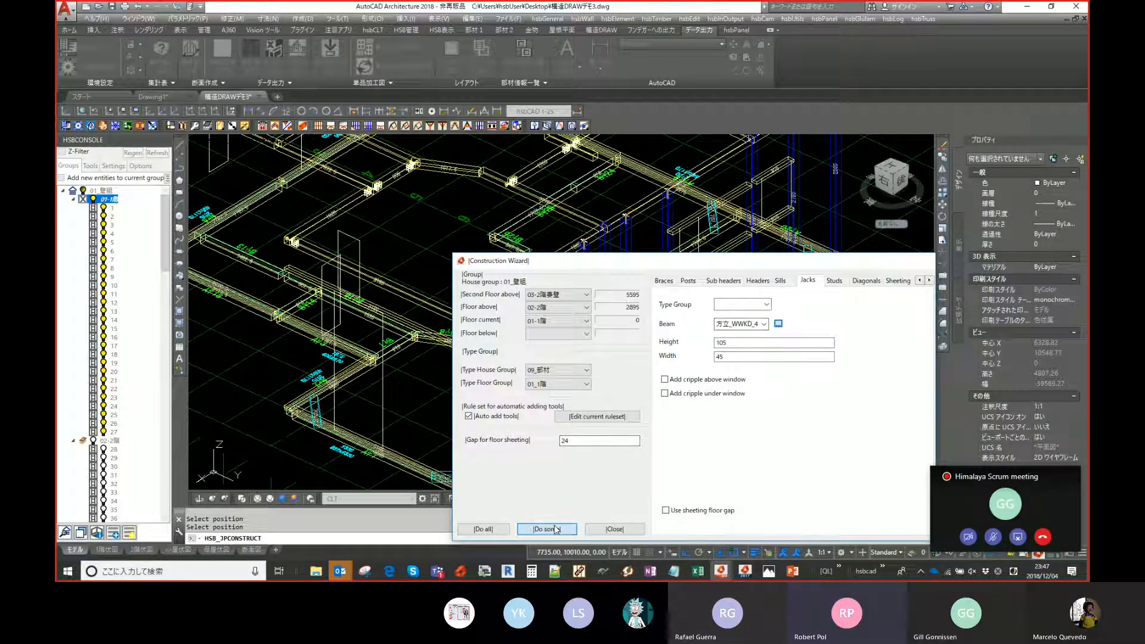
- Pick positions on the first-floor walls where jacks should be added
scroll(662, 381, "up", 6)
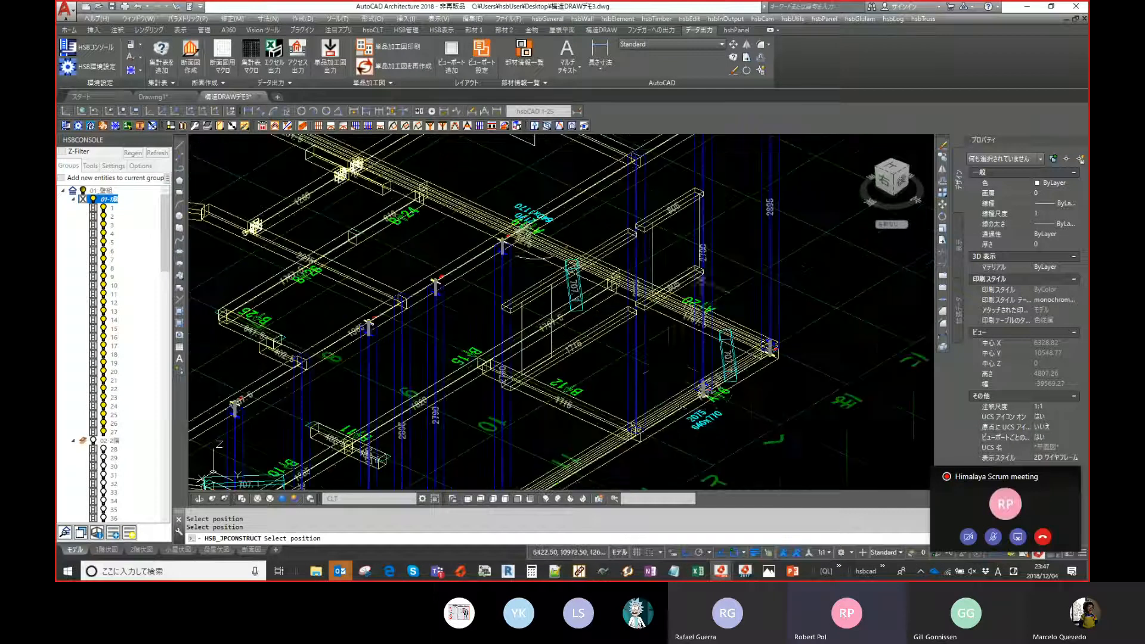
left_click(653, 419)
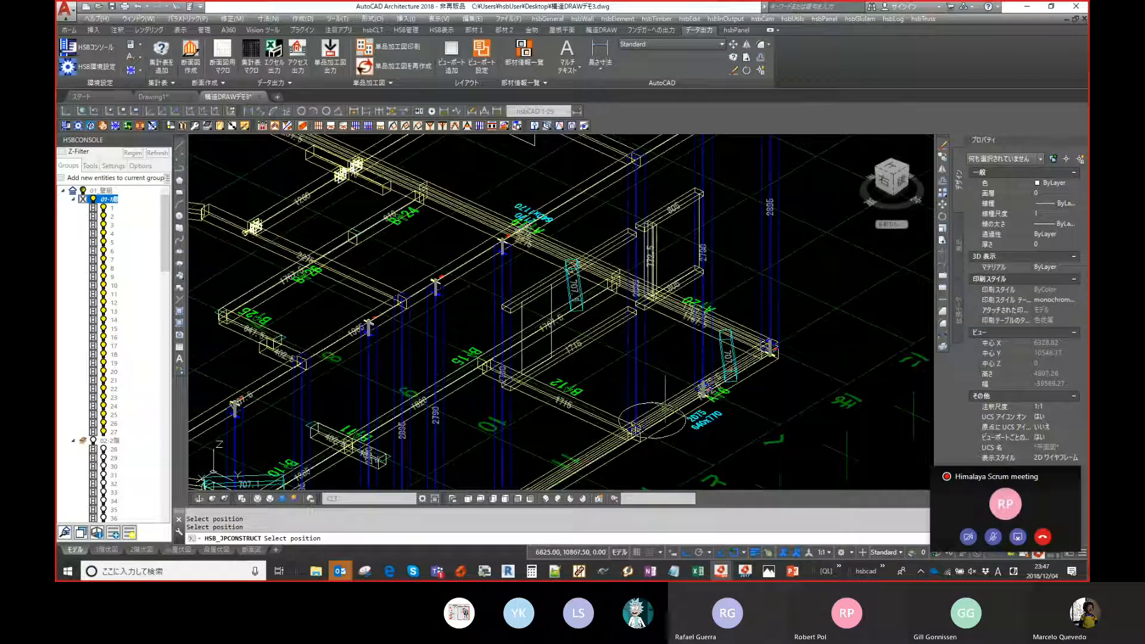
middle_click_drag(603, 404, 663, 317)
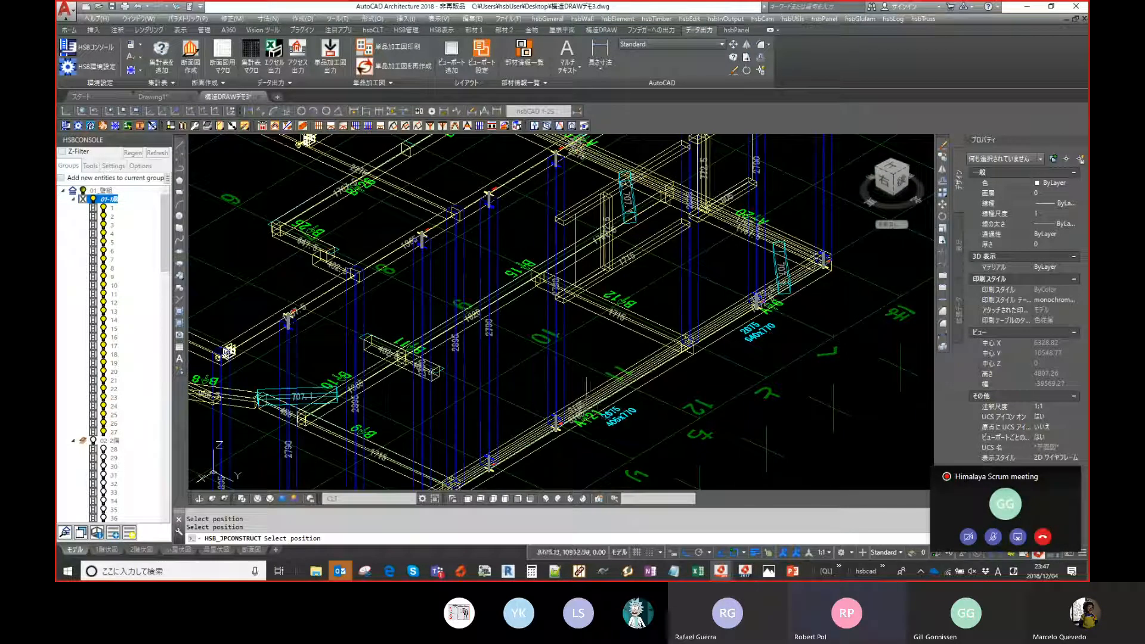
scroll(597, 220, "up", 2)
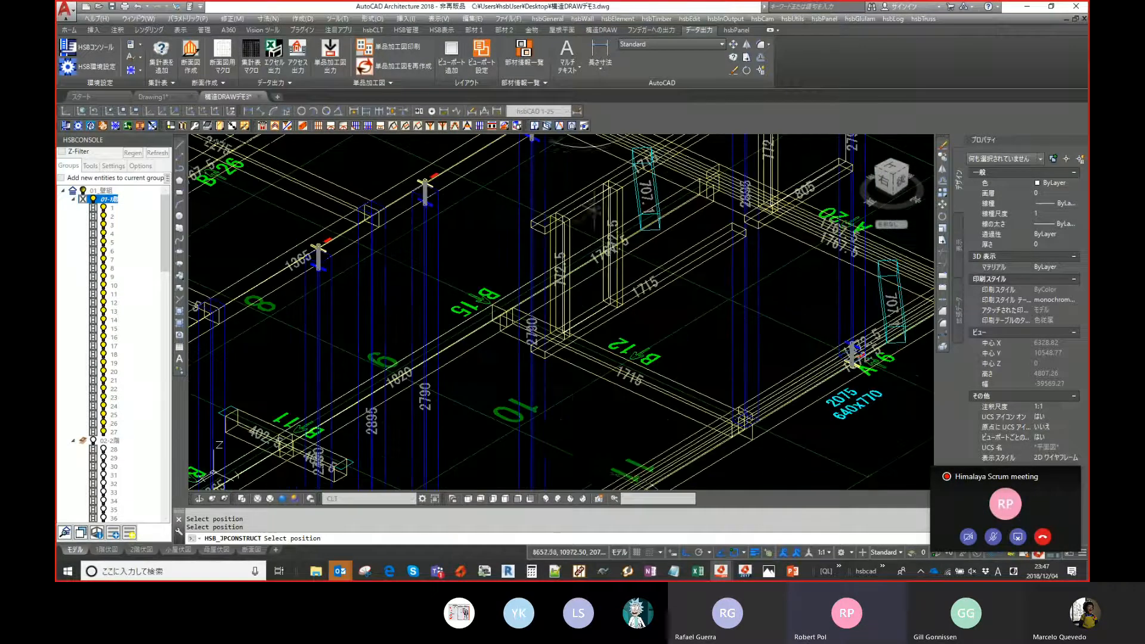
scroll(576, 424, "down", 2)
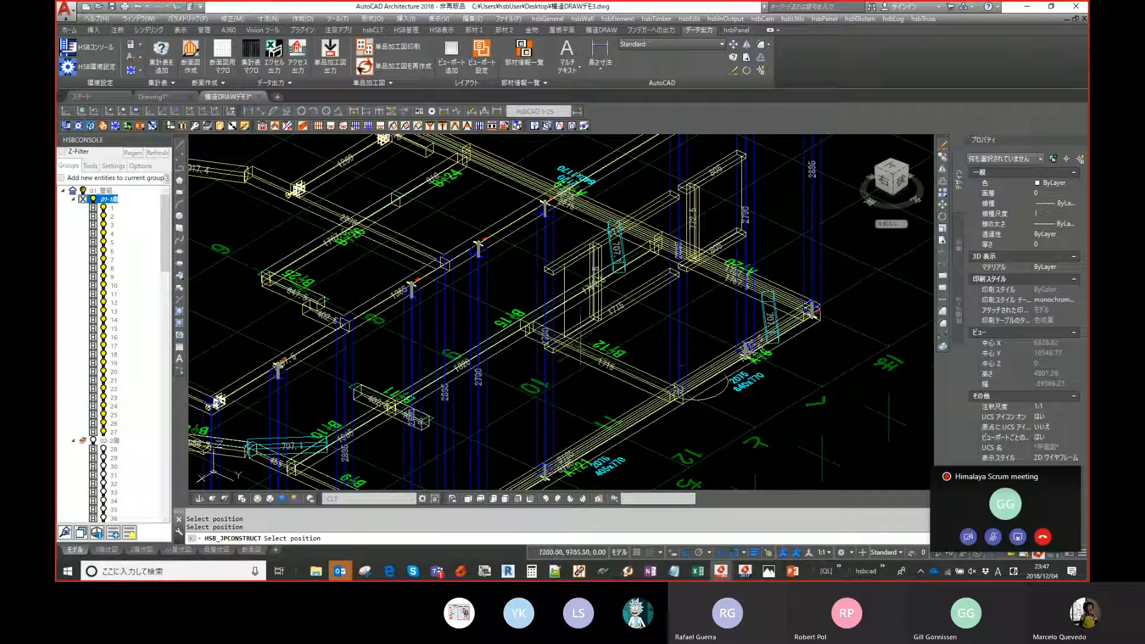
left_click(584, 427)
left_click(564, 455)
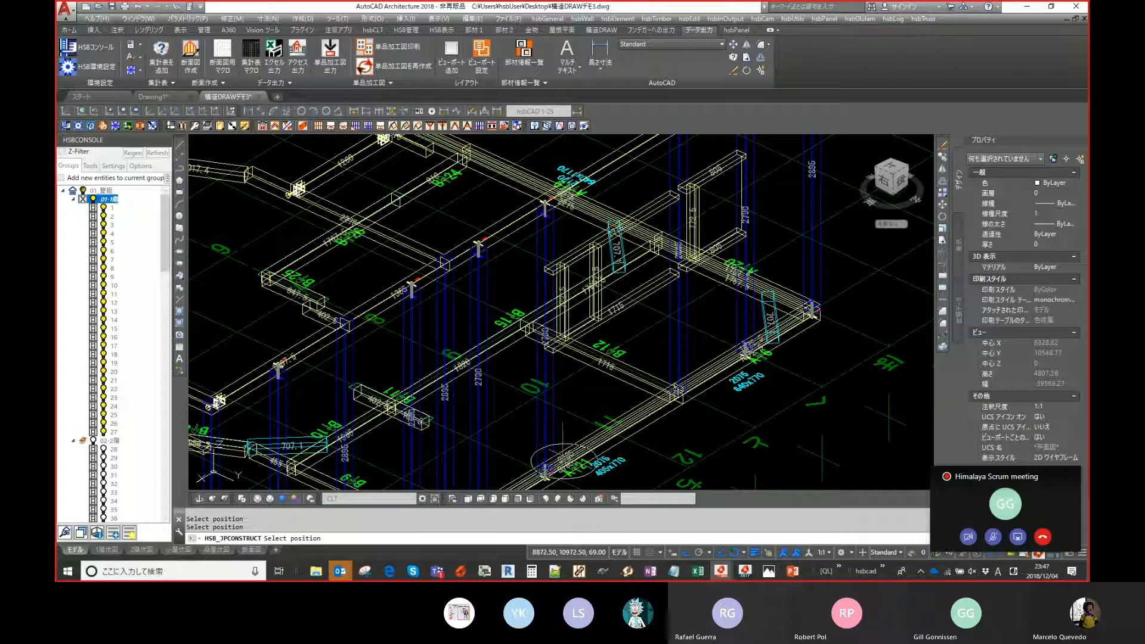
middle_click_drag(678, 267, 660, 281)
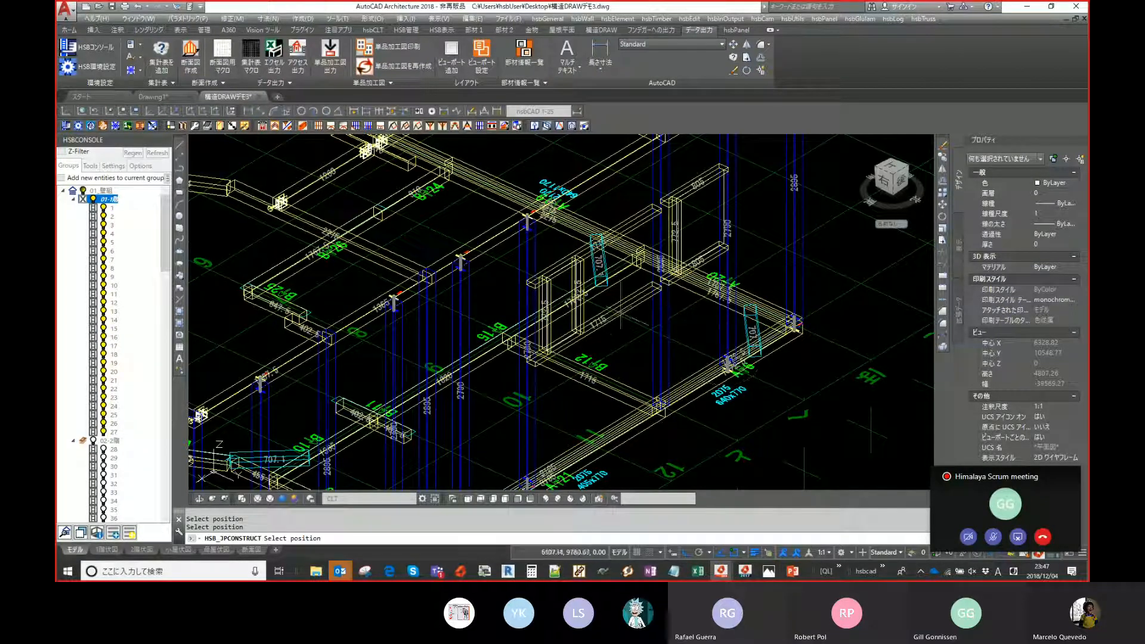
scroll(697, 312, "down", 3)
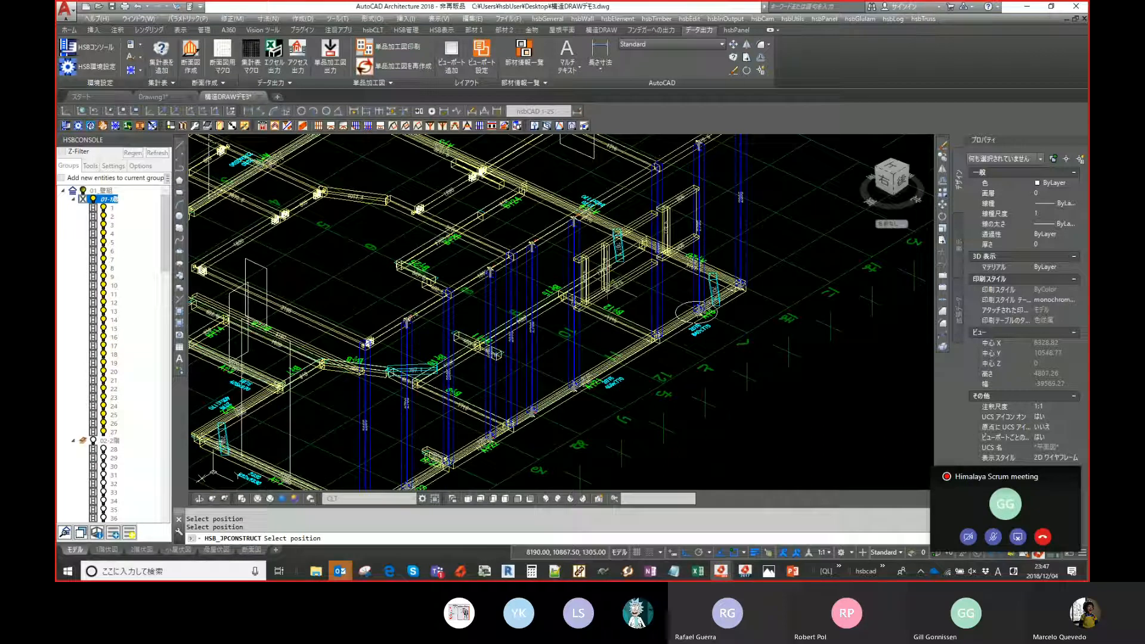
scroll(737, 336, "up", 3)
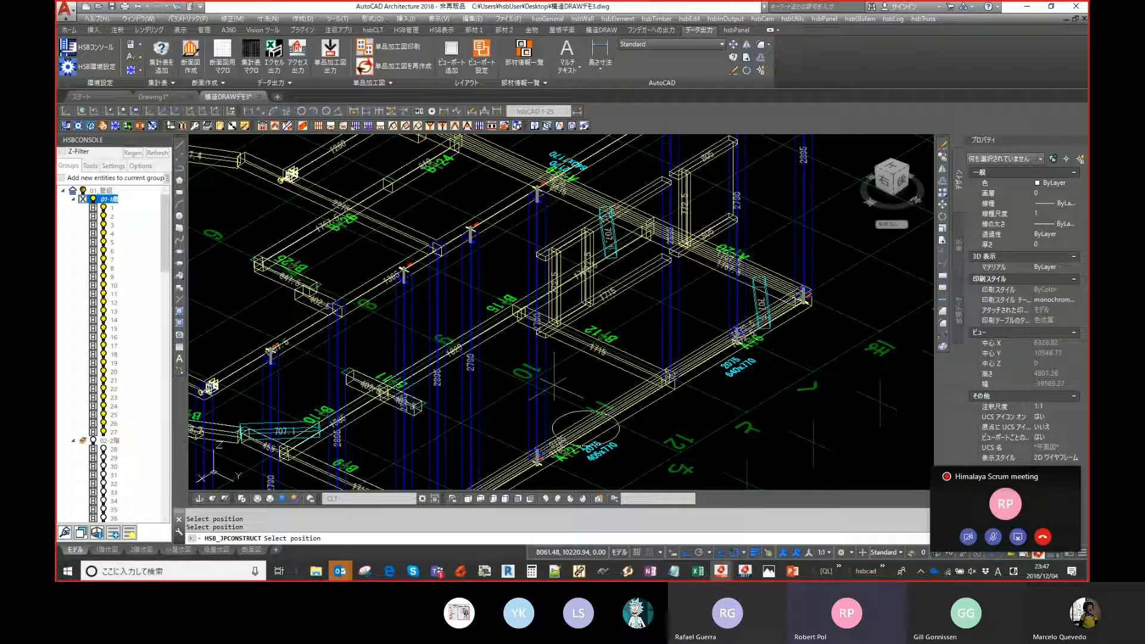
middle_click_drag(555, 385, 533, 387)
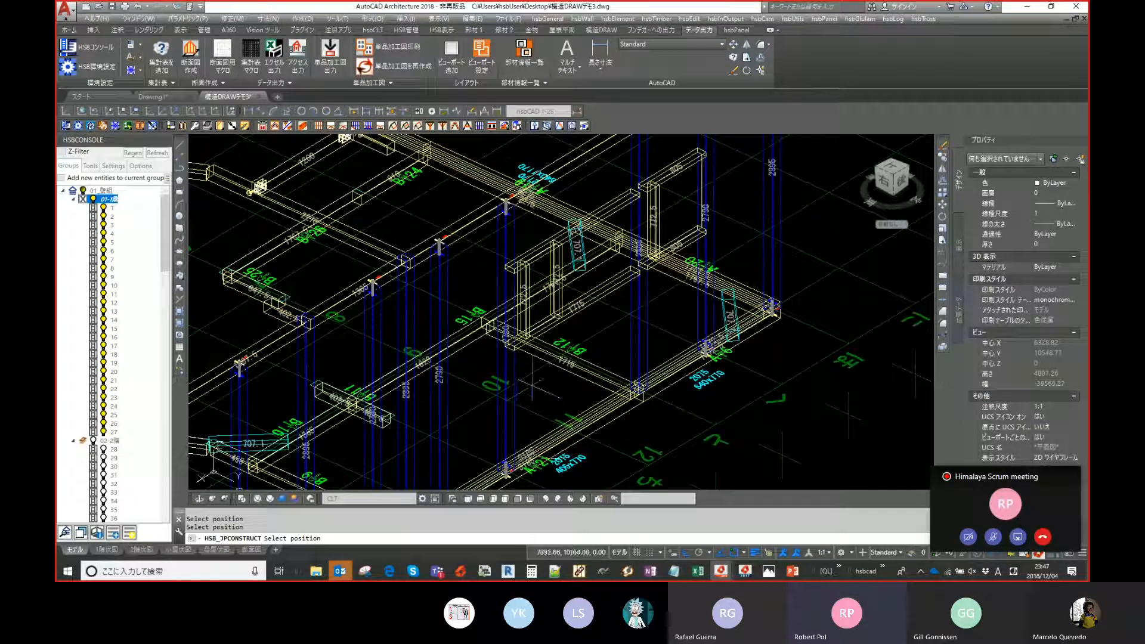
scroll(546, 363, "down", 3)
scroll(549, 362, "up", 3)
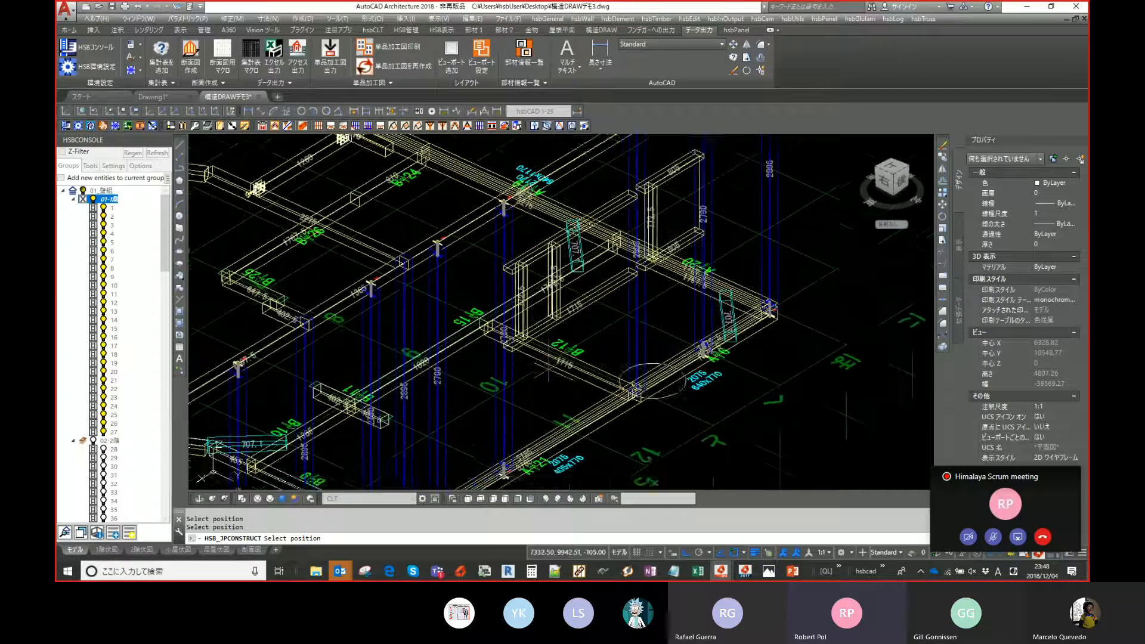
middle_click_drag(548, 362, 551, 377)
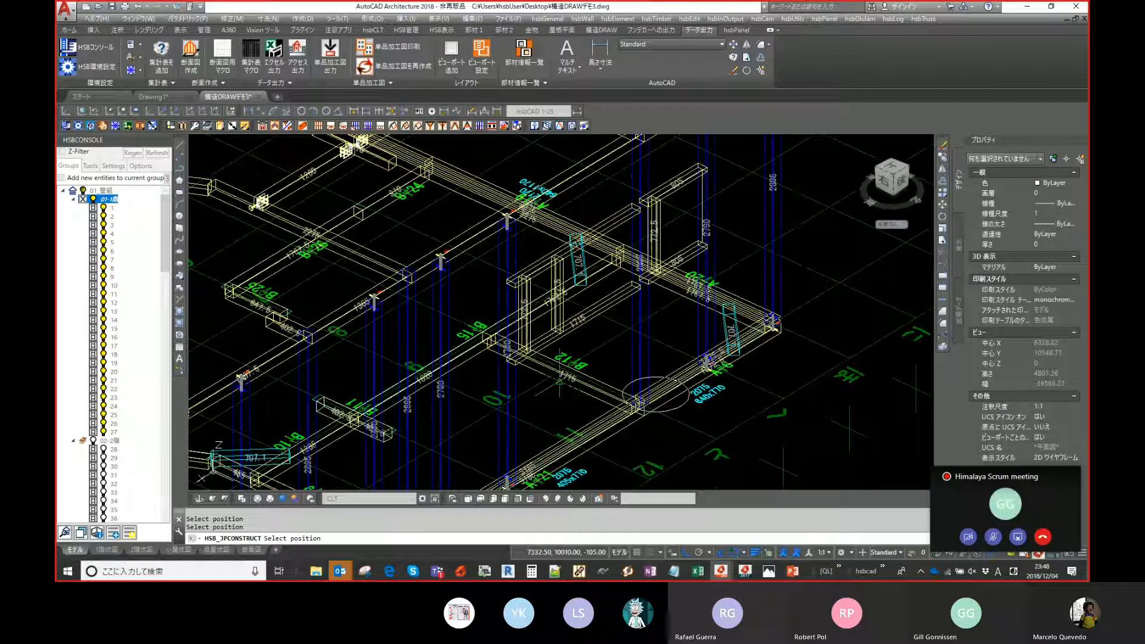
middle_click_drag(482, 317, 486, 307)
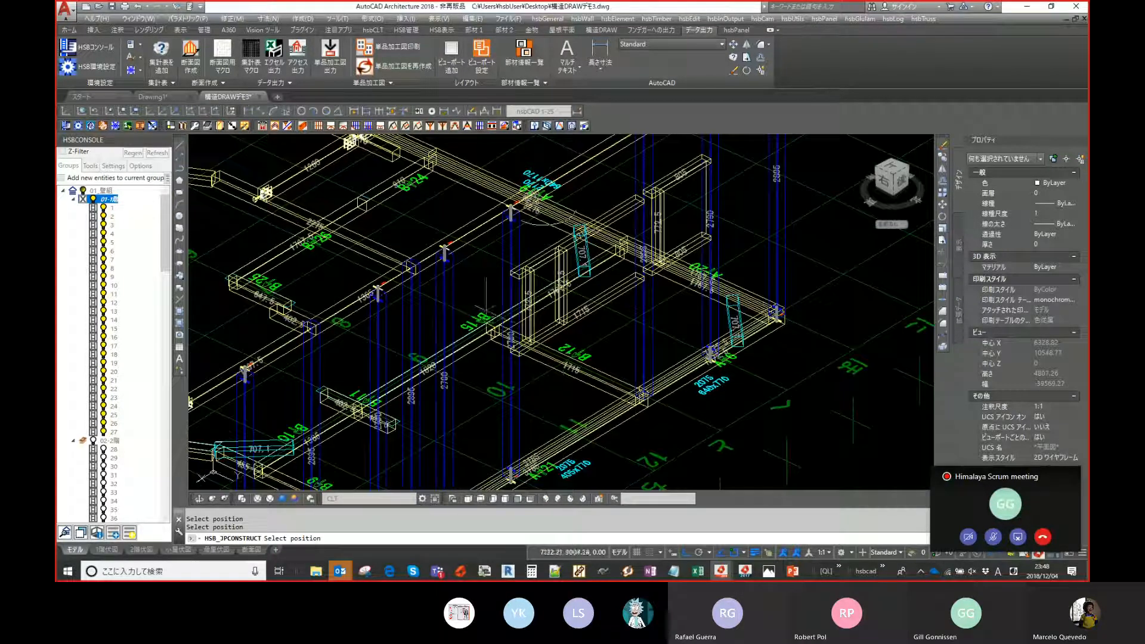
middle_click_drag(579, 390, 562, 376)
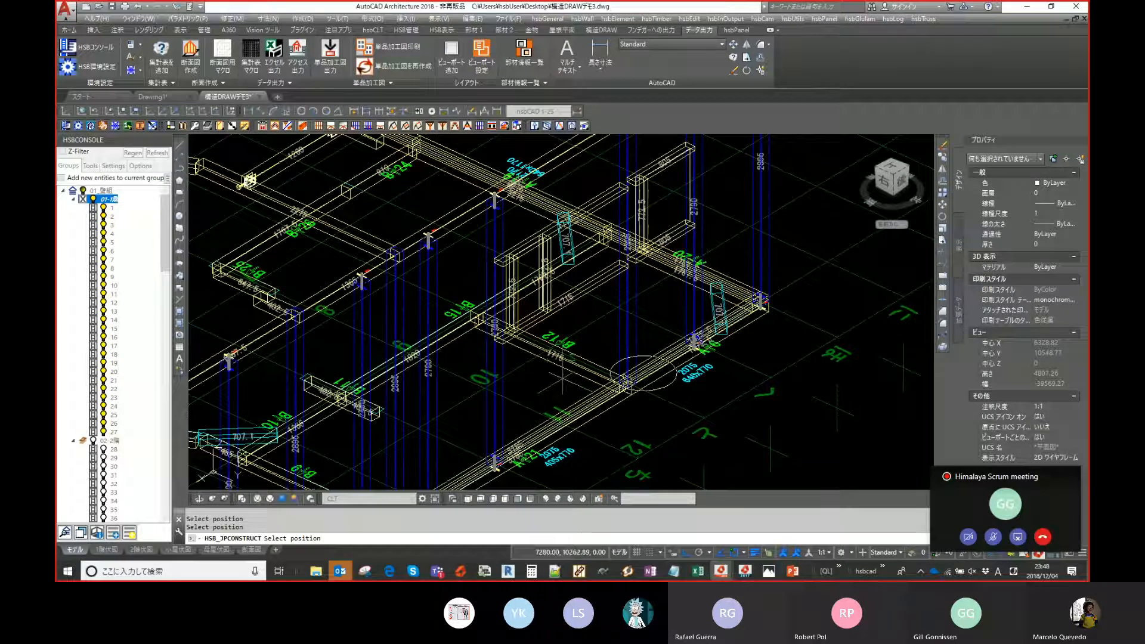
left_click(563, 377)
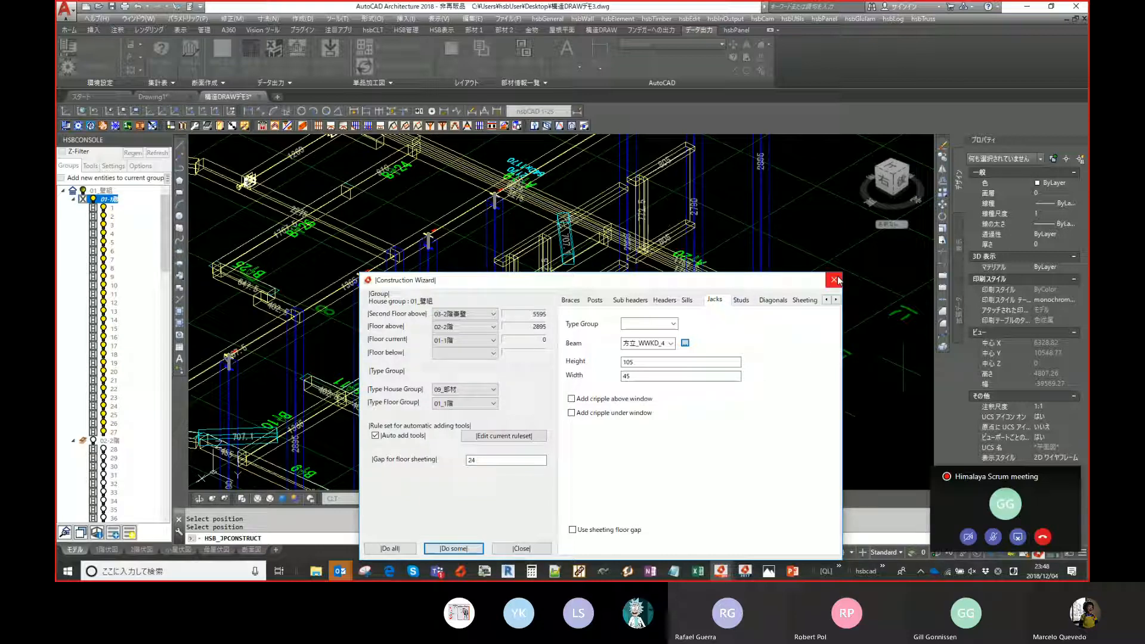
- Browse the Construction Wizard's tabs to the Diagonals settings and run Do some
left_click(741, 300)
left_click_drag(735, 283, 1084, 316)
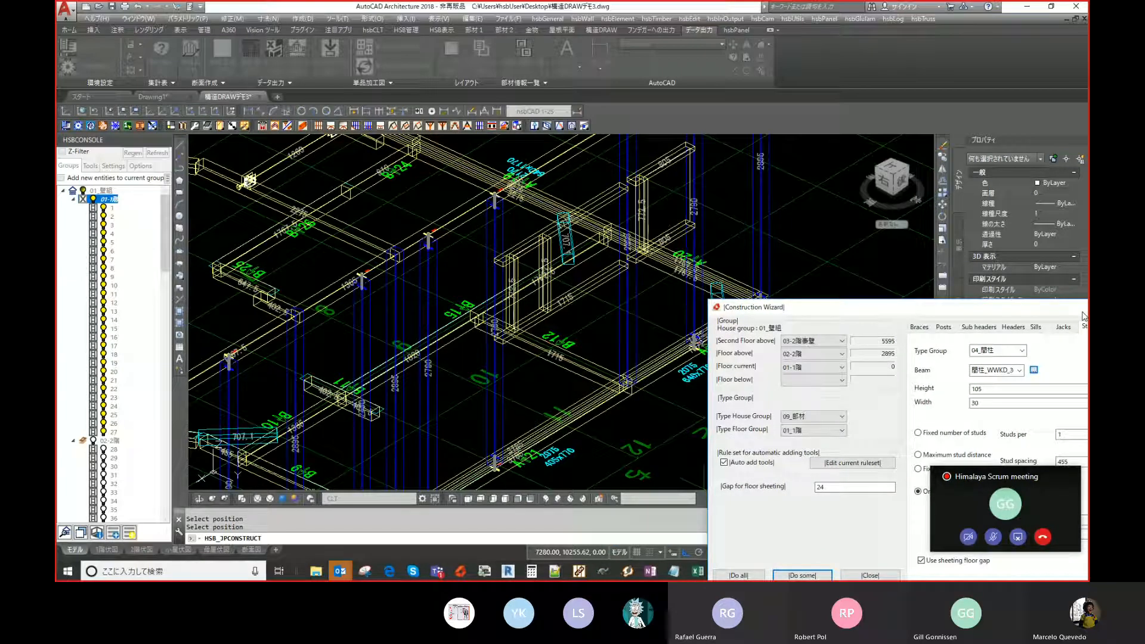
left_click_drag(1061, 315, 853, 215)
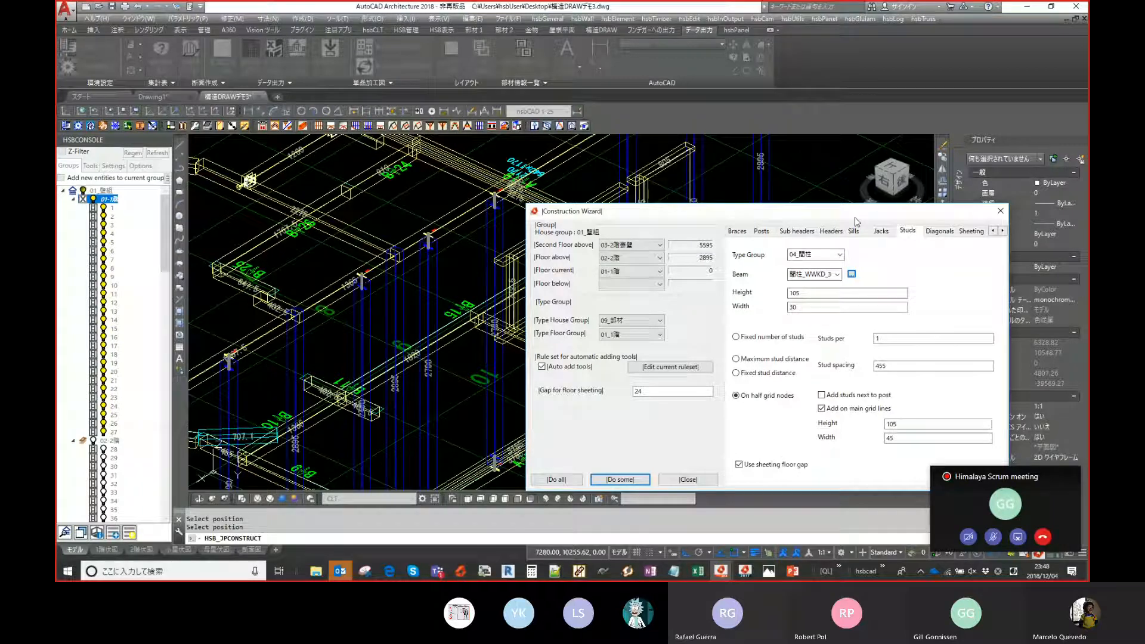
left_click_drag(855, 218, 806, 210)
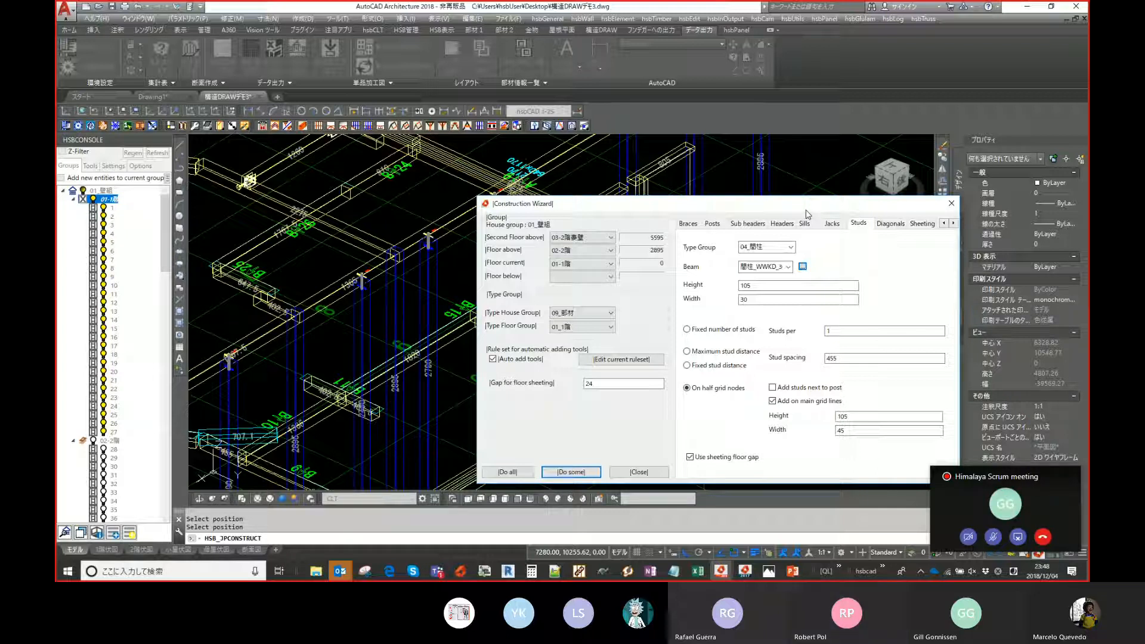
left_click(891, 223)
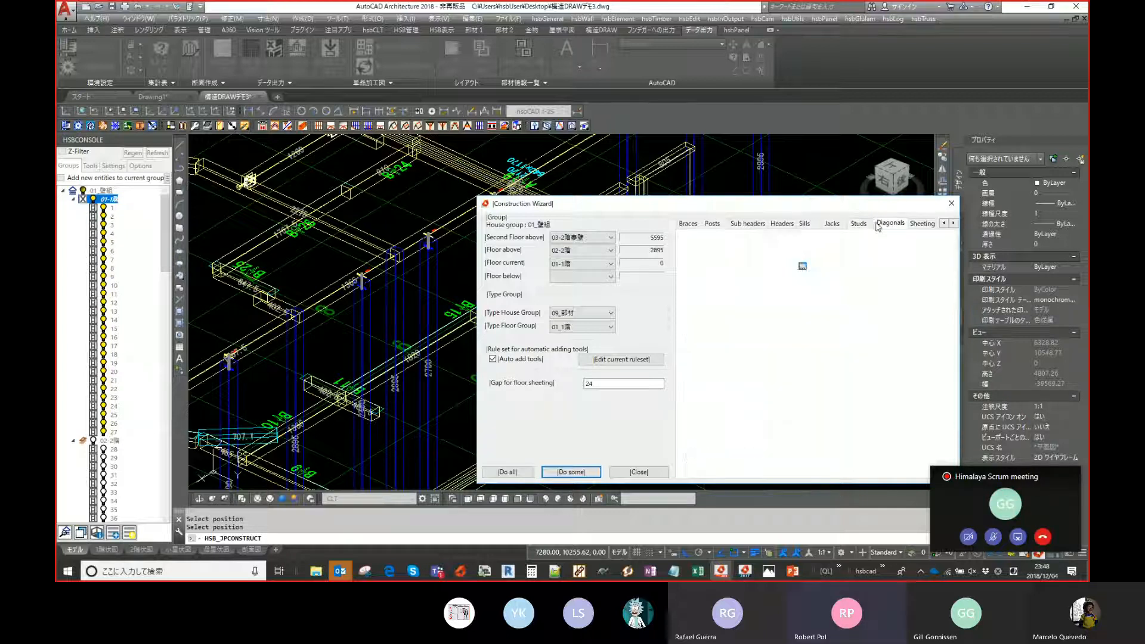
left_click(570, 472)
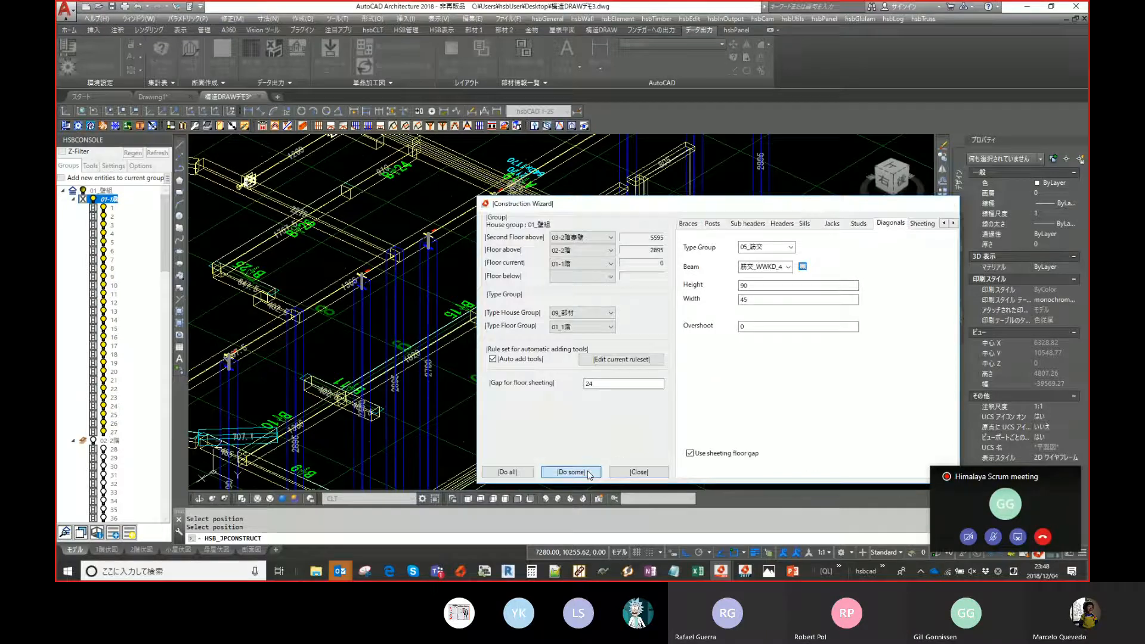
- Place a diagonal on a wall by picking its position and then its configuration
scroll(578, 310, "up", 3)
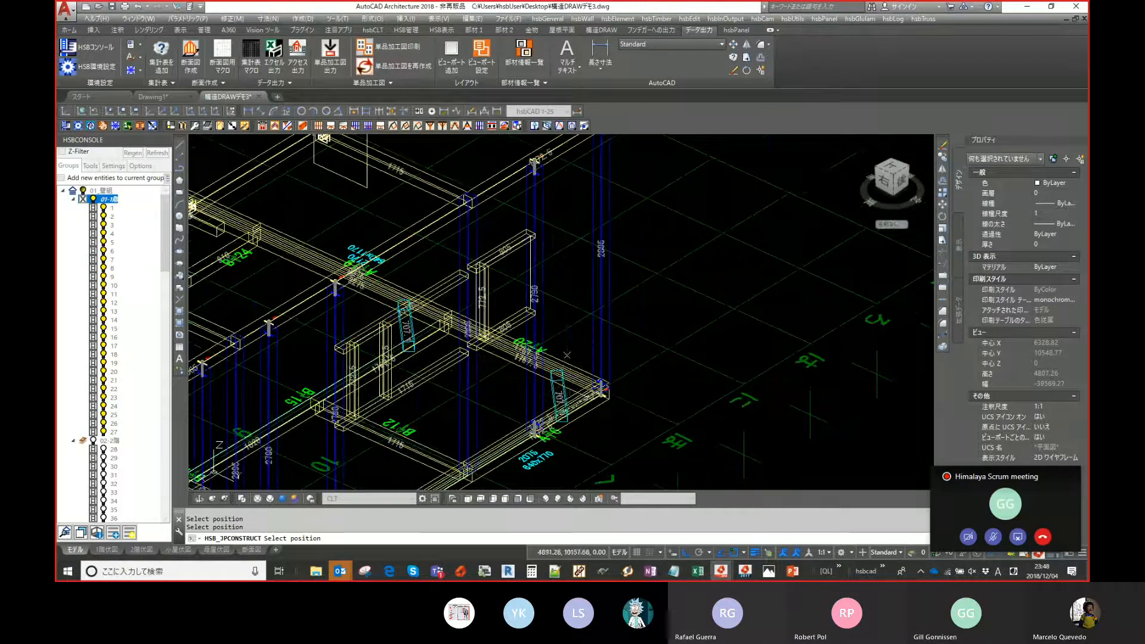
left_click(603, 384)
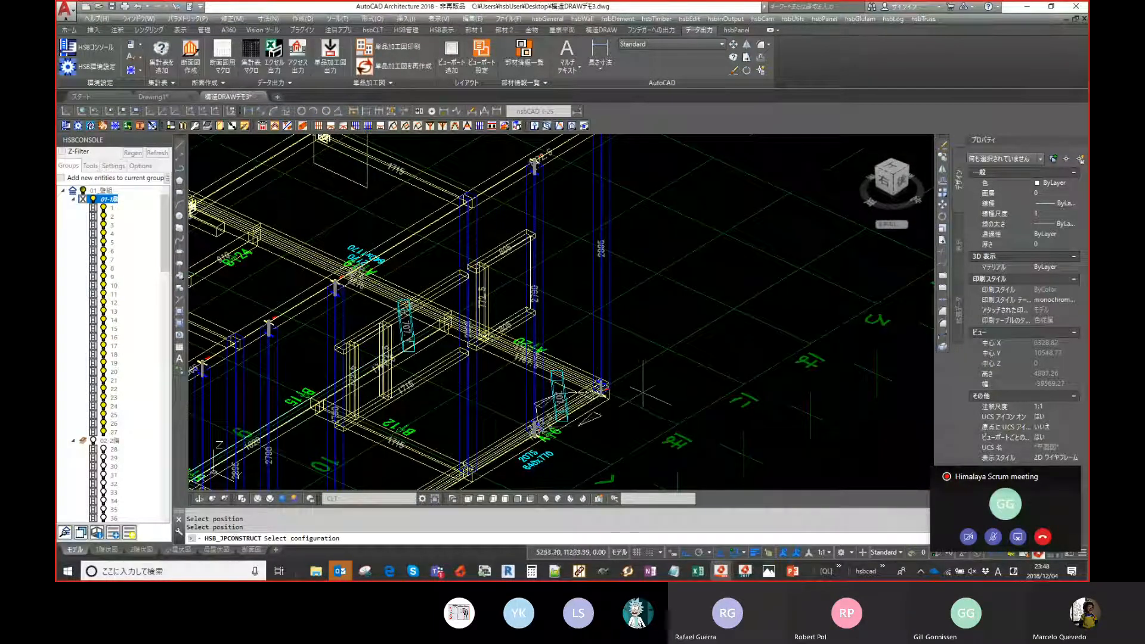
left_click(693, 432)
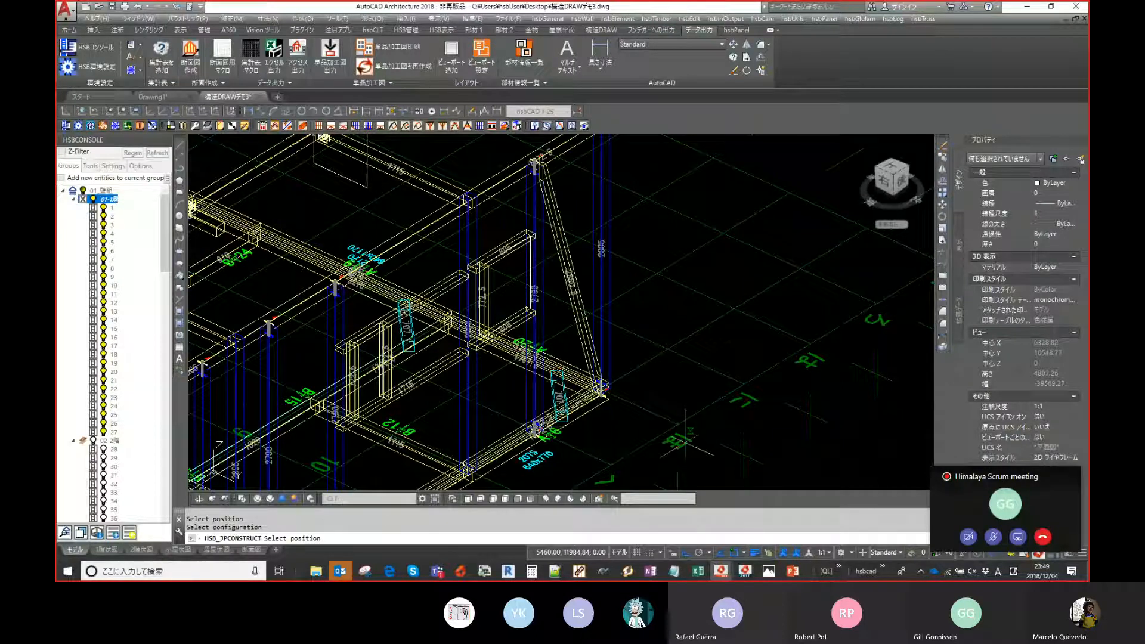
scroll(513, 386, "down", 2)
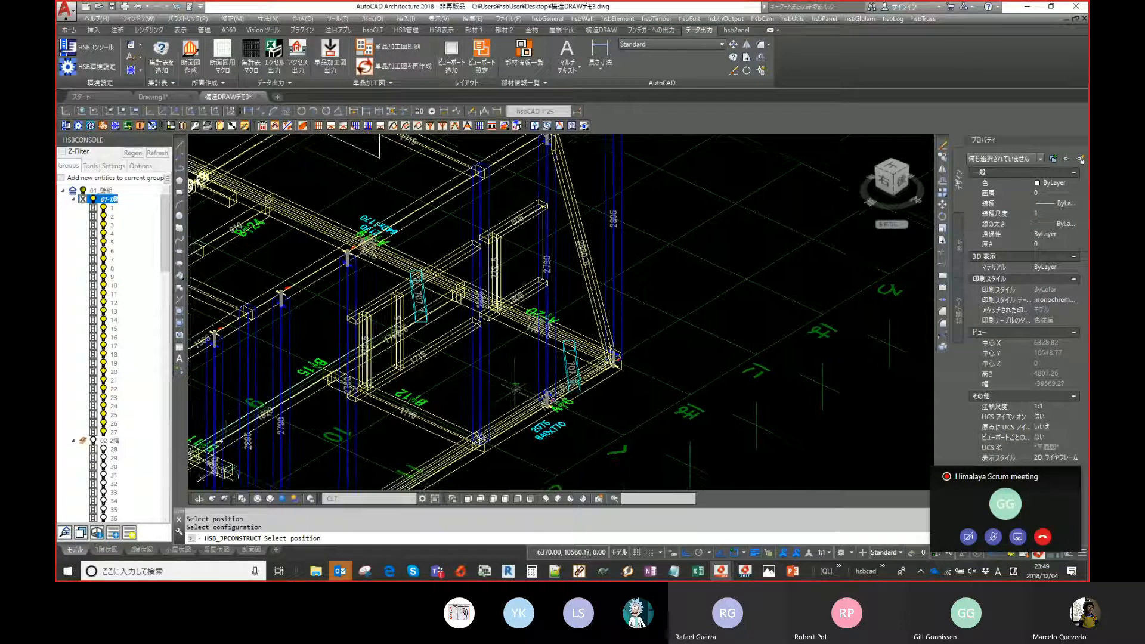
scroll(513, 386, "up", 3)
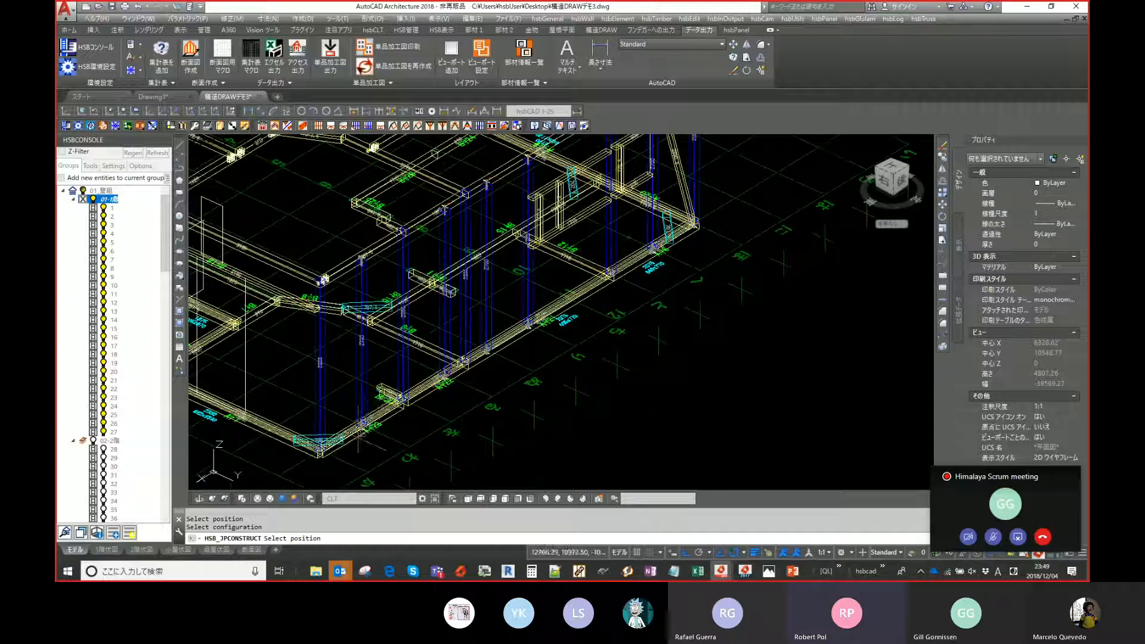
- Place another diagonal by picking a wall position near the 707.1 sill and then its configuration point
left_click(364, 417)
scroll(286, 471, "up", 4)
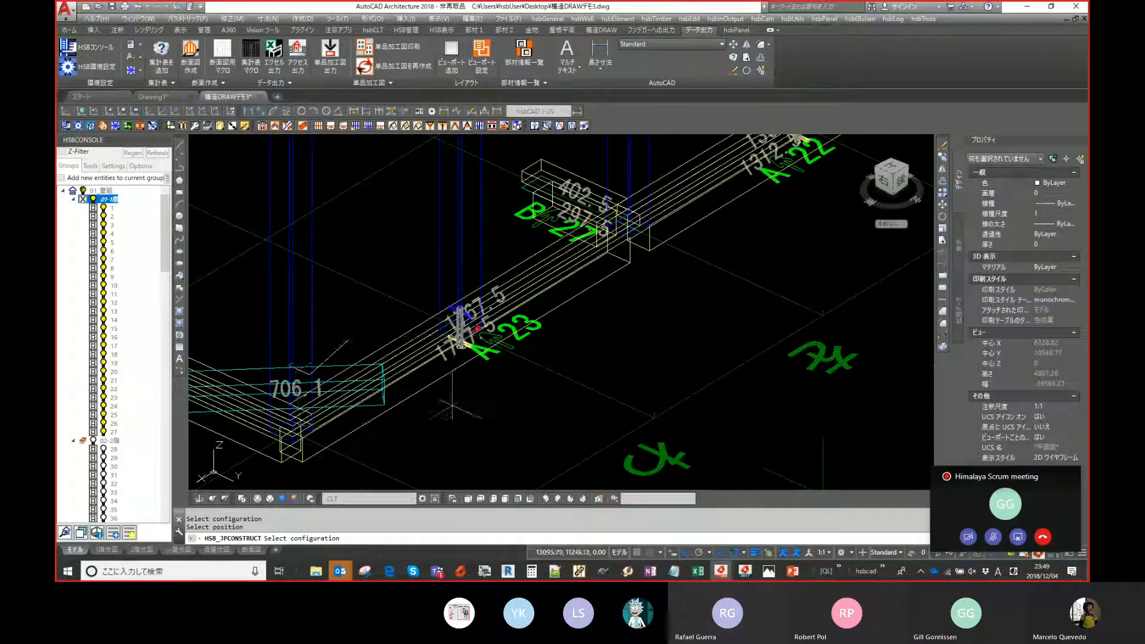
middle_click_drag(410, 443, 410, 430)
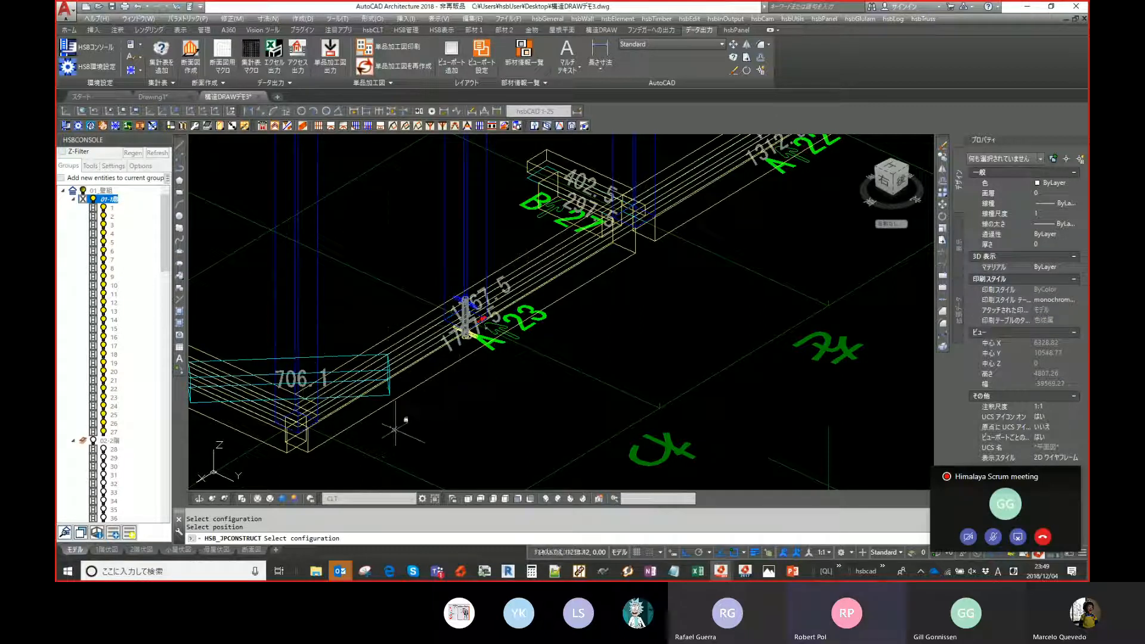
middle_click_drag(386, 433, 377, 405)
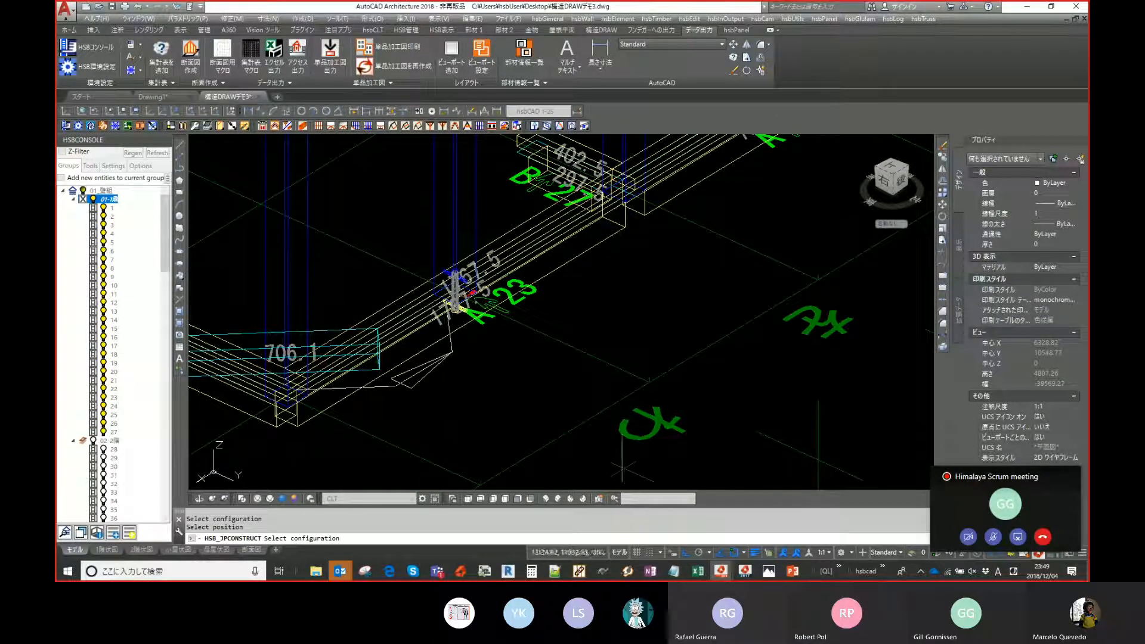
middle_click_drag(623, 469, 573, 412)
middle_click_drag(393, 287, 577, 299)
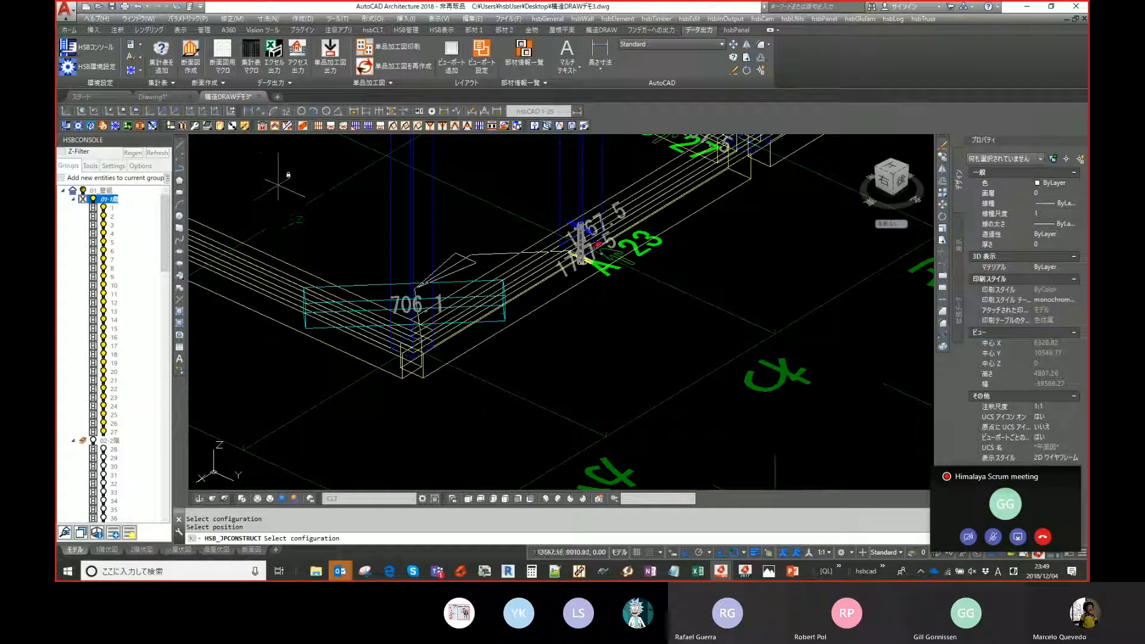
middle_click_drag(519, 150, 506, 215)
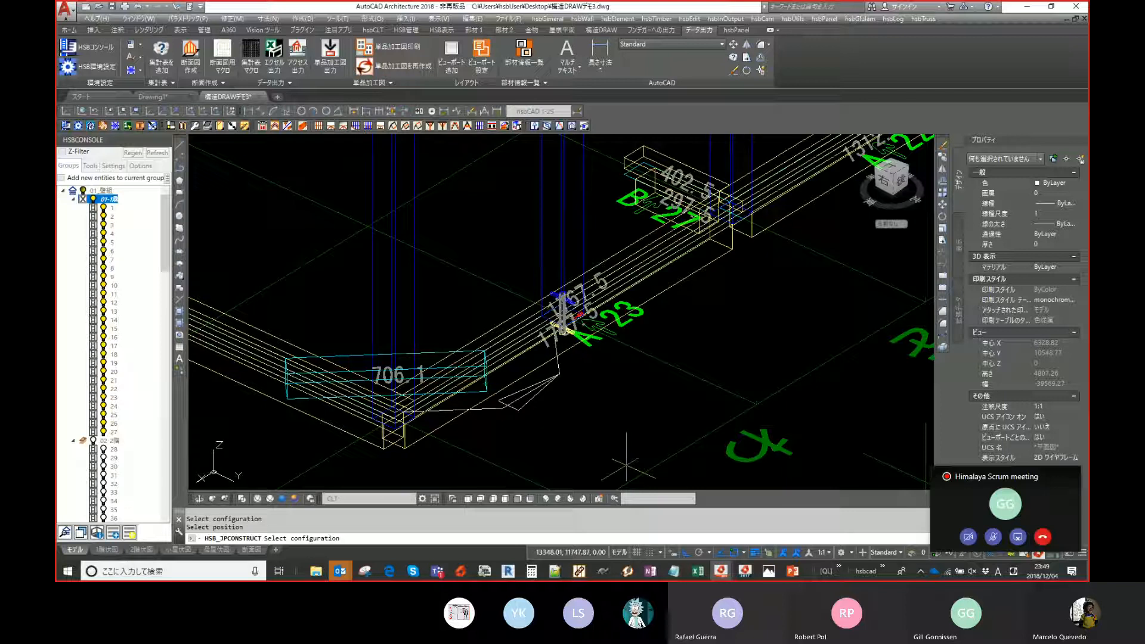
left_click(728, 382)
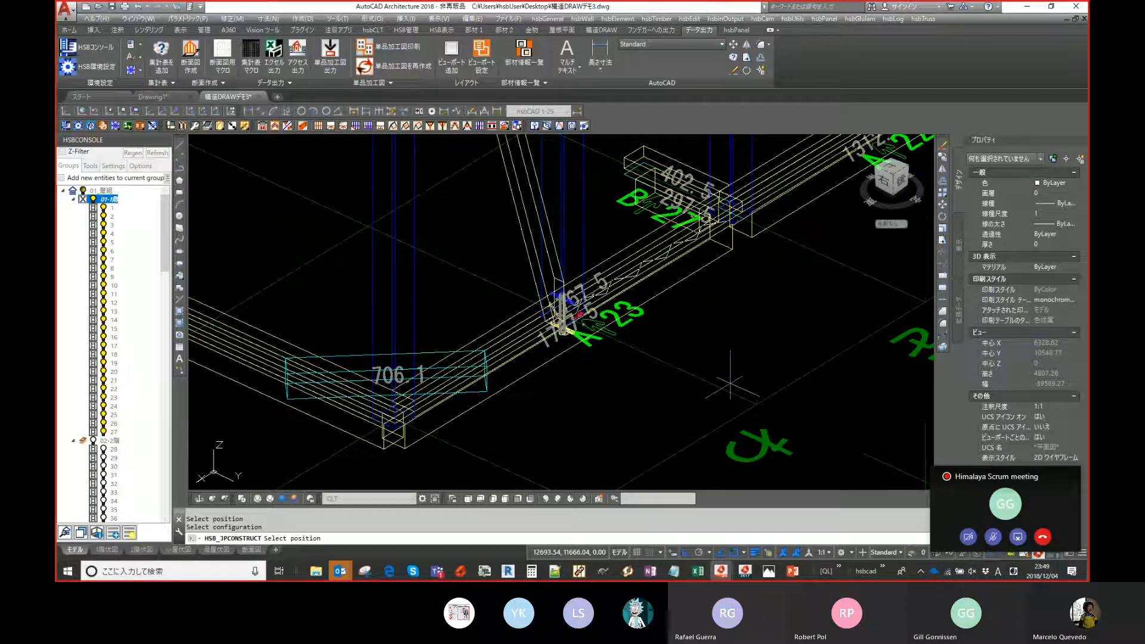
- Pick a further diagonal position at the nearby wall corner and confirm its configuration
scroll(728, 382, "down", 2)
middle_click_drag(676, 379, 444, 403)
scroll(468, 468, "down", 2)
left_click(447, 407)
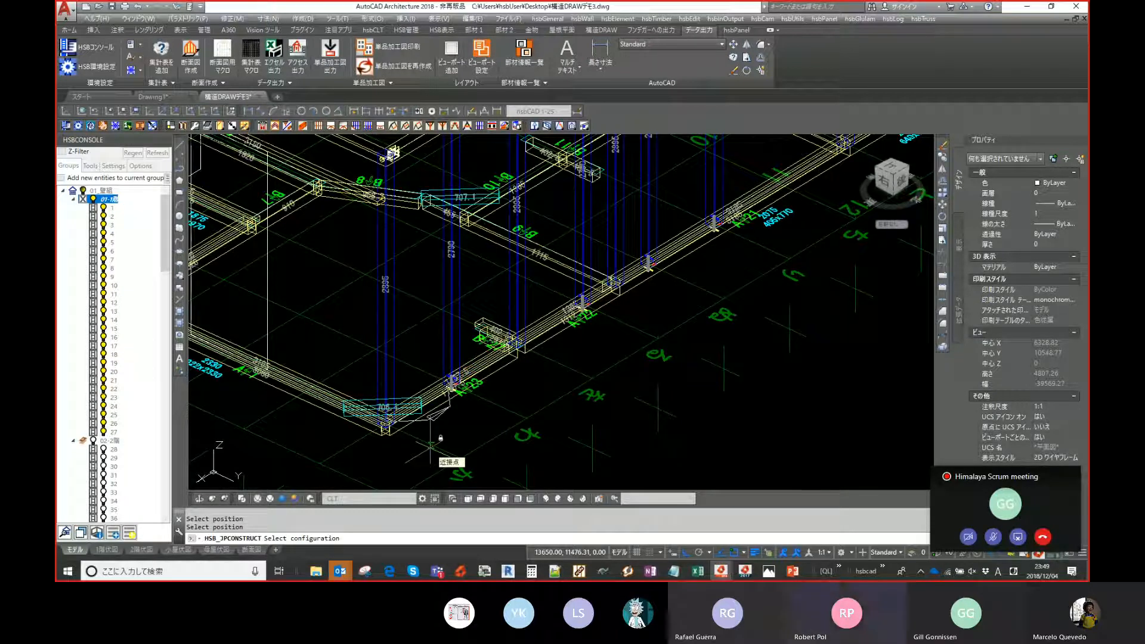
key("Return")
- Pick one more diagonal position on the wall beside the 707.1 sill
scroll(429, 445, "down", 2)
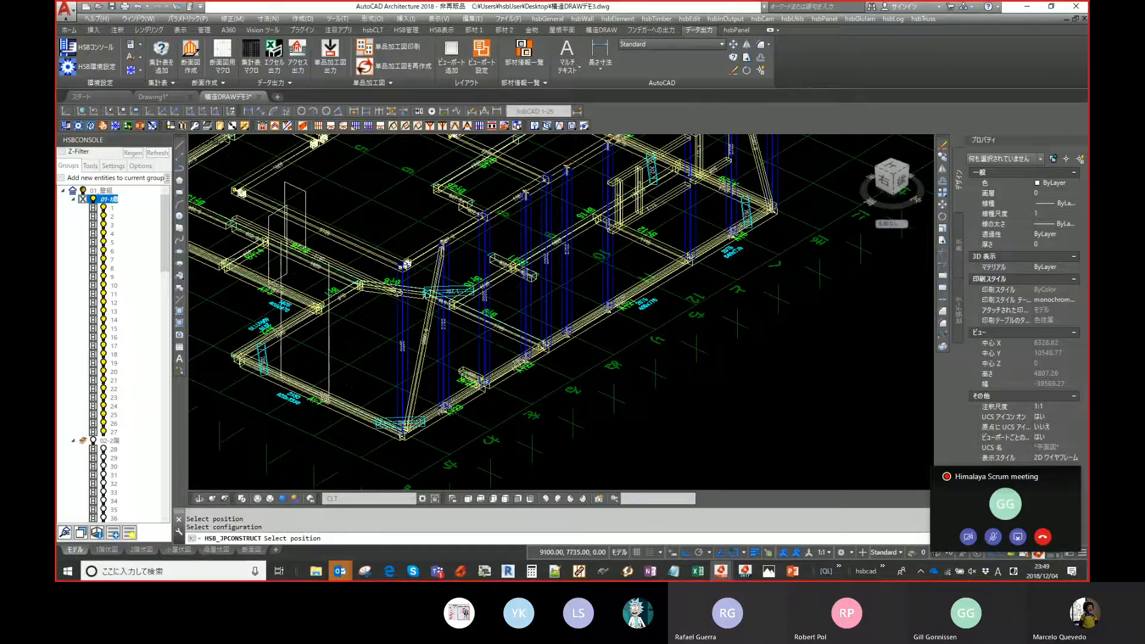
scroll(443, 247, "up", 4)
scroll(443, 271, "up", 2)
scroll(444, 274, "down", 2)
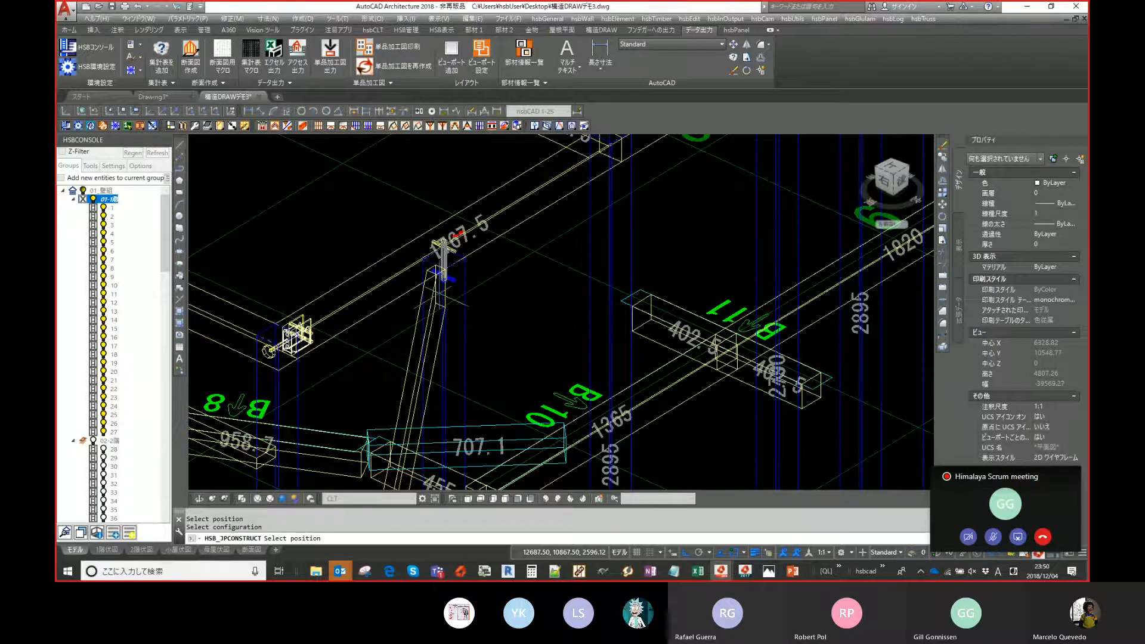
scroll(442, 271, "down", 3)
middle_click_drag(453, 194, 448, 247)
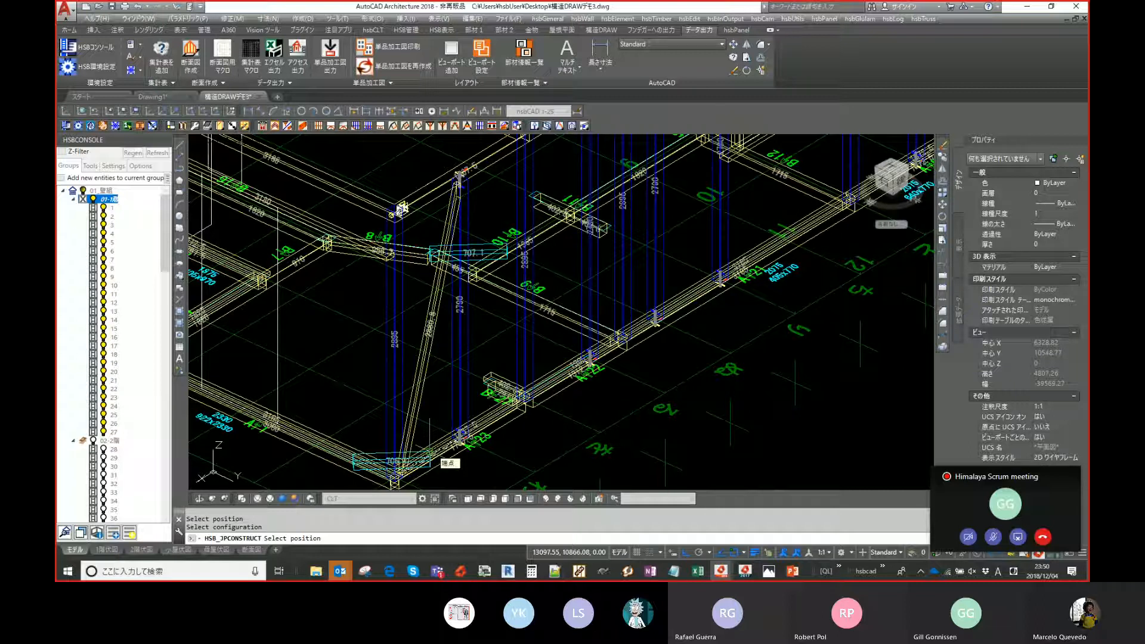
middle_click_drag(428, 460, 437, 427)
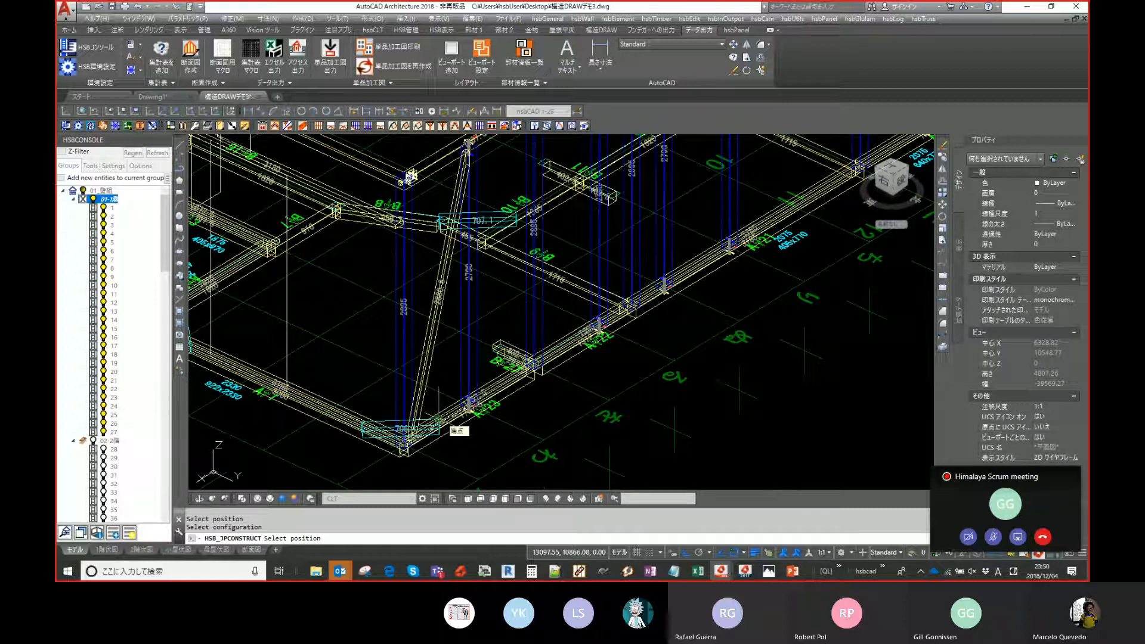
left_click(440, 426)
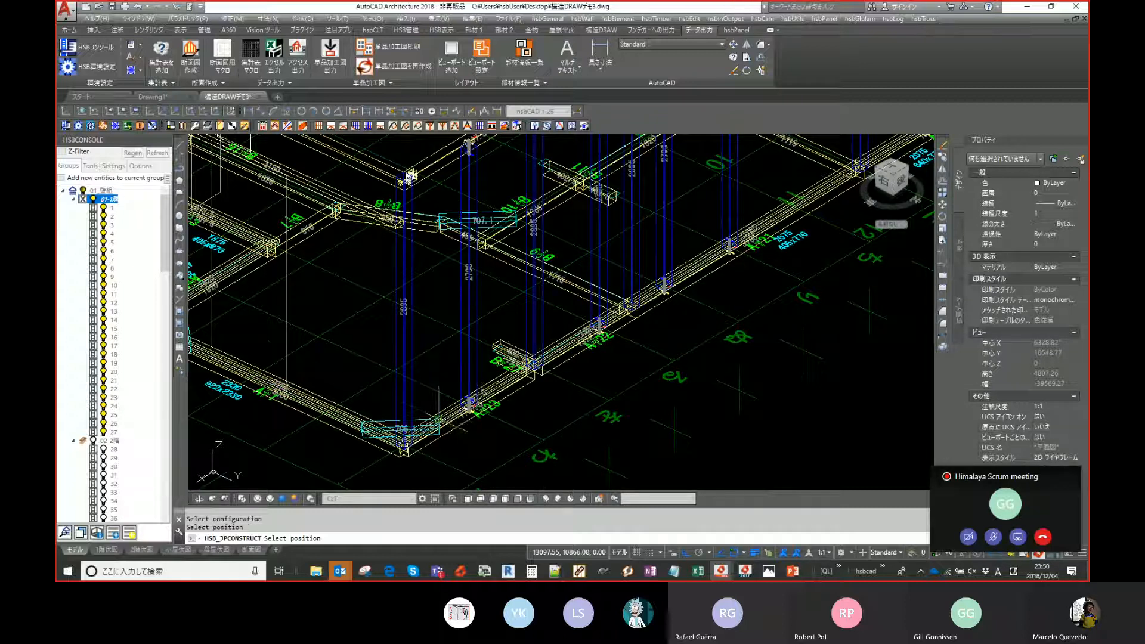
- Pick the last diagonal positions along the front wall and finish the placement
scroll(460, 436, "up", 4)
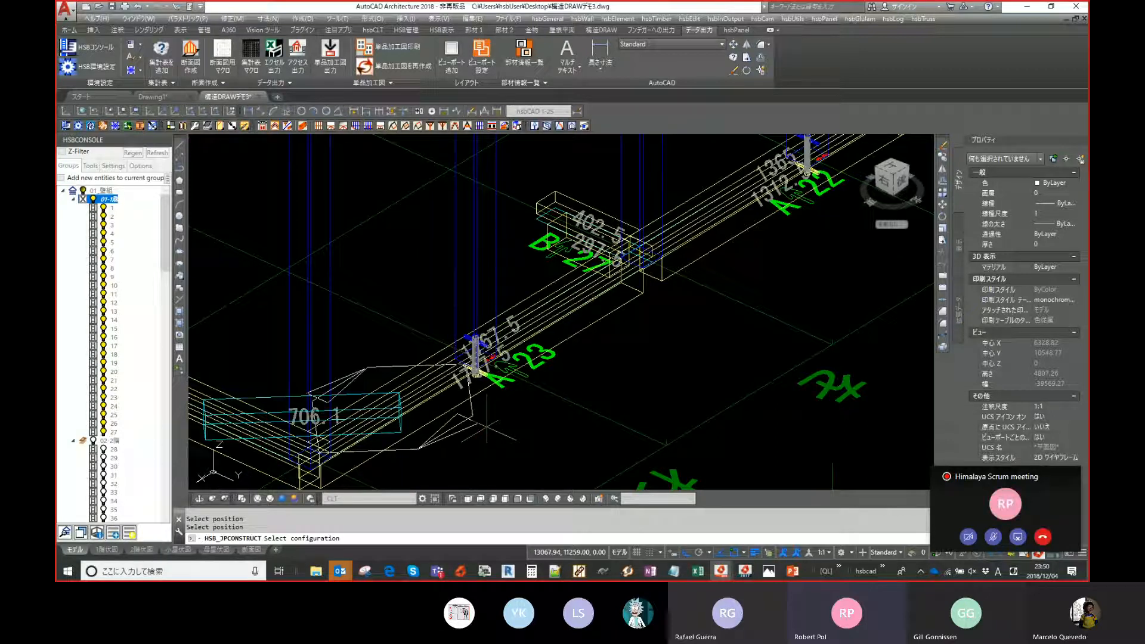
scroll(487, 426, "down", 3)
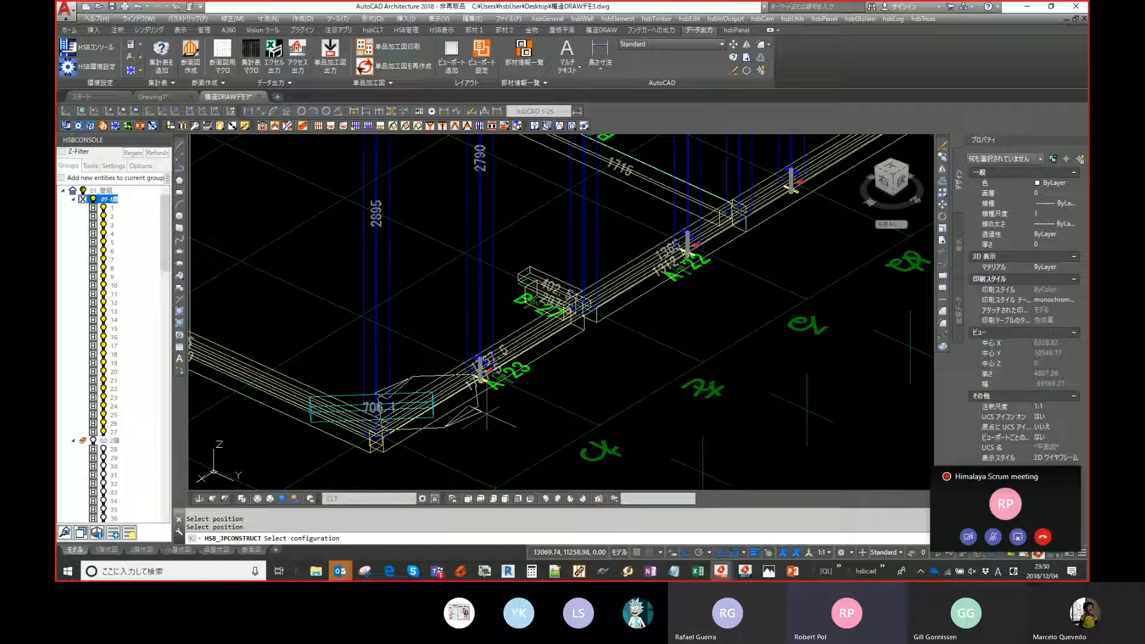
middle_click_drag(487, 412, 485, 420)
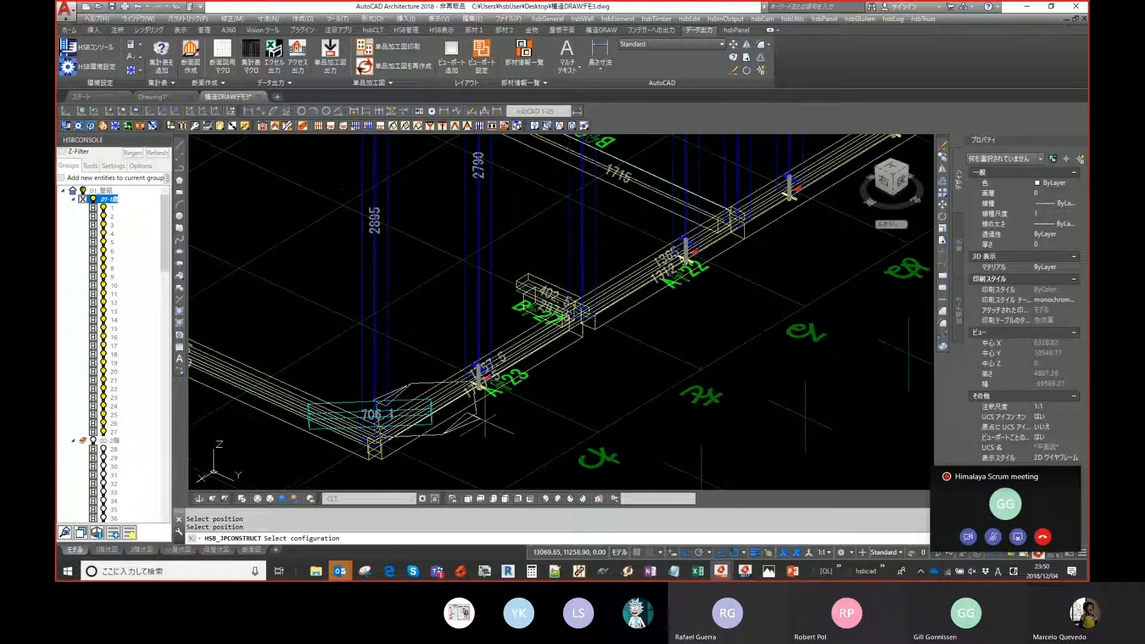
left_click(534, 444)
middle_click_drag(535, 435, 521, 442)
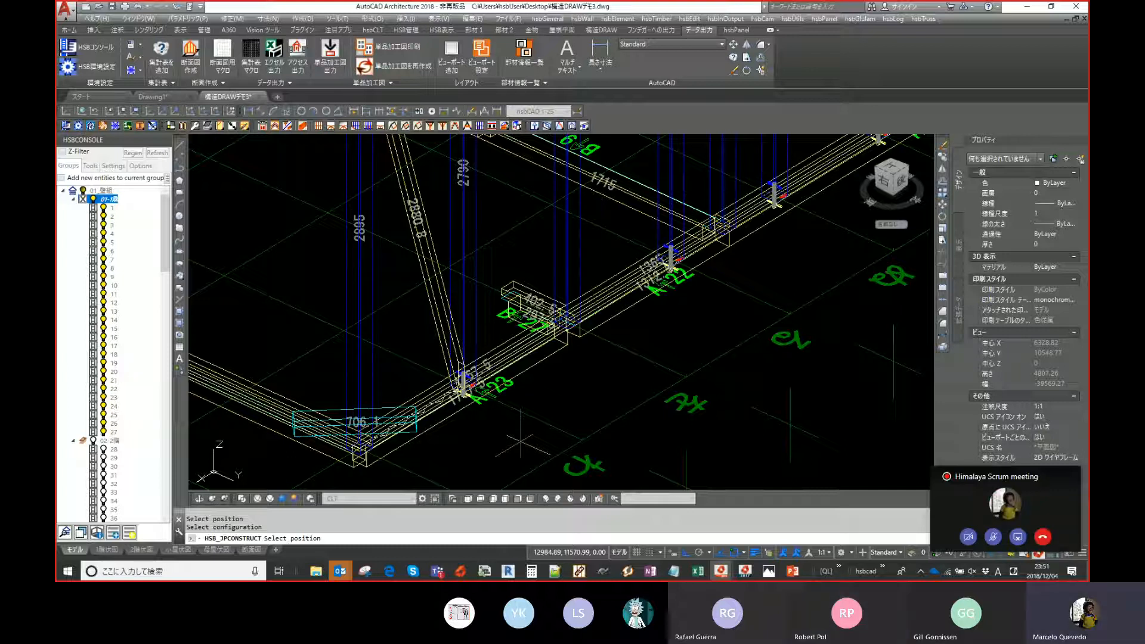
left_click(521, 442)
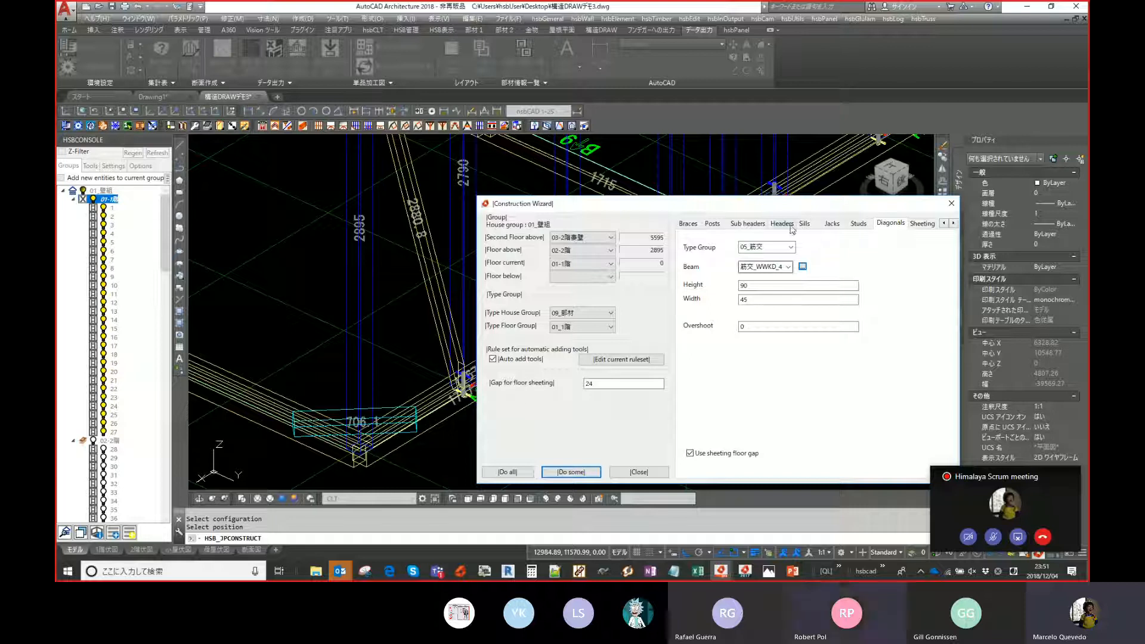
- Move the Construction Wizard dialog, switch to the Studs settings and run Do some
left_click_drag(783, 208, 783, 235)
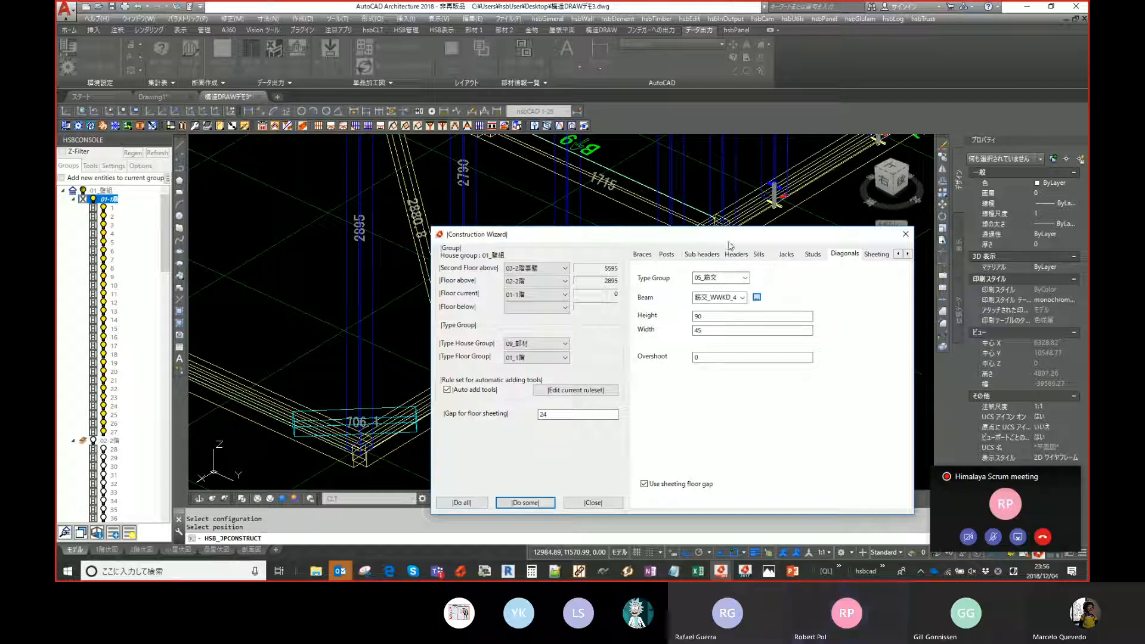
left_click_drag(733, 239, 741, 260)
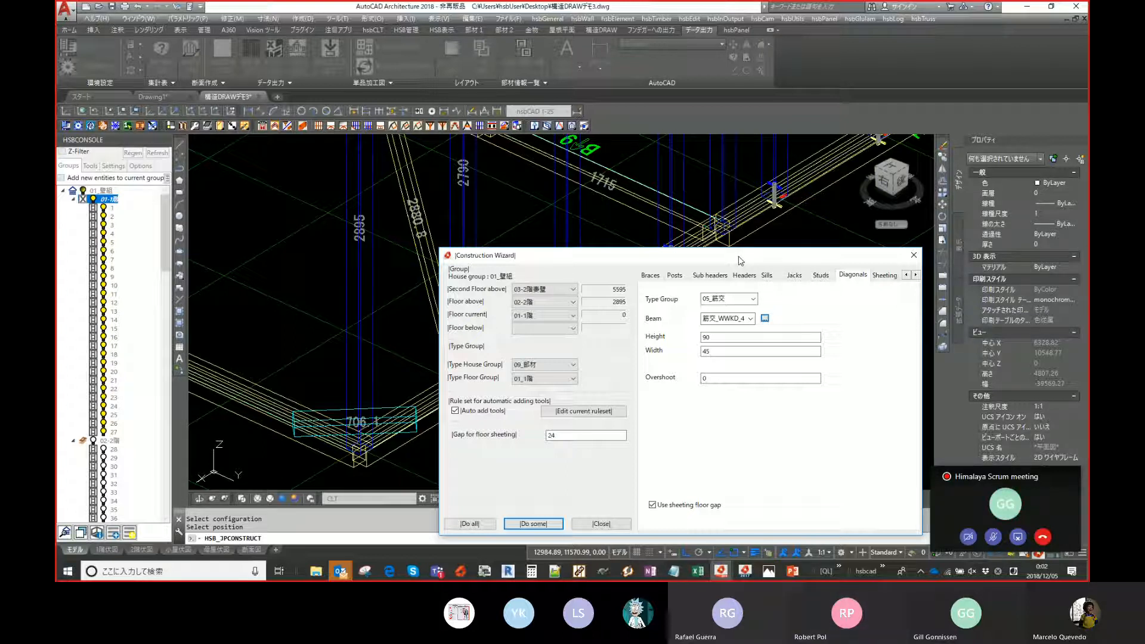
left_click(829, 278)
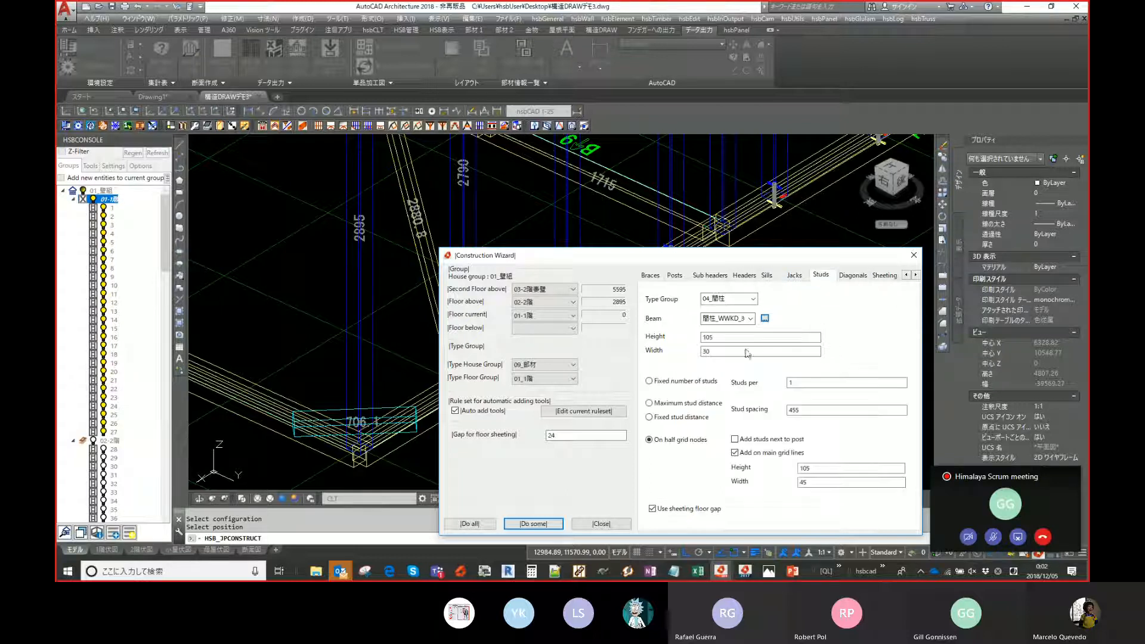
left_click(539, 525)
- Pick the wall positions where studs should be added, finish the selection and close the wizard
scroll(561, 311, "down", 3)
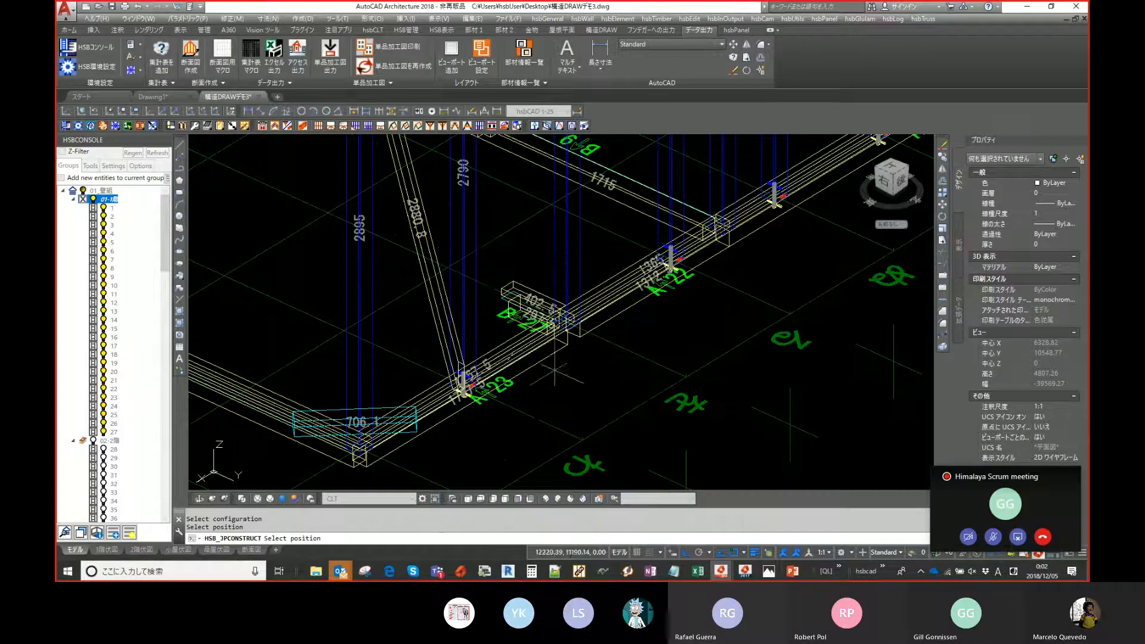
middle_click_drag(456, 418, 212, 591)
scroll(685, 287, "up", 2)
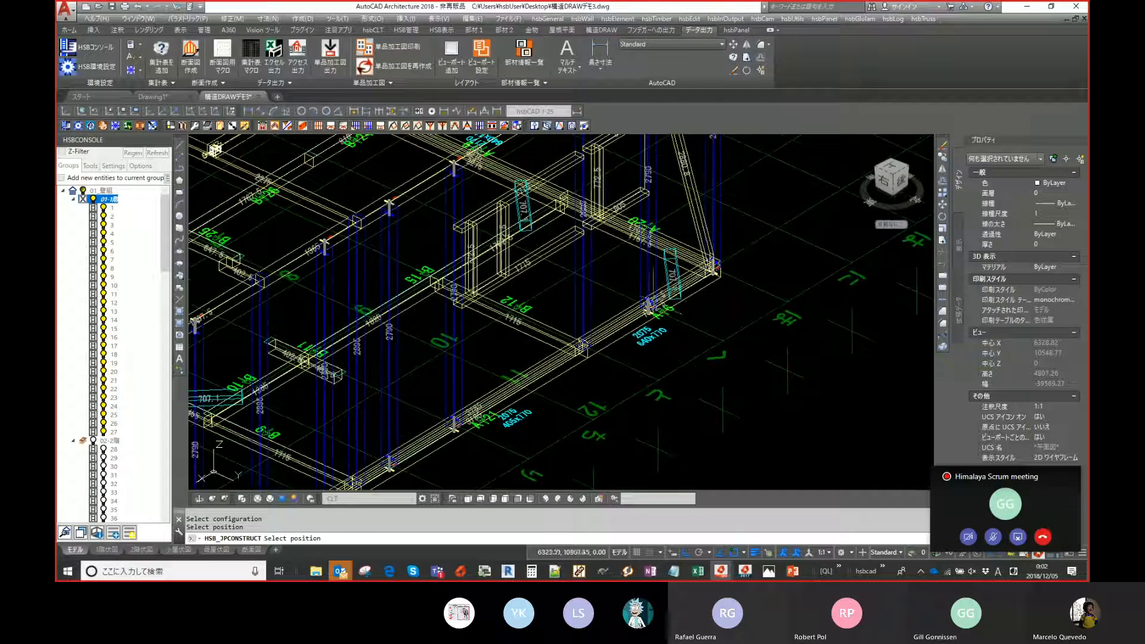
scroll(715, 281, "up", 2)
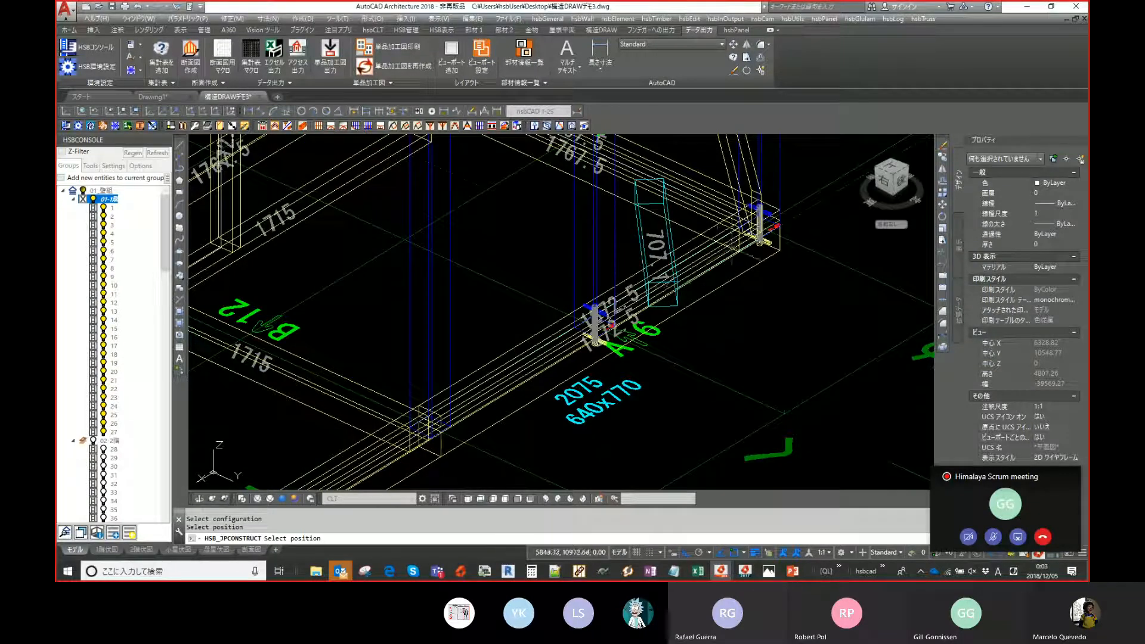
left_click(699, 291)
scroll(699, 290, "down", 3)
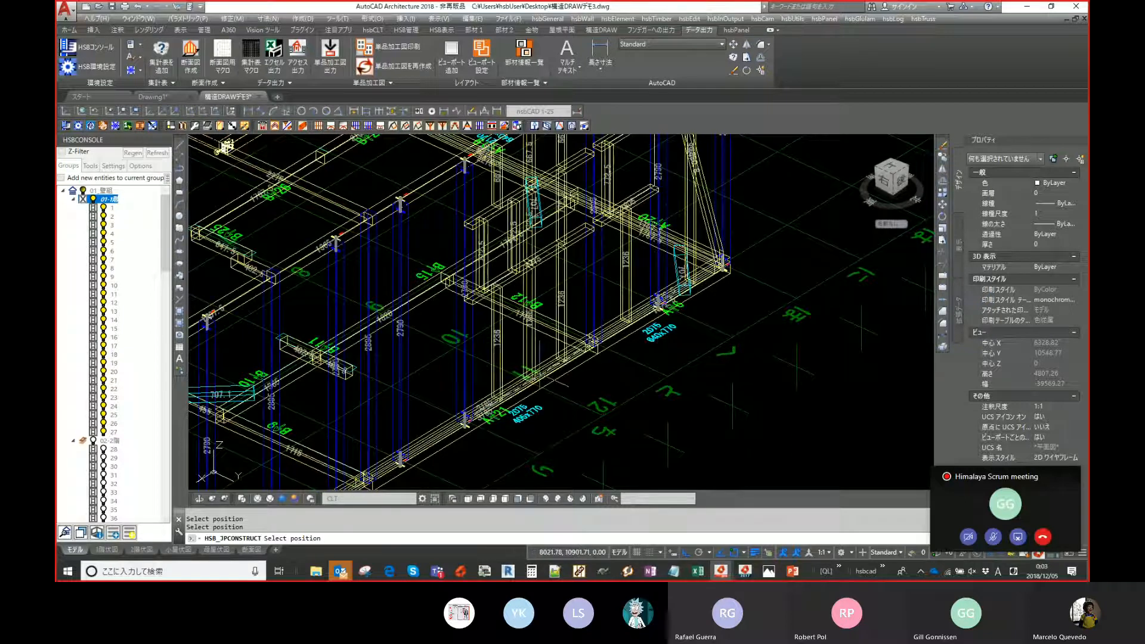
middle_click_drag(453, 418, 519, 352)
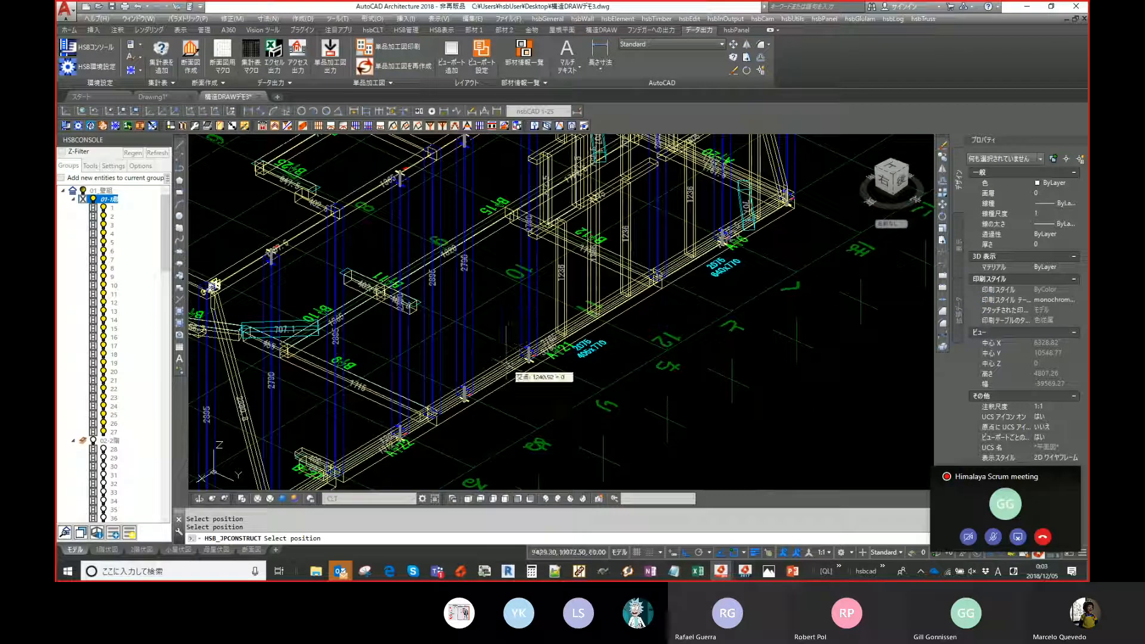
middle_click_drag(444, 411, 526, 360)
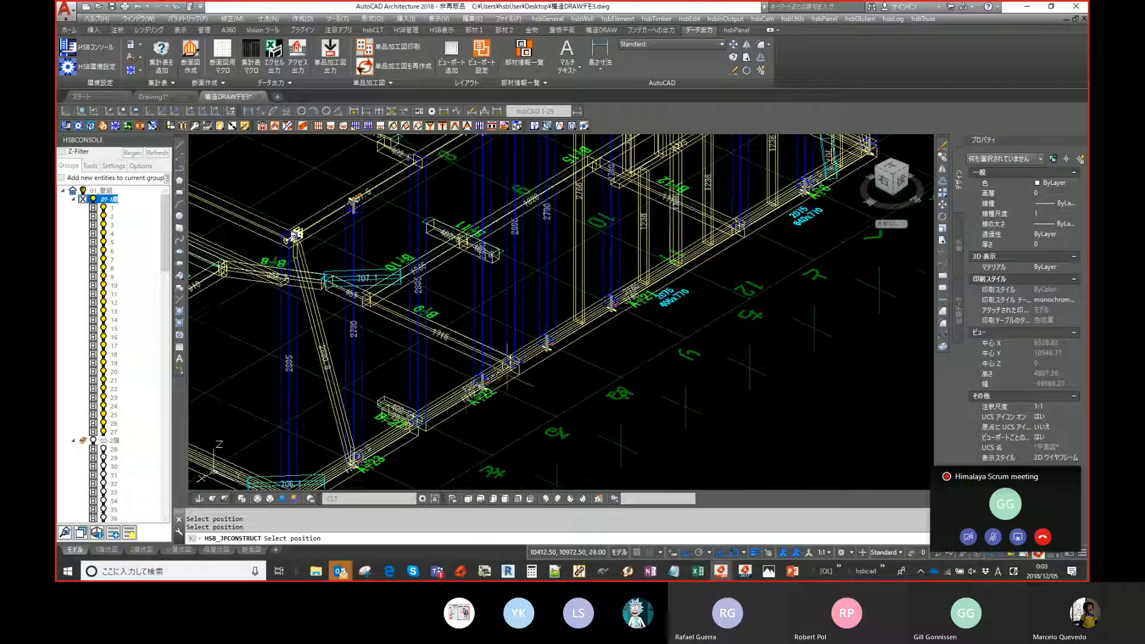
left_click(454, 410)
left_click(386, 438)
left_click(345, 463)
middle_click_drag(615, 247, 527, 295)
key("Return")
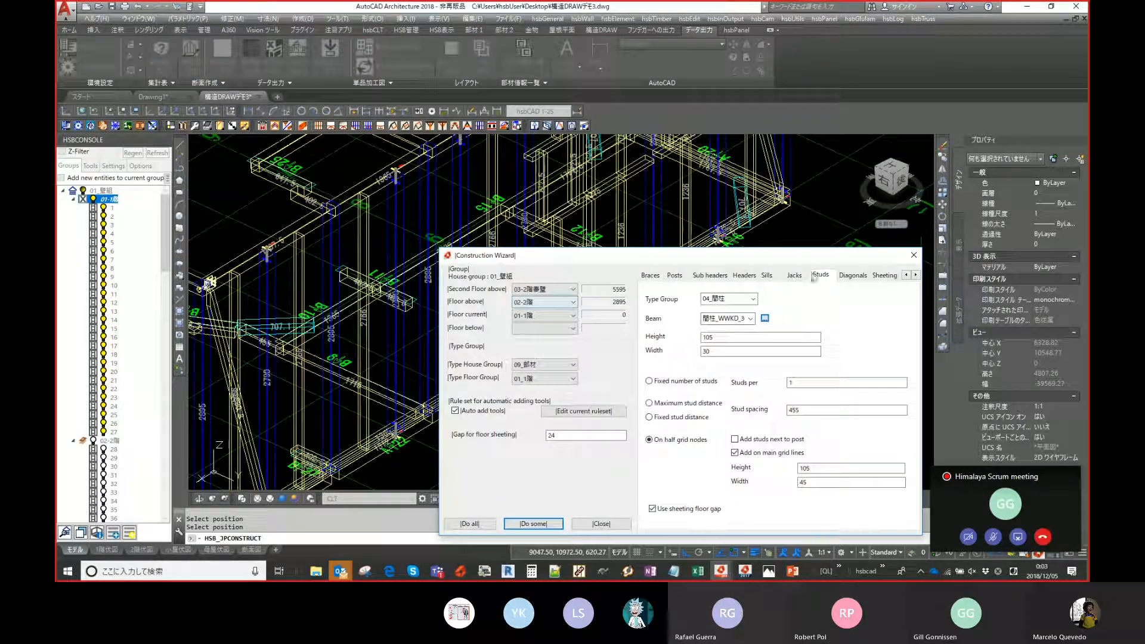
left_click(601, 524)
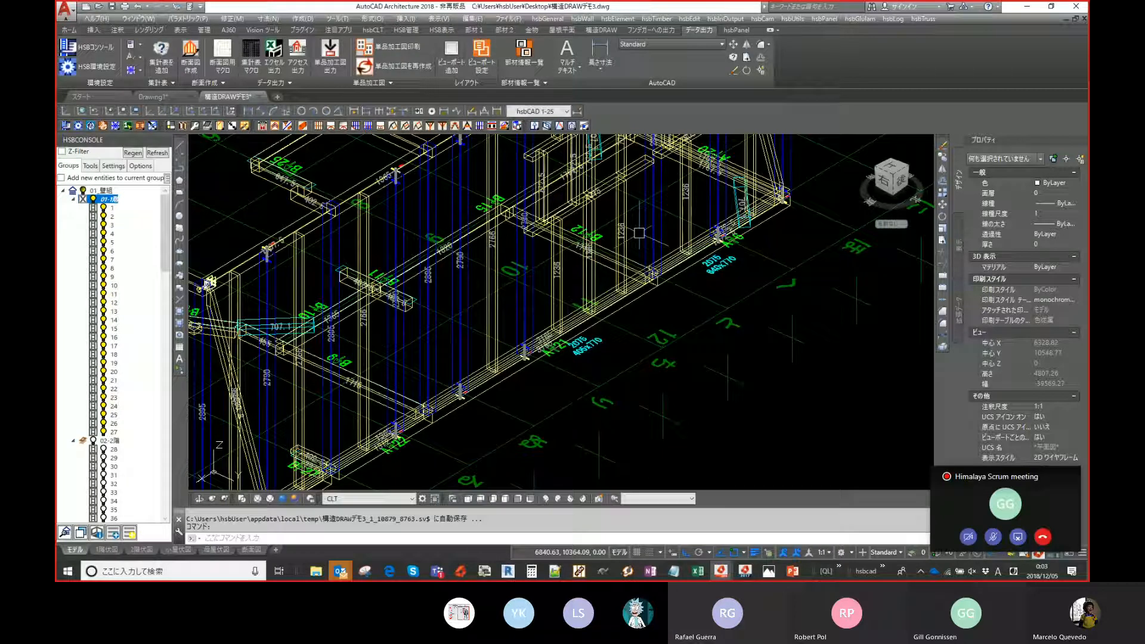
- Orbit around the first-floor framing to inspect the added studs and diagonals
middle_click_drag(639, 233, 610, 328)
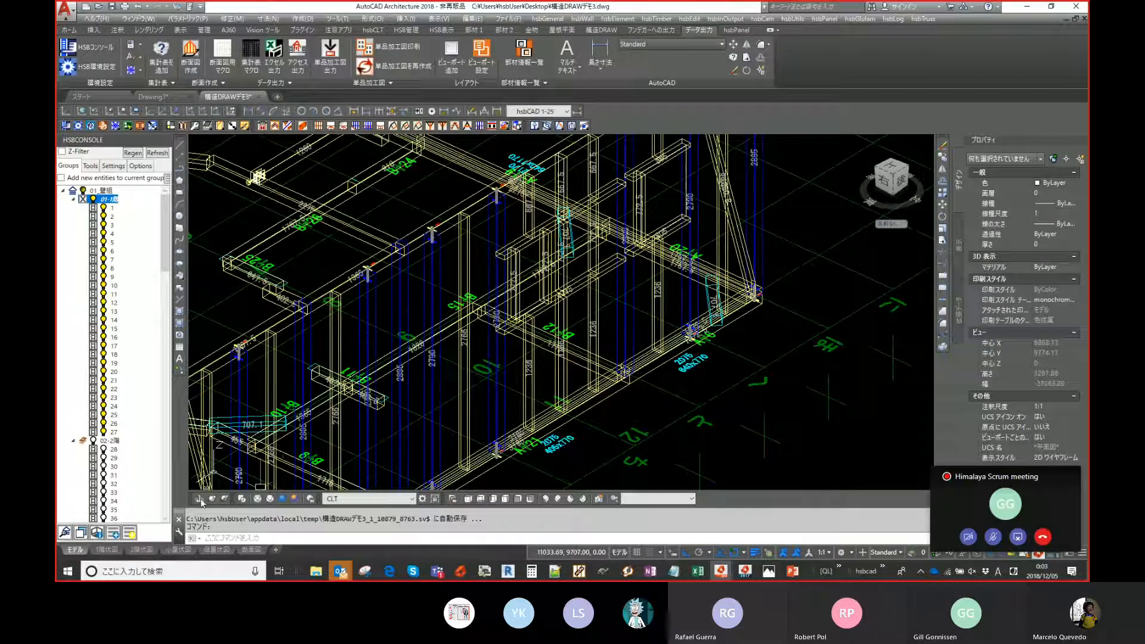
left_click(198, 498)
left_click_drag(623, 251, 509, 226)
scroll(513, 206, "up", 5)
middle_click_drag(509, 226, 522, 344)
key("Escape")
scroll(508, 360, "down", 2)
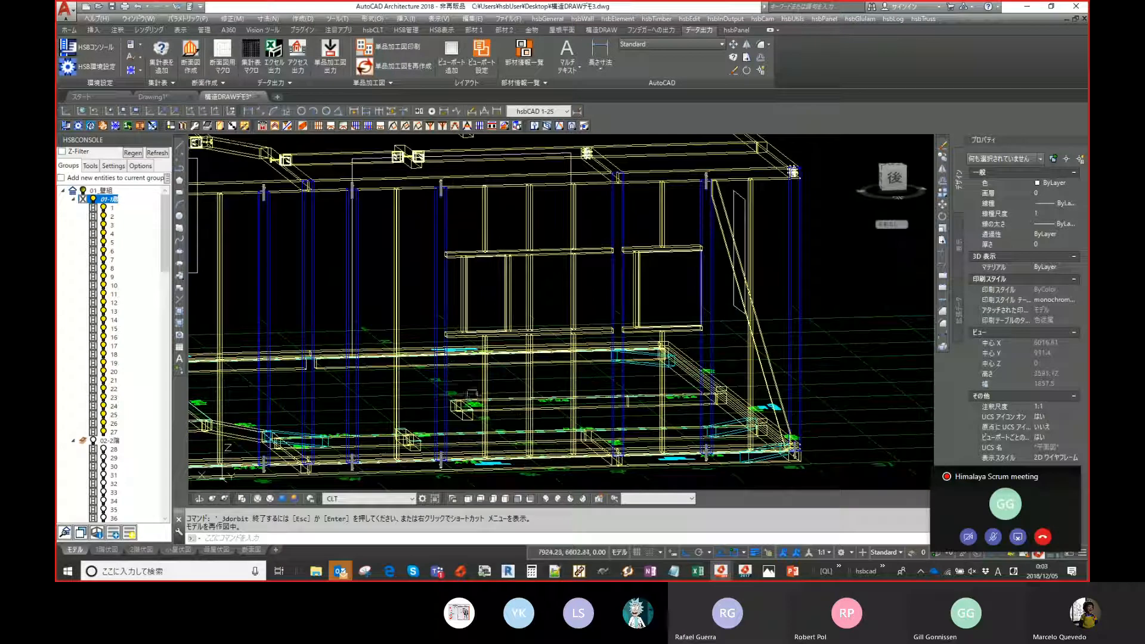
- Switch to the top view, zoom into the floor plan, and orbit around the front wall framing to examine it
left_click(475, 498)
scroll(591, 358, "up", 1)
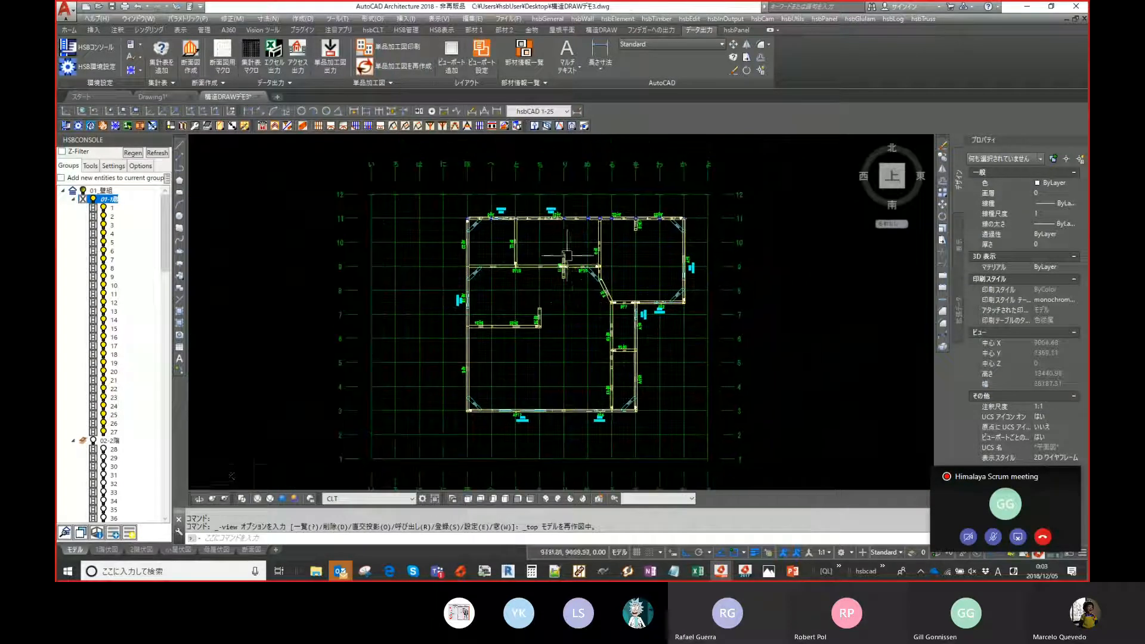
scroll(544, 303, "up", 4)
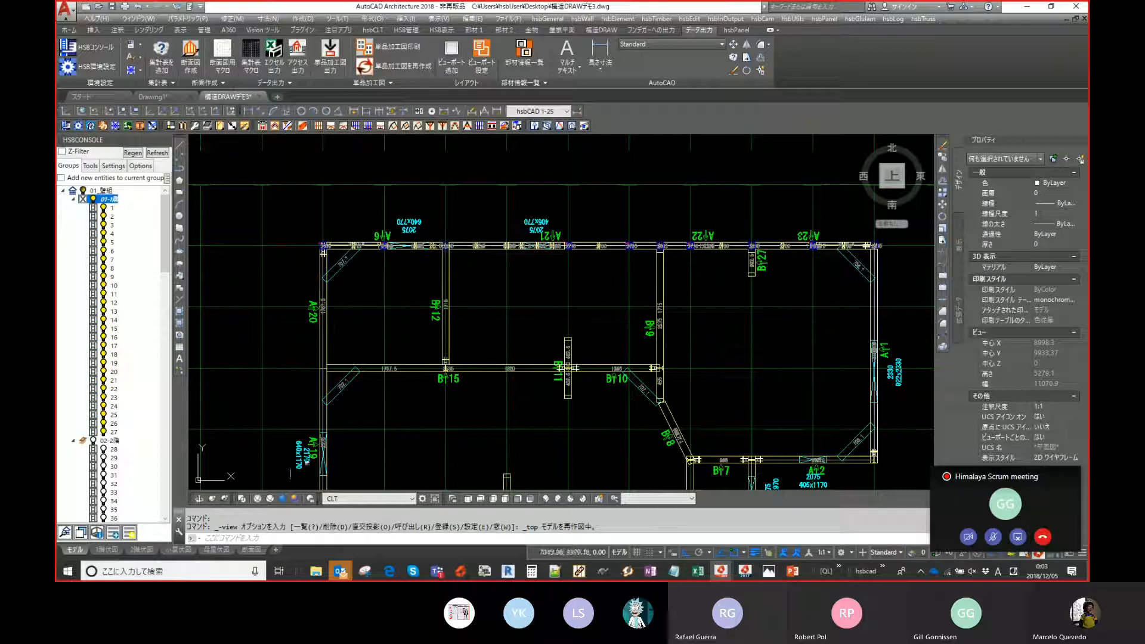
left_click(199, 498)
mouse_move(388, 302)
left_mouse_down()
mouse_move(591, 341)
mouse_move(617, 325)
mouse_move(615, 312)
mouse_move(647, 318)
left_mouse_up()
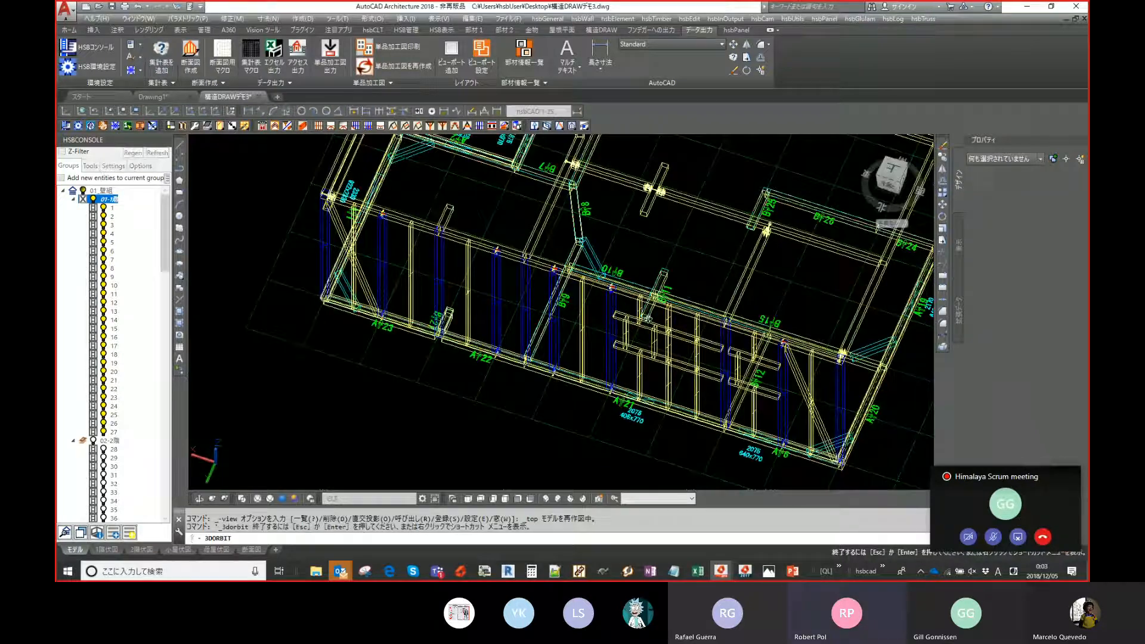
scroll(669, 328, "up", 5)
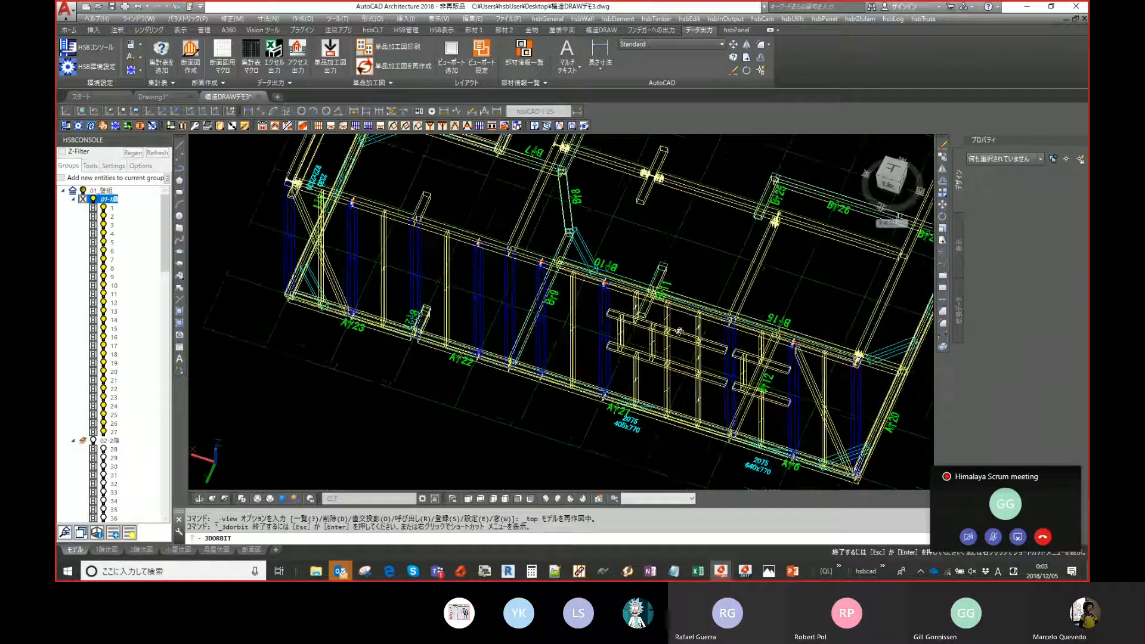
left_click_drag(699, 291, 609, 373)
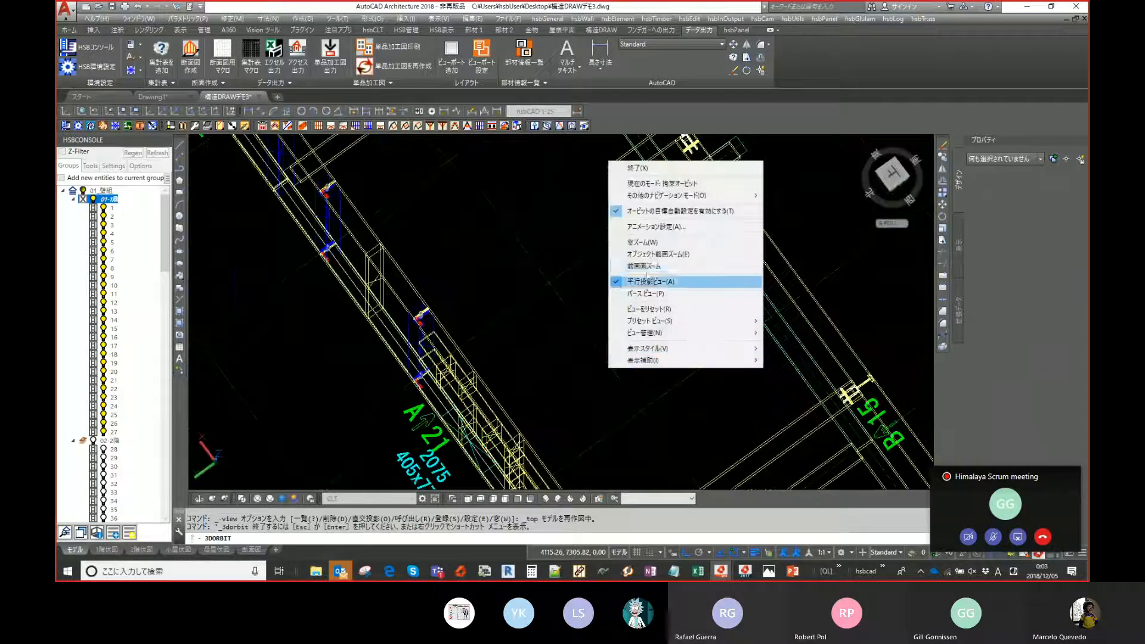
left_click(655, 167)
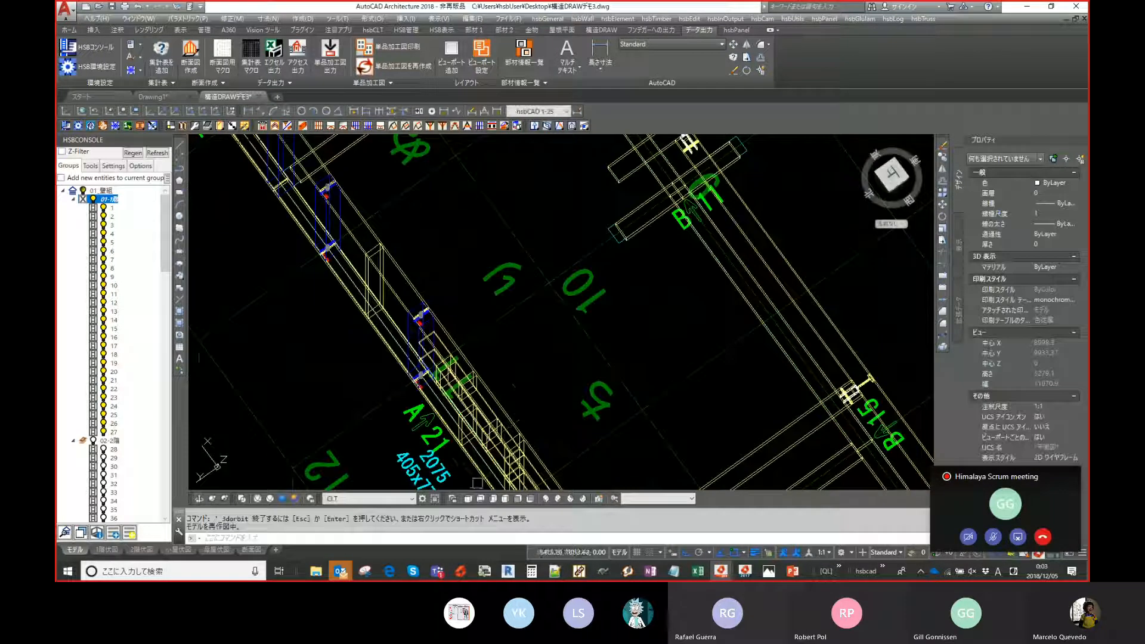
- Isolate the front wall's framing members and examine them in front elevation, zooming in on the studs and openings
left_click(468, 498)
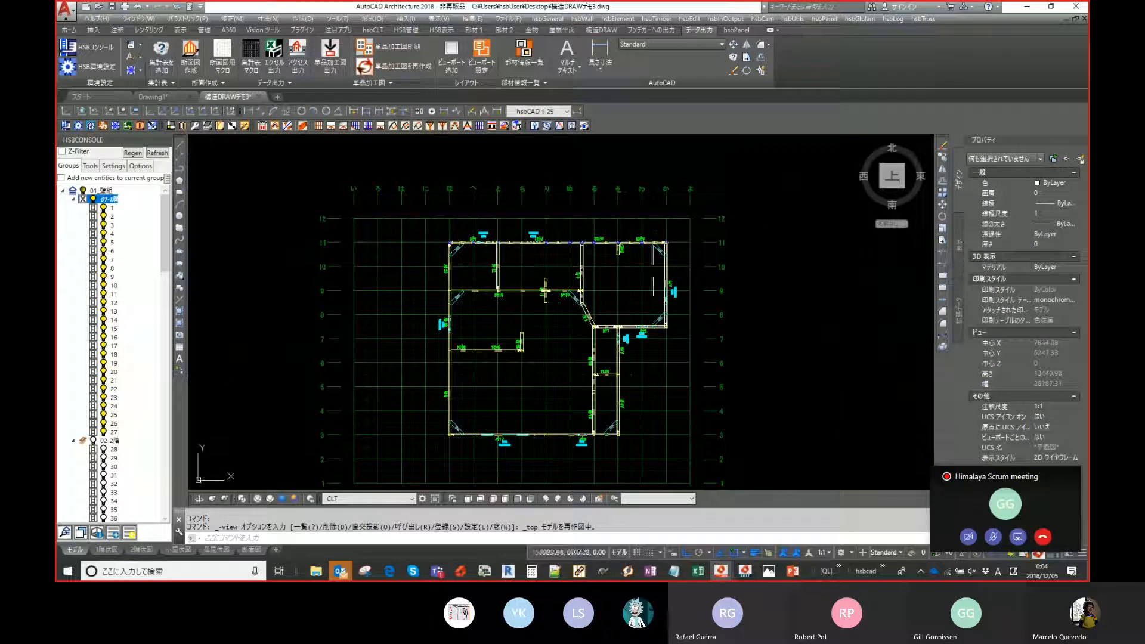
left_click(729, 199)
left_click(431, 255)
right_click(431, 255)
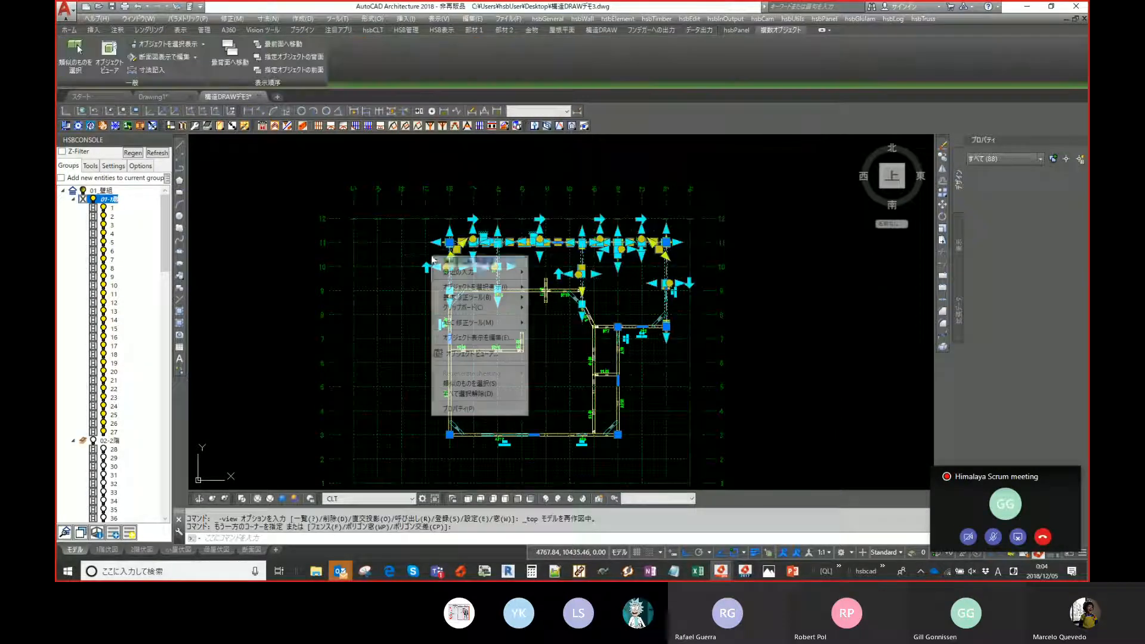
mouse_move(520, 292)
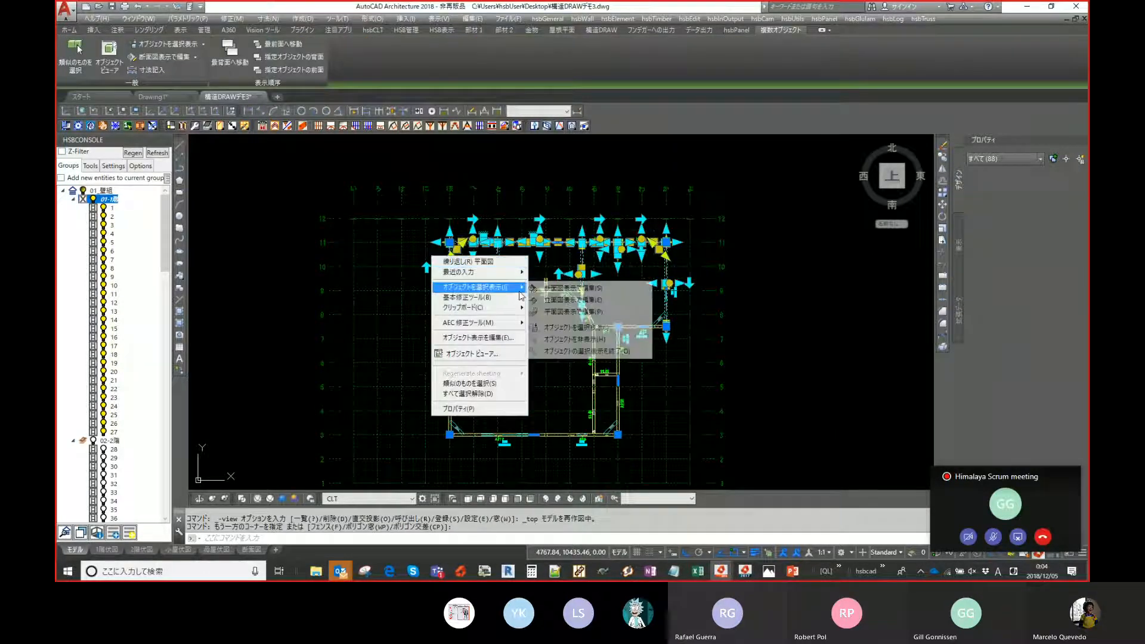
left_click(573, 327)
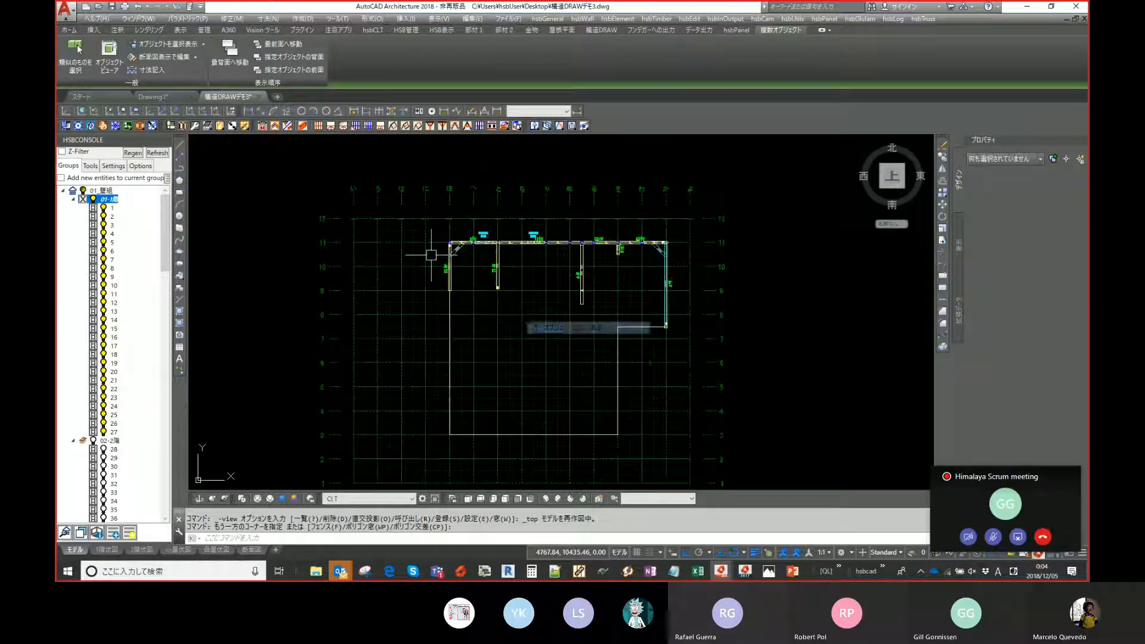
left_click(519, 499)
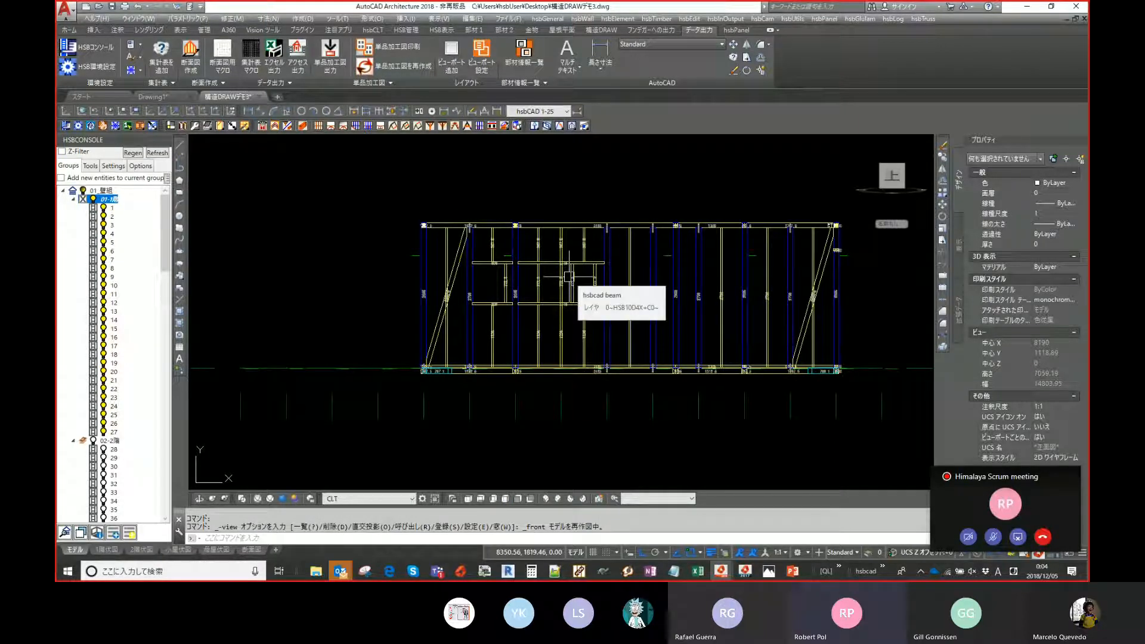
scroll(572, 301, "up", 3)
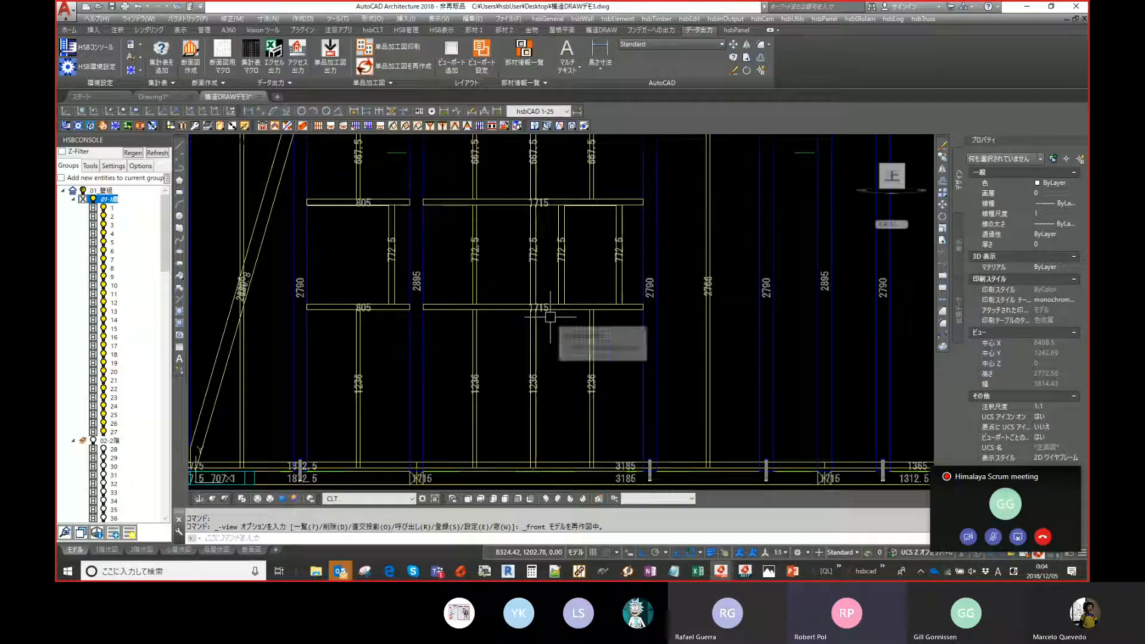
scroll(550, 319, "down", 2)
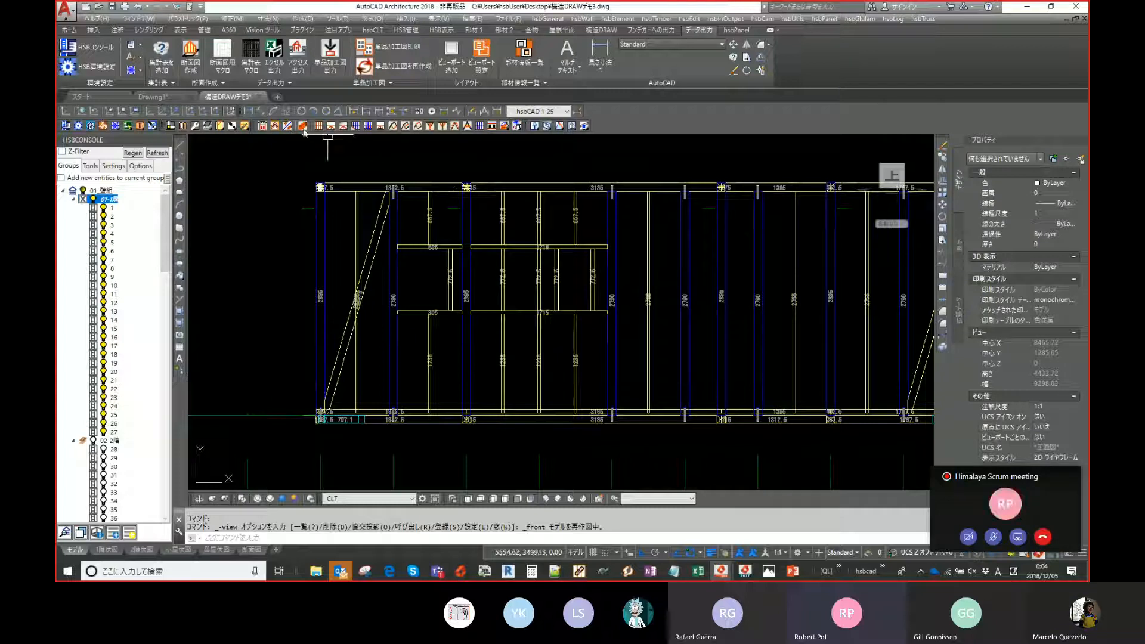
left_click(506, 127)
left_click_drag(635, 255, 566, 183)
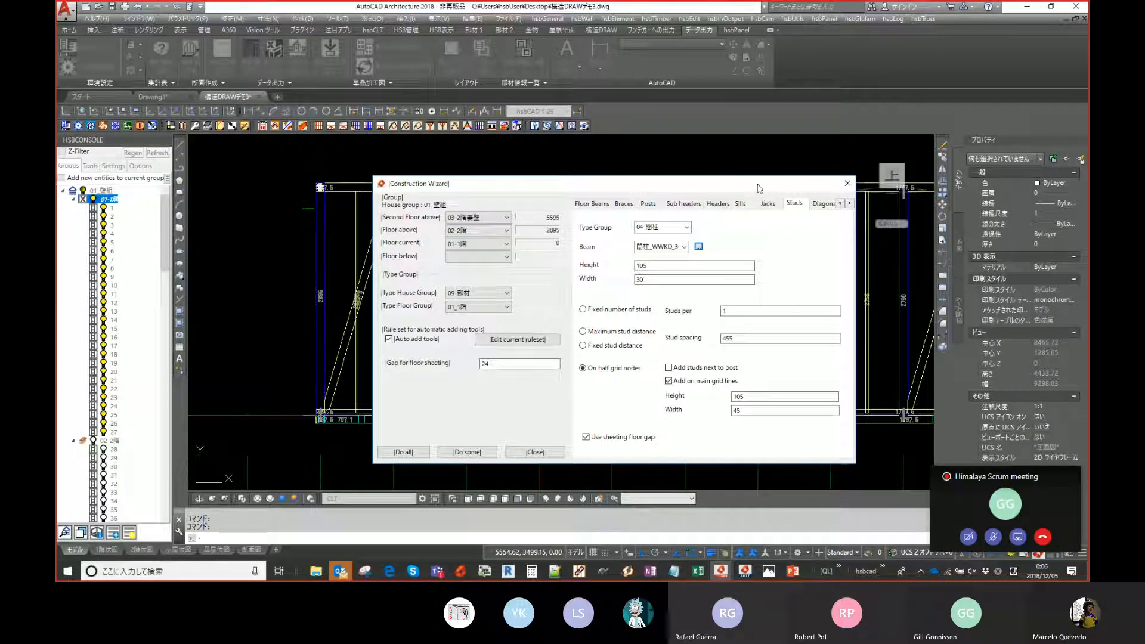
left_click_drag(759, 189, 746, 187)
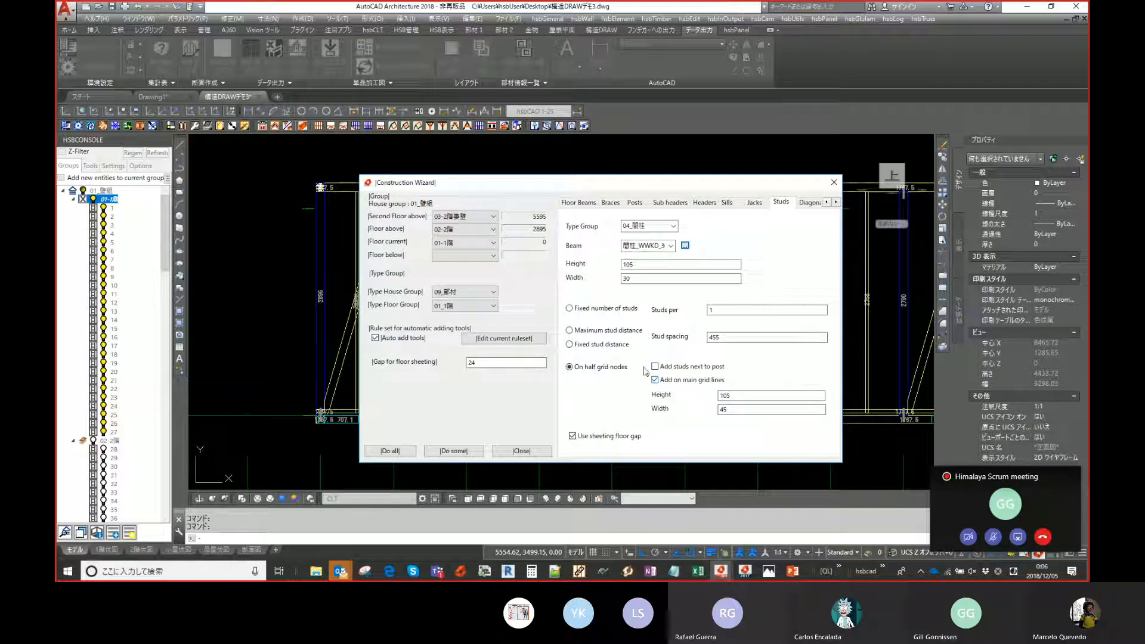
left_click(833, 183)
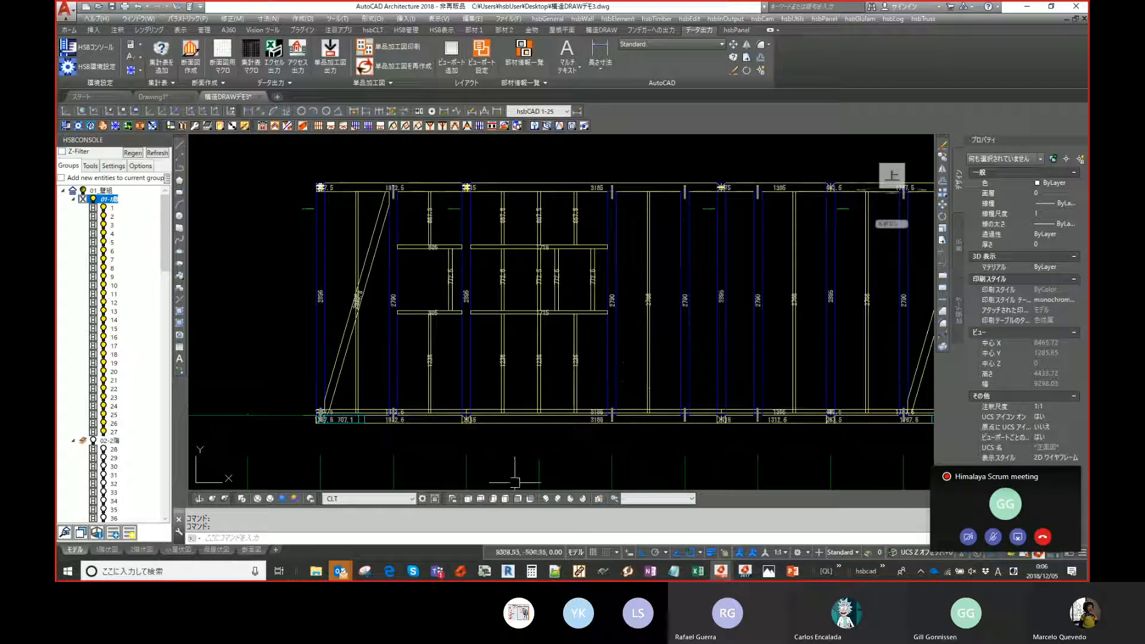
- End the object isolation and switch to a southwest isometric view of the whole floor
left_click(467, 499)
middle_click_drag(539, 297, 519, 326)
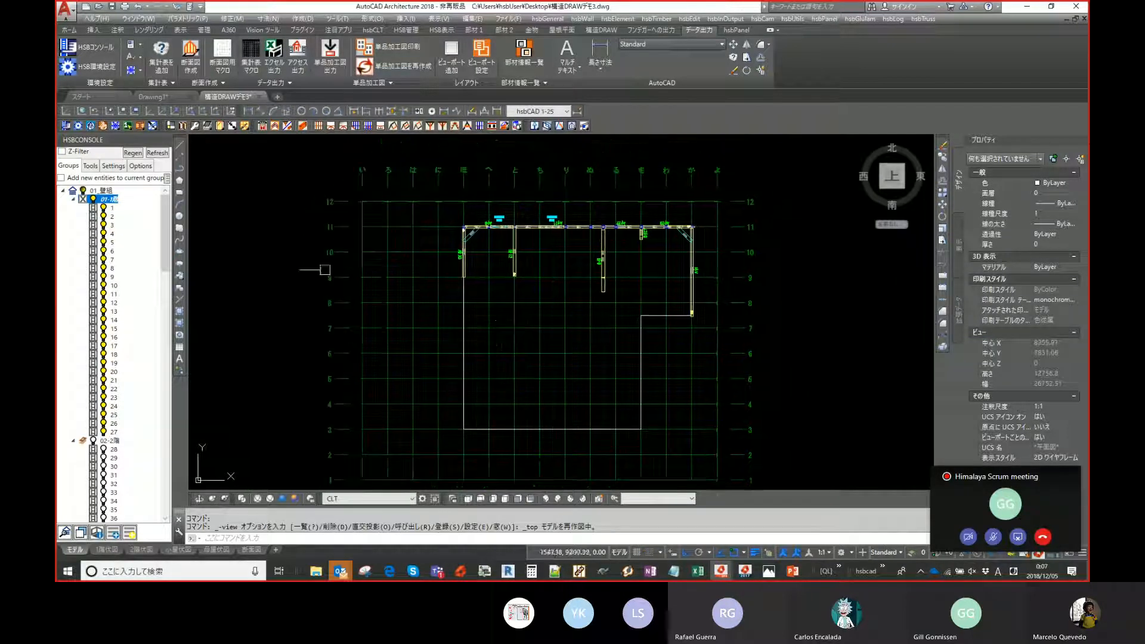
right_click(260, 278)
mouse_move(310, 331)
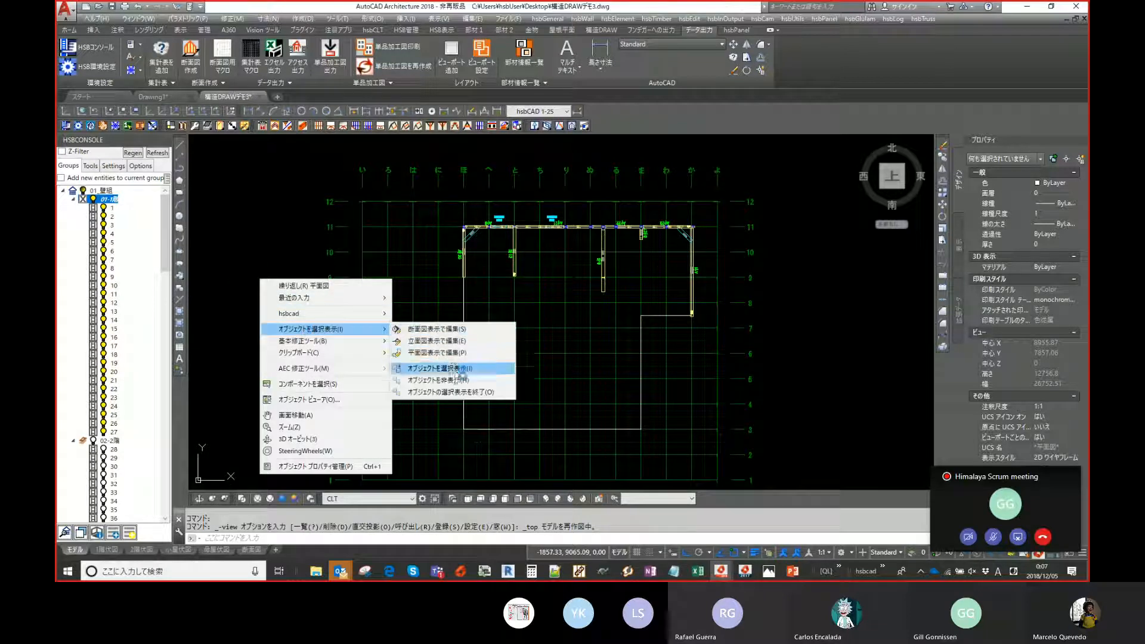
left_click(452, 392)
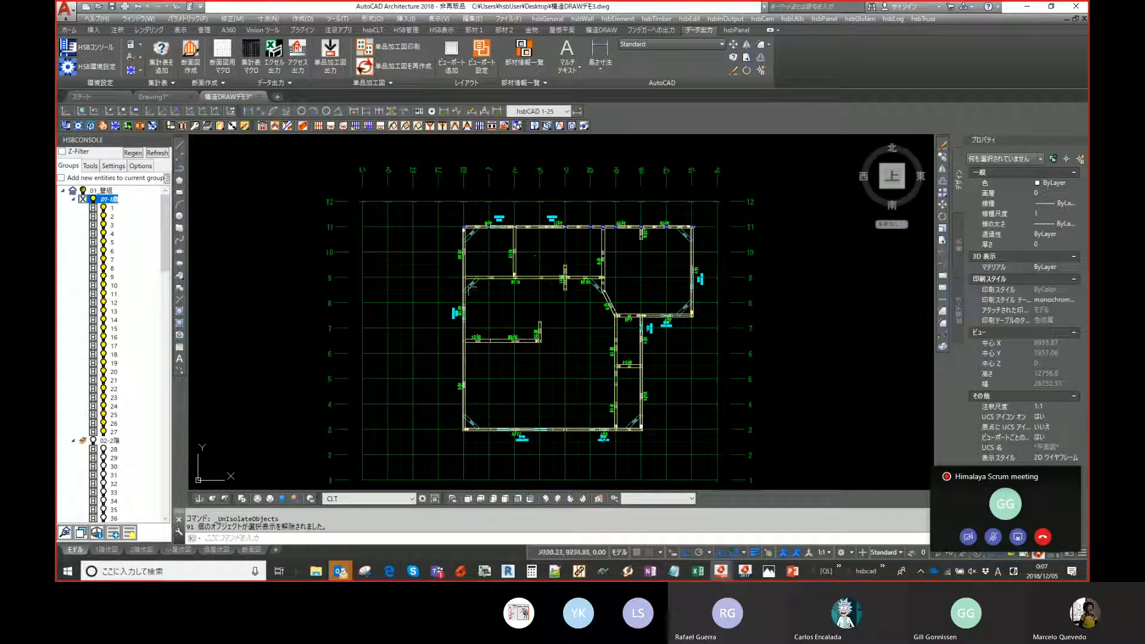
middle_click_drag(540, 442, 518, 445)
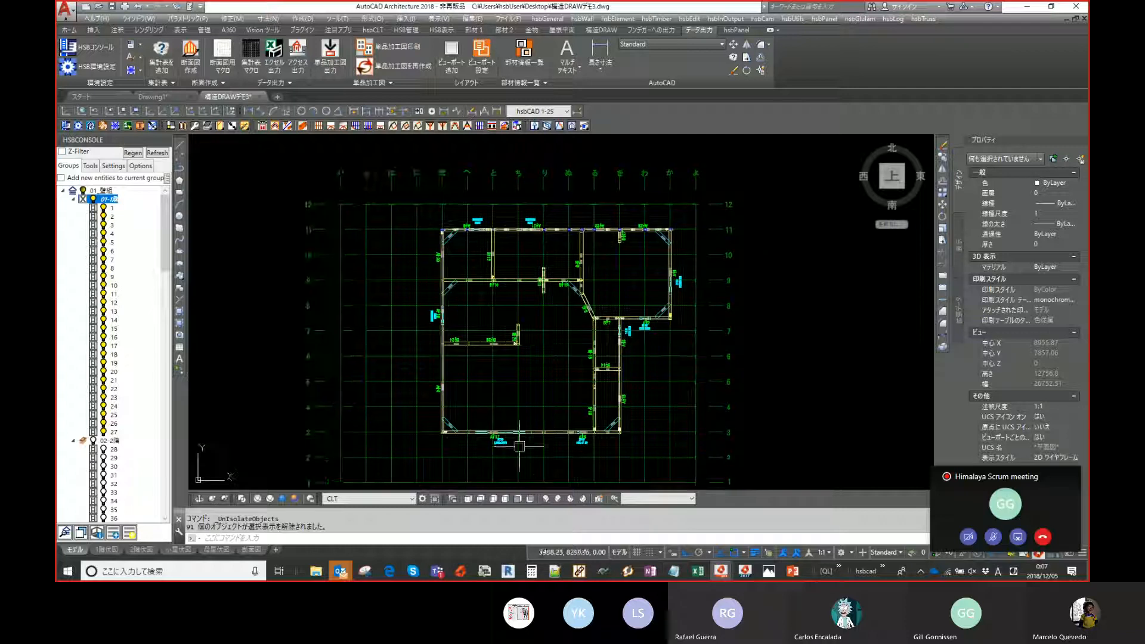
left_click(545, 498)
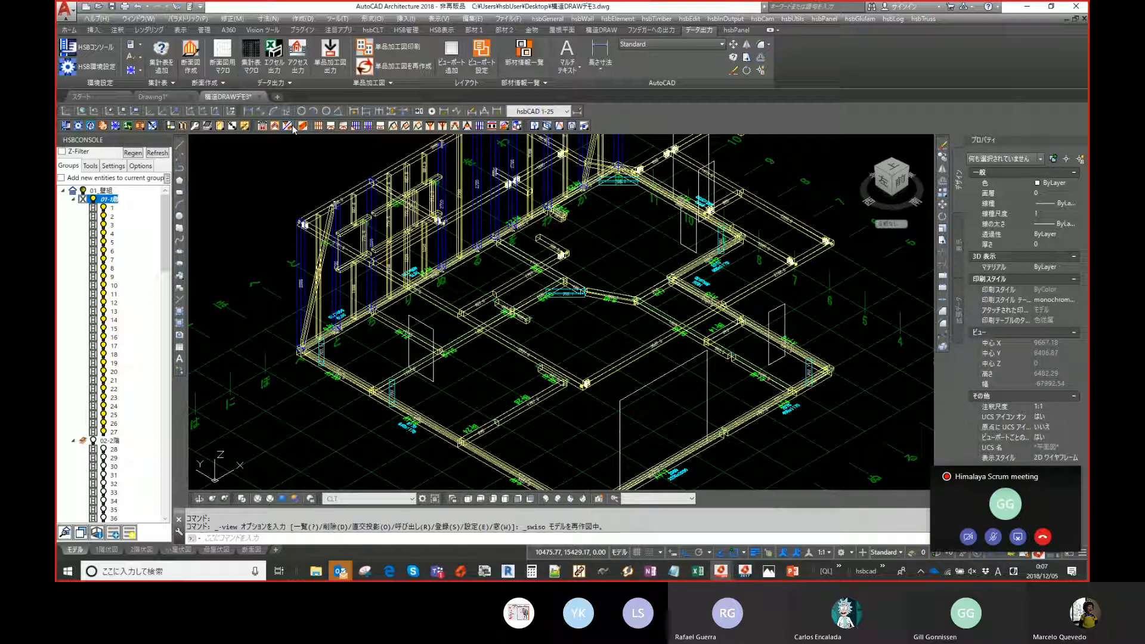
- In the Construction Wizard's Sheeting settings, run Do some, pick the floor area, start position and staggering direction, then close the wizard
left_click(836, 205)
left_click(804, 202)
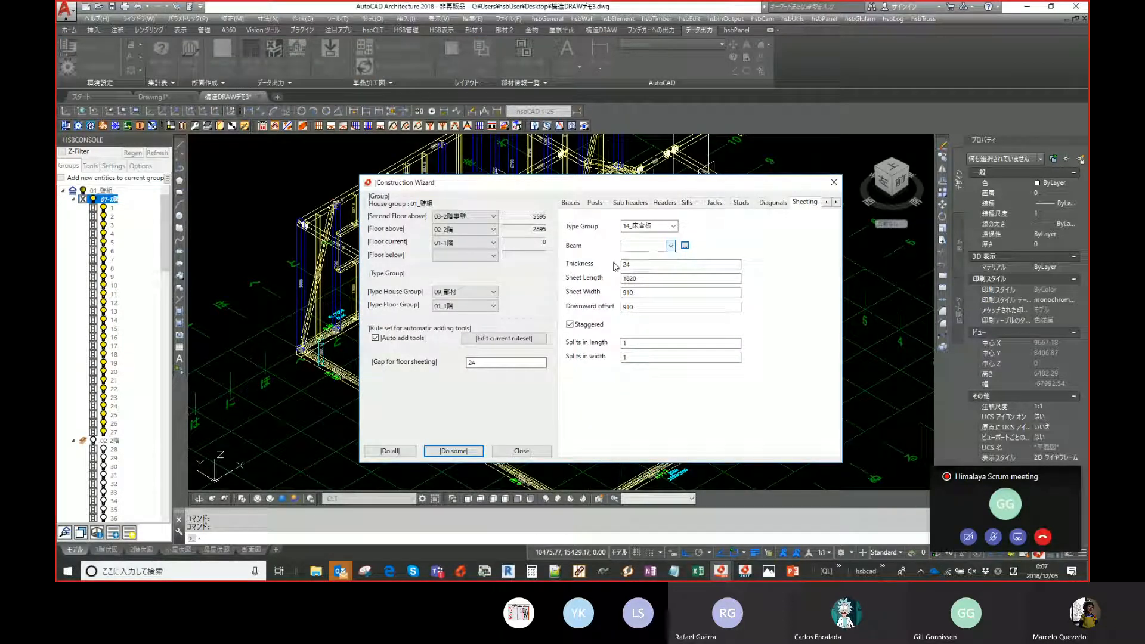
left_click(453, 451)
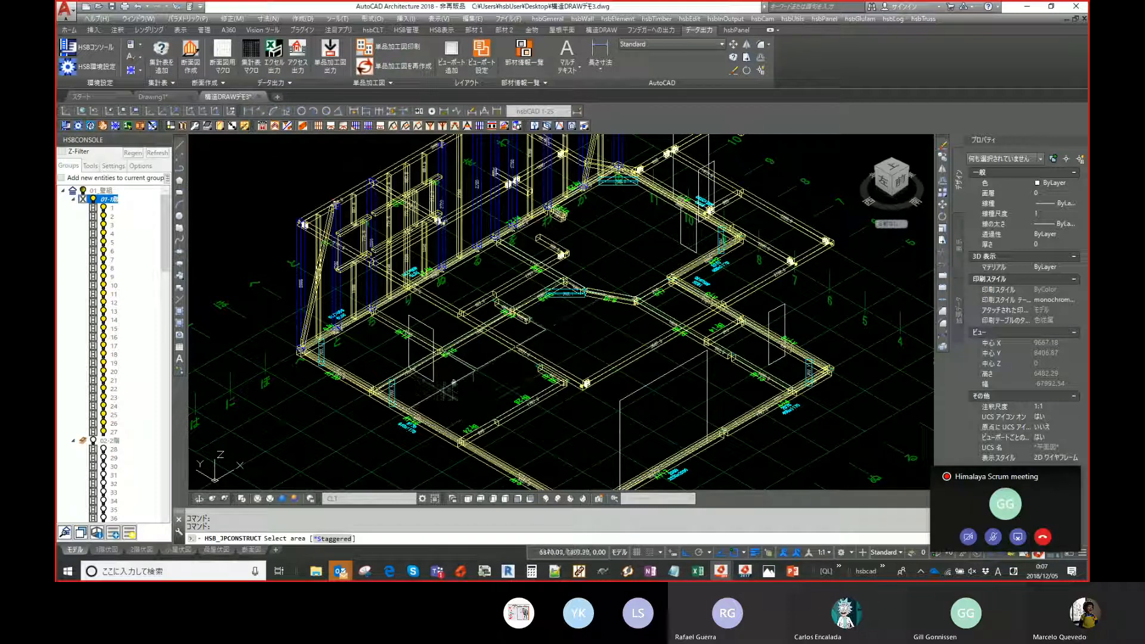
left_click(509, 394)
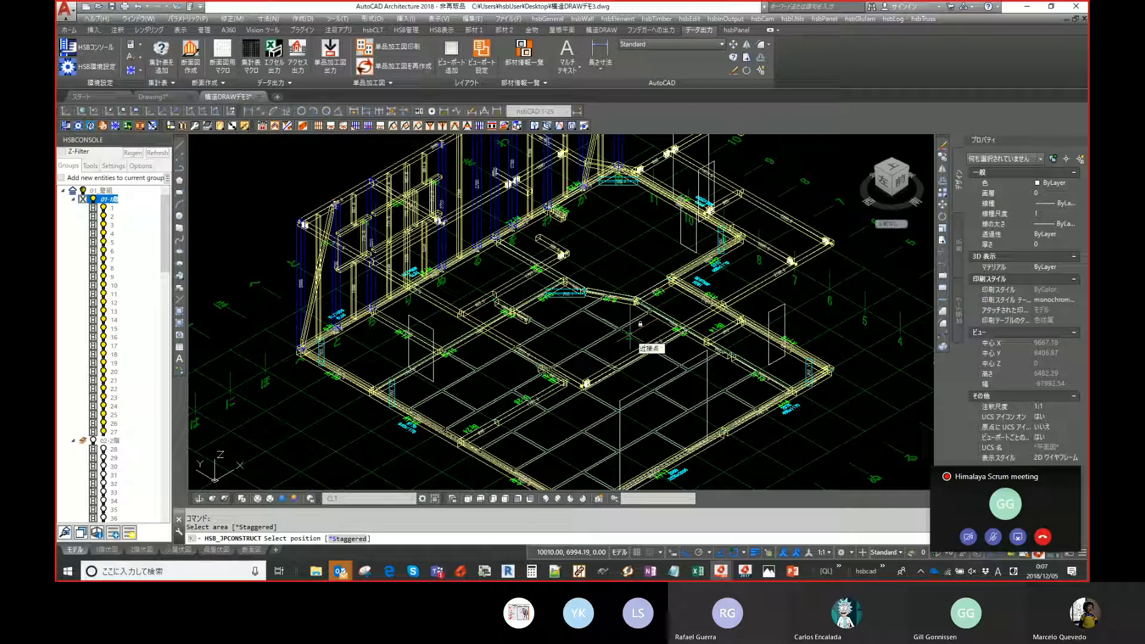
left_click(629, 334)
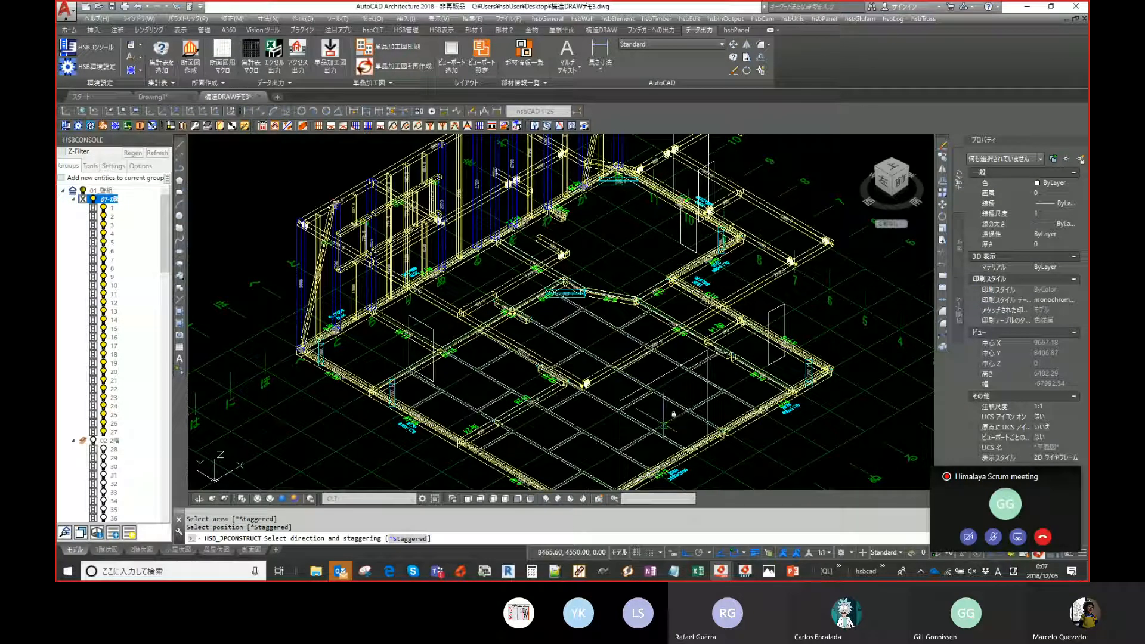
left_click(676, 434)
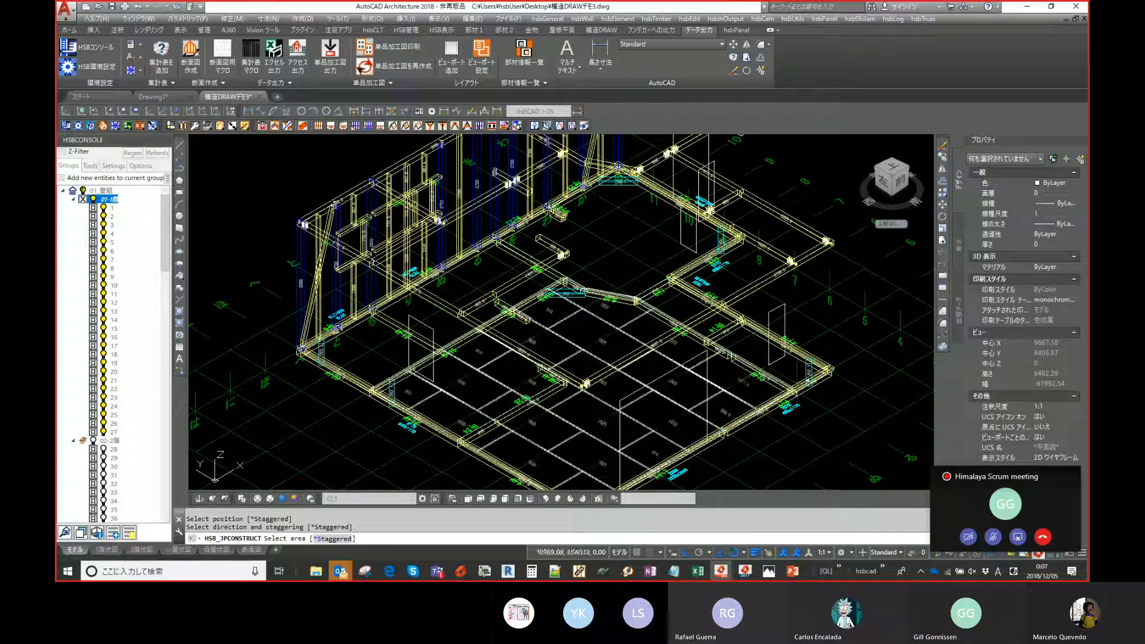
left_click(797, 385)
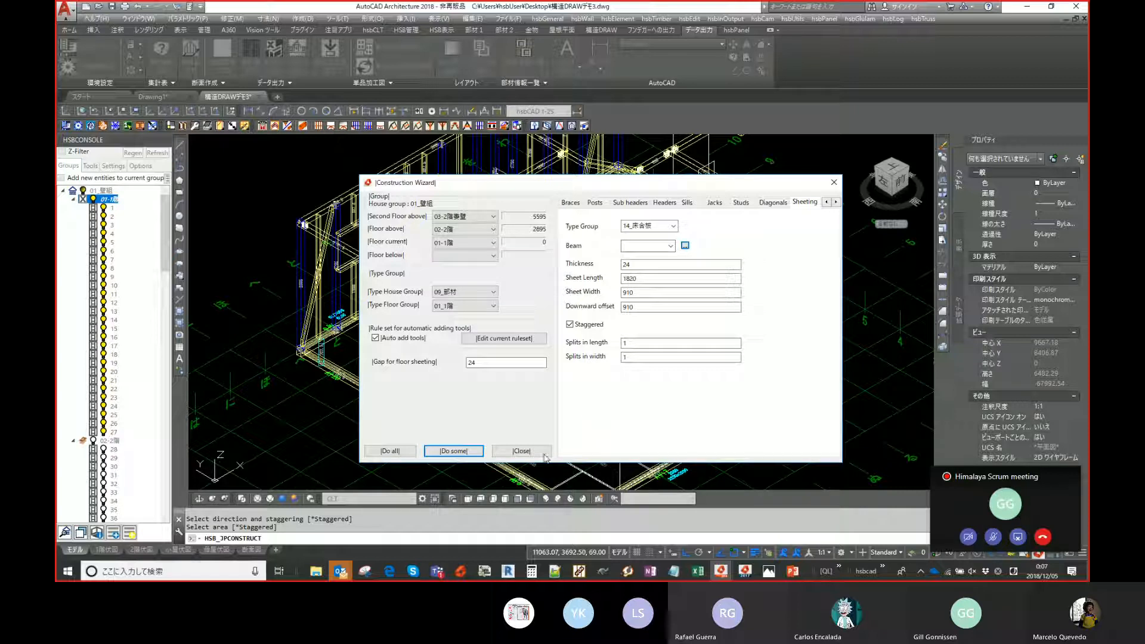
left_click(522, 450)
- Orbit and zoom around the first floor to inspect the newly added floor sheeting
middle_click_drag(577, 412, 567, 302)
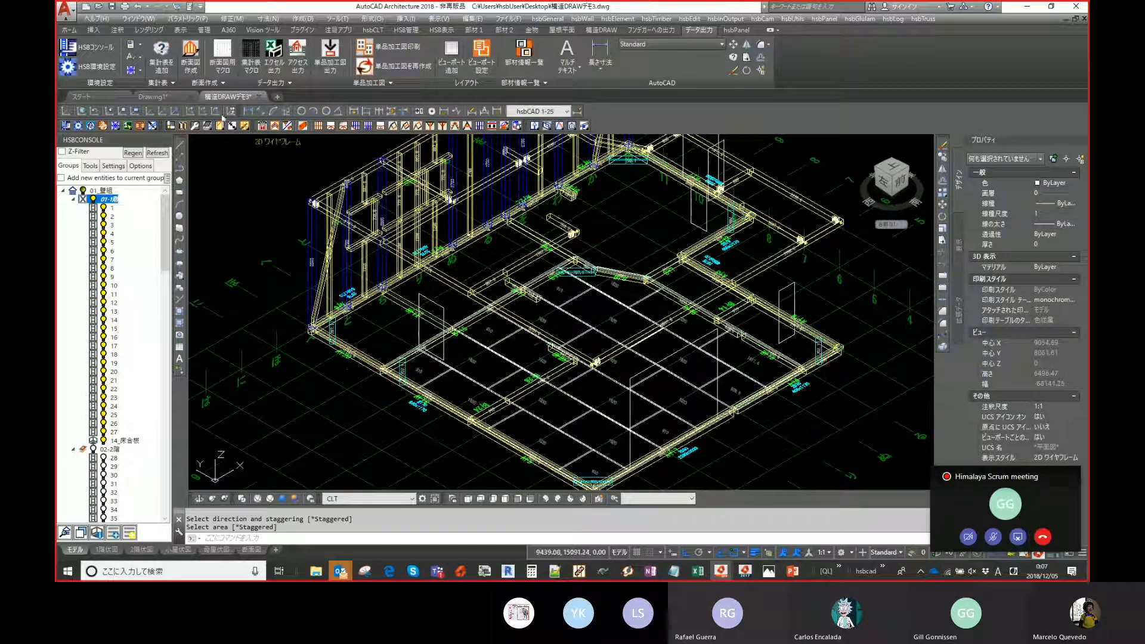
middle_click_drag(593, 355, 559, 325)
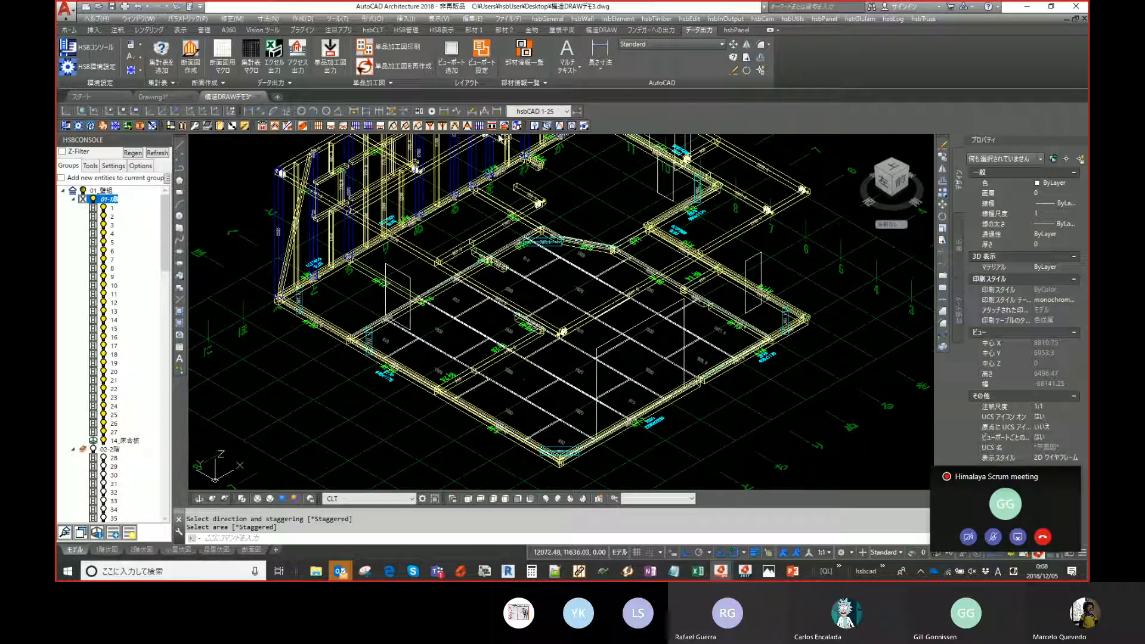
scroll(456, 286, "down", 3)
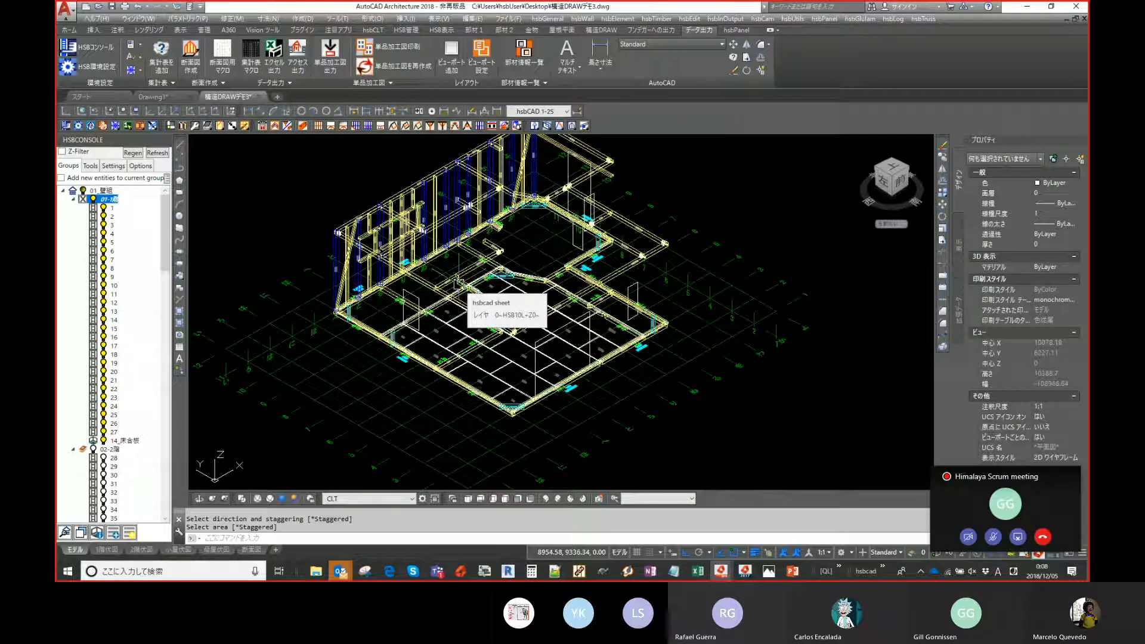
middle_click_drag(391, 260, 423, 260)
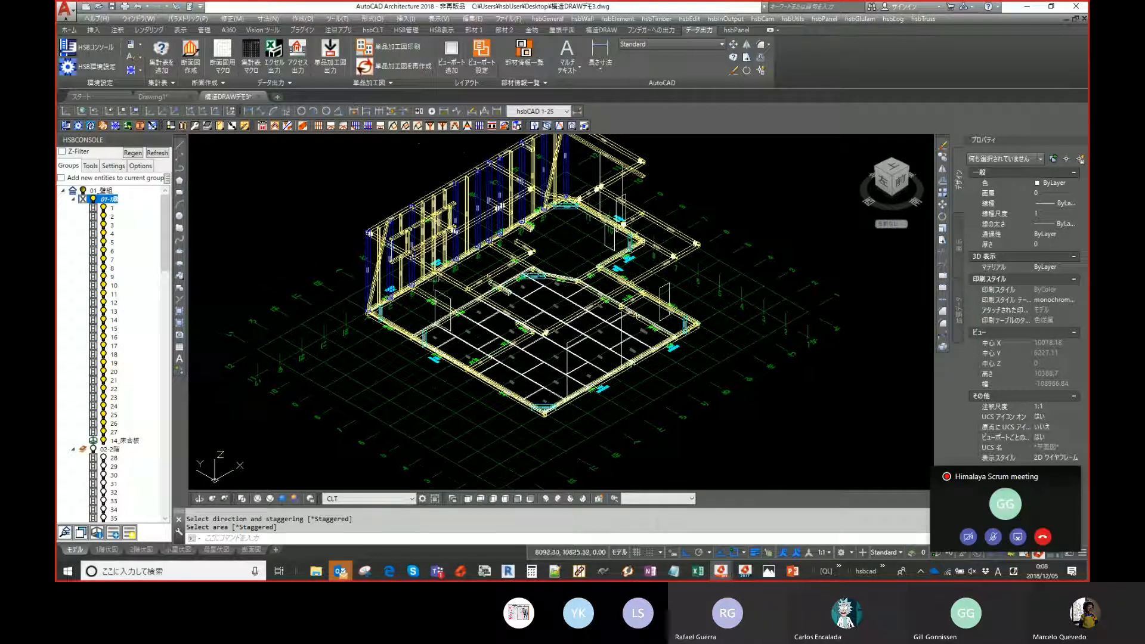
scroll(454, 356, "up", 5)
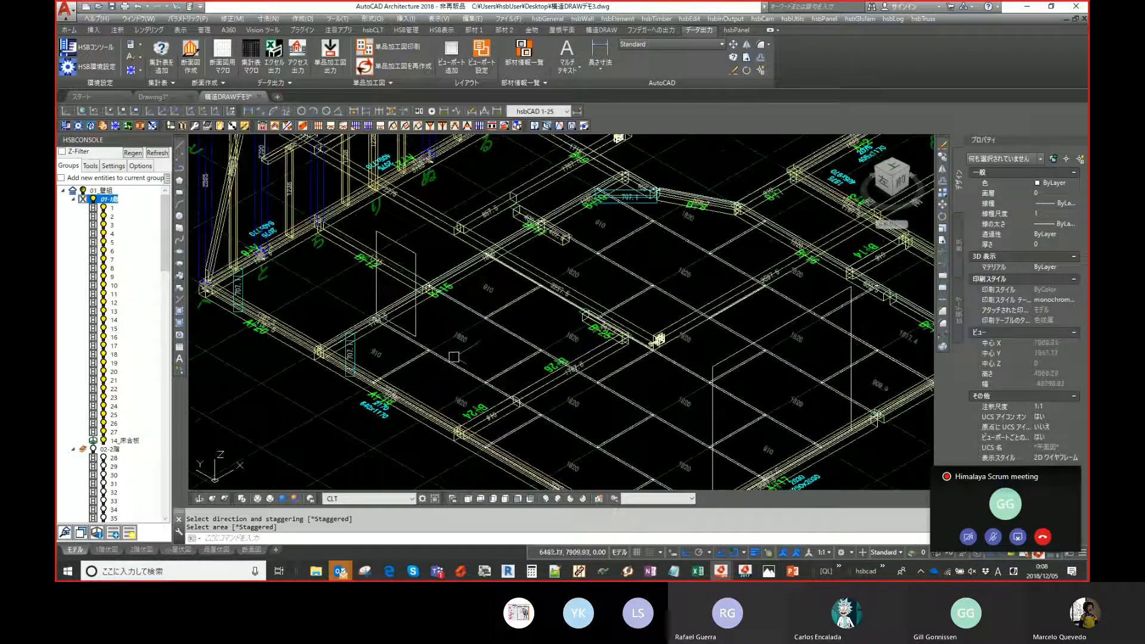
scroll(454, 357, "down", 3)
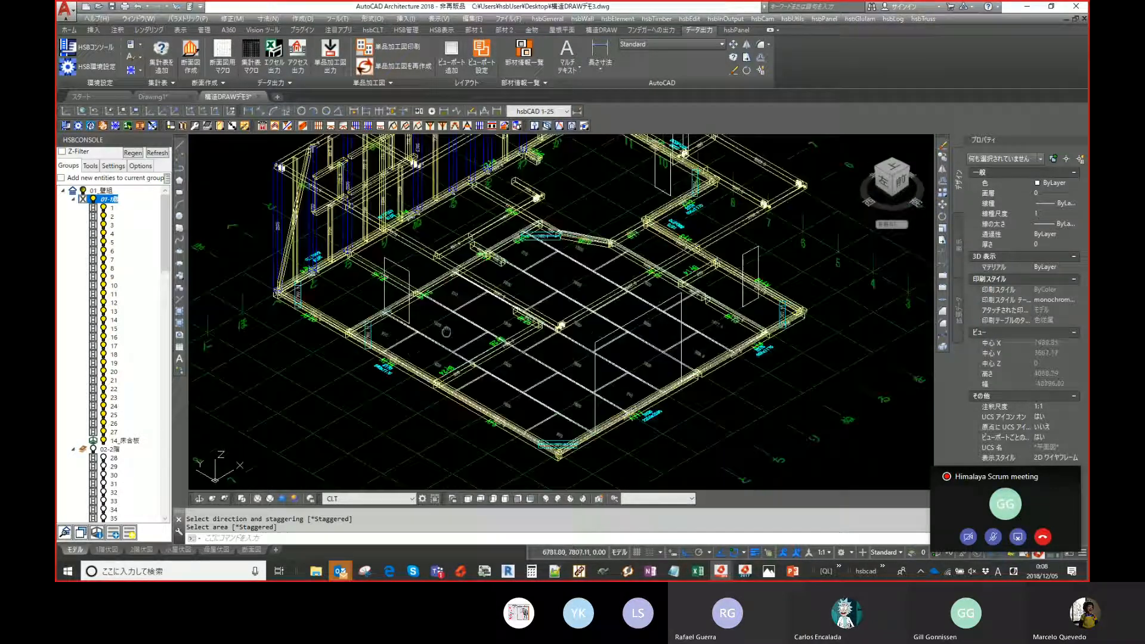
left_click(199, 500)
left_click_drag(429, 334, 508, 305)
right_click(508, 305)
left_click(522, 306)
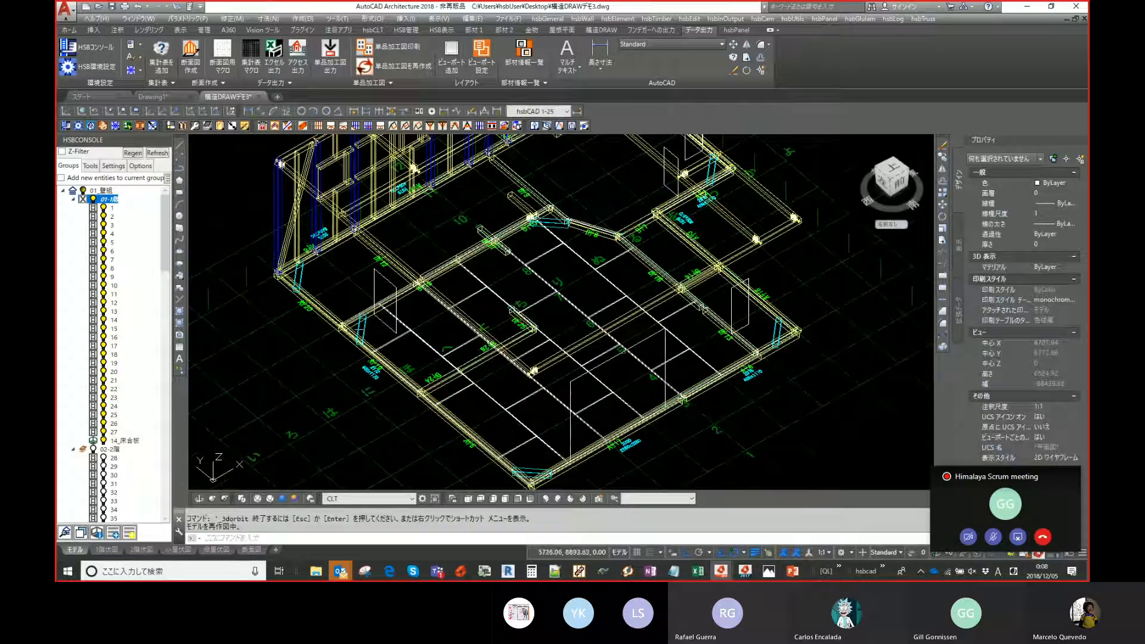
middle_click_drag(687, 322, 679, 359)
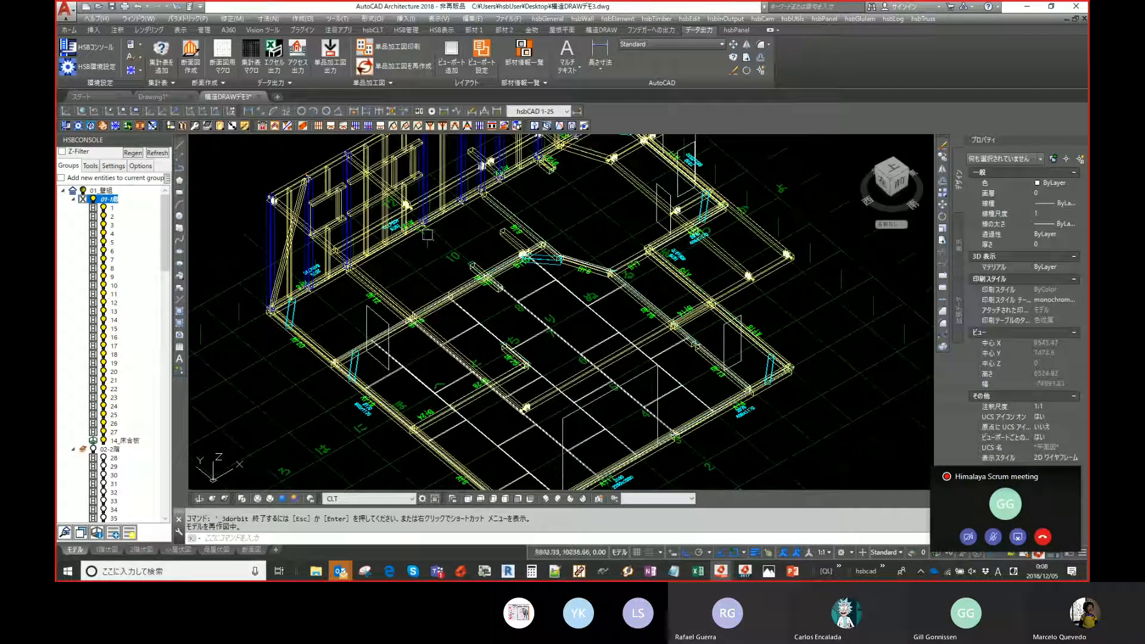
- Examine the new floor sheeting in isometric and top views, zooming in on the sheets at the front corner
scroll(495, 239, "down", 3)
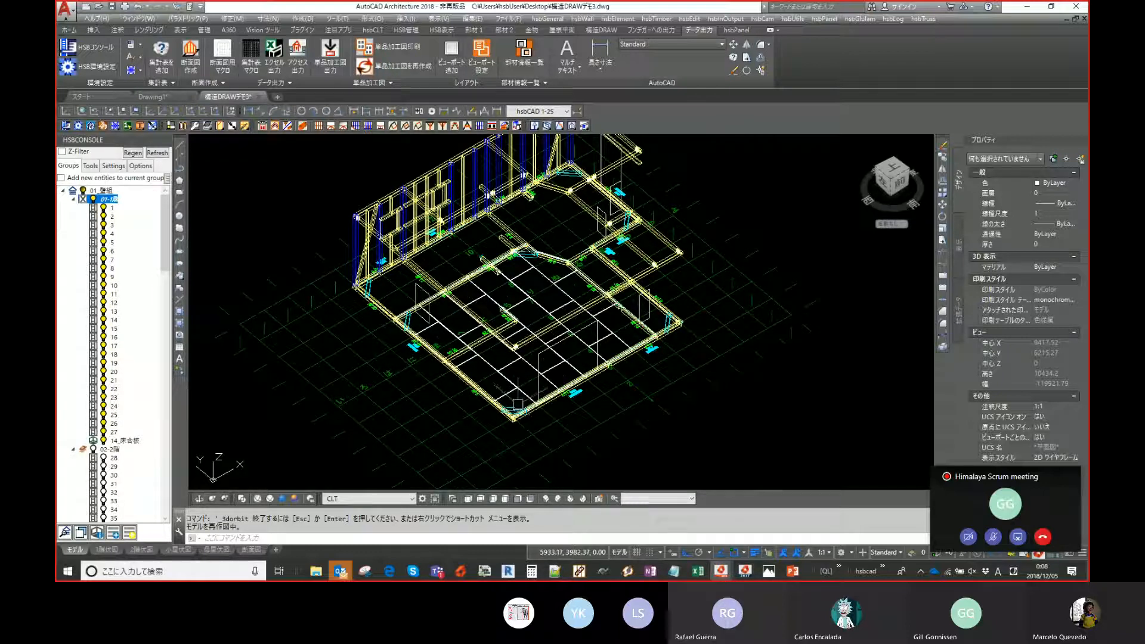
scroll(518, 404, "up", 5)
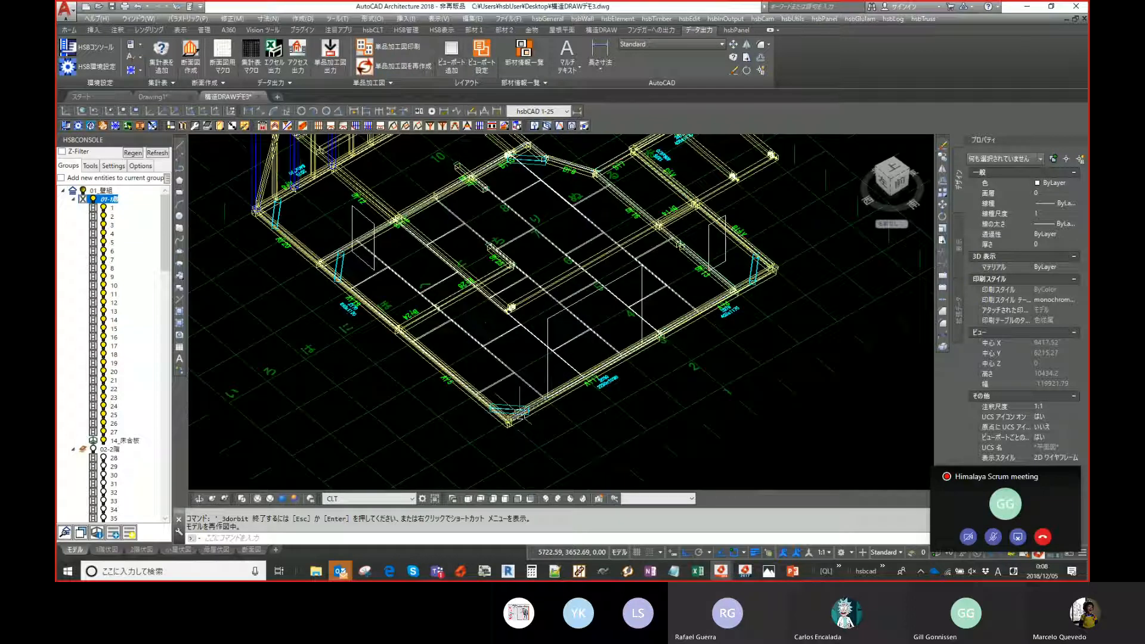
scroll(519, 406, "down", 3)
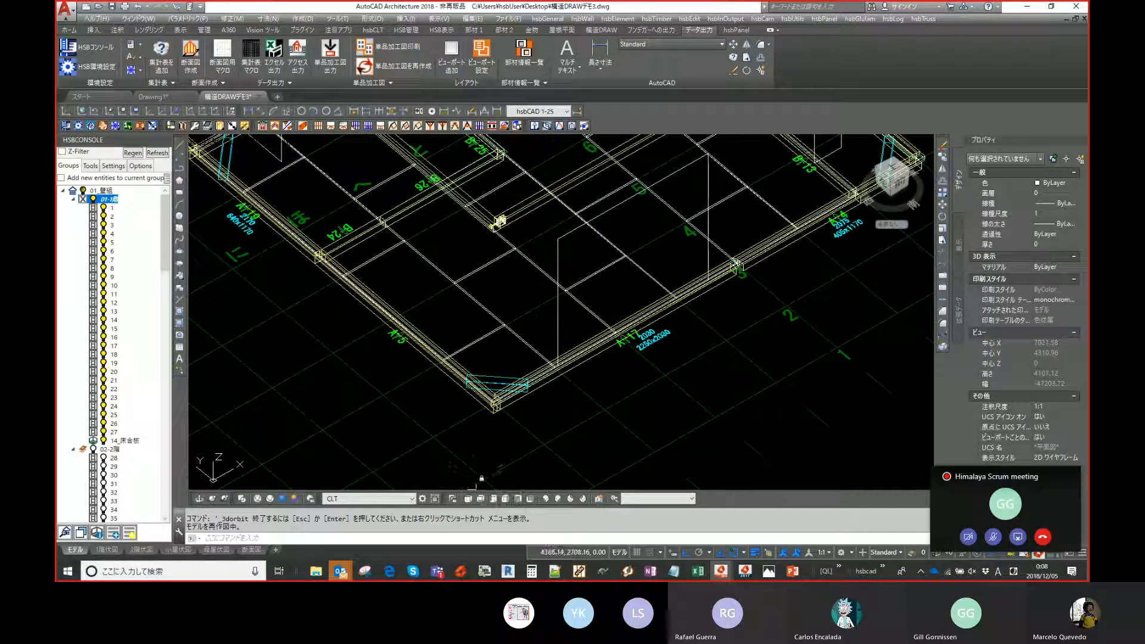
left_click(468, 500)
scroll(503, 353, "up", 2)
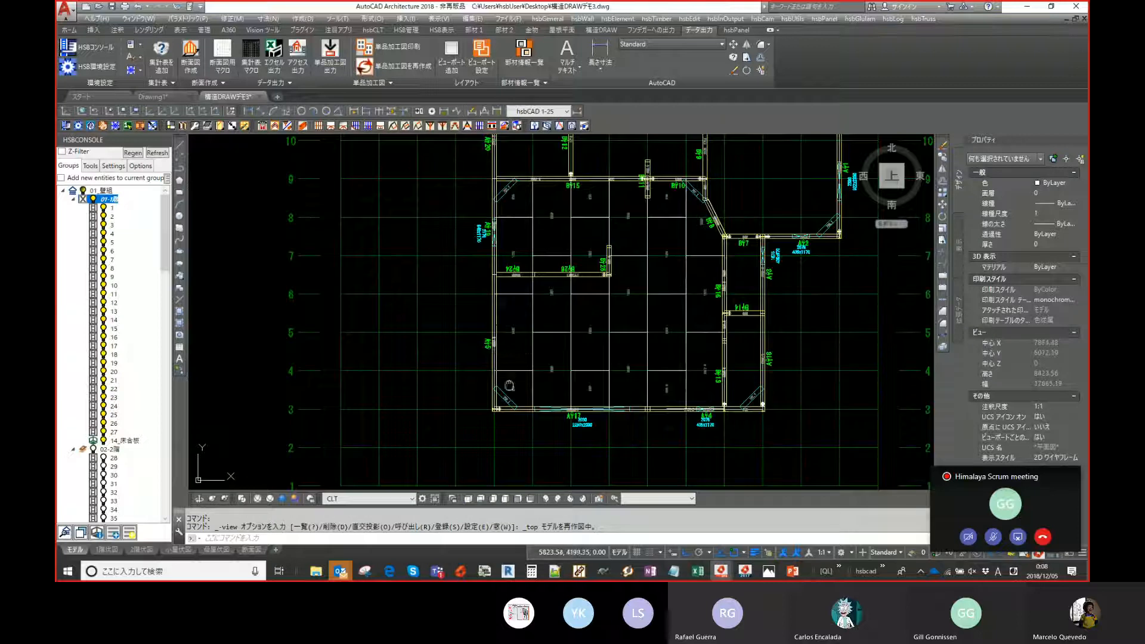
middle_click_drag(509, 386, 509, 349)
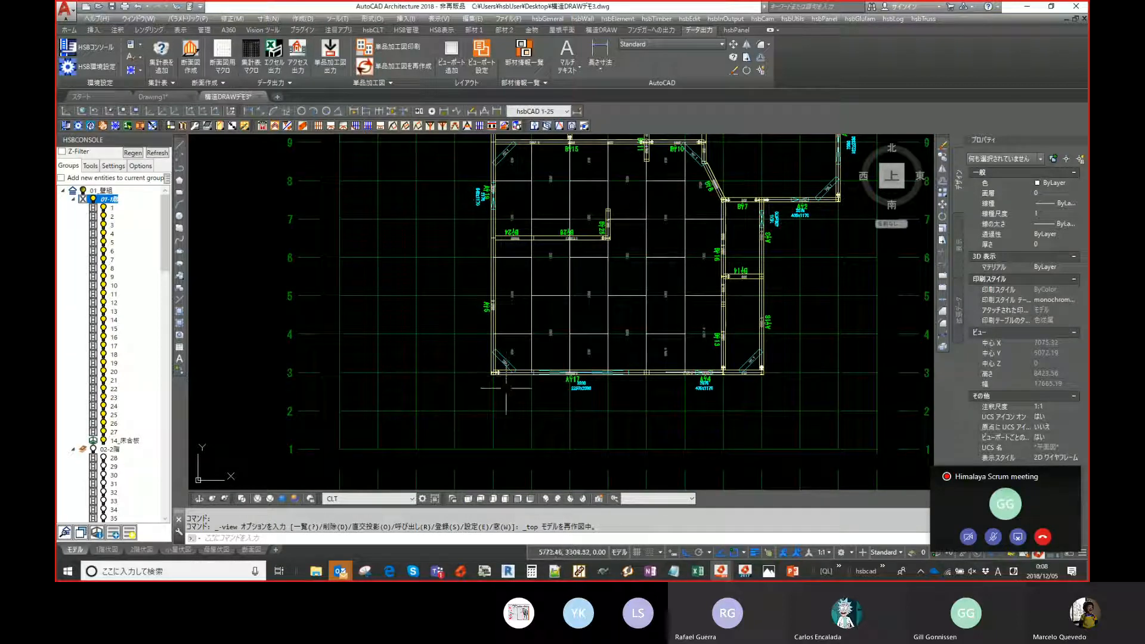
scroll(491, 396, "up", 5)
mouse_move(504, 332)
middle_mouse_down()
mouse_move(483, 357)
mouse_move(466, 431)
middle_mouse_up()
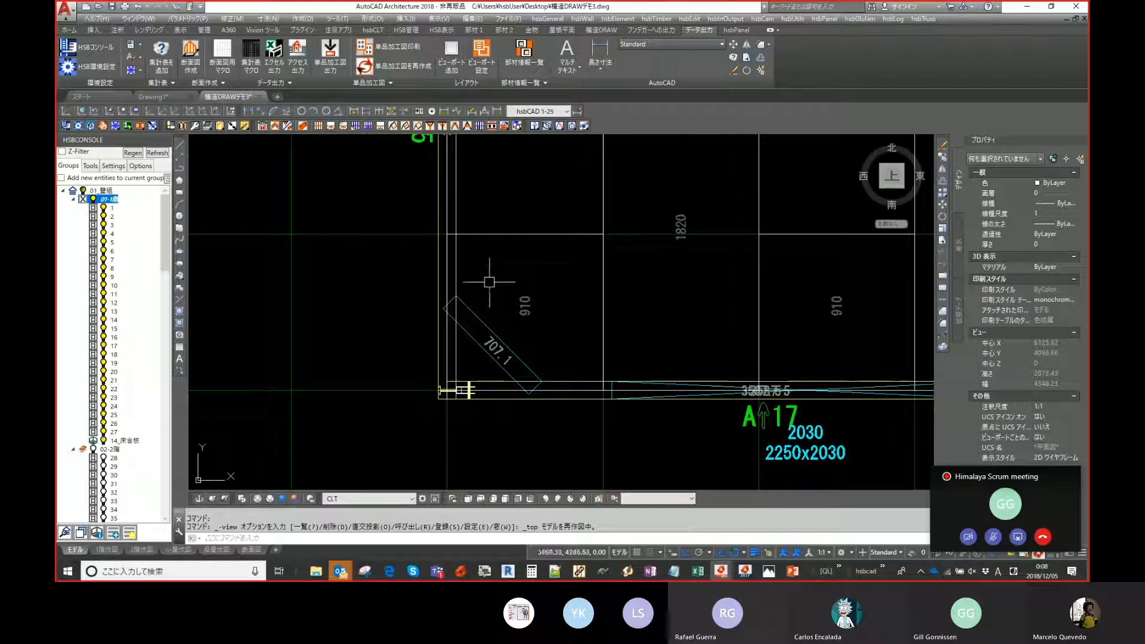
- Select one floor sheet near the front corner to inspect its properties, then clear the selection
left_click(499, 236)
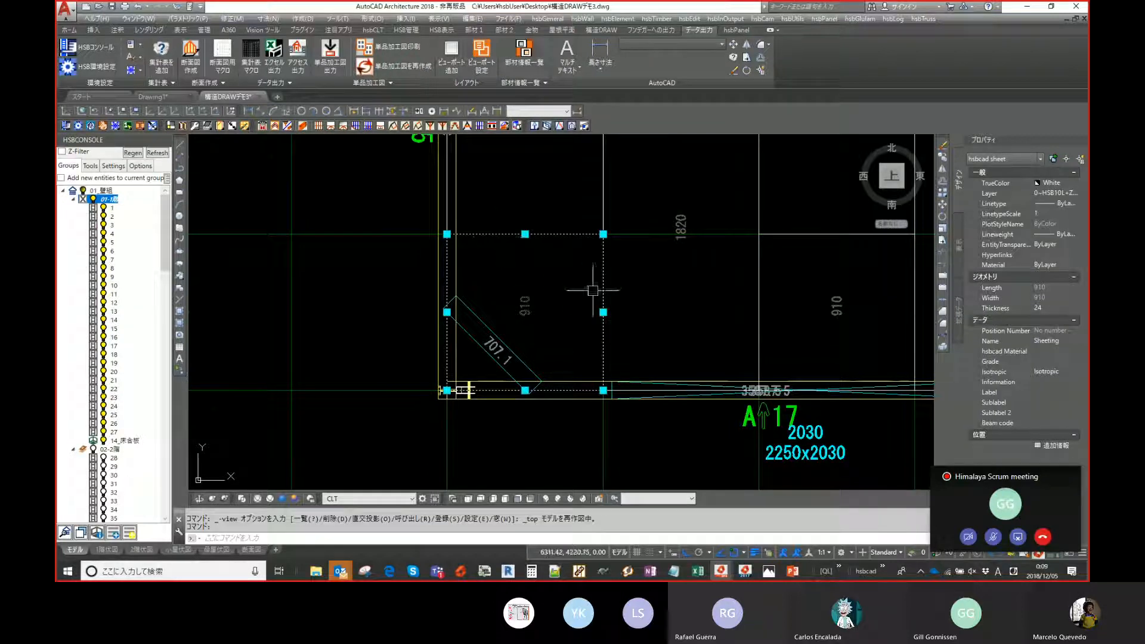
scroll(593, 290, "down", 4)
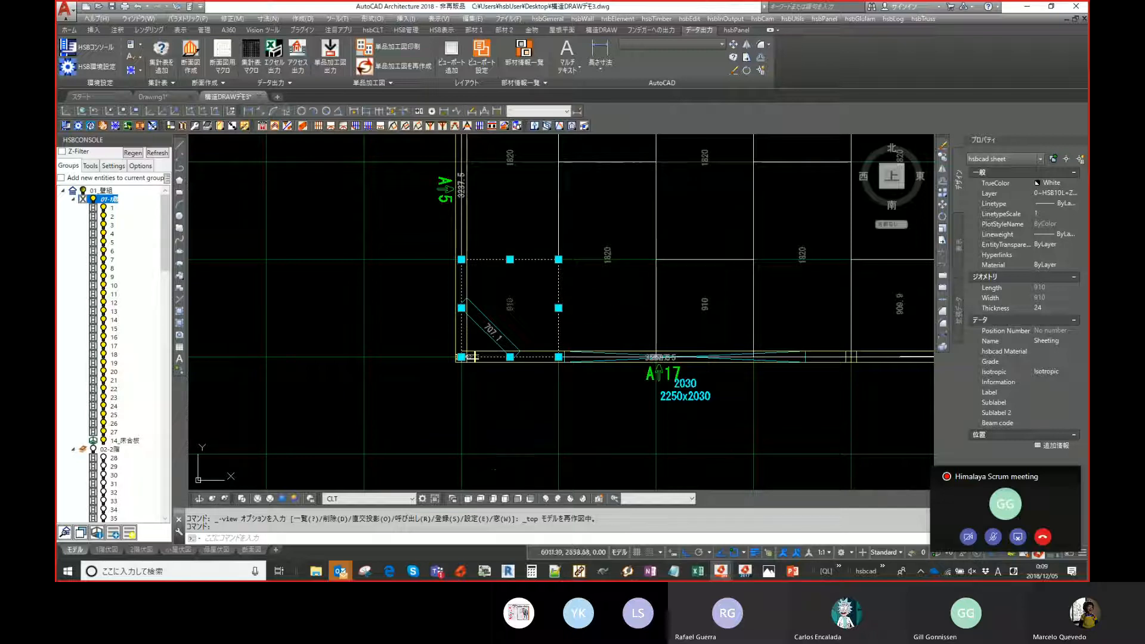
left_click(547, 500)
key("Escape")
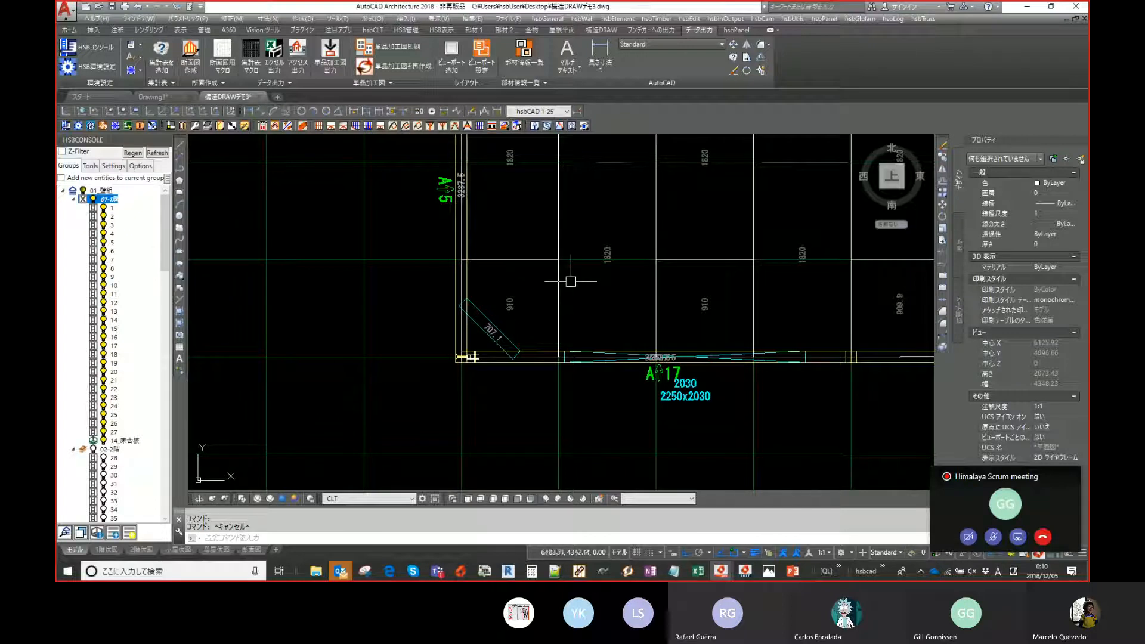
- Examine the floor sheet layout and sheet sizes across the plan view
middle_click_drag(571, 300, 592, 342)
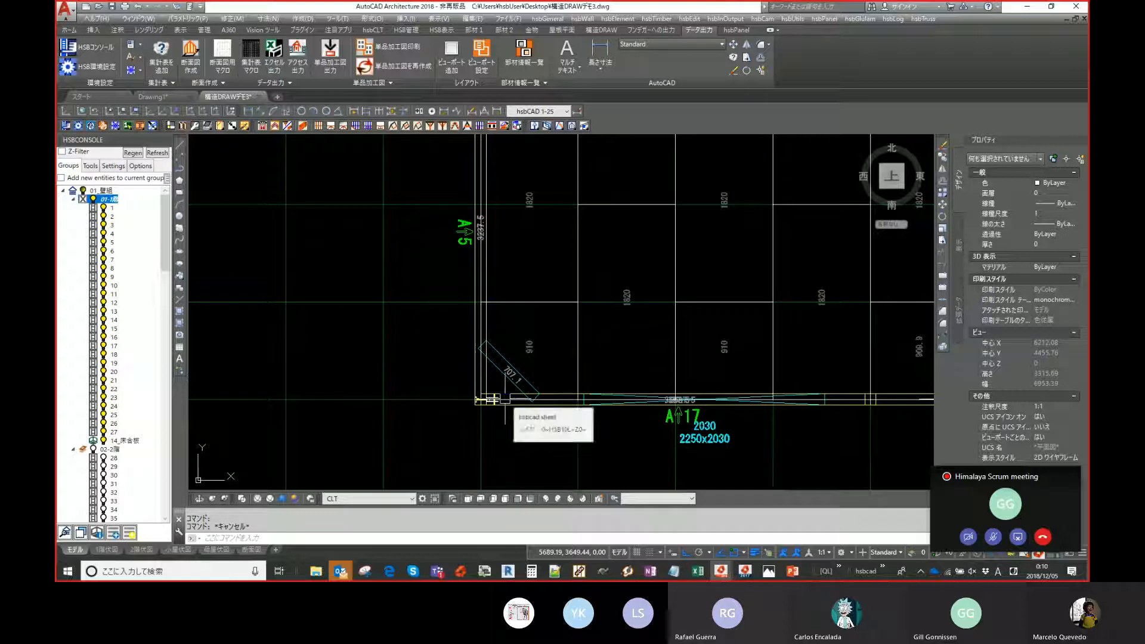
middle_click_drag(490, 399, 472, 403)
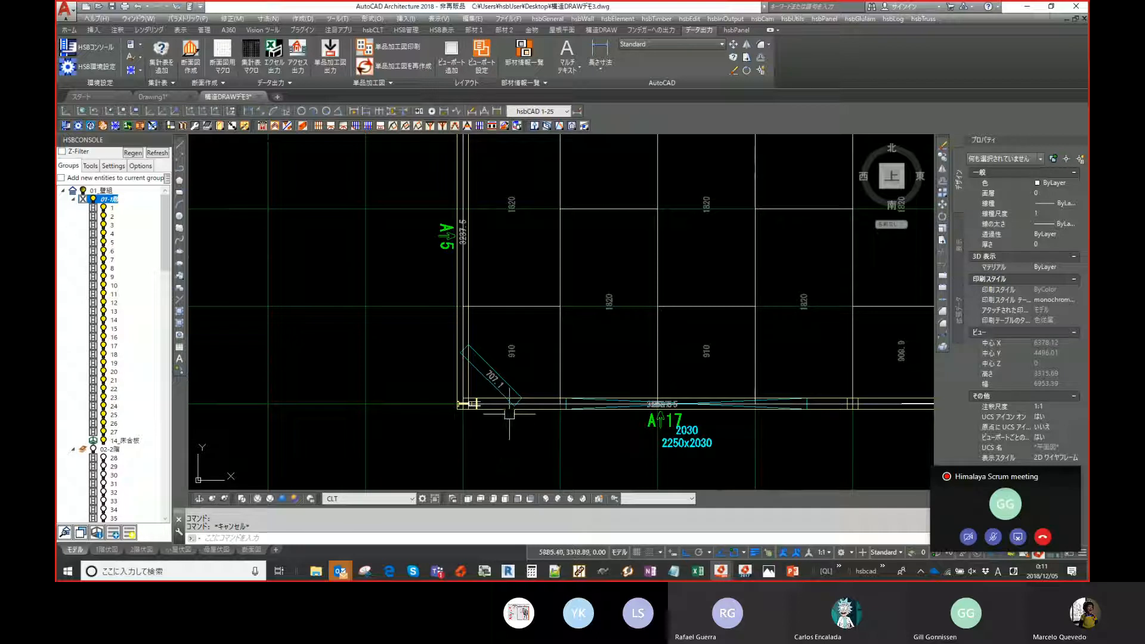
middle_click_drag(521, 394, 506, 393)
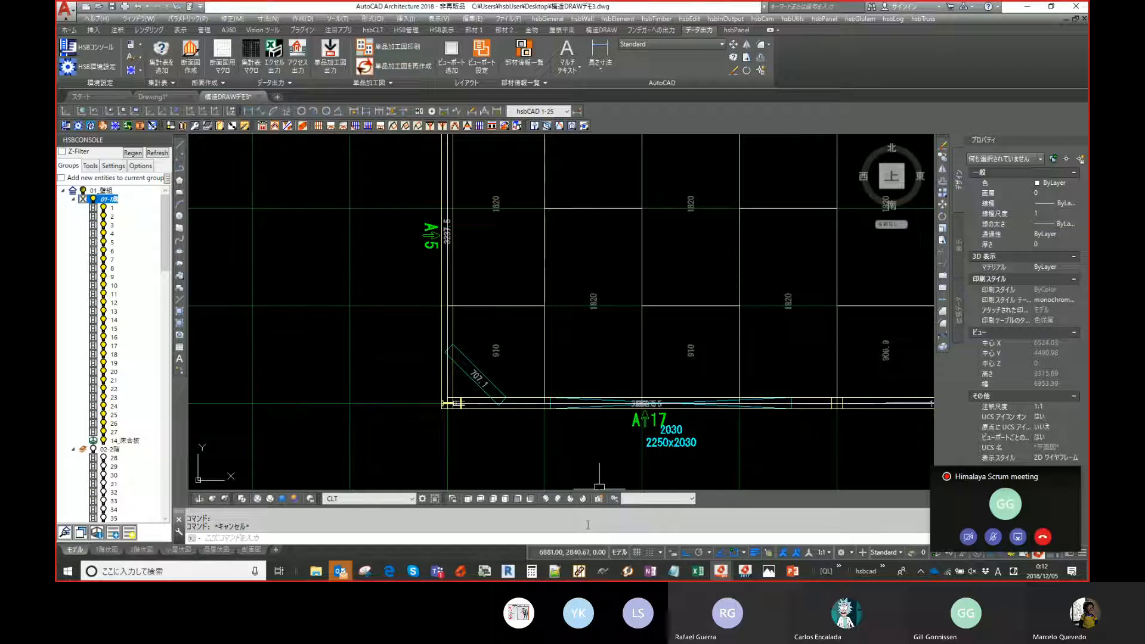
scroll(607, 446, "down", 3)
middle_click_drag(705, 317, 614, 374)
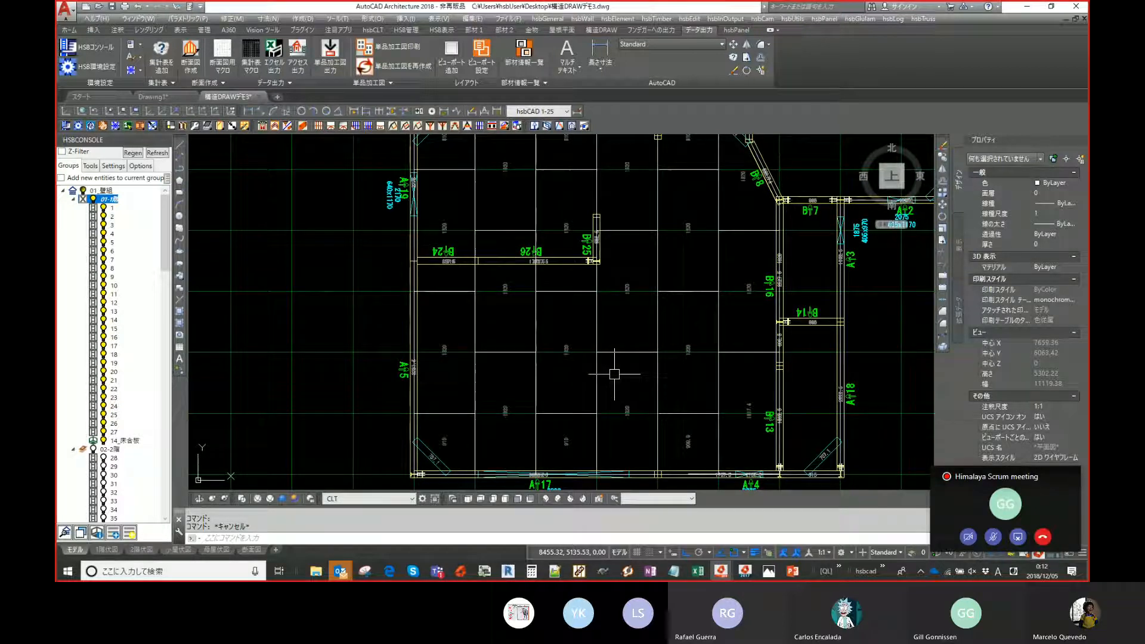
- Switch to the southwest isometric view and zoom in to review the sheeted first floor
left_click(544, 499)
scroll(545, 400, "up", 2)
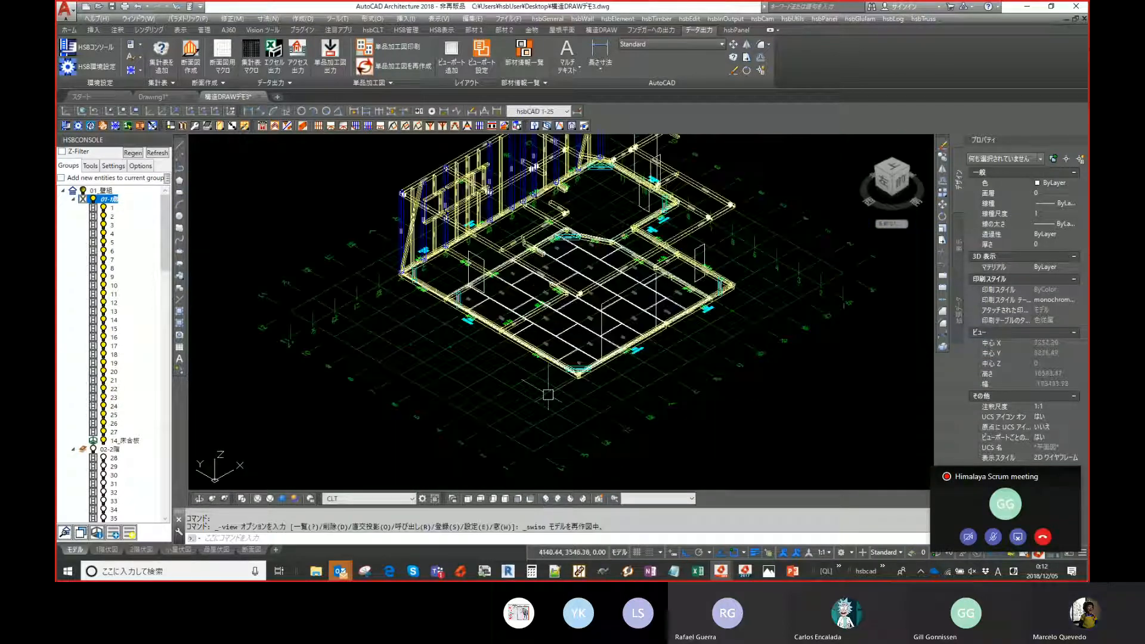
scroll(561, 311, "up", 2)
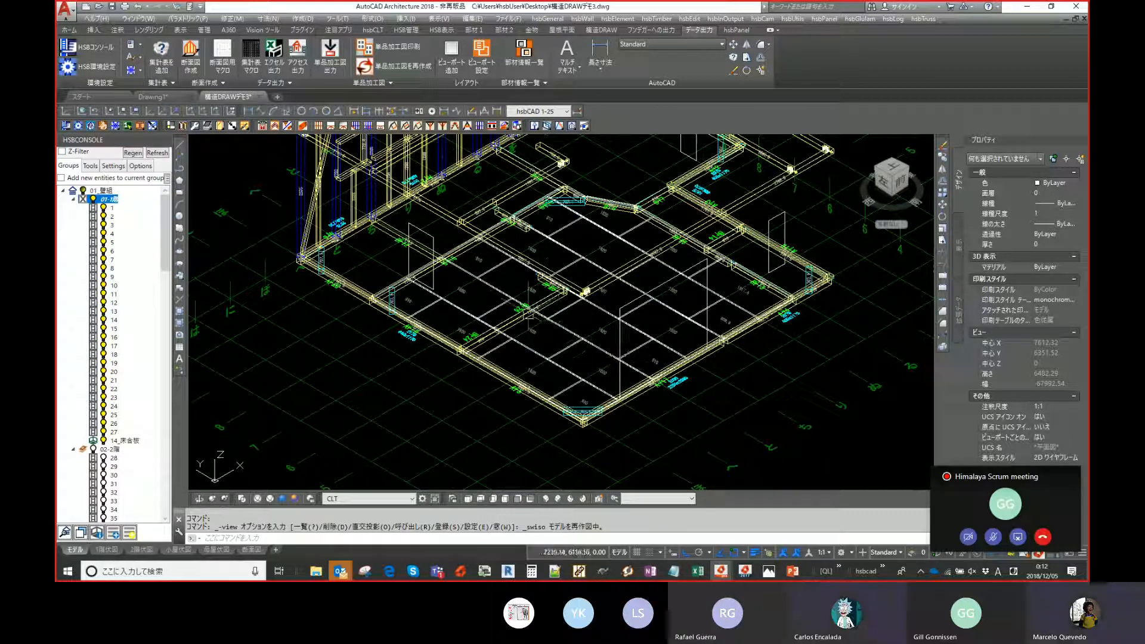
middle_click_drag(659, 302, 648, 345)
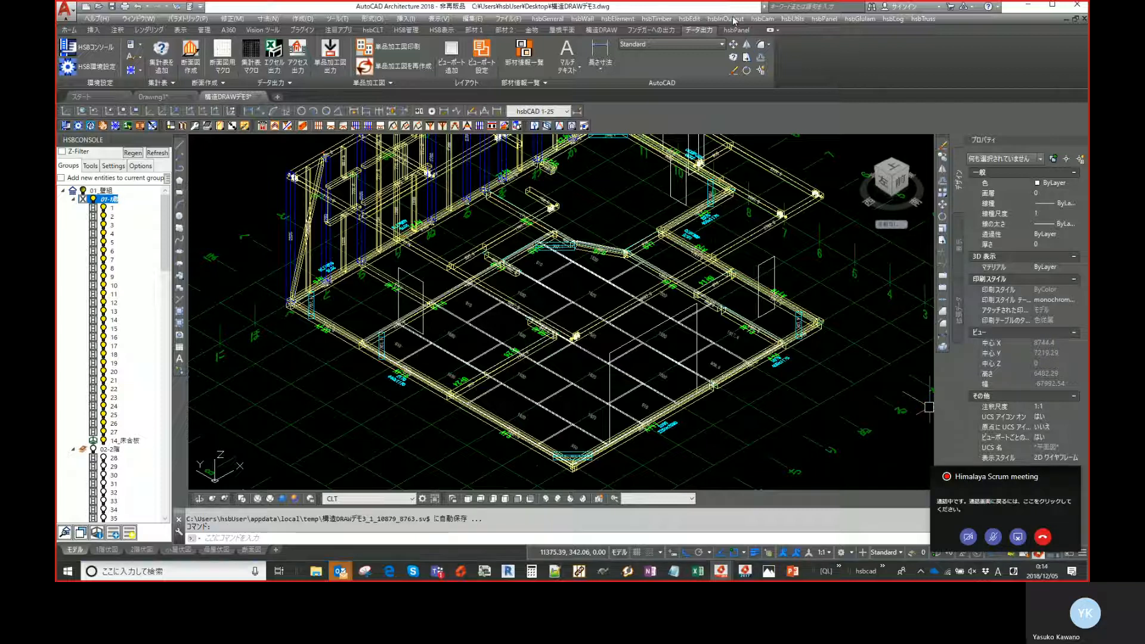
left_click_drag(735, 22, 631, 31)
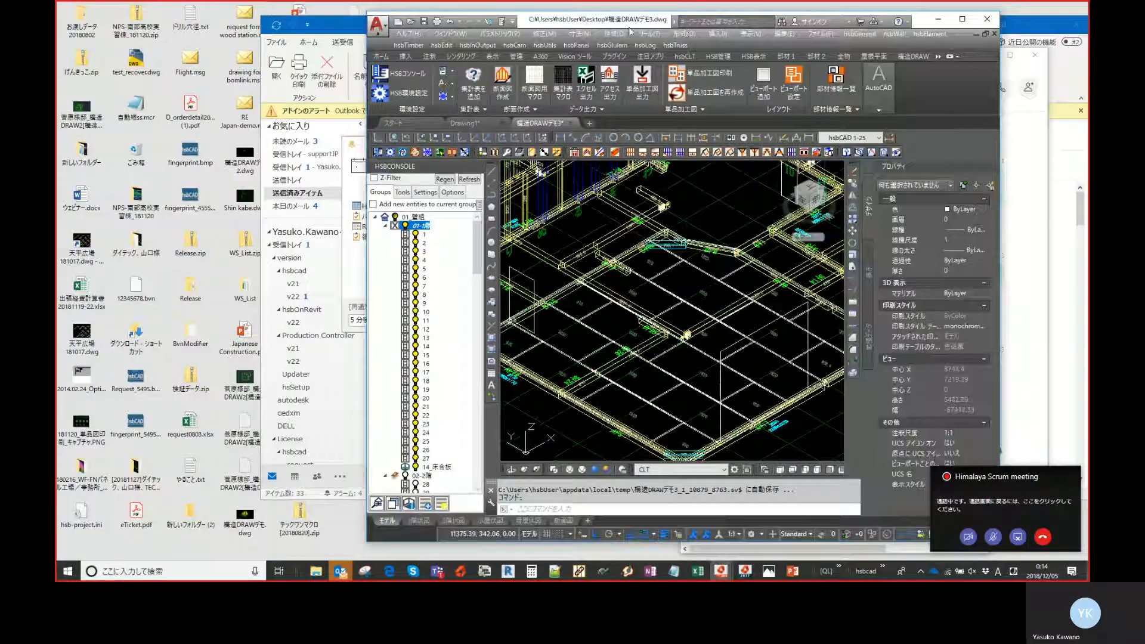
left_click(962, 19)
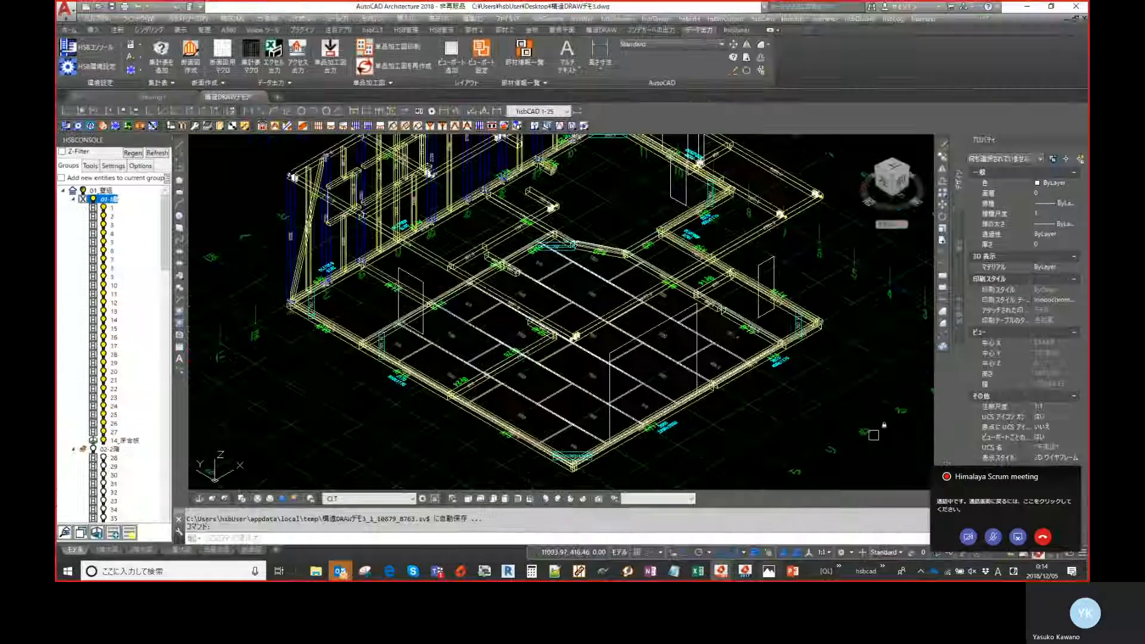